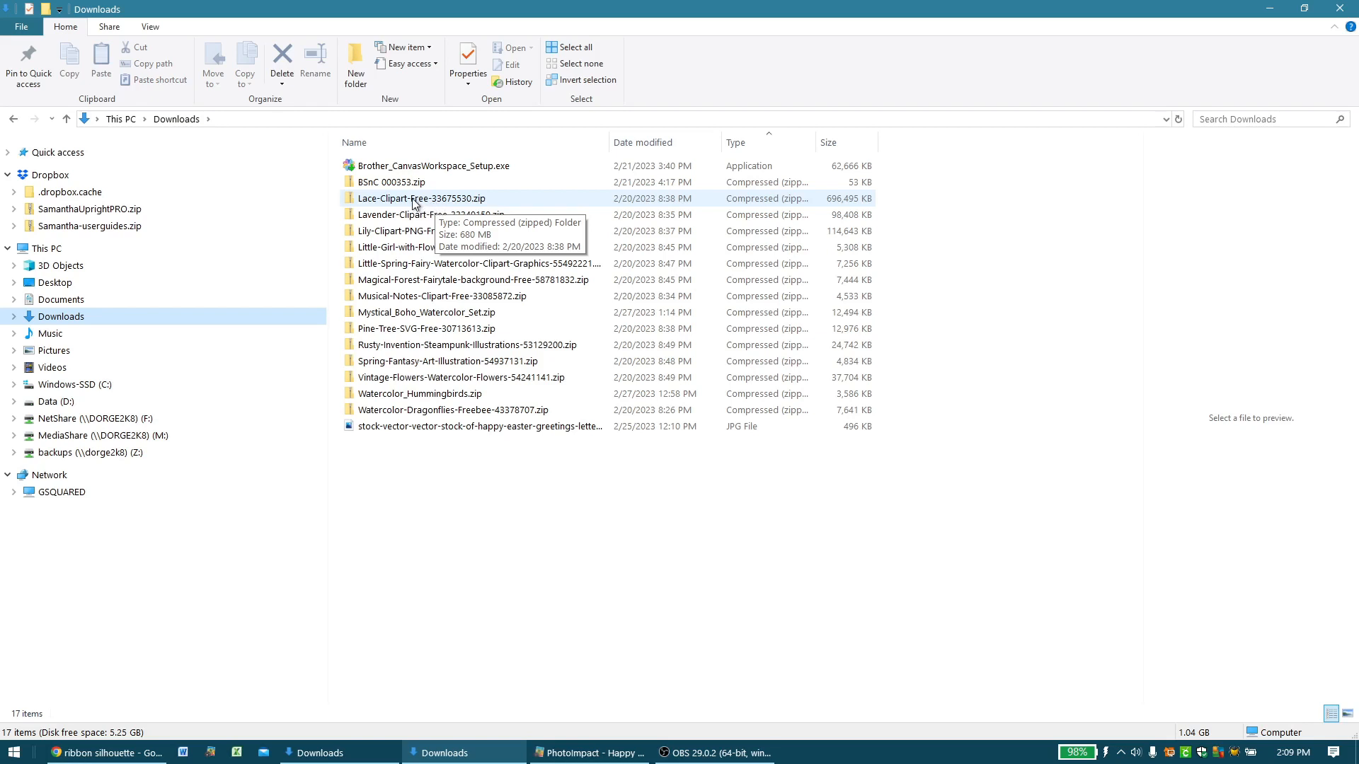
- Select Lace-Clipart-Free-33675530.zip, then restore the maximized Downloads window, shrink it and reposition it on the desktop
left_click(415, 203)
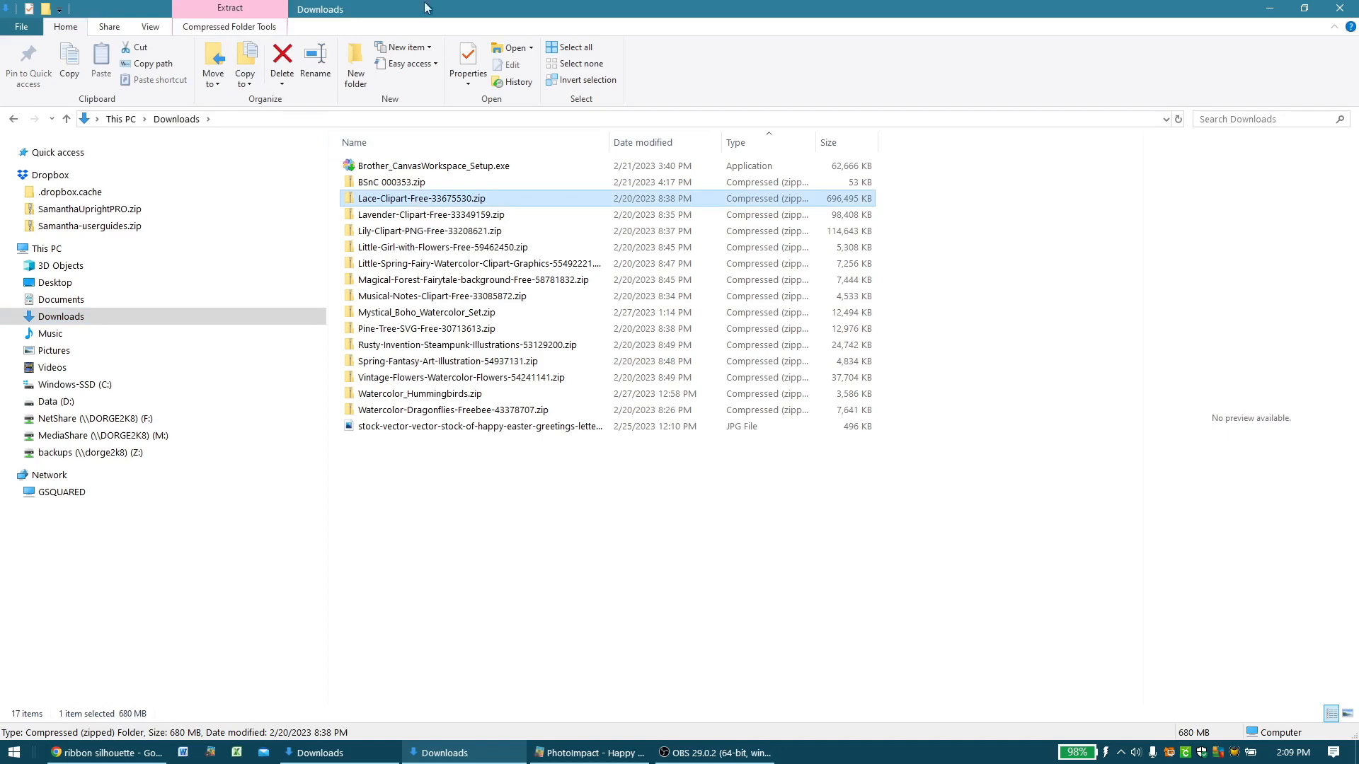
left_click(1304, 9)
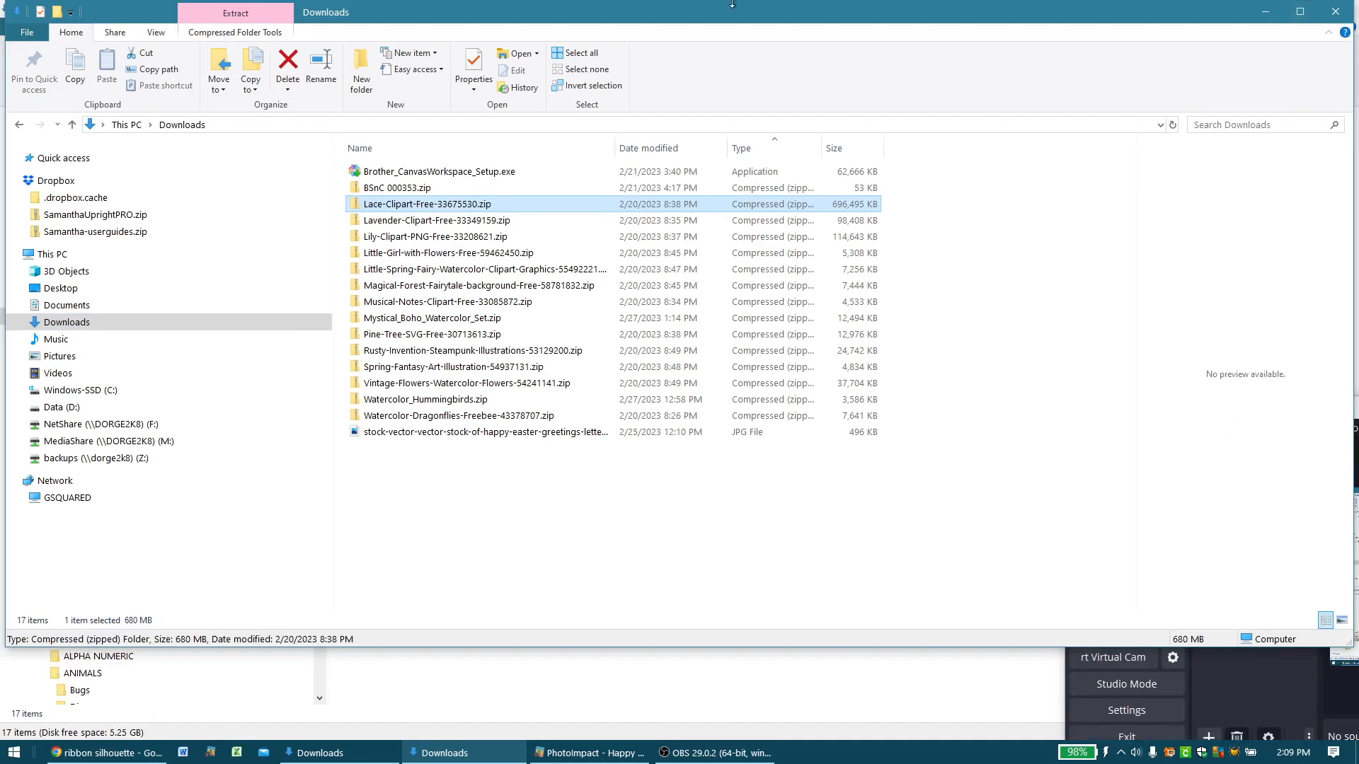
left_click_drag(711, 14, 729, 73)
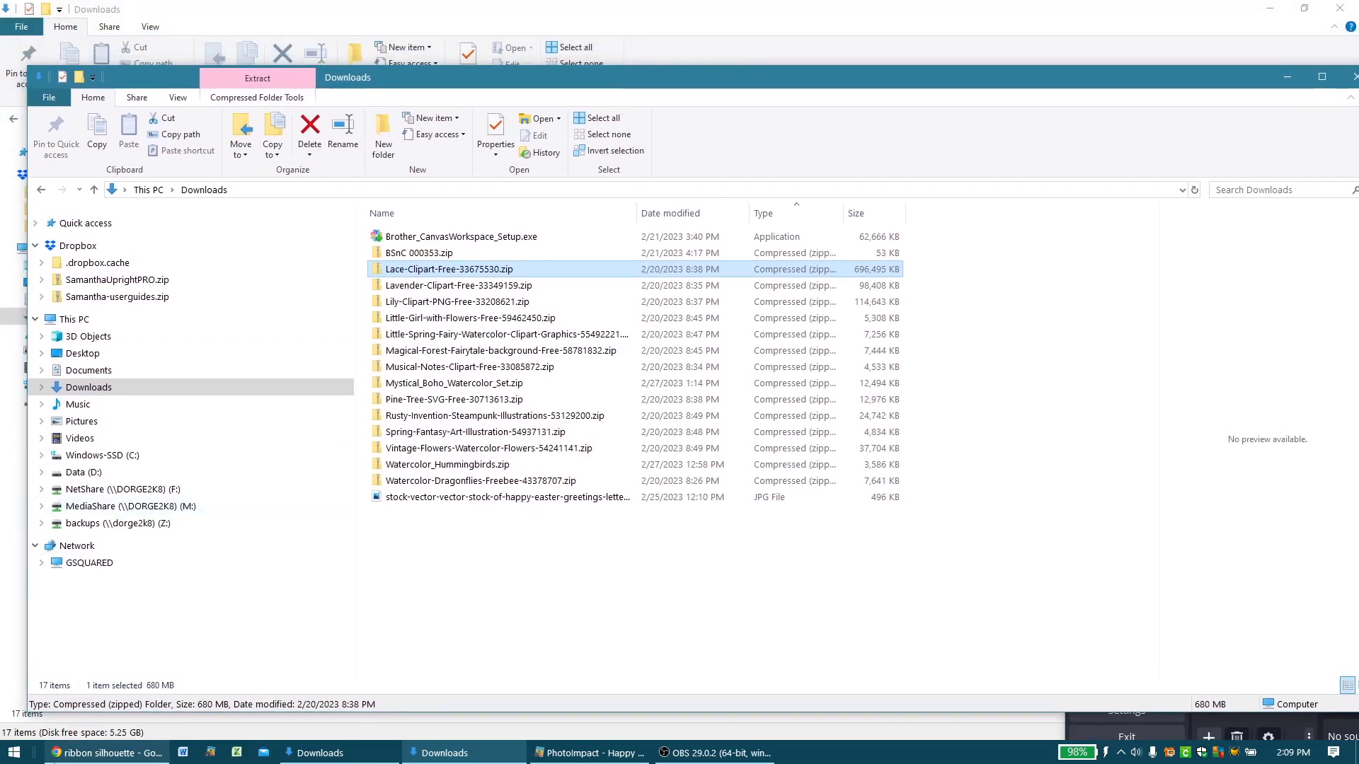
left_click_drag(755, 75, 732, 58)
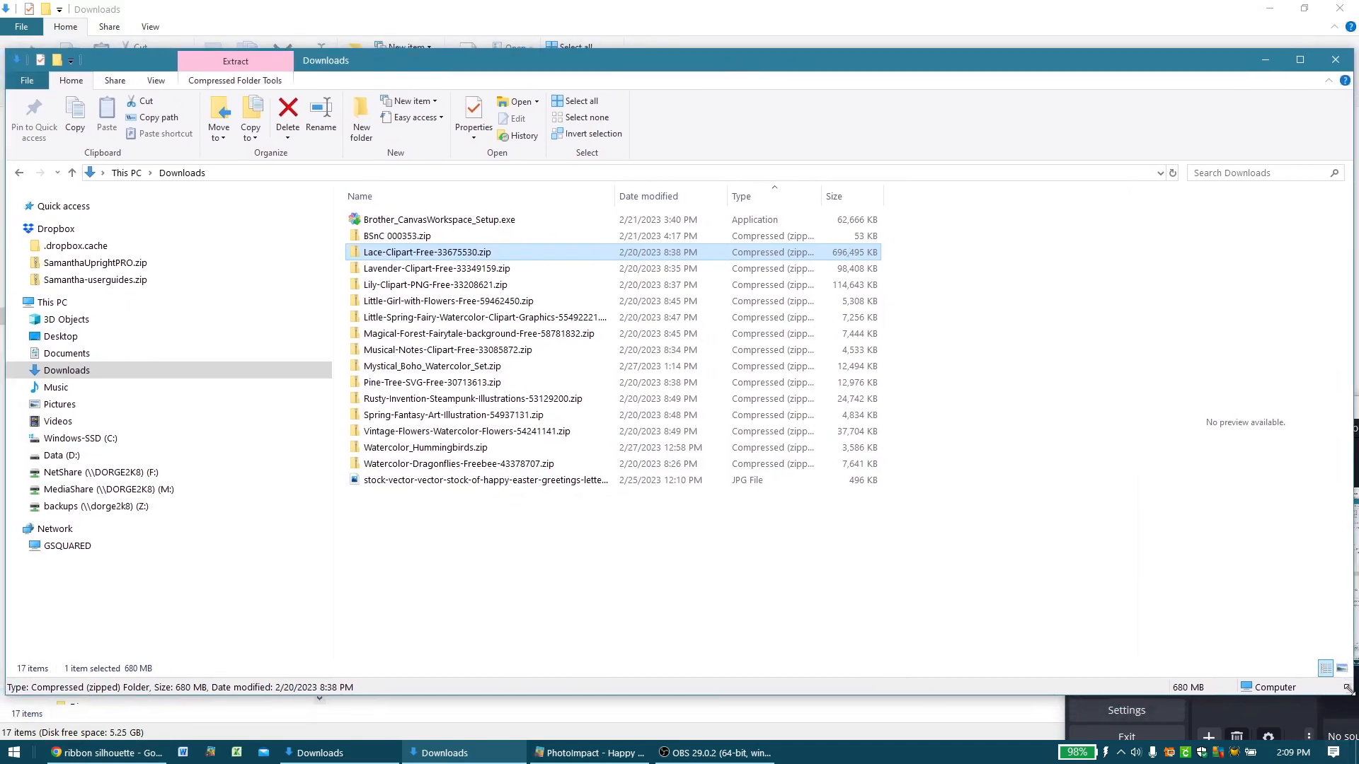
left_click_drag(1348, 695, 1274, 668)
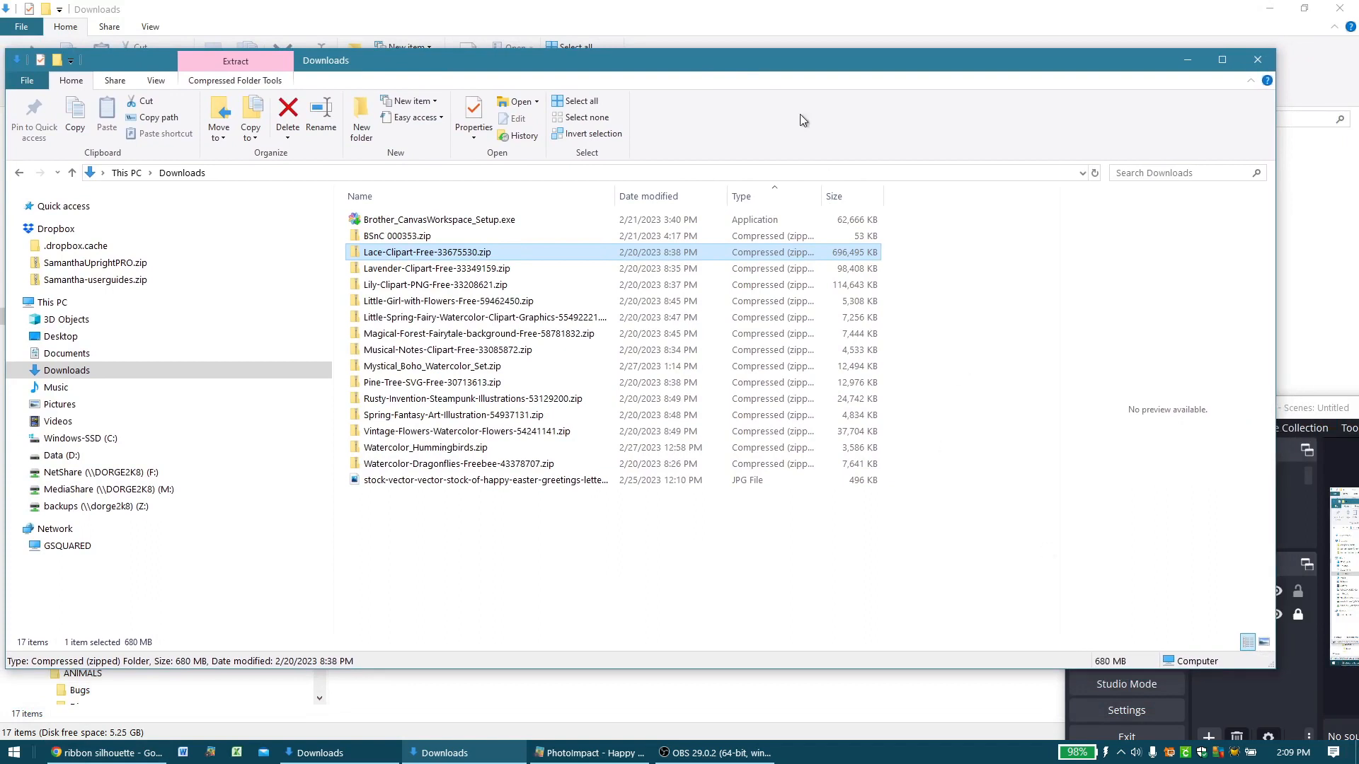
left_click_drag(729, 67, 775, 67)
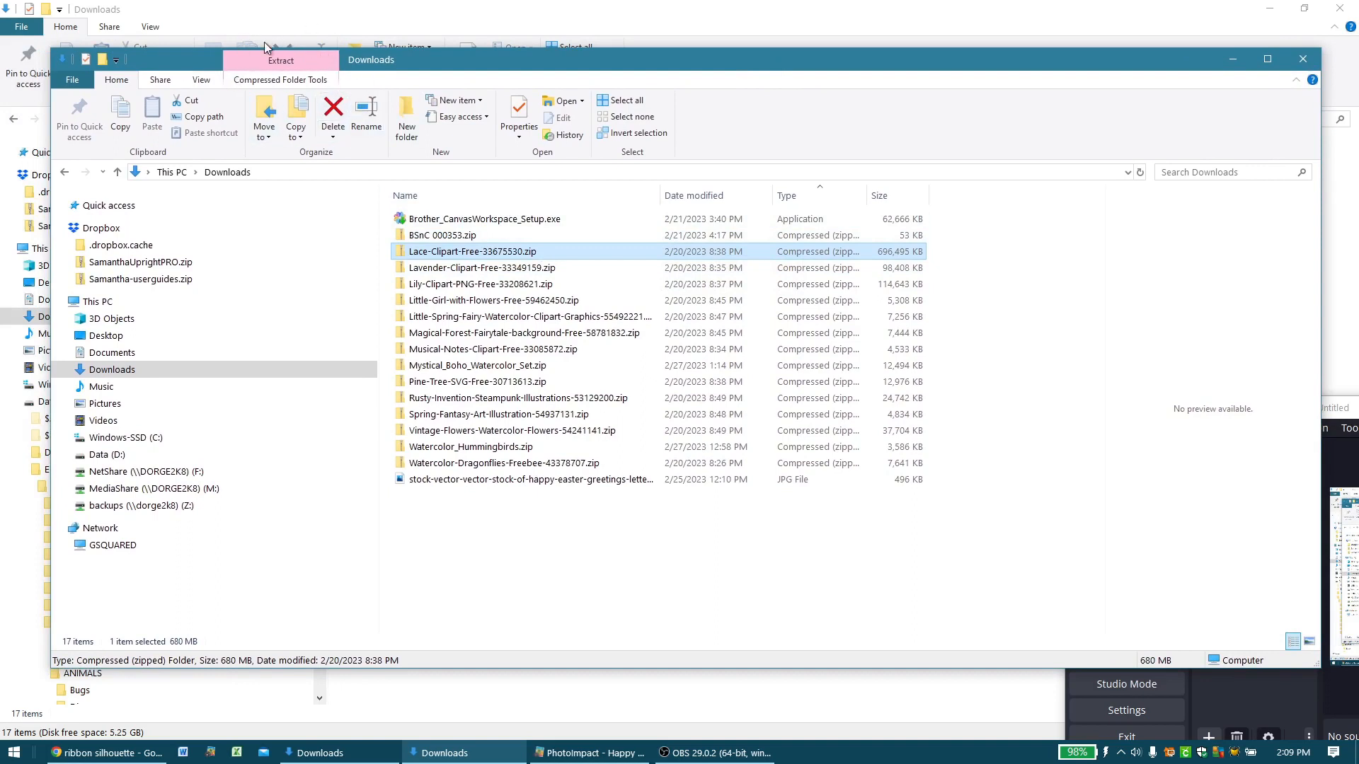
- Try to extract all files of Lace-Clipart-Free-33675530.zip into a same-named folder in Downloads
left_click(288, 61)
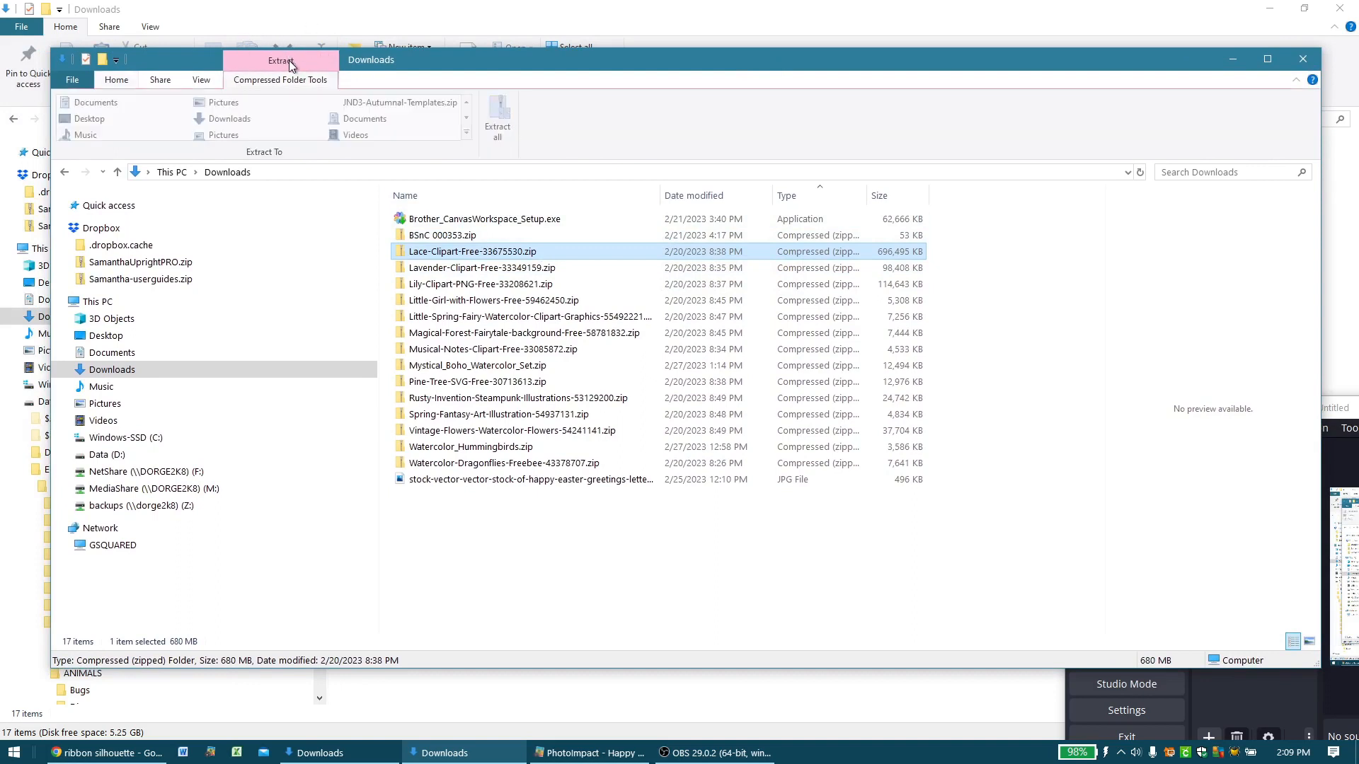
left_click(497, 119)
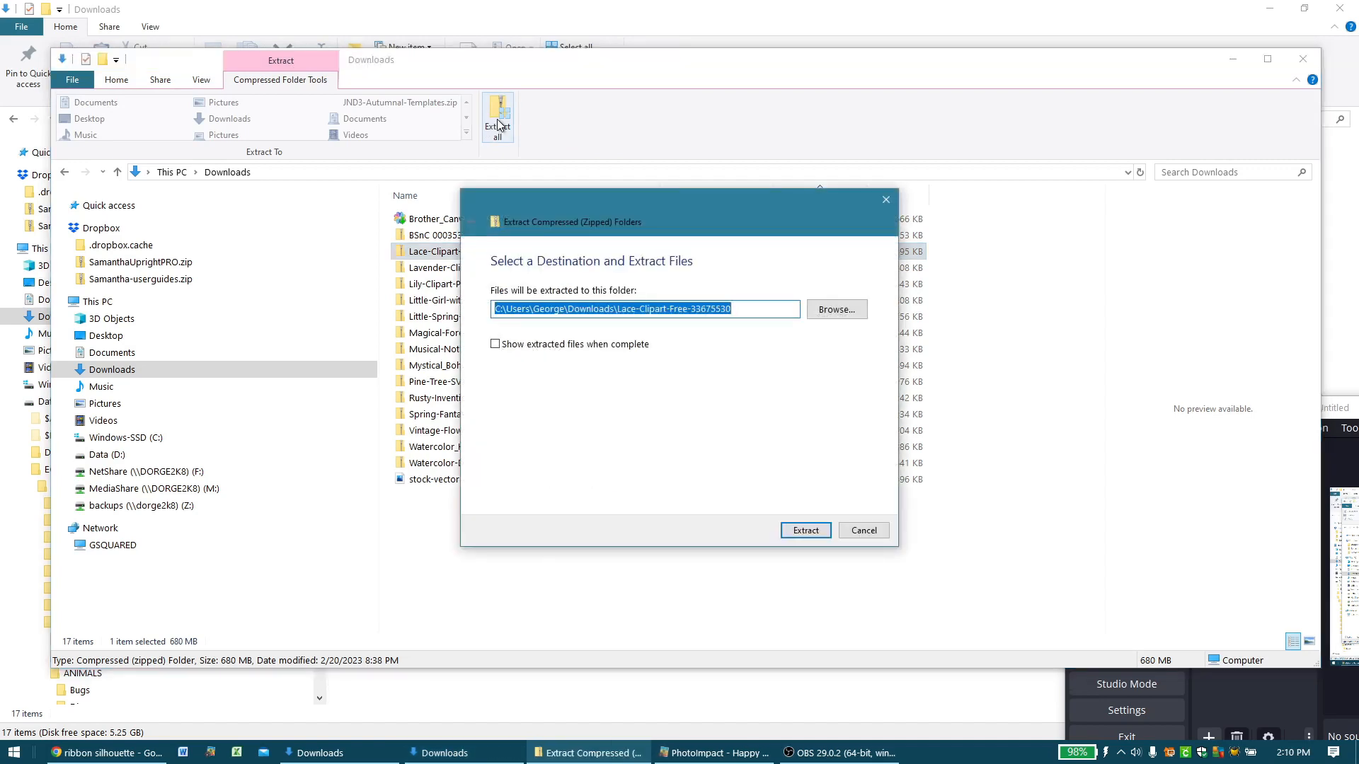
key("Return")
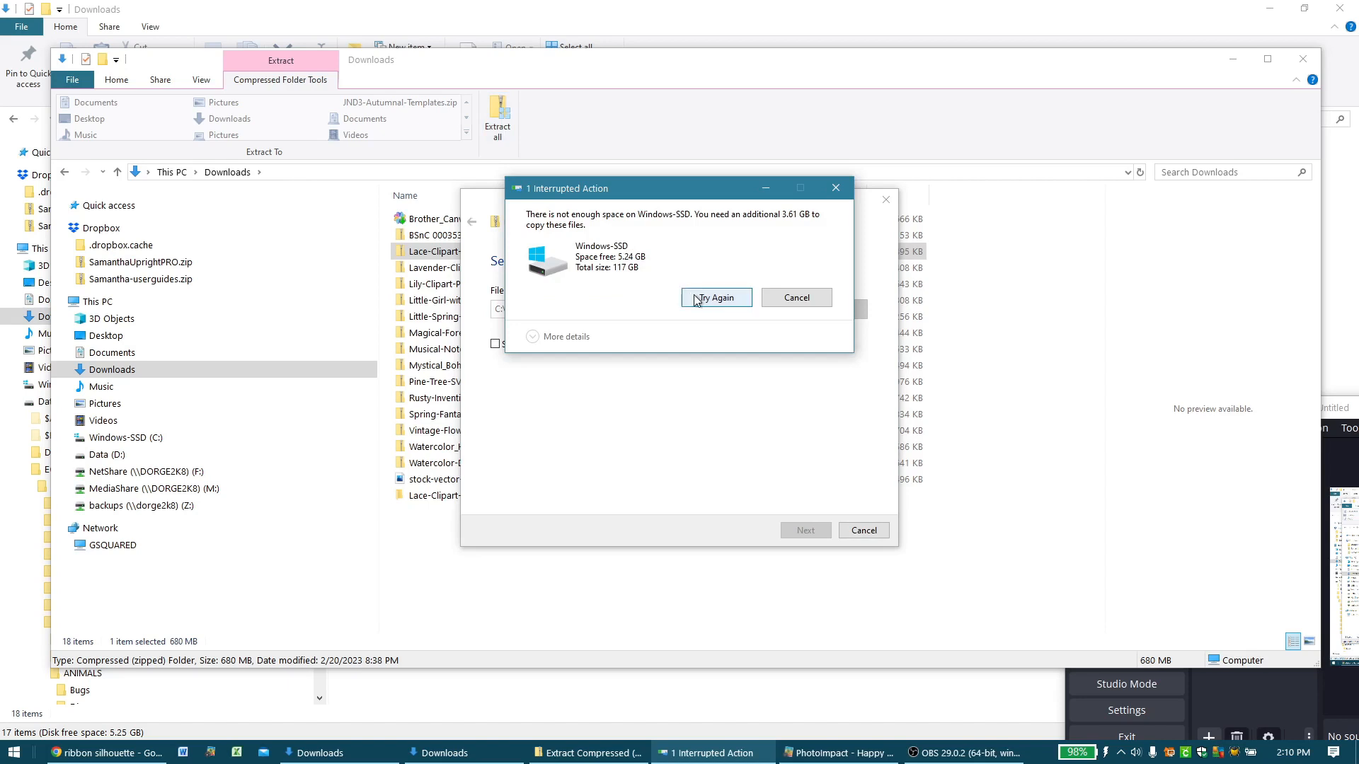
left_click(809, 298)
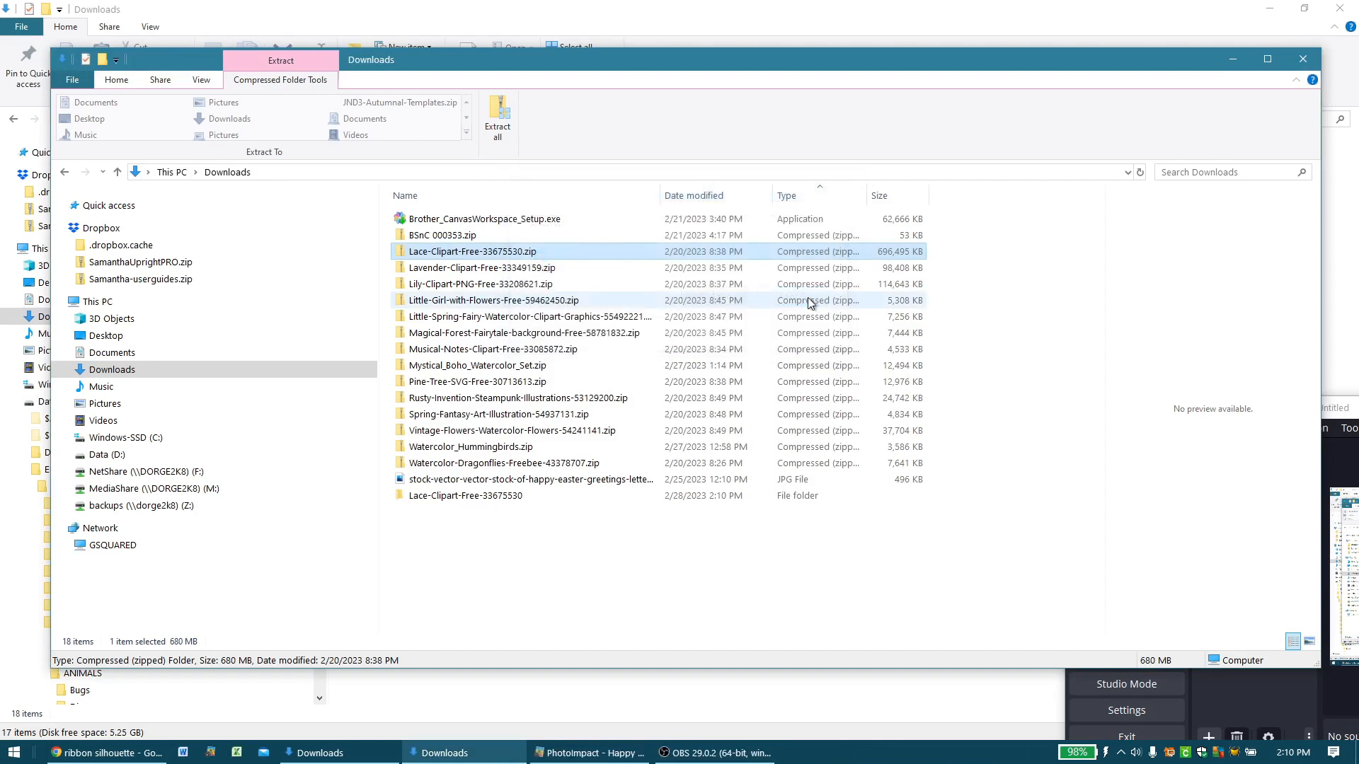
- Extract Lavender-Clipart-Free-33349159.zip and Lily-Clipart-PNG-Free-33208621.zip, each into its default same-named folder in Downloads
left_click(480, 270)
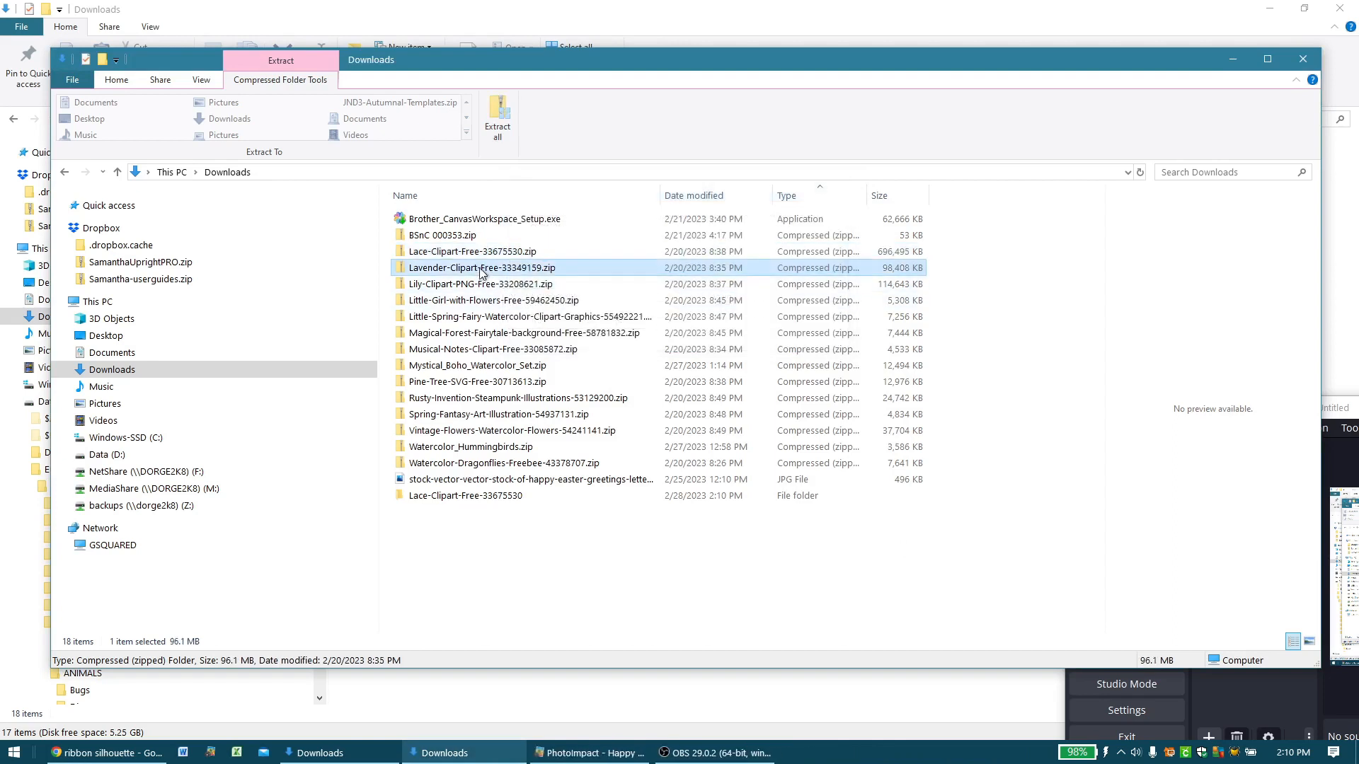
left_click(495, 124)
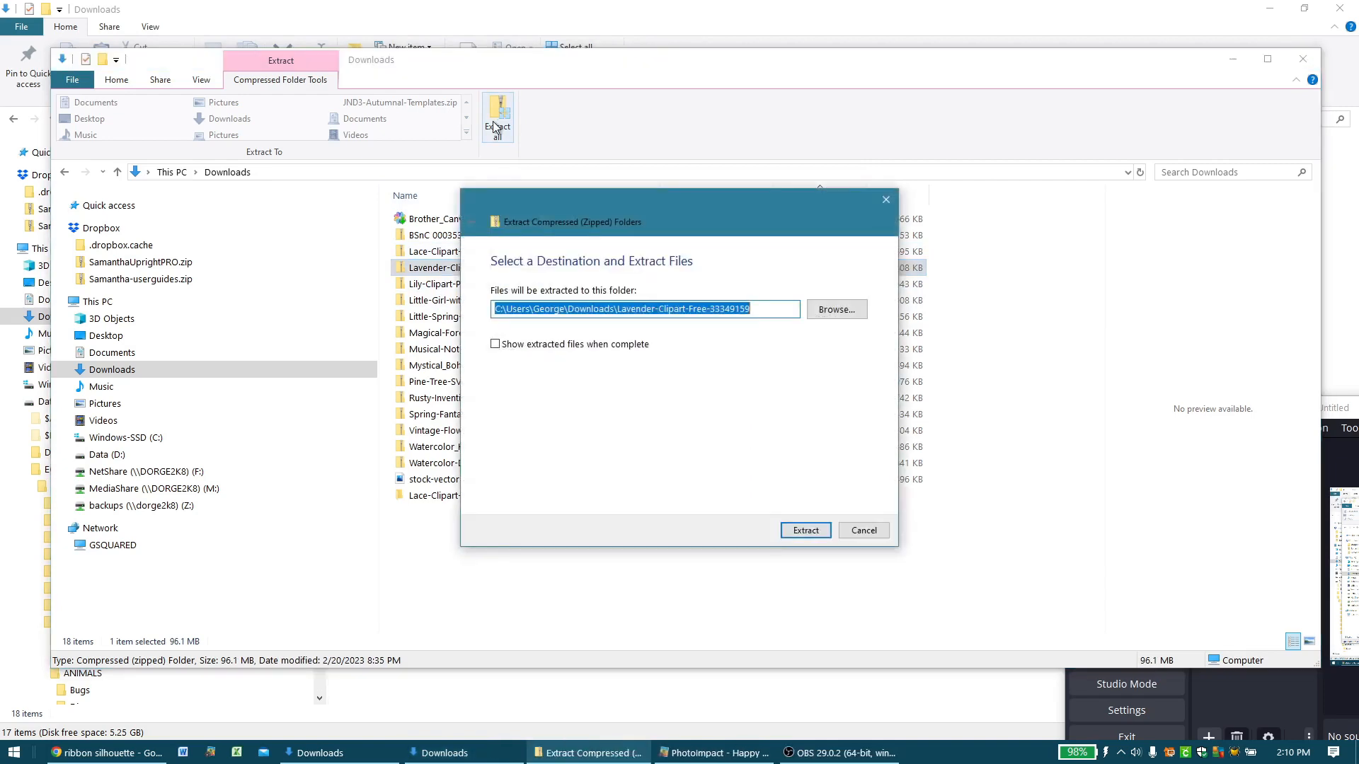
key("Return")
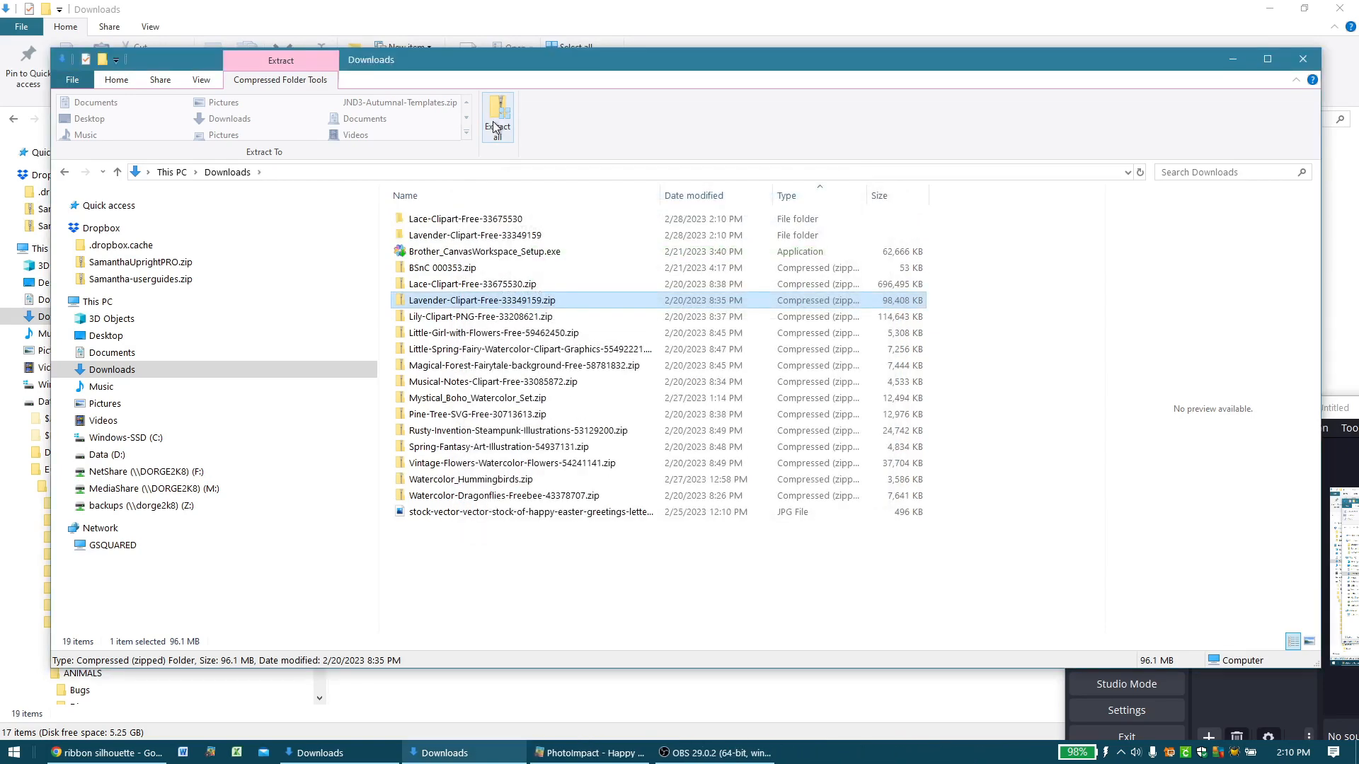
key("Down")
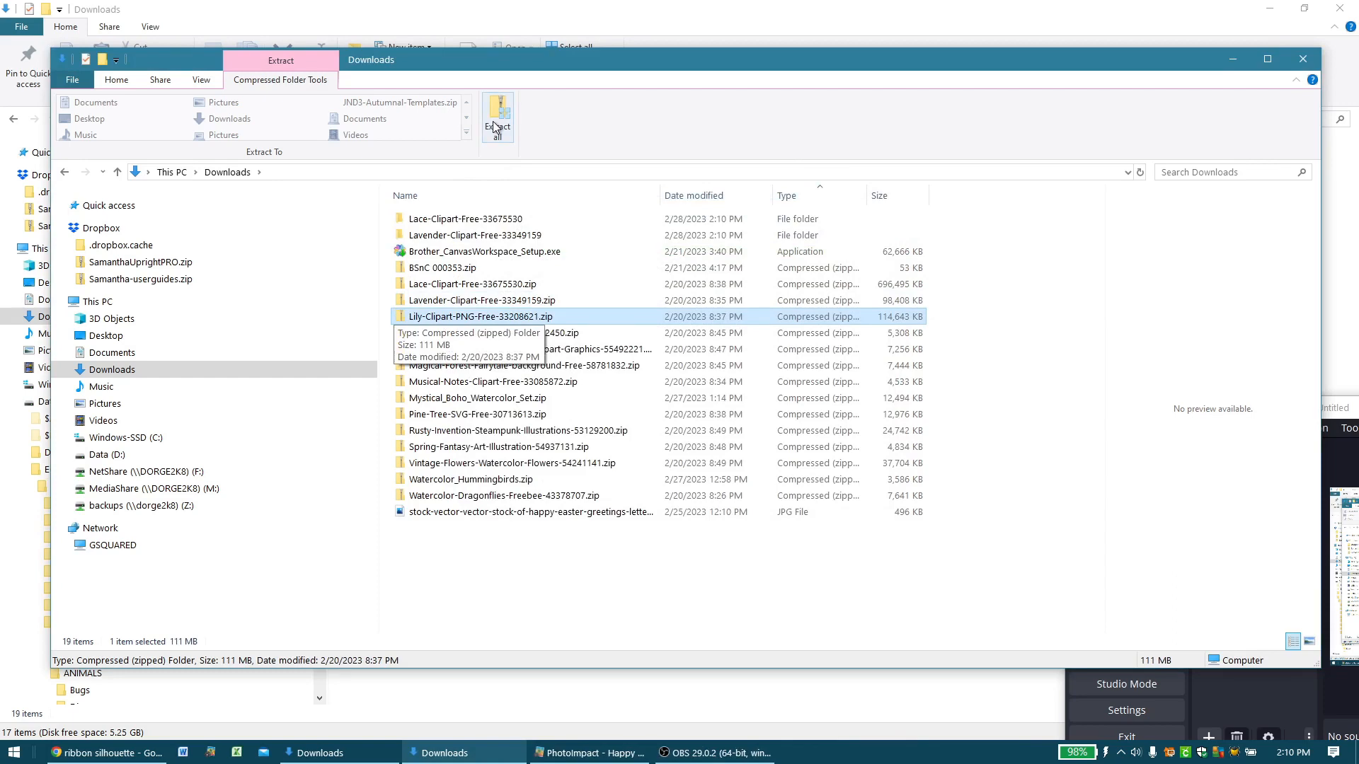
left_click(493, 121)
key("Return")
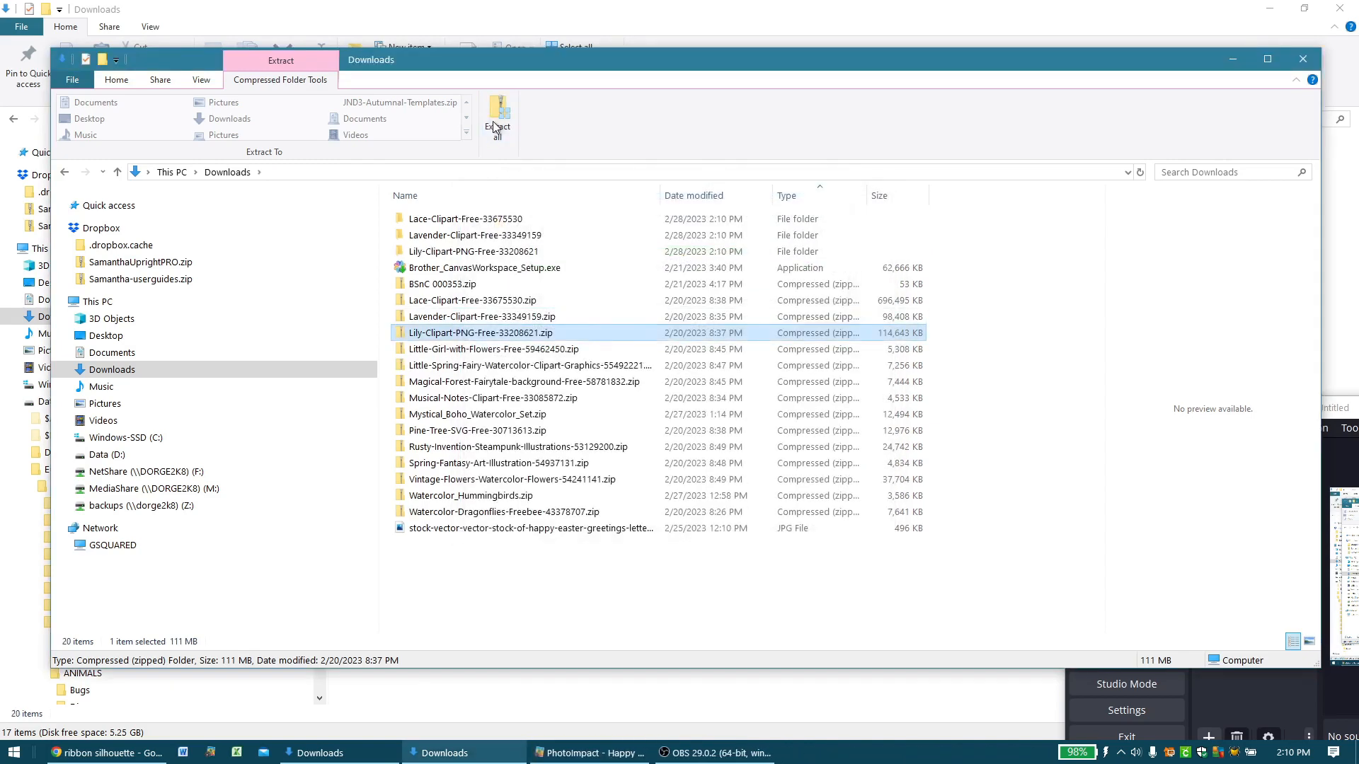
- Extract Little-Girl-with-Flowers-Free-59462450.zip and the Little-Spring-Fairy-Watercolor-Clipart-Graphics-55492221 archive into their default folders in Downloads
key("Down")
left_click(493, 121)
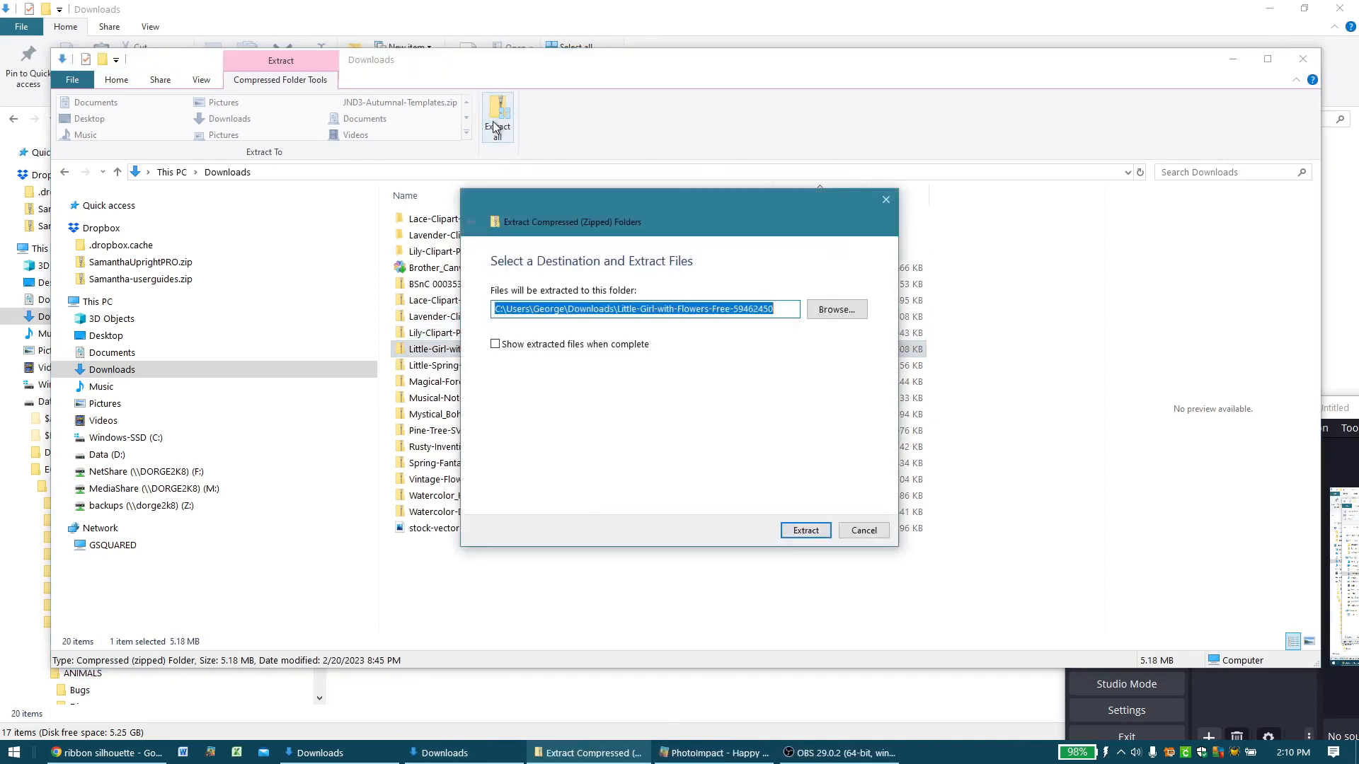
key("Return")
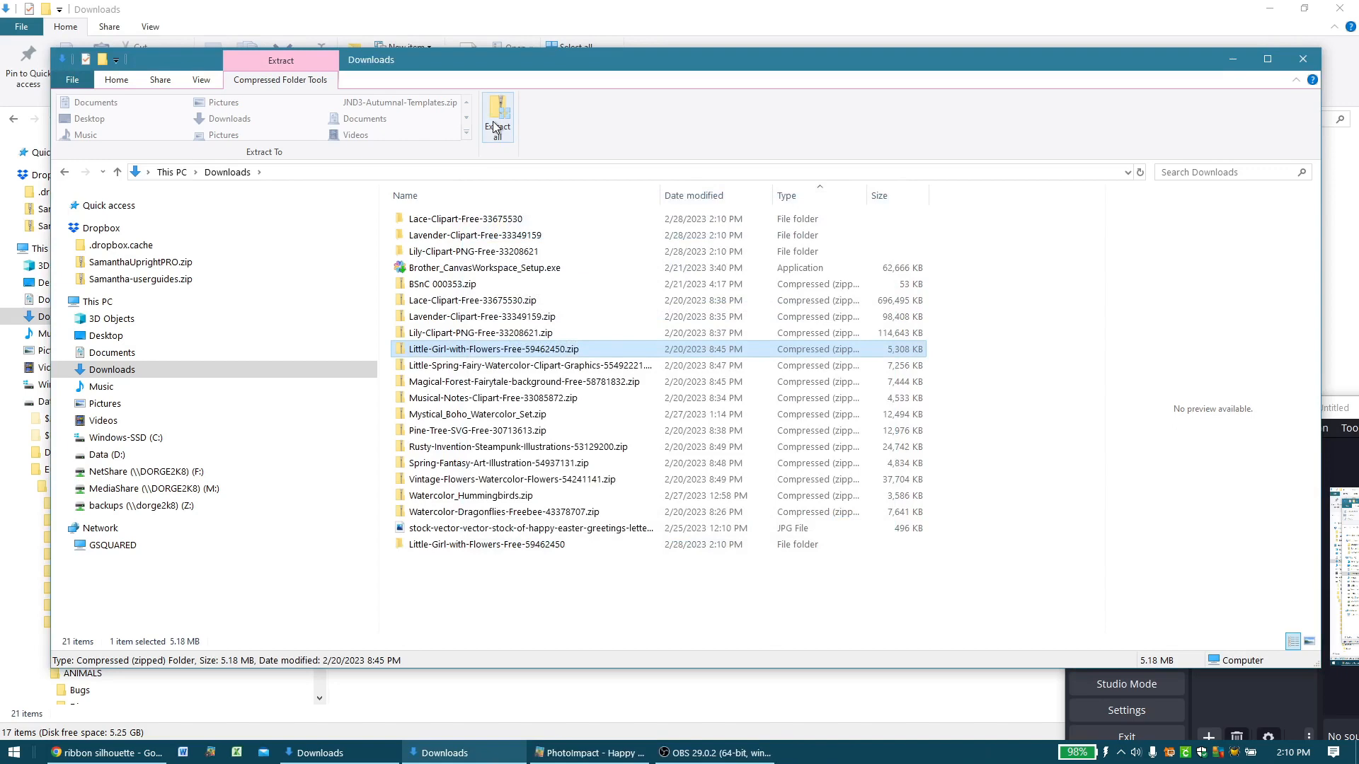
key("Down")
left_click(493, 121)
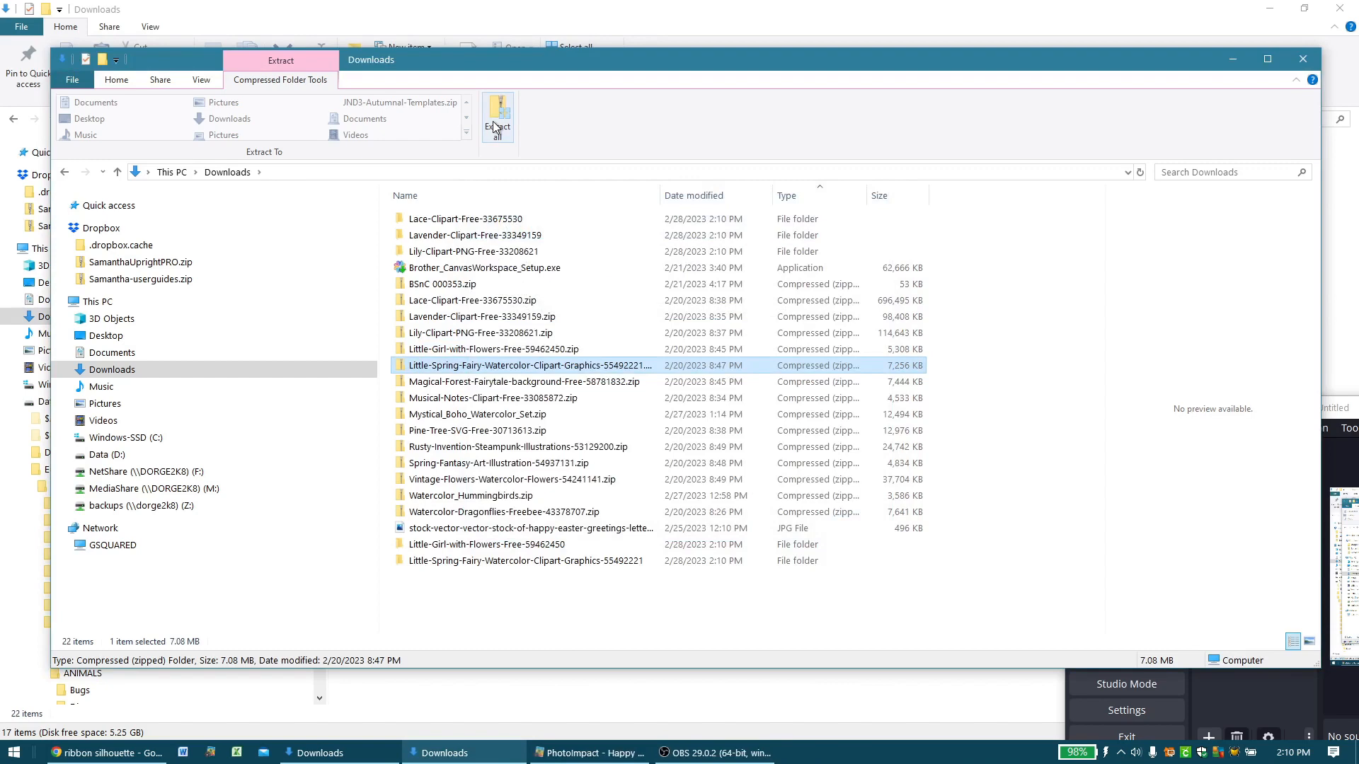
- Extract Magical-Forest-Fairytale-background-Free-58781832.zip and Musical-Notes-Clipart-Free-33085872.zip into their default folders in Downloads
key("Down")
left_click(492, 121)
key("Return")
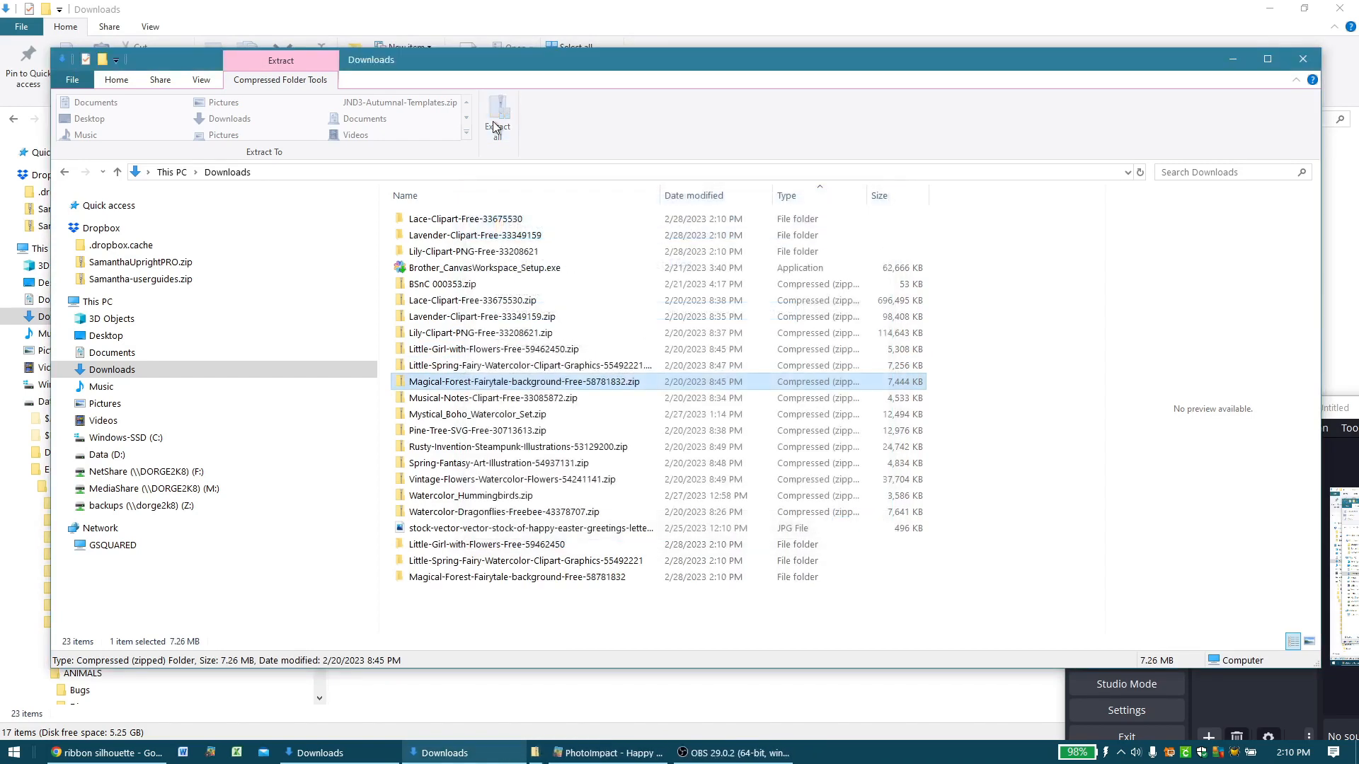
key("Down")
left_click(492, 121)
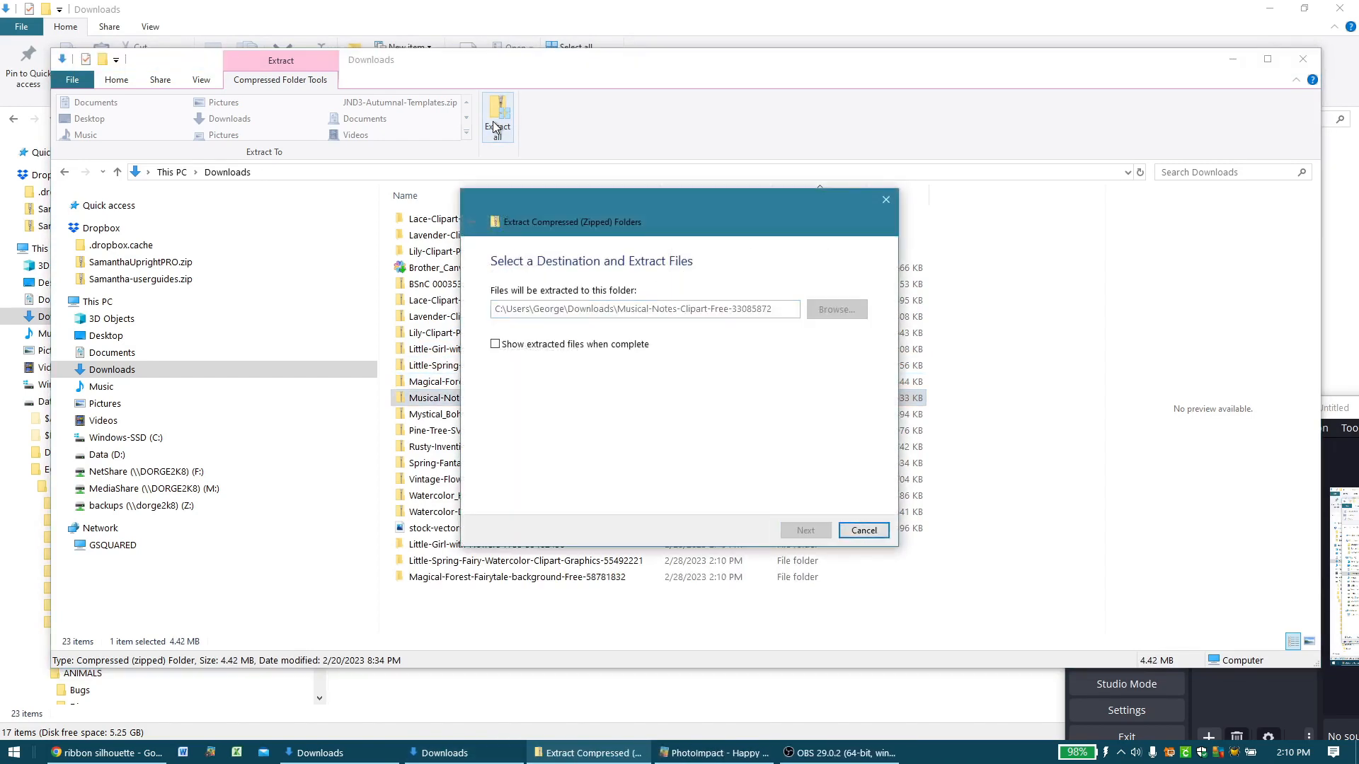
key("Return")
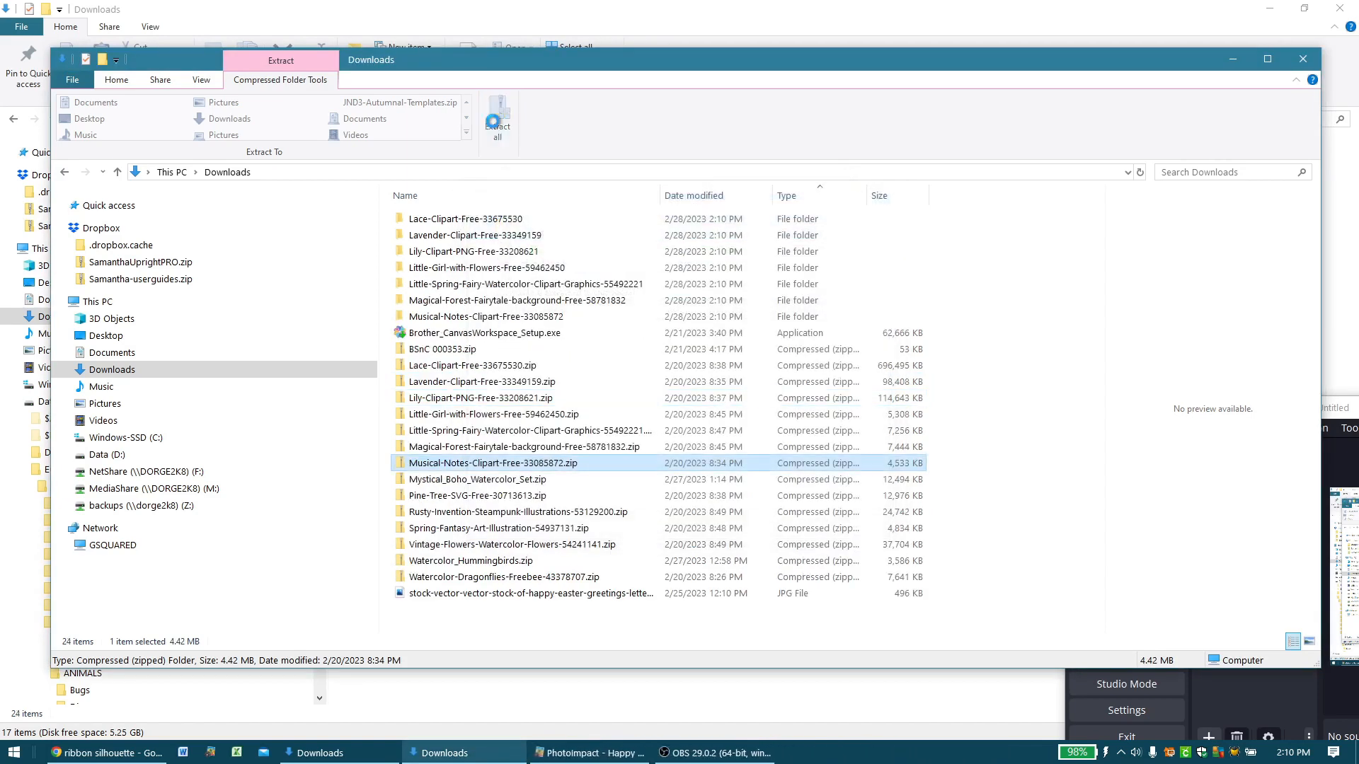
- Extract Mystical_Boho_Watercolor_Set.zip and Pine-Tree-SVG-Free-30713613.zip into their default folders in Downloads
key("Down")
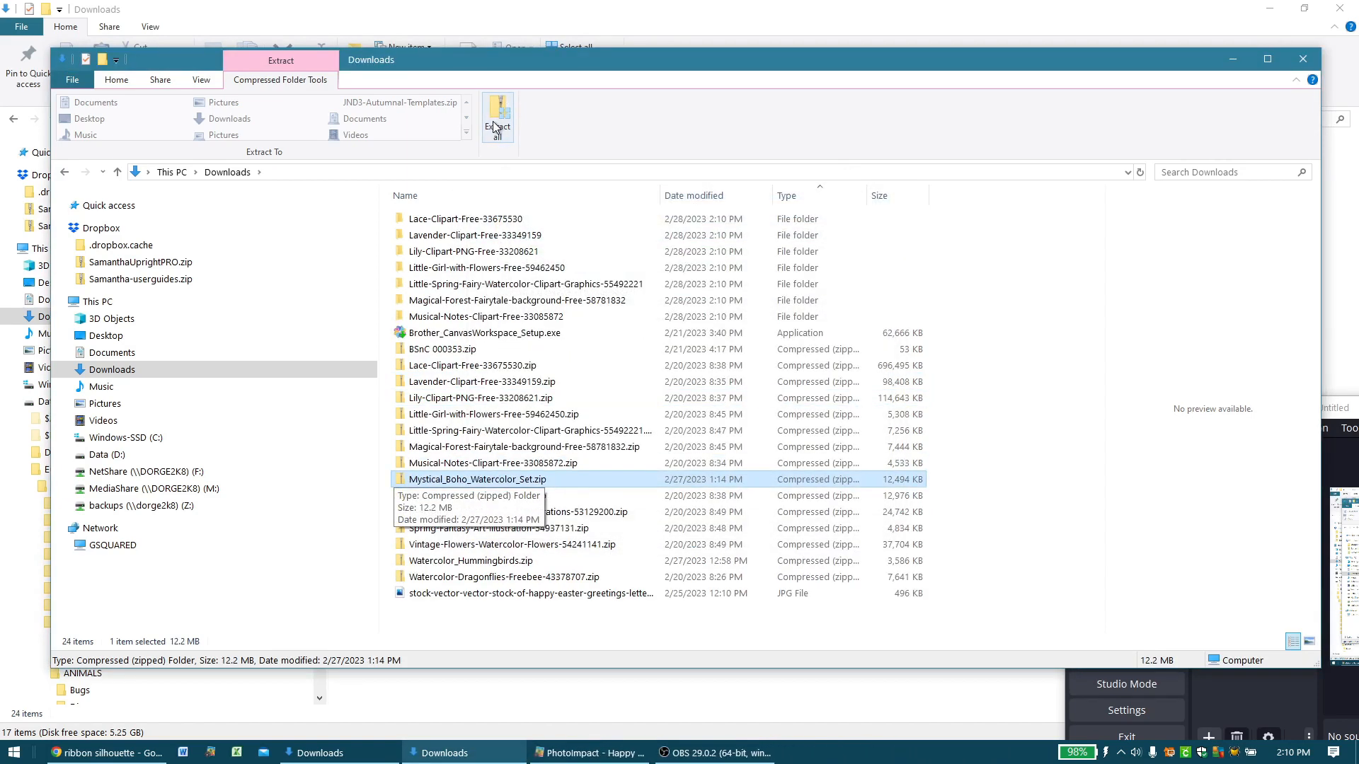
left_click(493, 121)
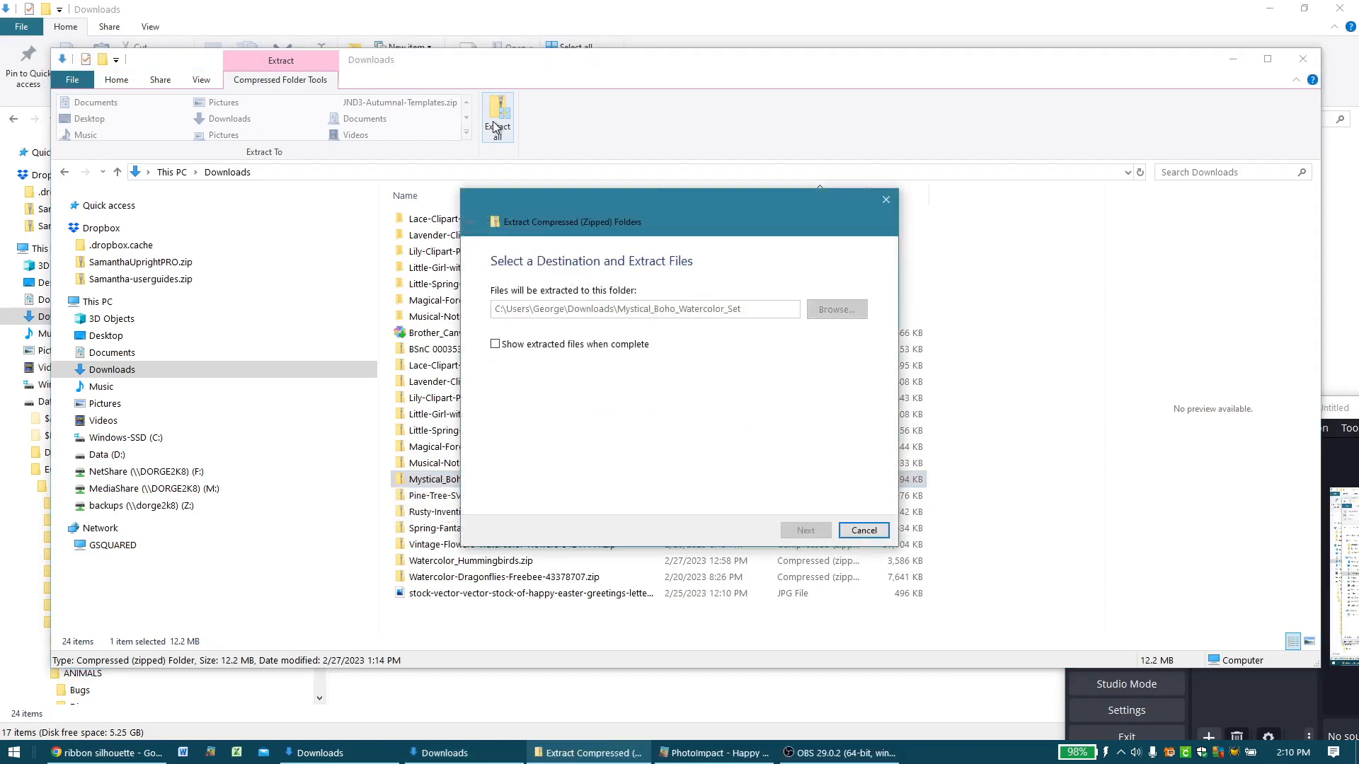
key("Down")
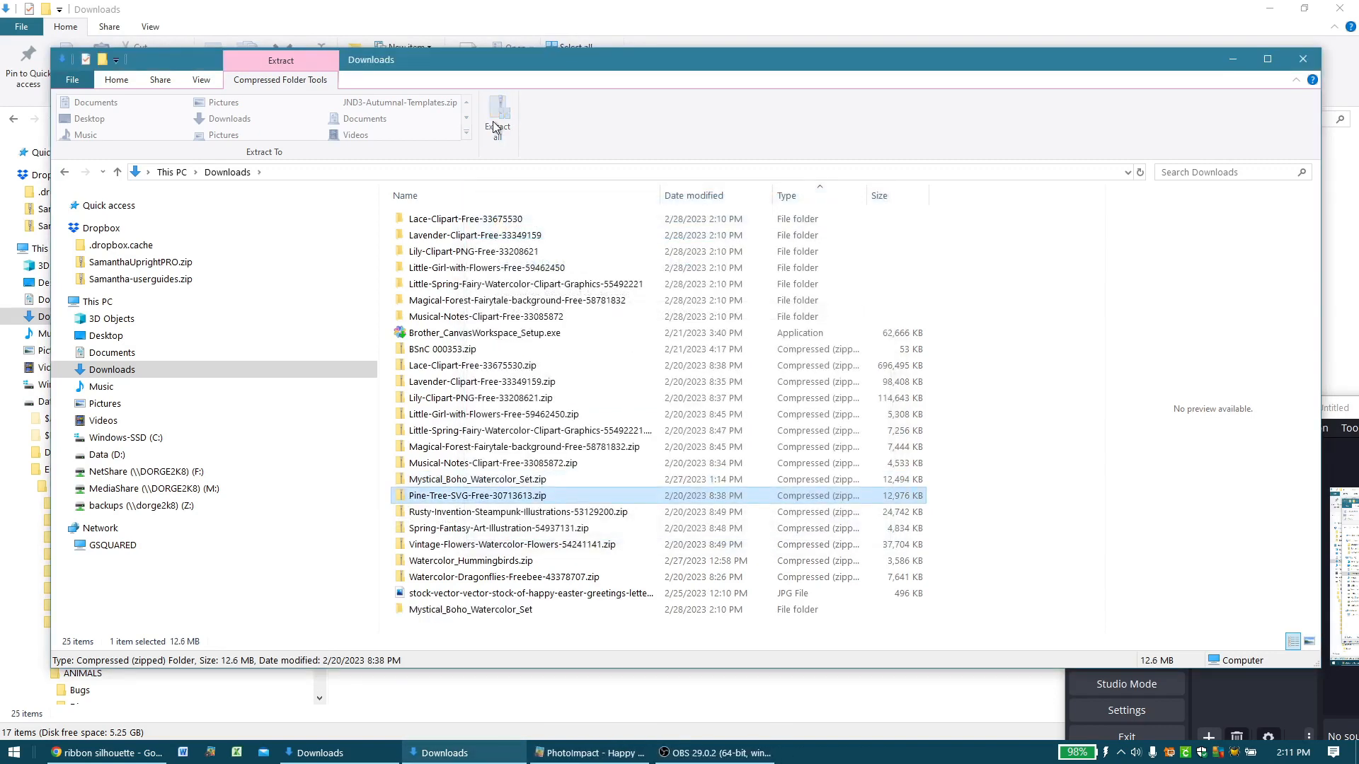
left_click(493, 121)
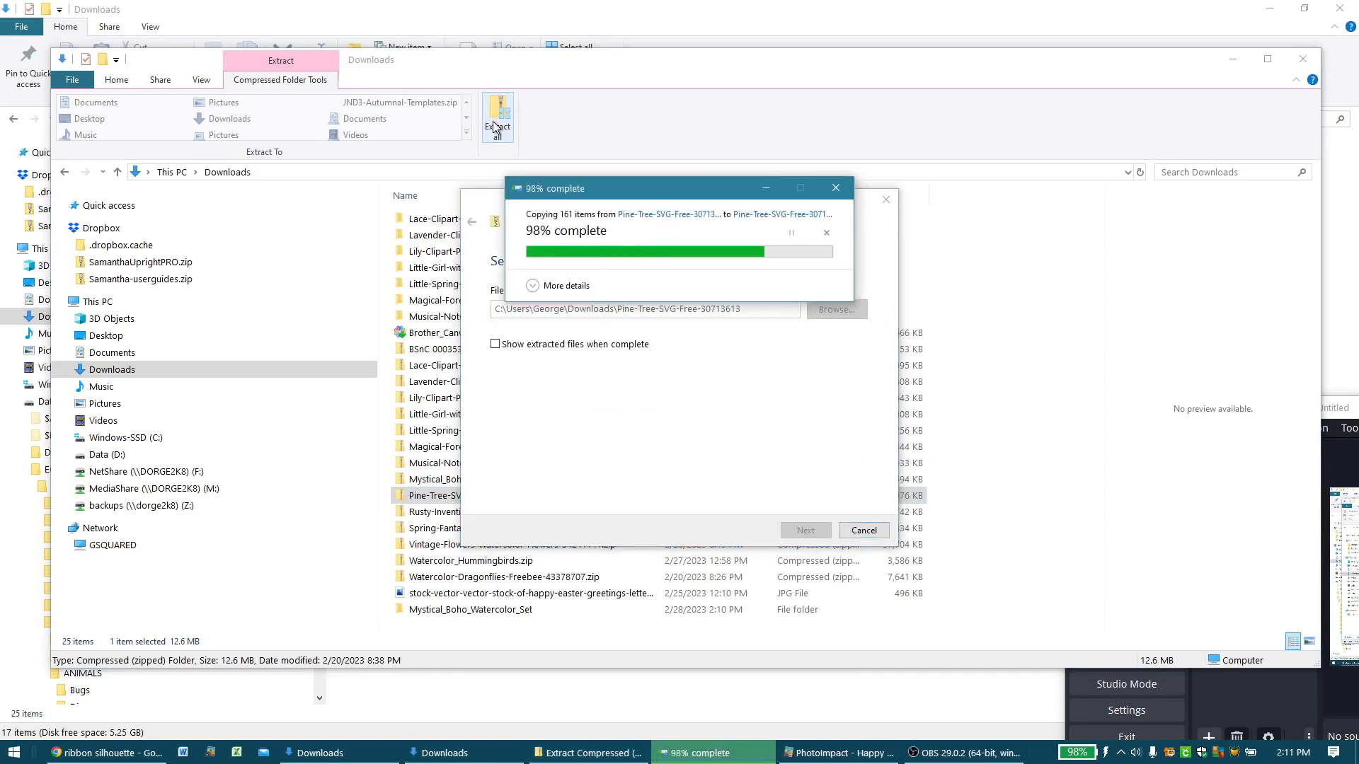
- Extract Rusty-Invention-Steampunk-Illustrations-53129200.zip and Spring-Fantasy-Art-Illustration-54937131.zip into their default folders in Downloads
key("Down")
left_click(493, 121)
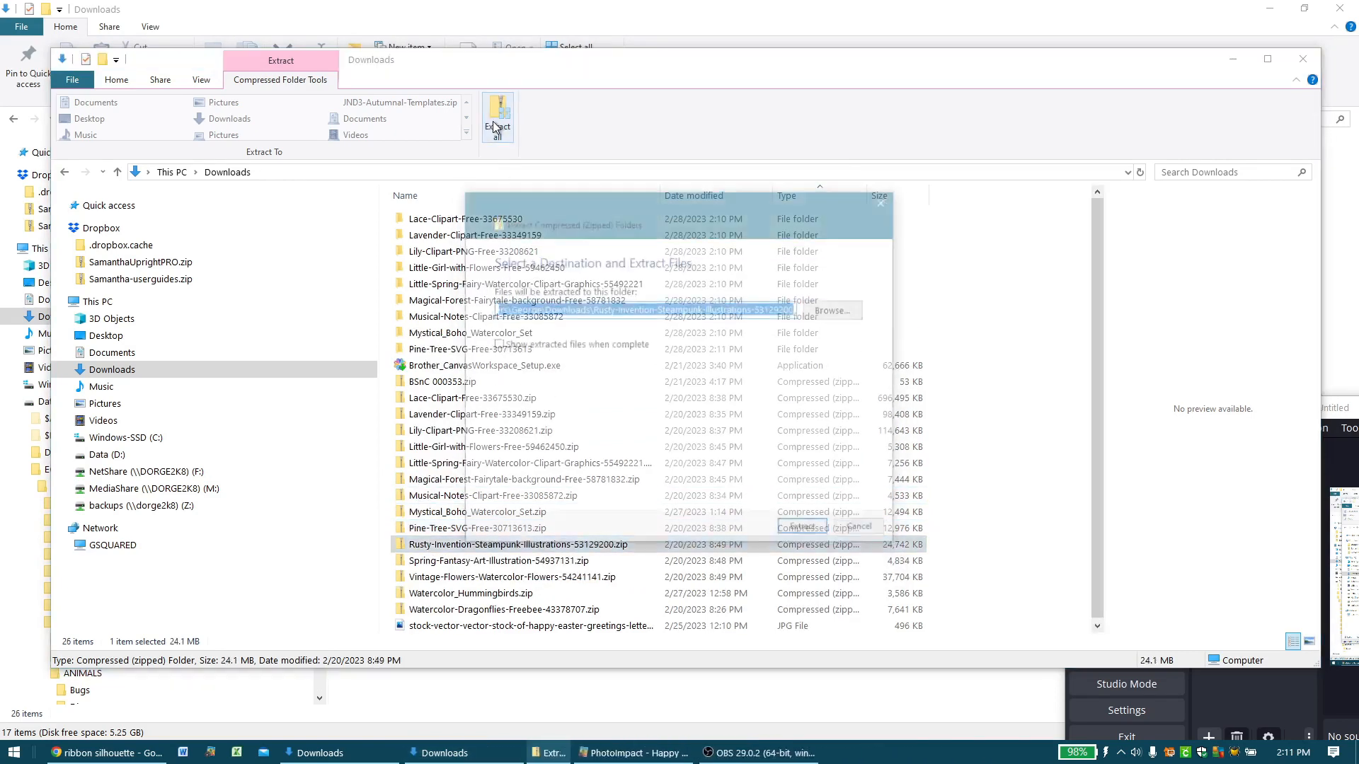
key("Return")
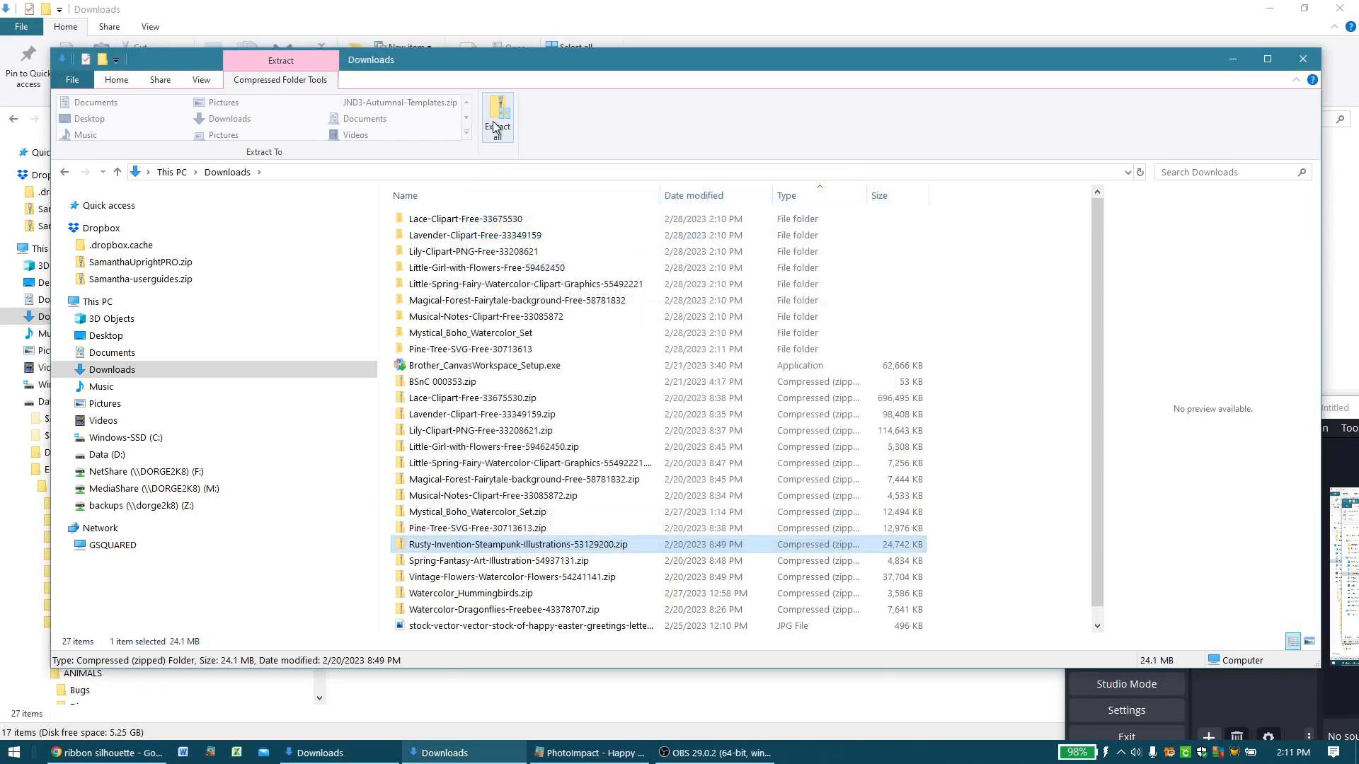
key("Down")
left_click(492, 121)
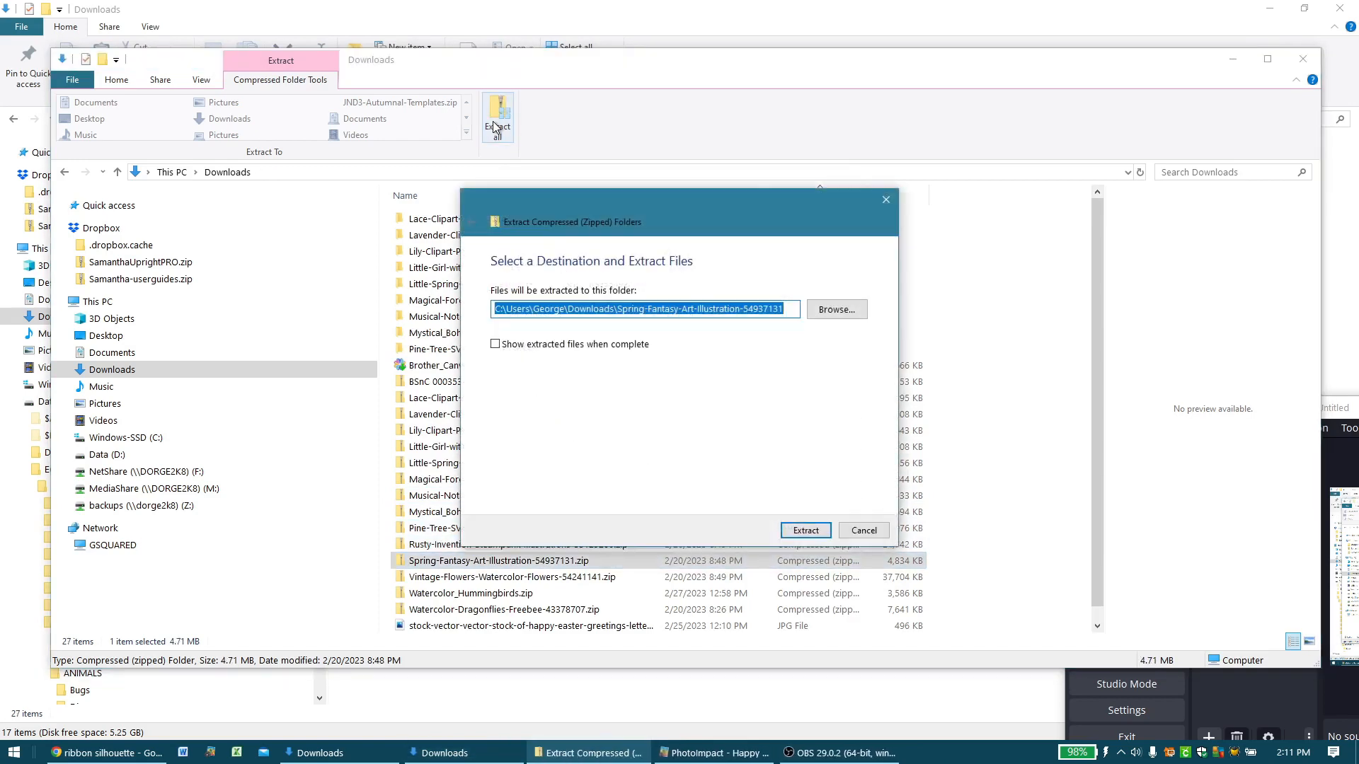
key("Return")
- Extract Vintage-Flowers-Watercolor-Flowers-54241141.zip and Watercolor_Hummingbirds.zip into their default folders in Downloads
key("Down")
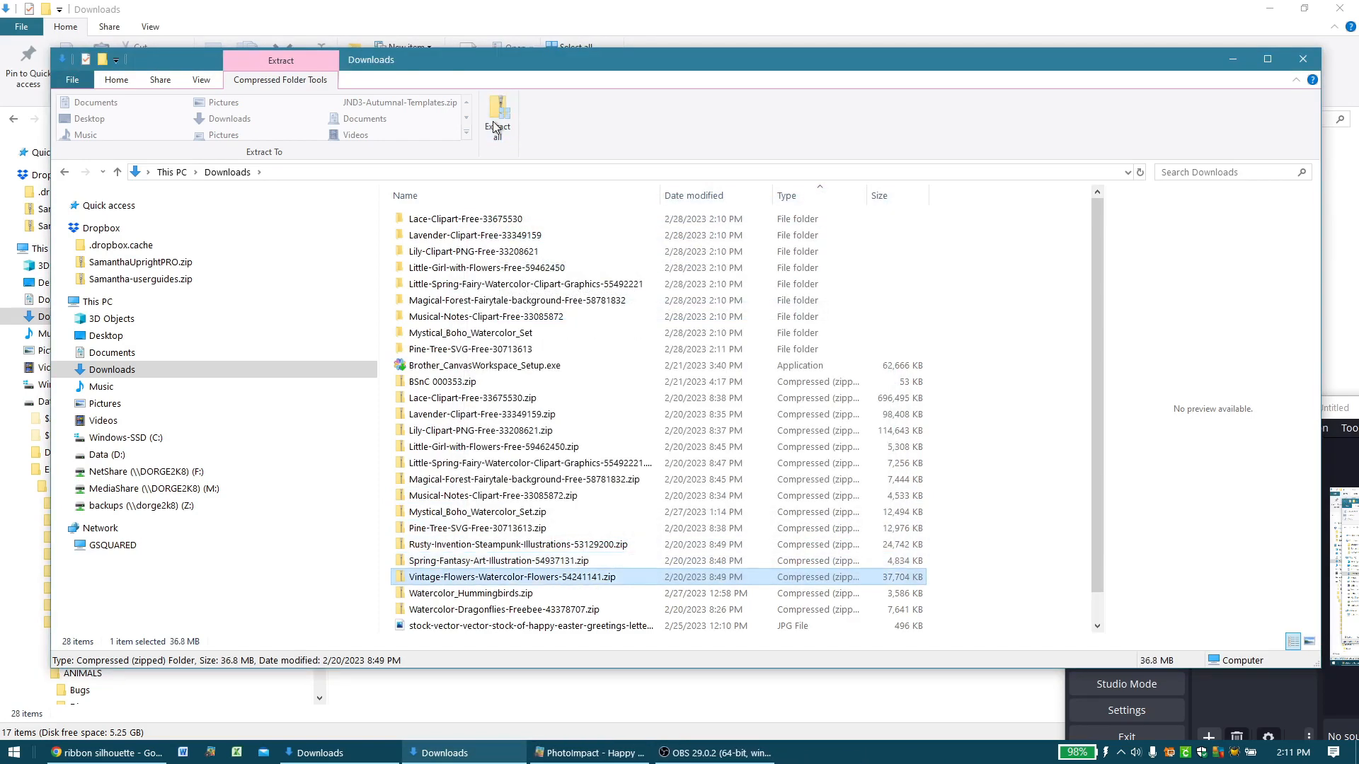
left_click(493, 121)
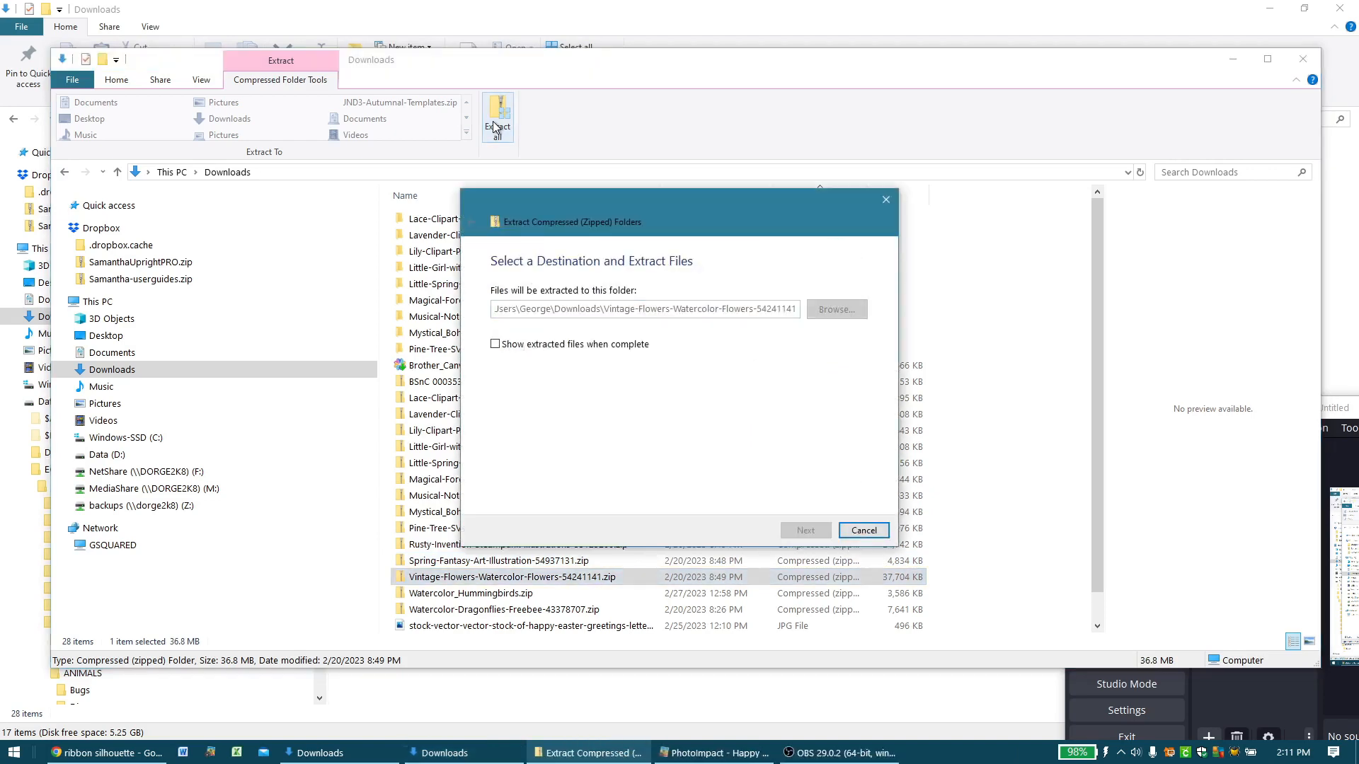
key("Return")
key("Down")
left_click(492, 121)
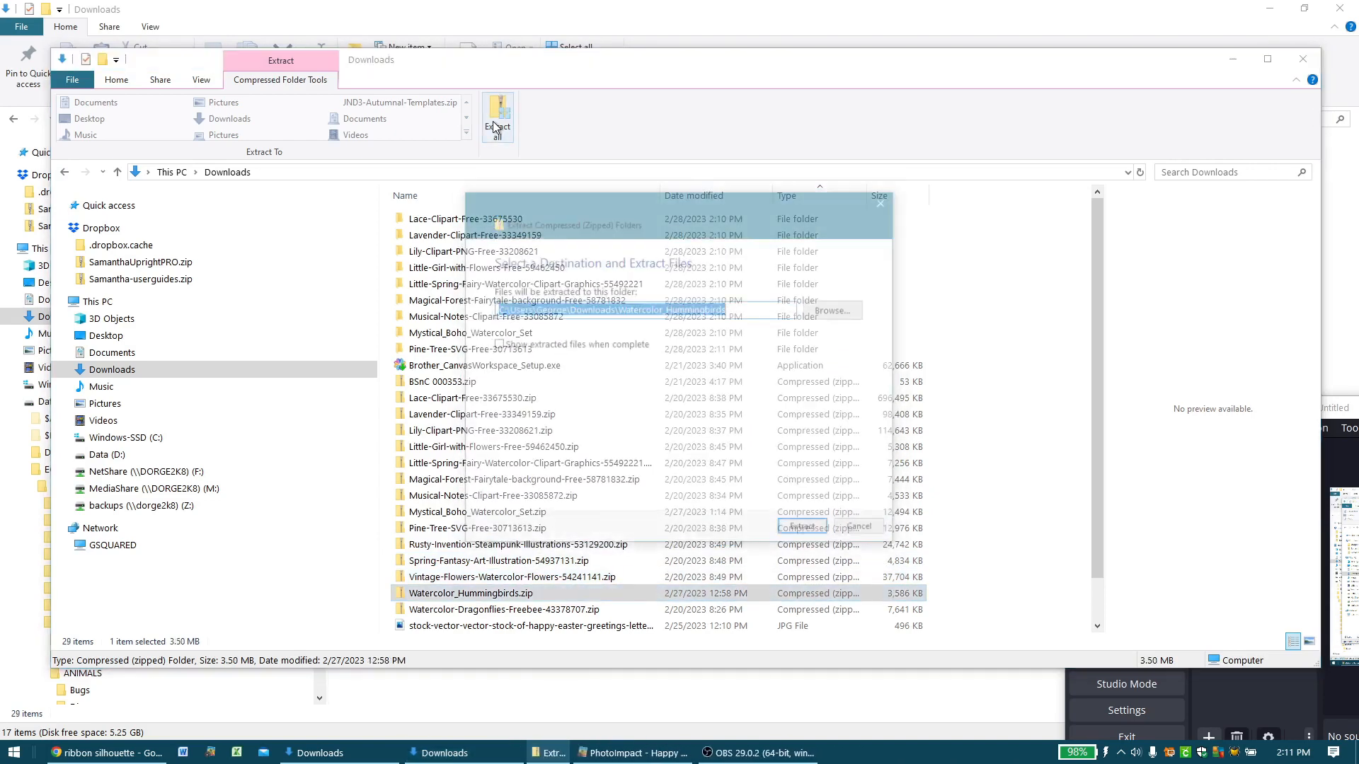
key("Return")
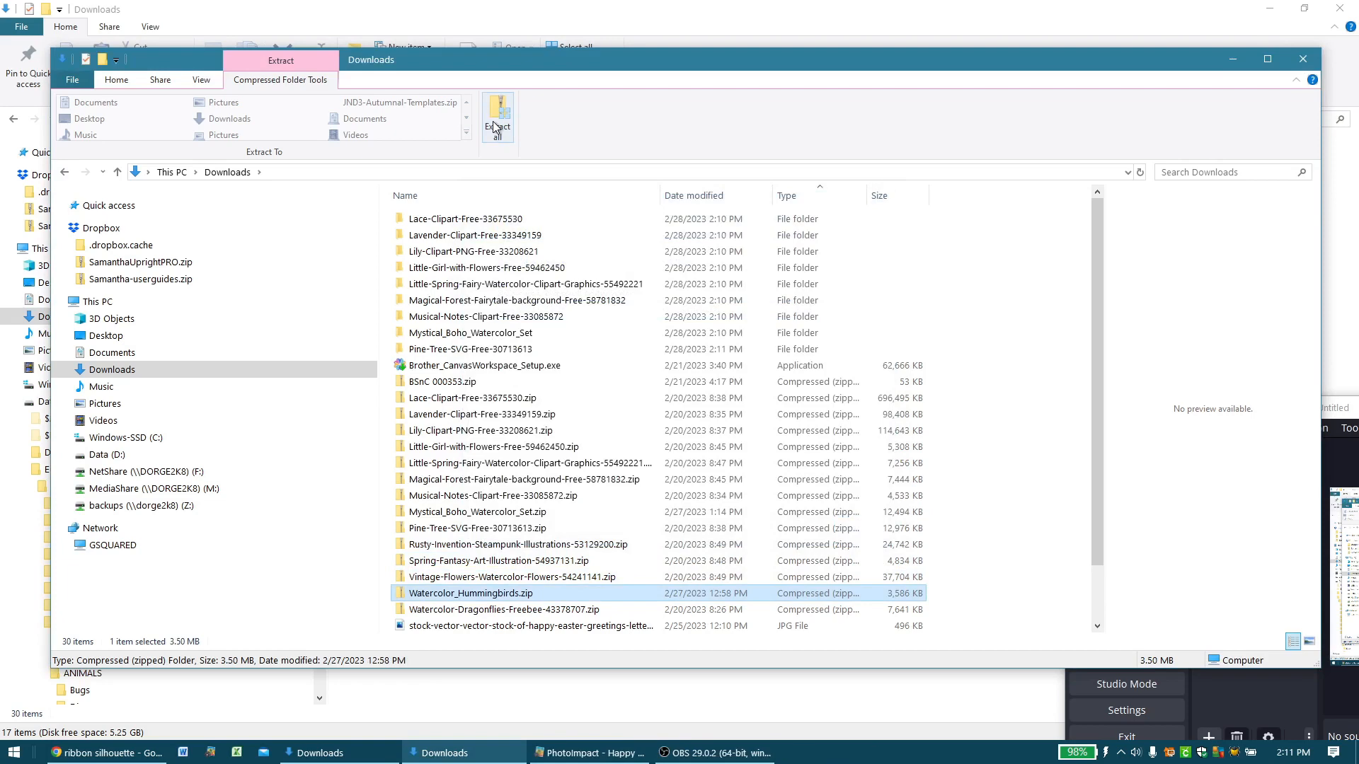
- Extract Watercolor-Dragonflies-Freebee-43378707.zip into its default same-named folder in Downloads
key("Down")
left_click(492, 121)
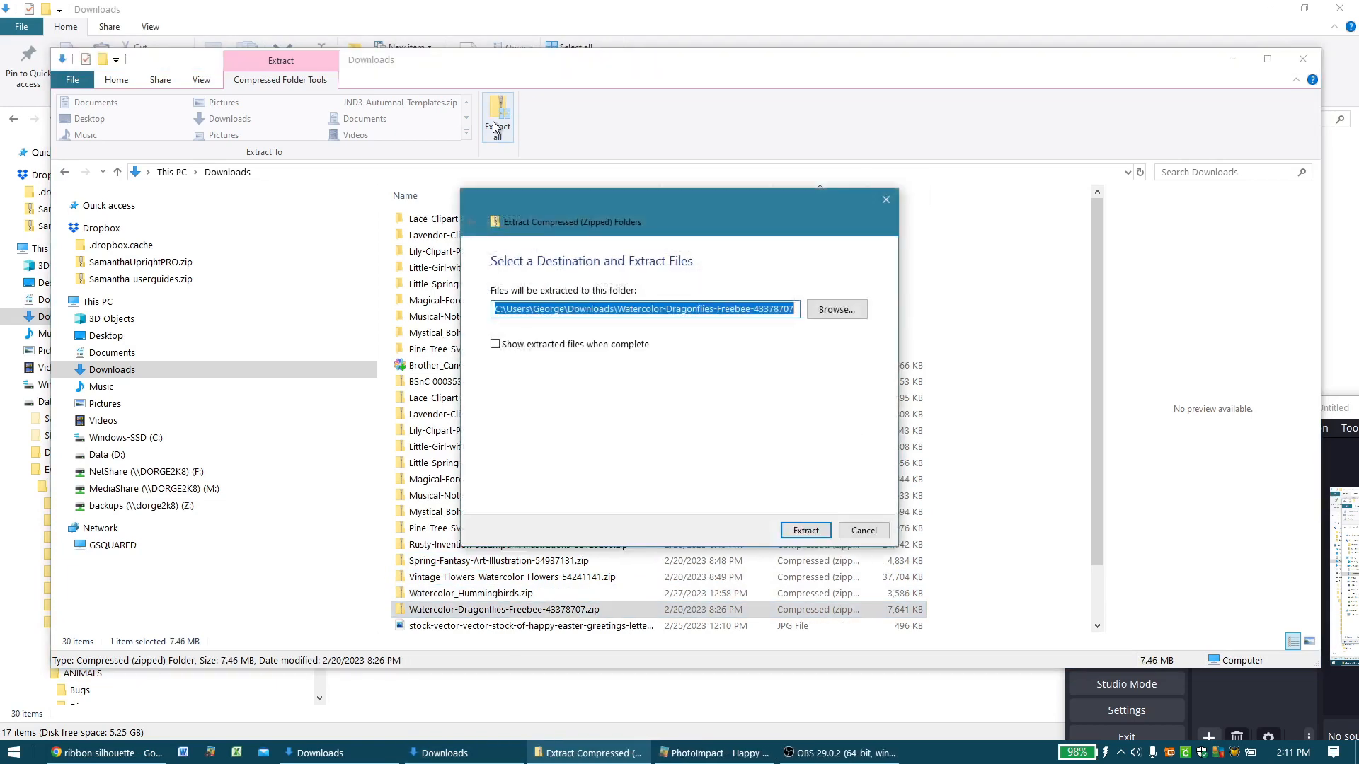
key("Return")
- Check the contents of the extracted Lace-Clipart-Free-33675530 folder and delete that folder from Downloads
key("Down")
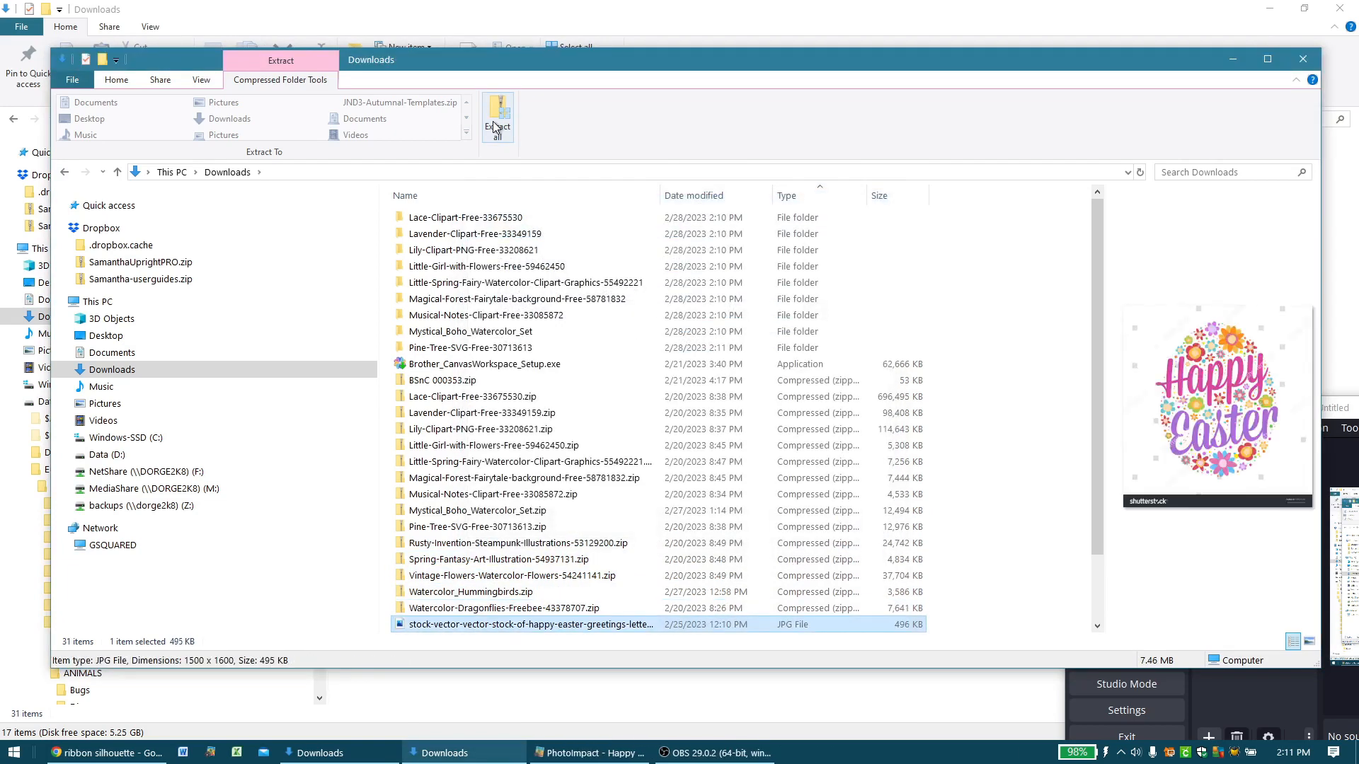
key("Up")
key("Up")
key("Up")
key("Up")
key("Up")
key("Up")
key("Up")
key("Up")
key("Up")
key("Up")
key("Up")
key("Up")
key("Up")
key("Up")
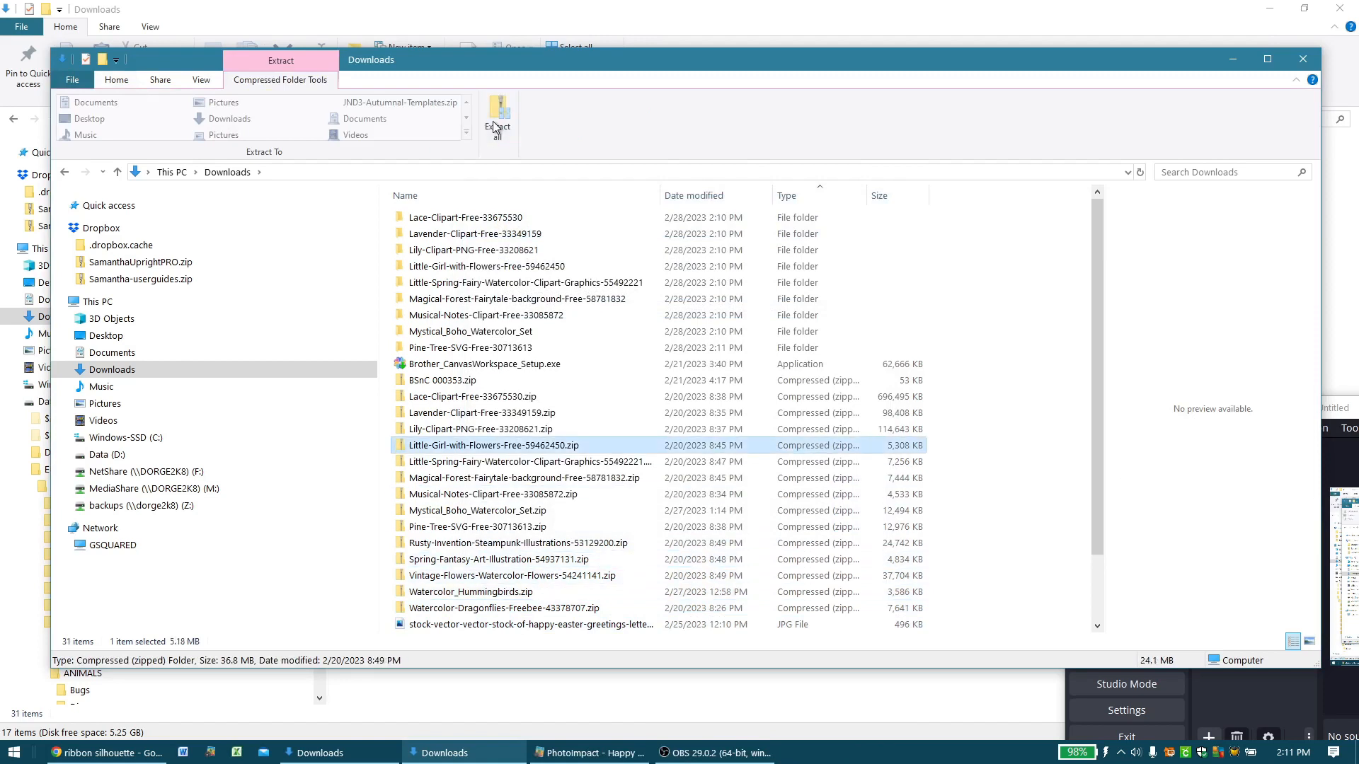
key("Down")
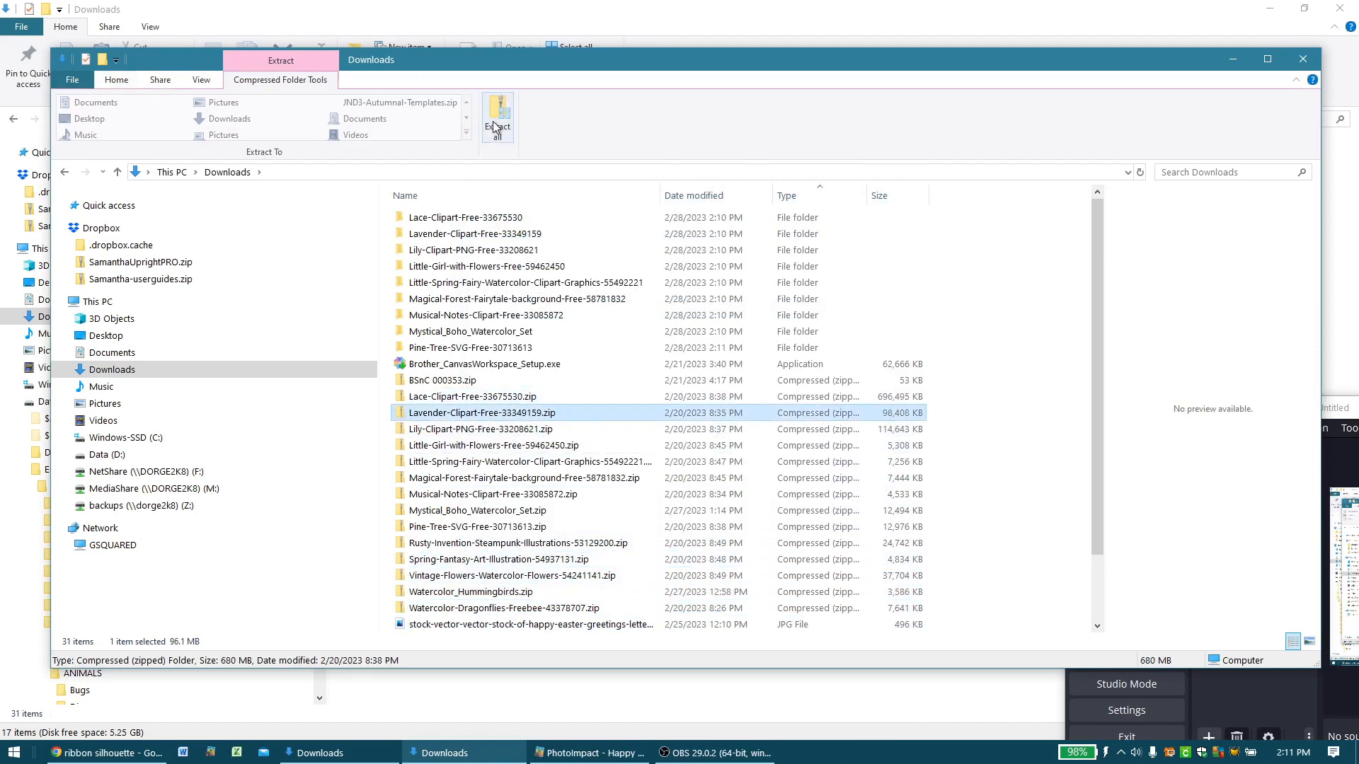
key("Up")
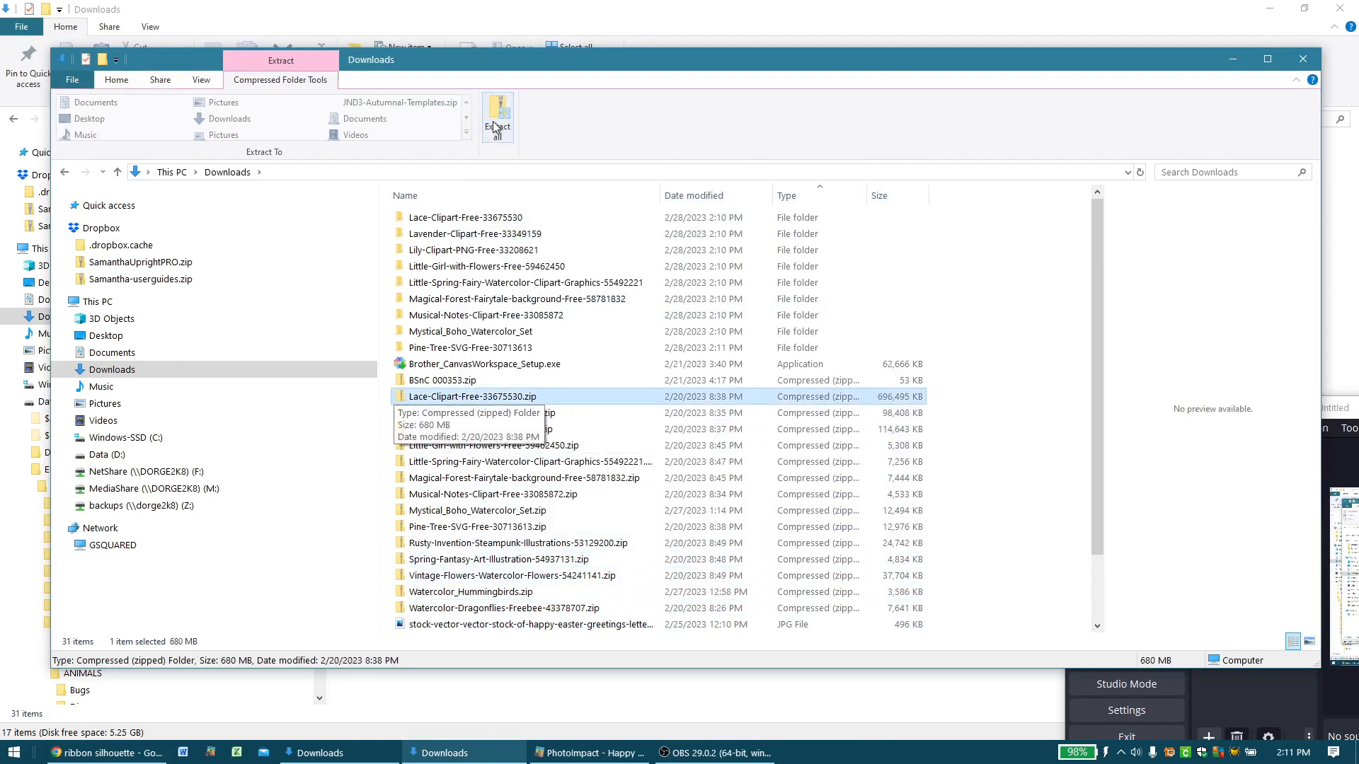
key("Down")
key("Up")
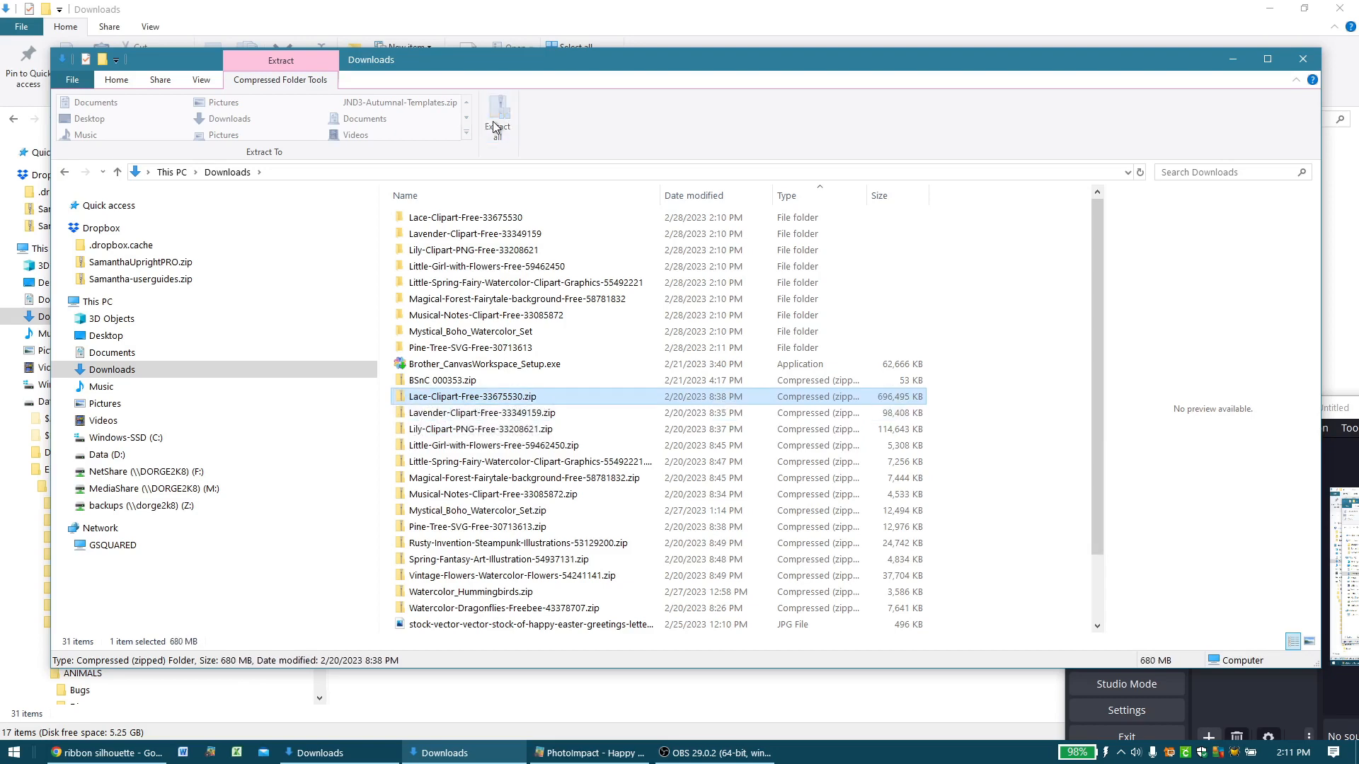
key("Up")
key("Up")
key("Up")
key("Home")
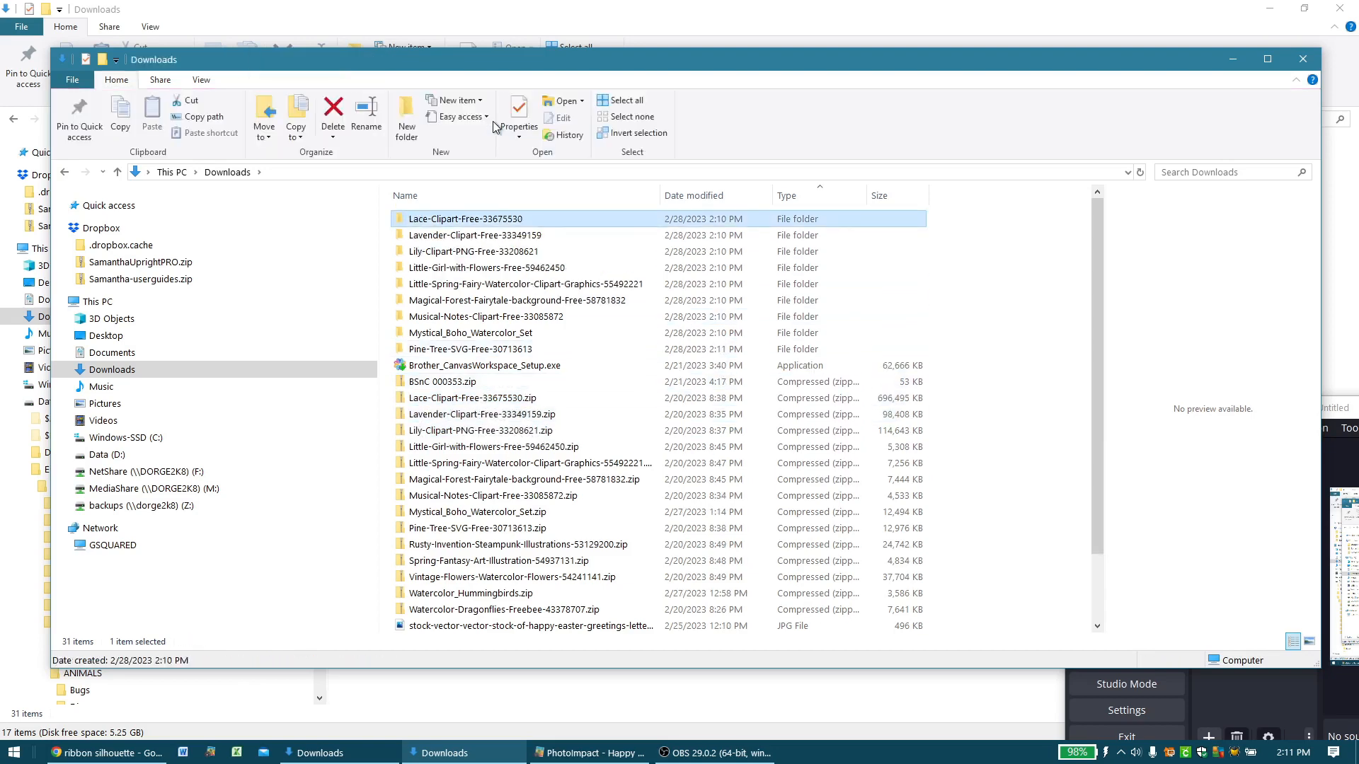
double_click(514, 227)
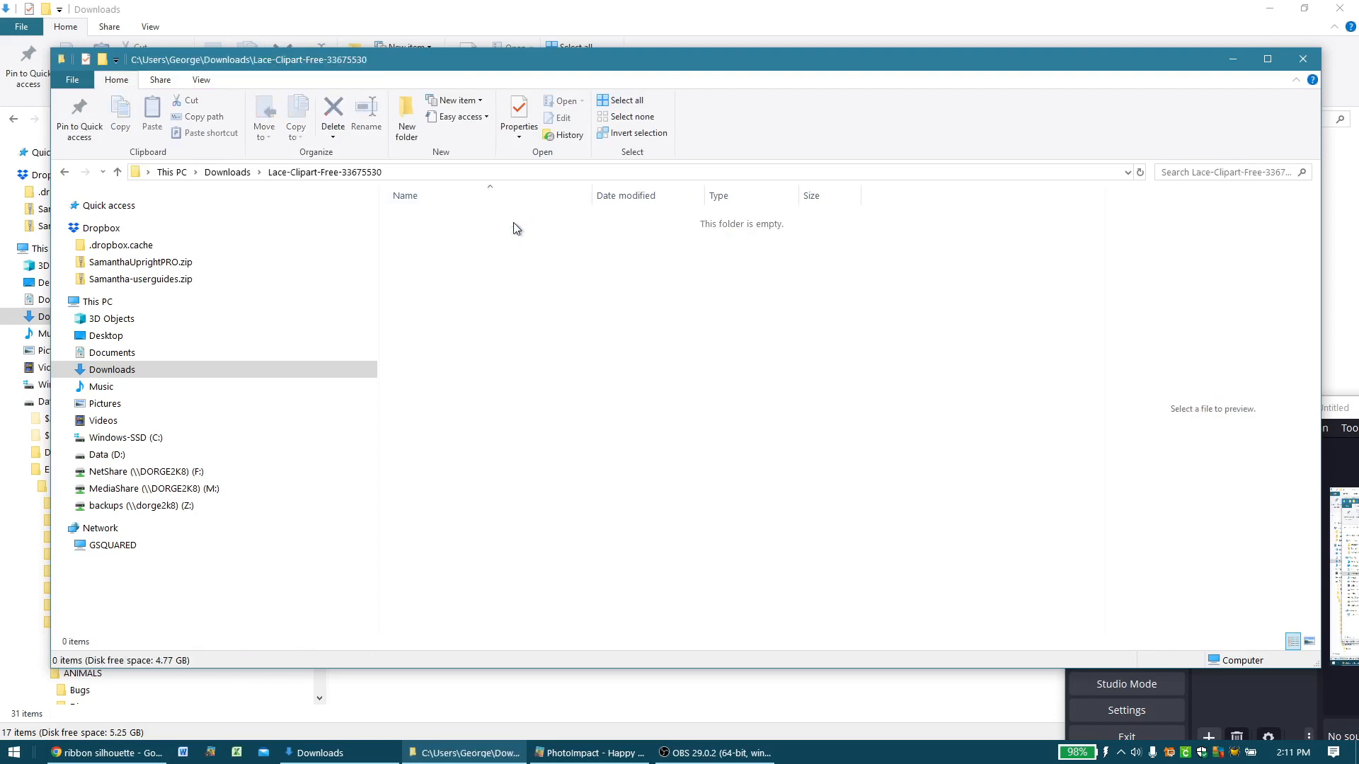
left_click(63, 174)
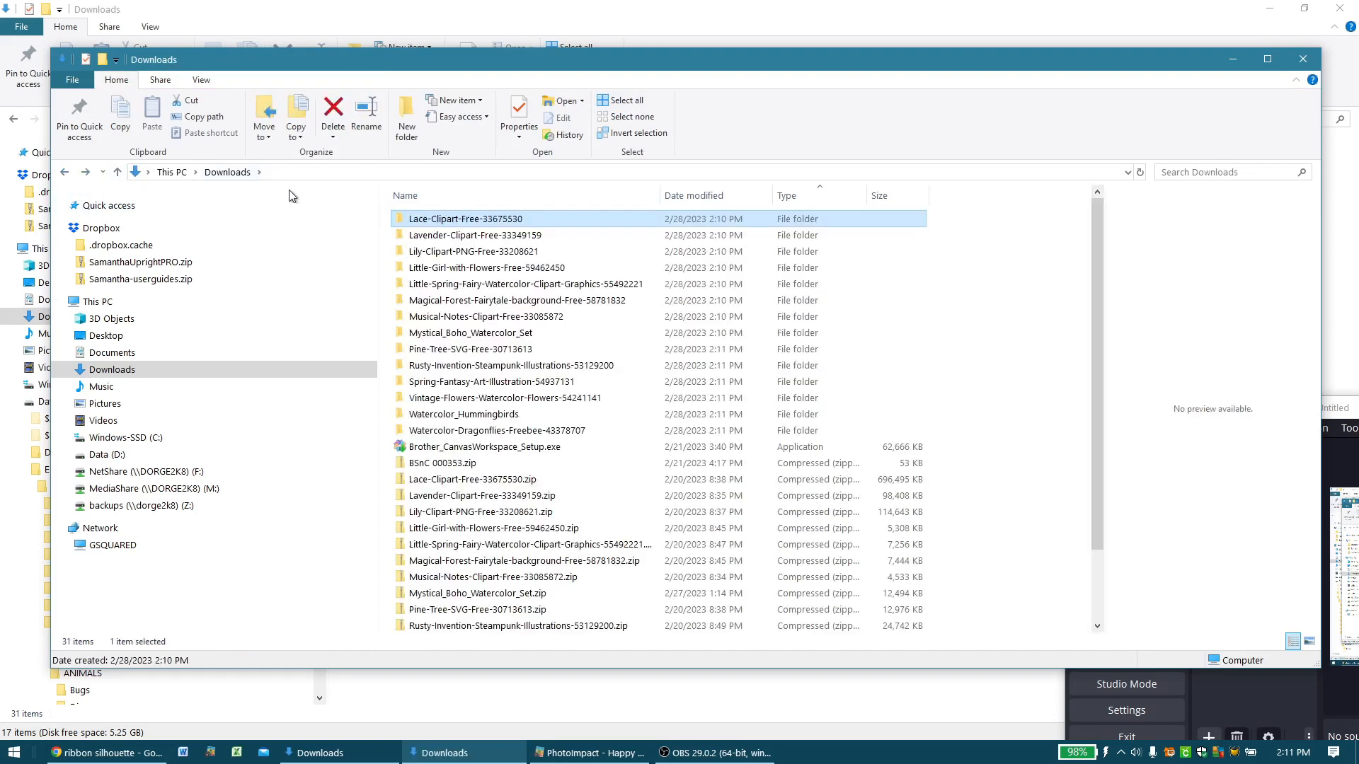
key("Delete")
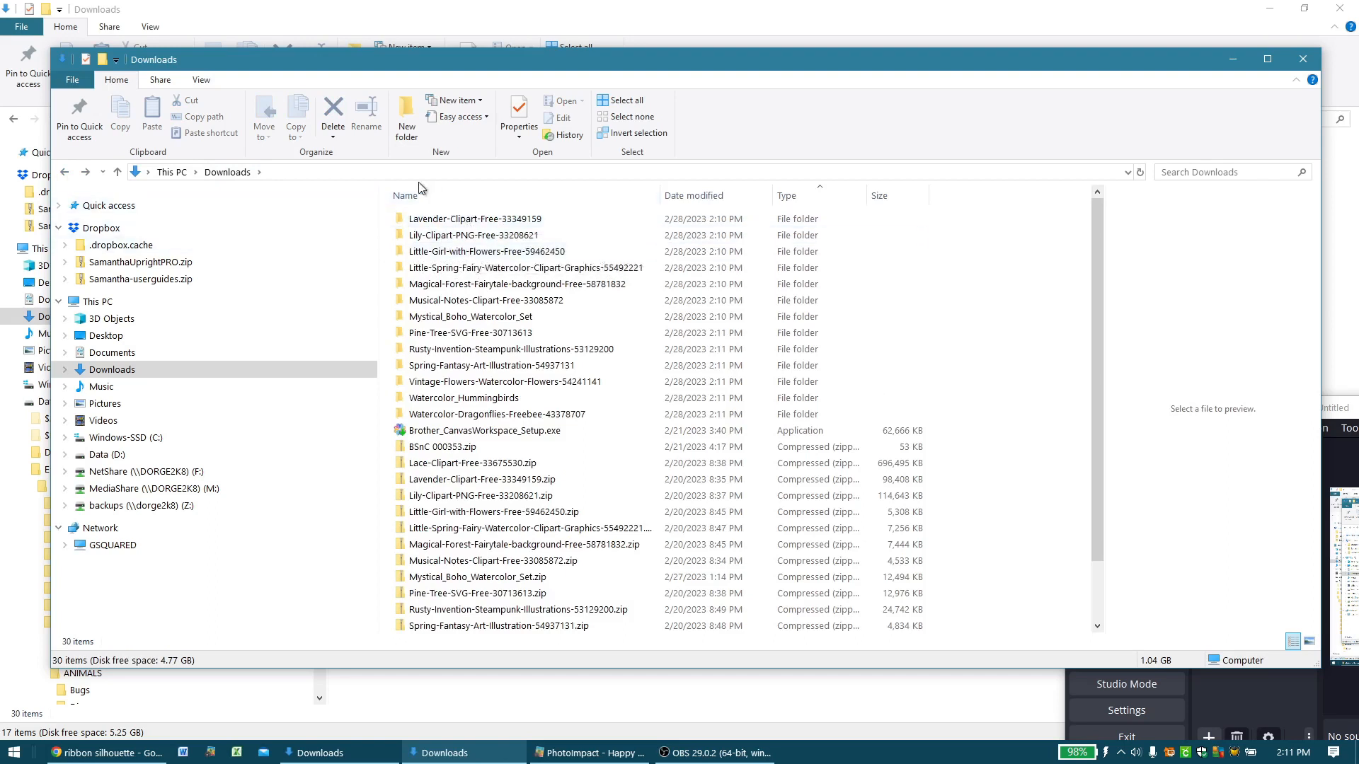
- Open the Lavender Clipart Free subfolder inside Lavender-Clipart-Free-33349159 and sort its files by type
left_click(472, 224)
double_click(472, 224)
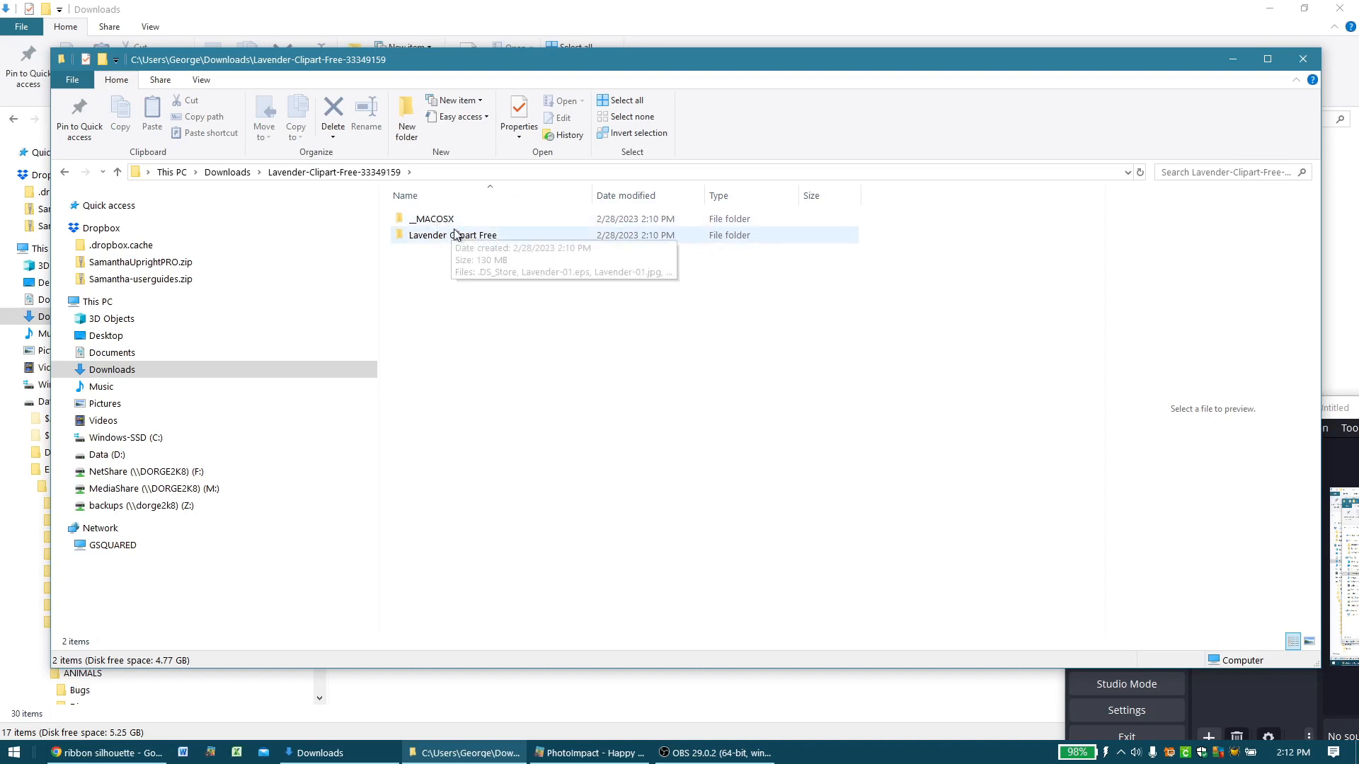
left_click(419, 240)
double_click(419, 240)
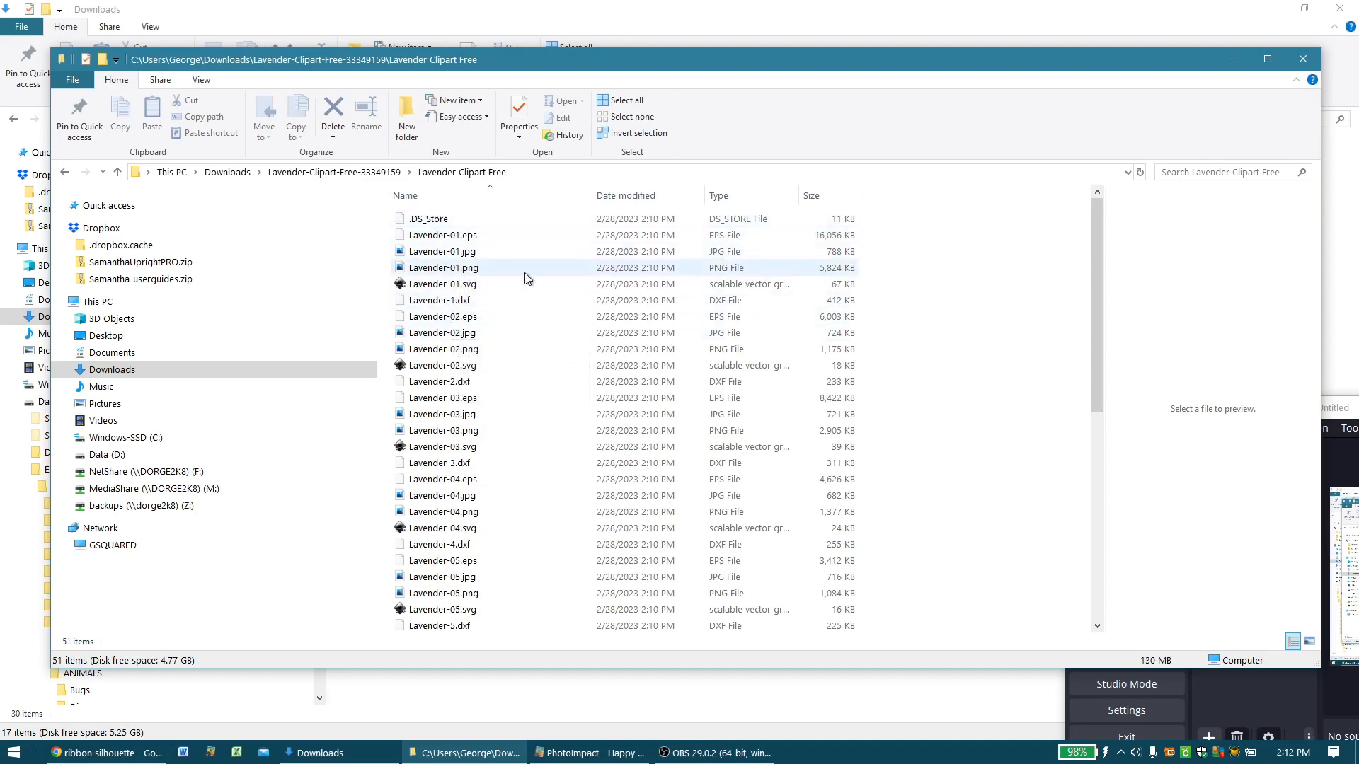
left_click(737, 197)
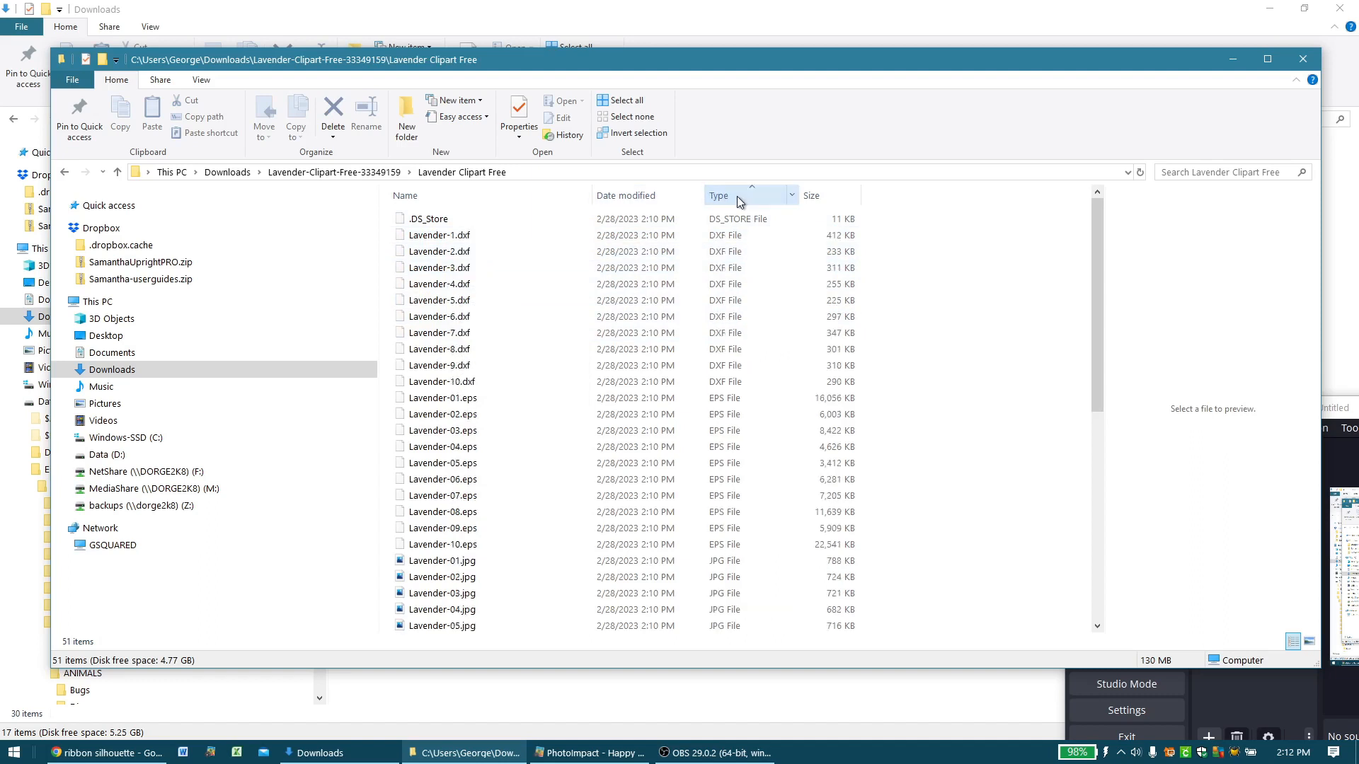
- Delete the .DS_Store file and all the DXF and EPS files from the Lavender Clipart Free folder
left_click(441, 219)
key("shift+Down")
key("shift+Down")
key("shift+Down")
key("shift+Down")
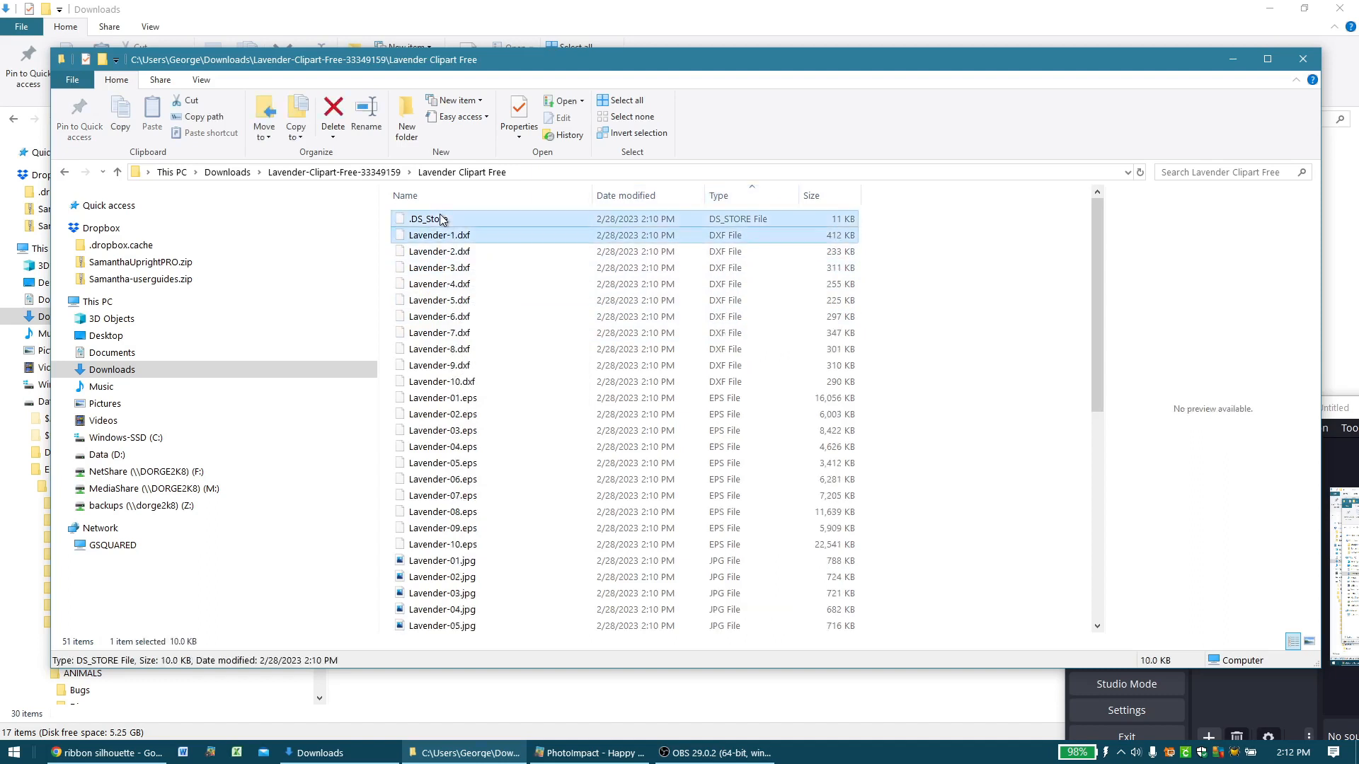
key("shift+Down")
key("shift+Down")
key("shift+Down")
key("shift+Down")
key("shift+Down")
key("shift+Down")
key("shift+Down")
key("shift+Down")
key("shift+Down")
key("shift+Down")
key("shift+Down")
key("shift+Down")
key("shift+Down")
key("shift+Down")
key("shift+Down")
key("shift+Down")
key("shift+Down")
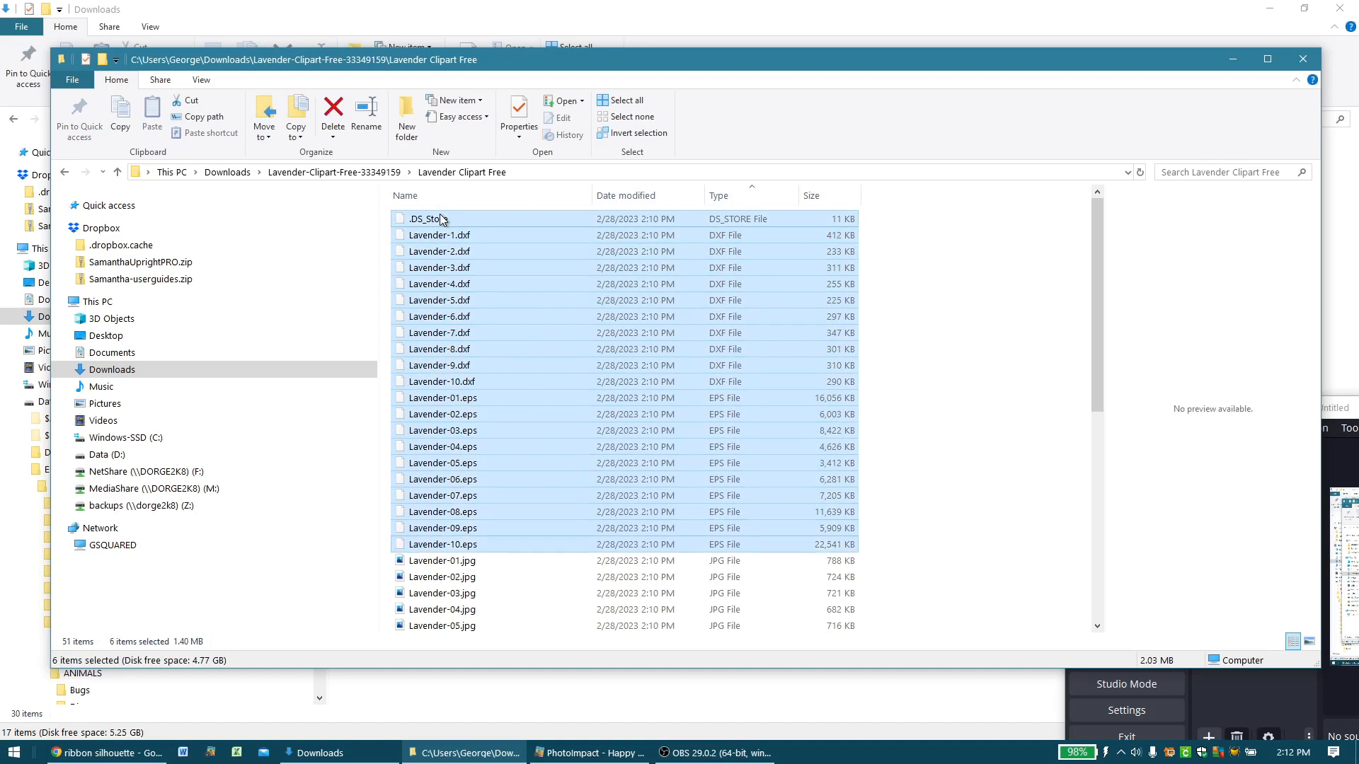
key("shift+Up")
key("Delete")
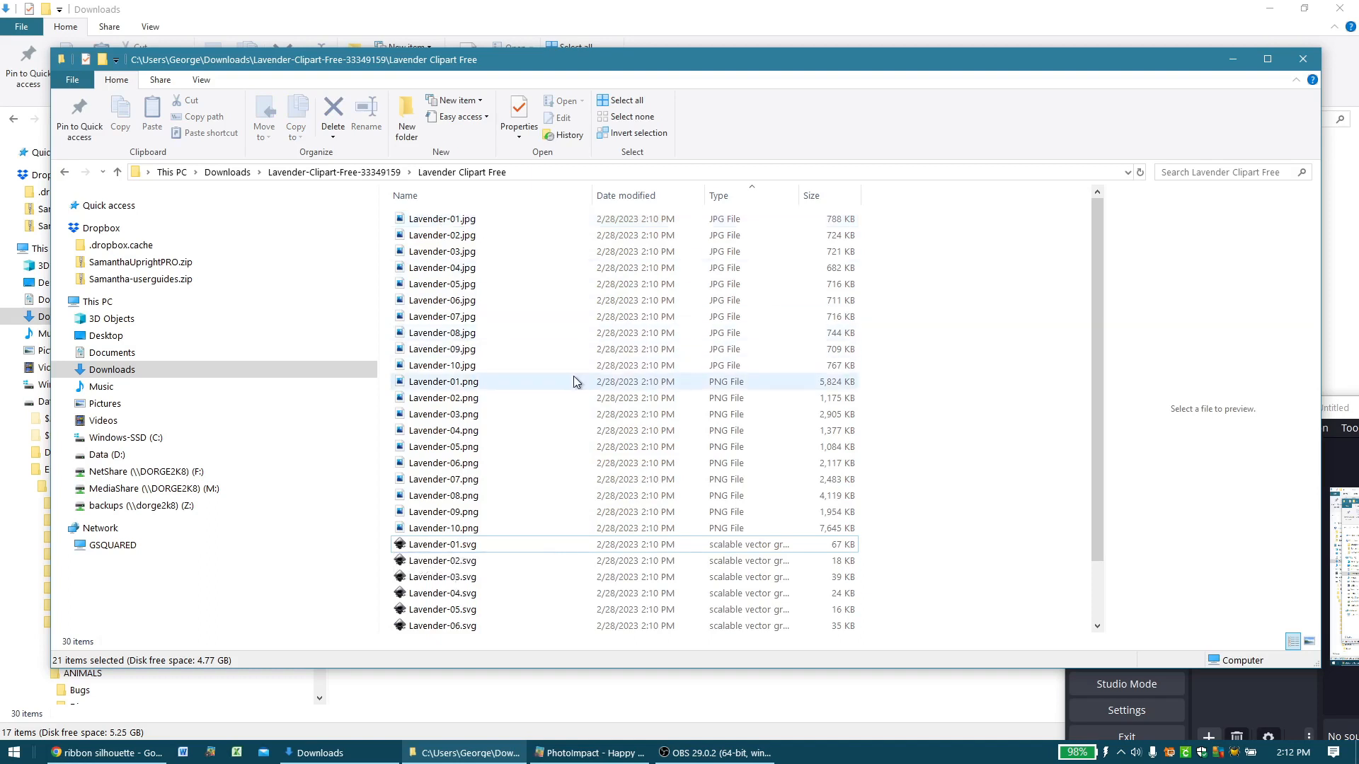
- Compare the previews of Lavender-01.png and Lavender-01.jpg
scroll(573, 381, "down", 1)
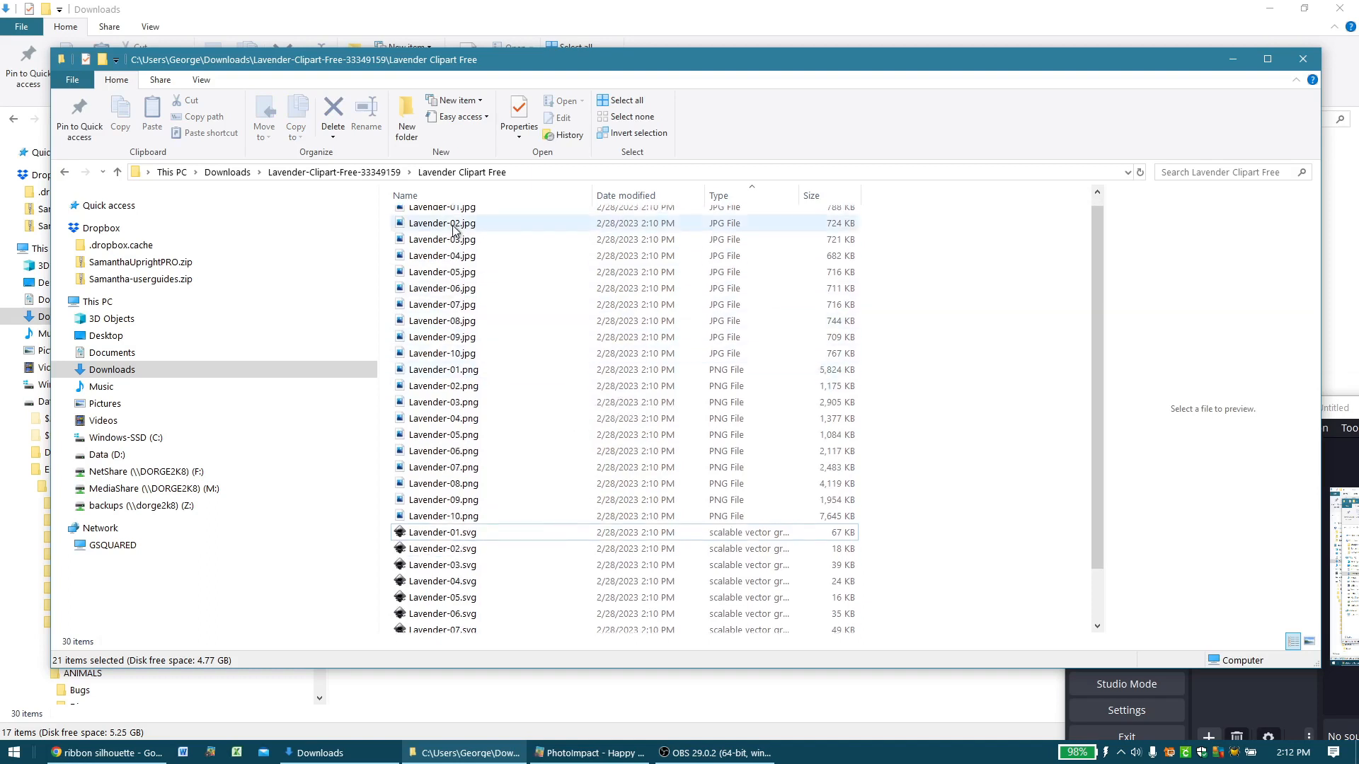
scroll(453, 230, "up", 1)
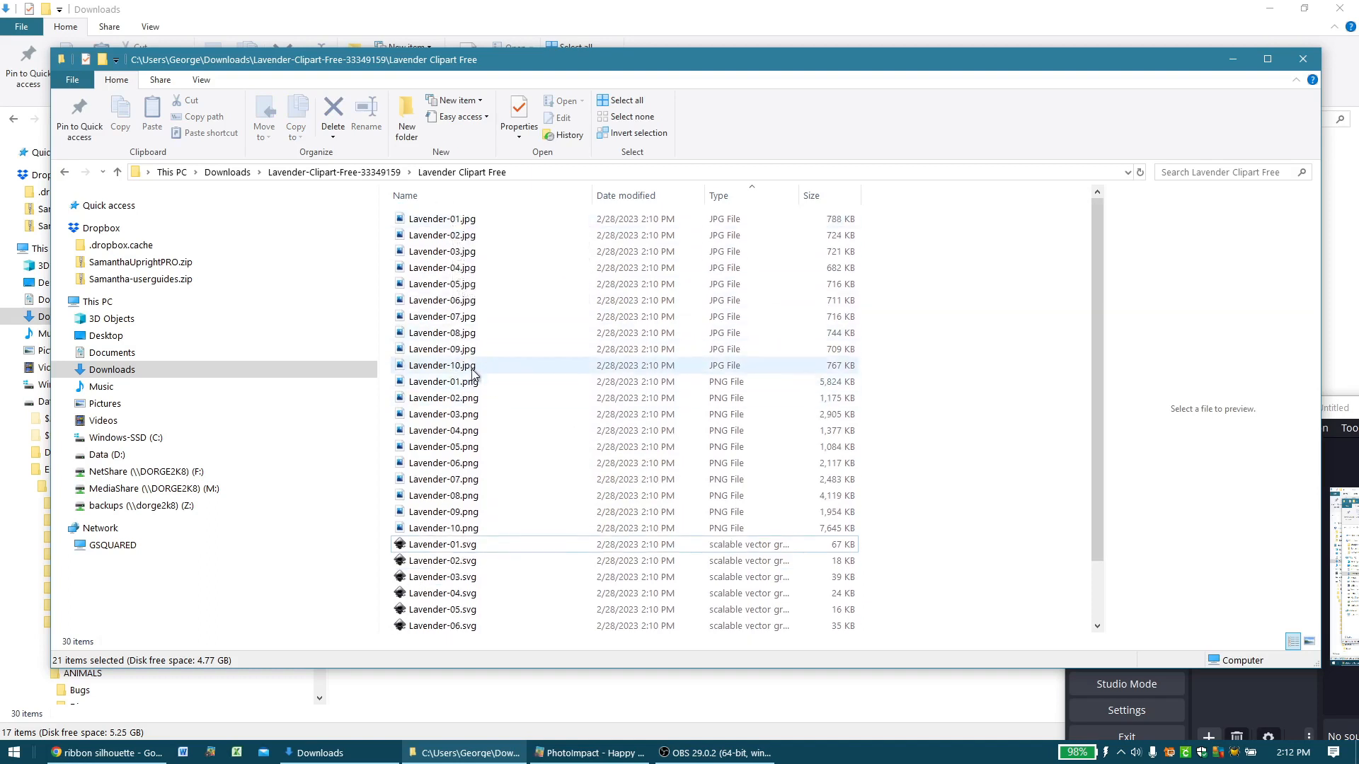
left_click(468, 386)
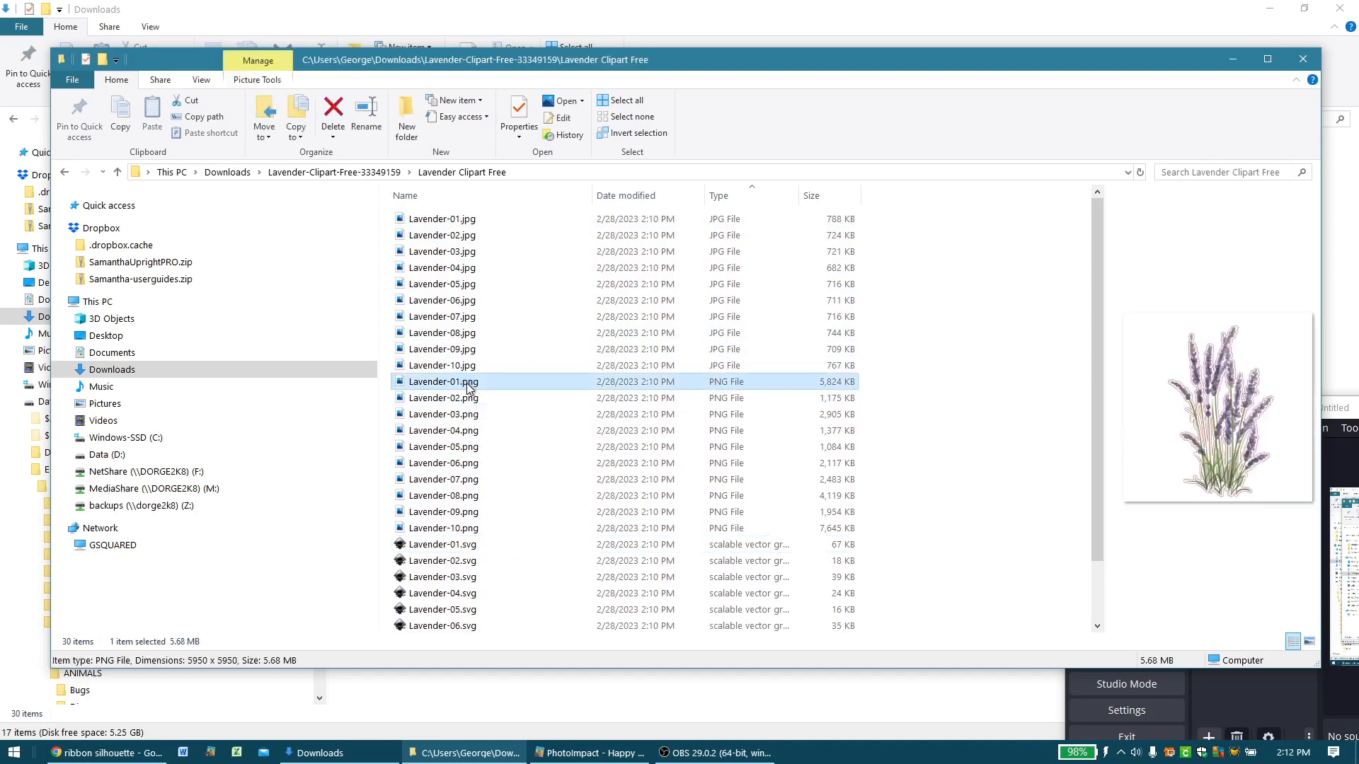
left_click(449, 221)
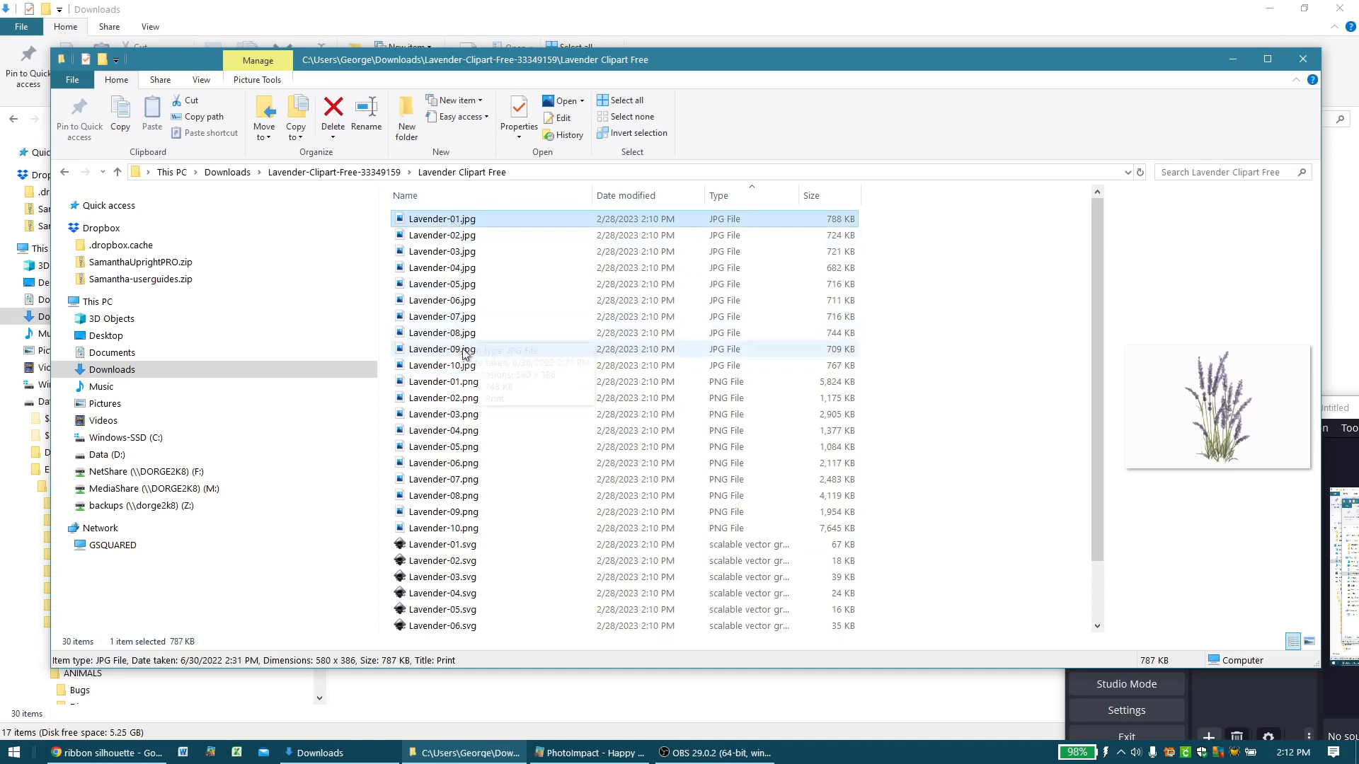
left_click(467, 389)
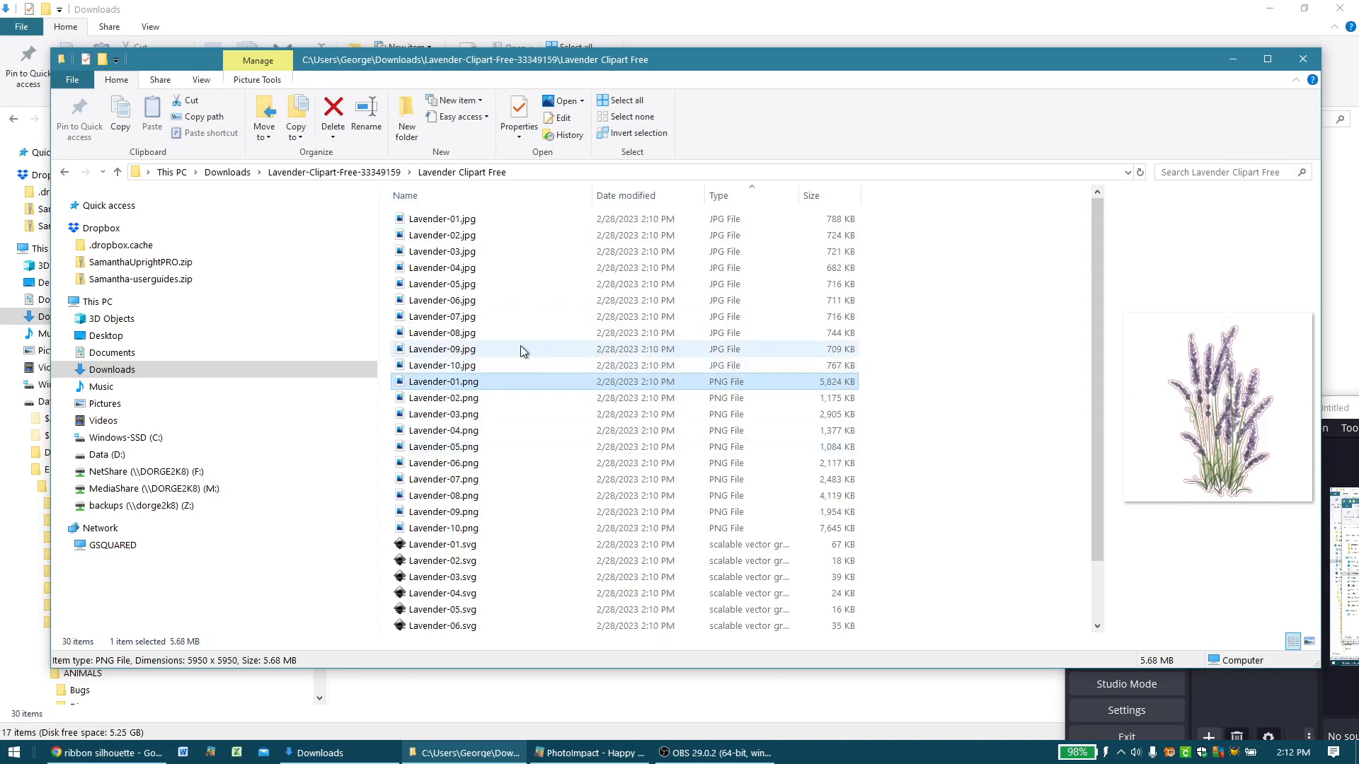
left_click(466, 223)
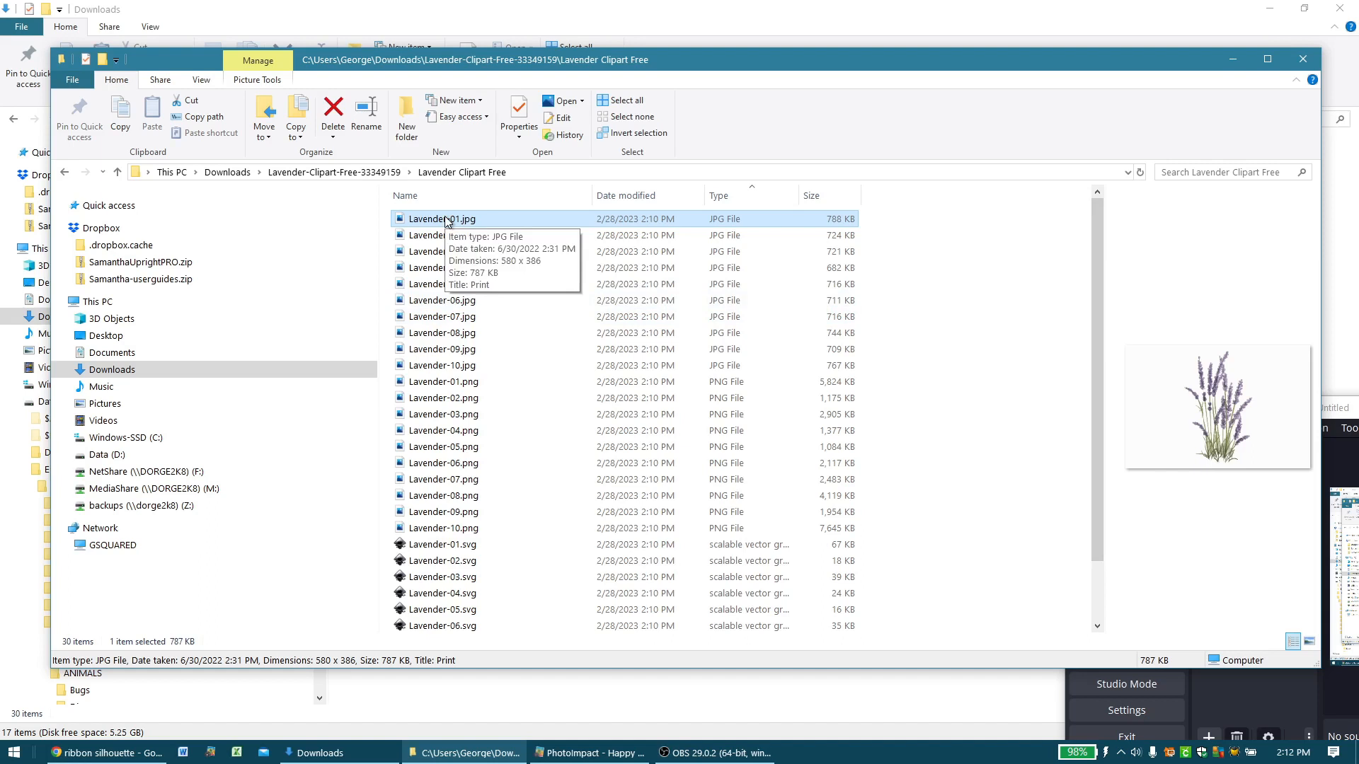
left_click(440, 219)
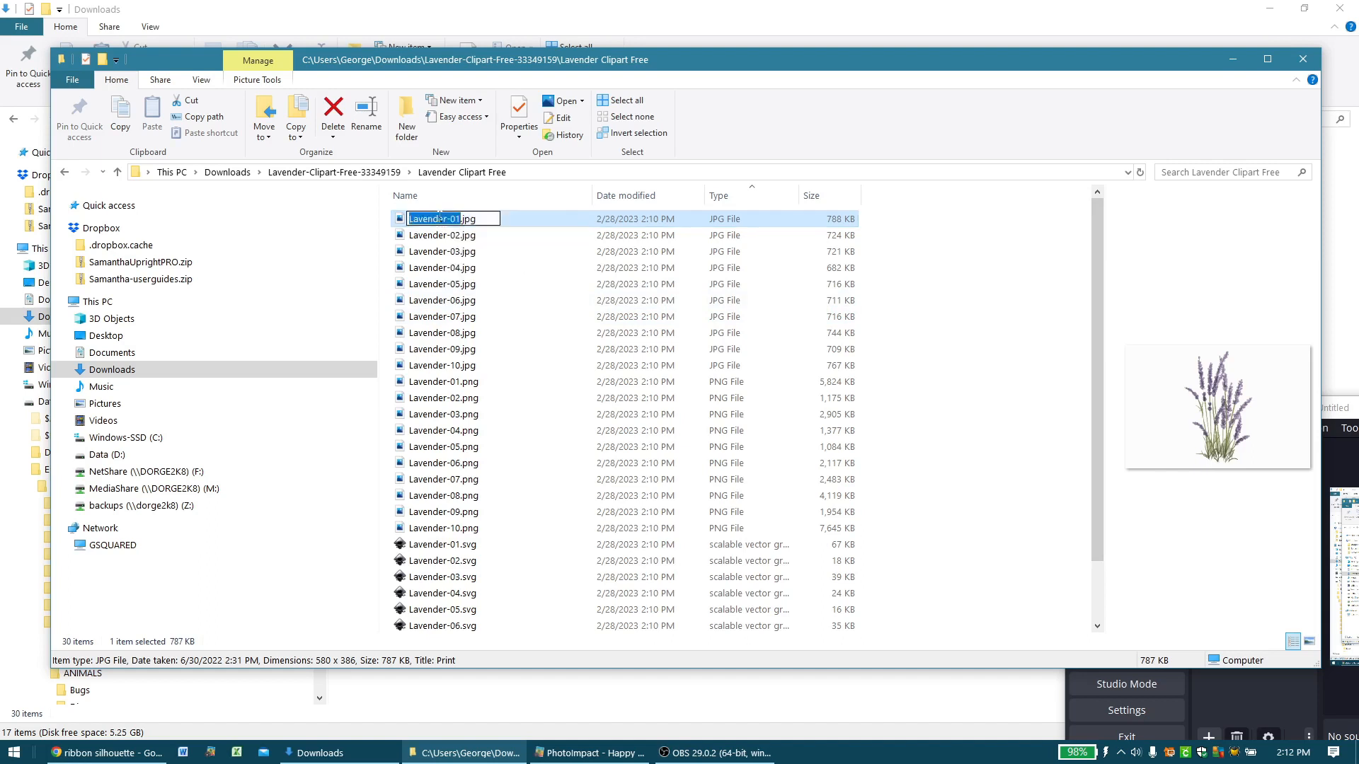
key("Escape")
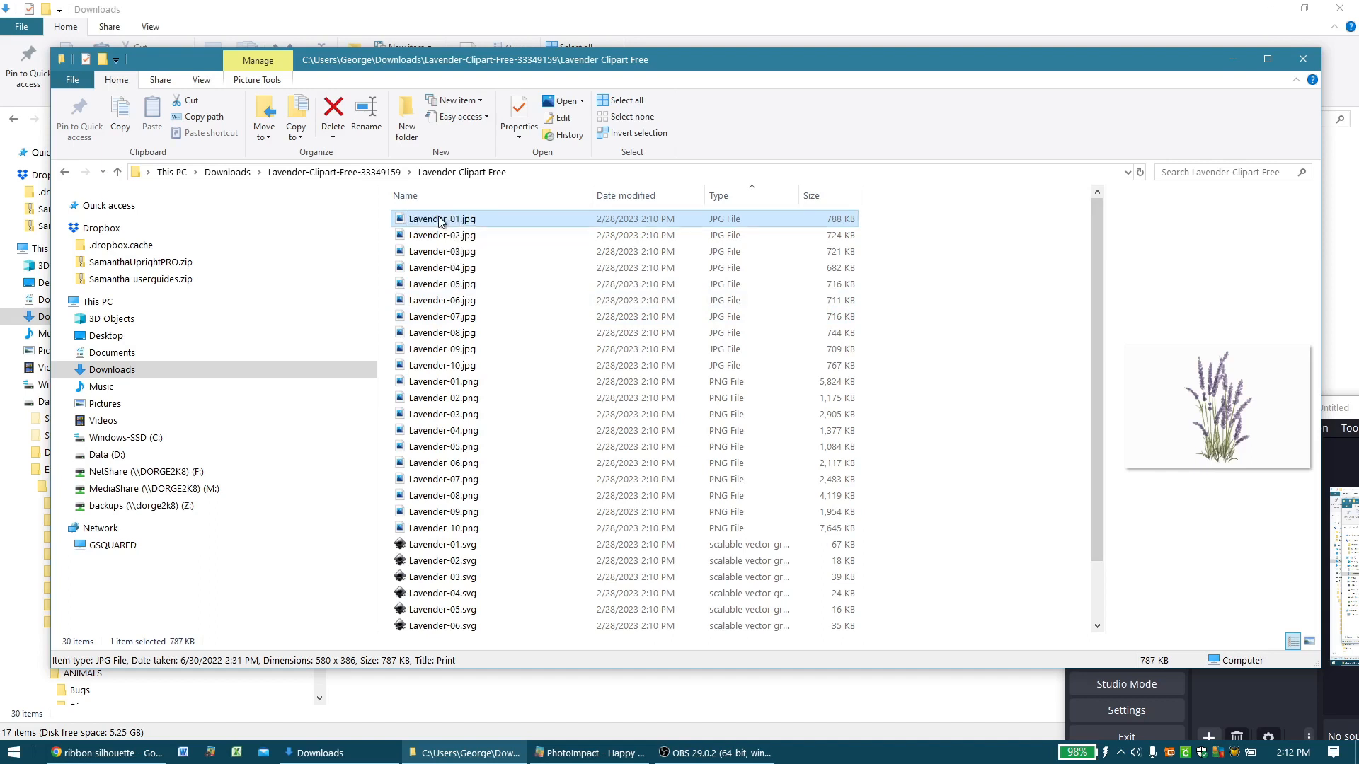
key("shift+Down")
key("shift+Down")
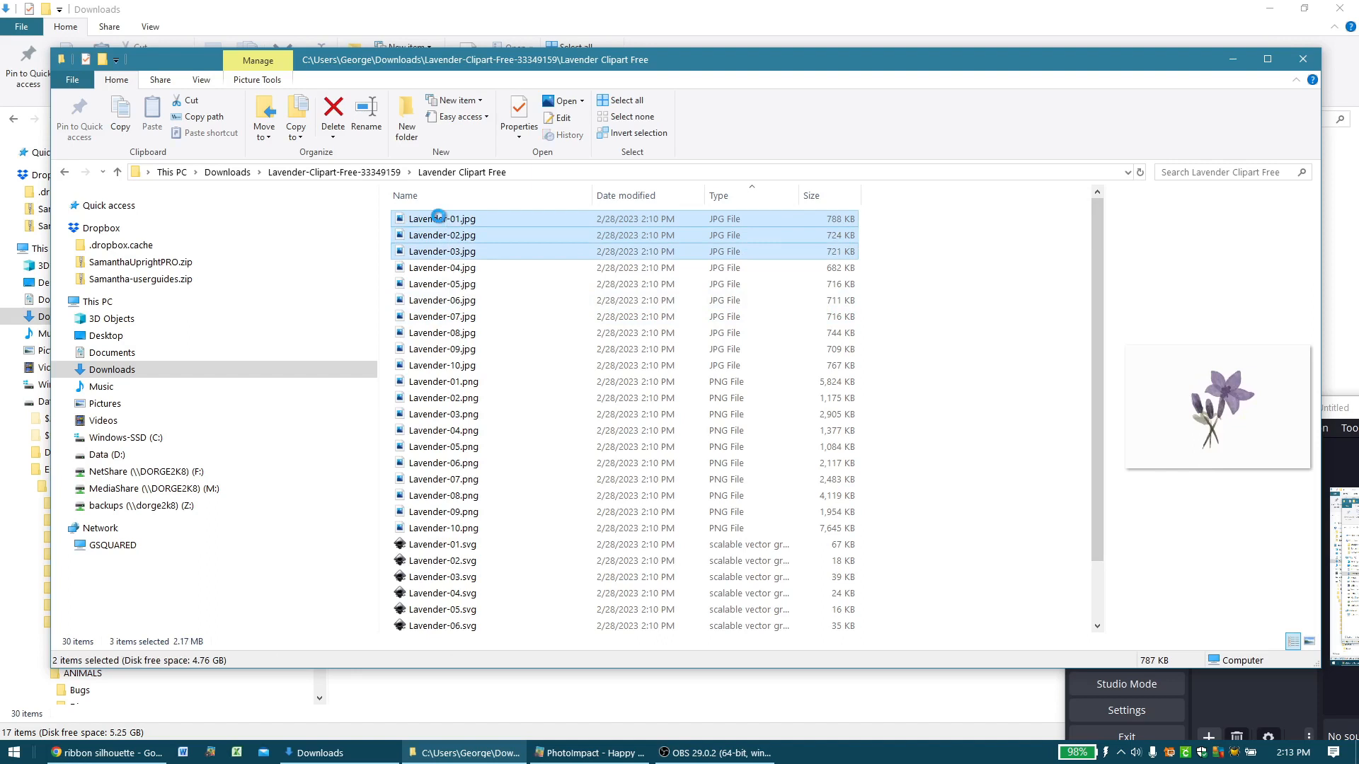
key("shift+Down")
key("shift+Down")
key("shift+Down")
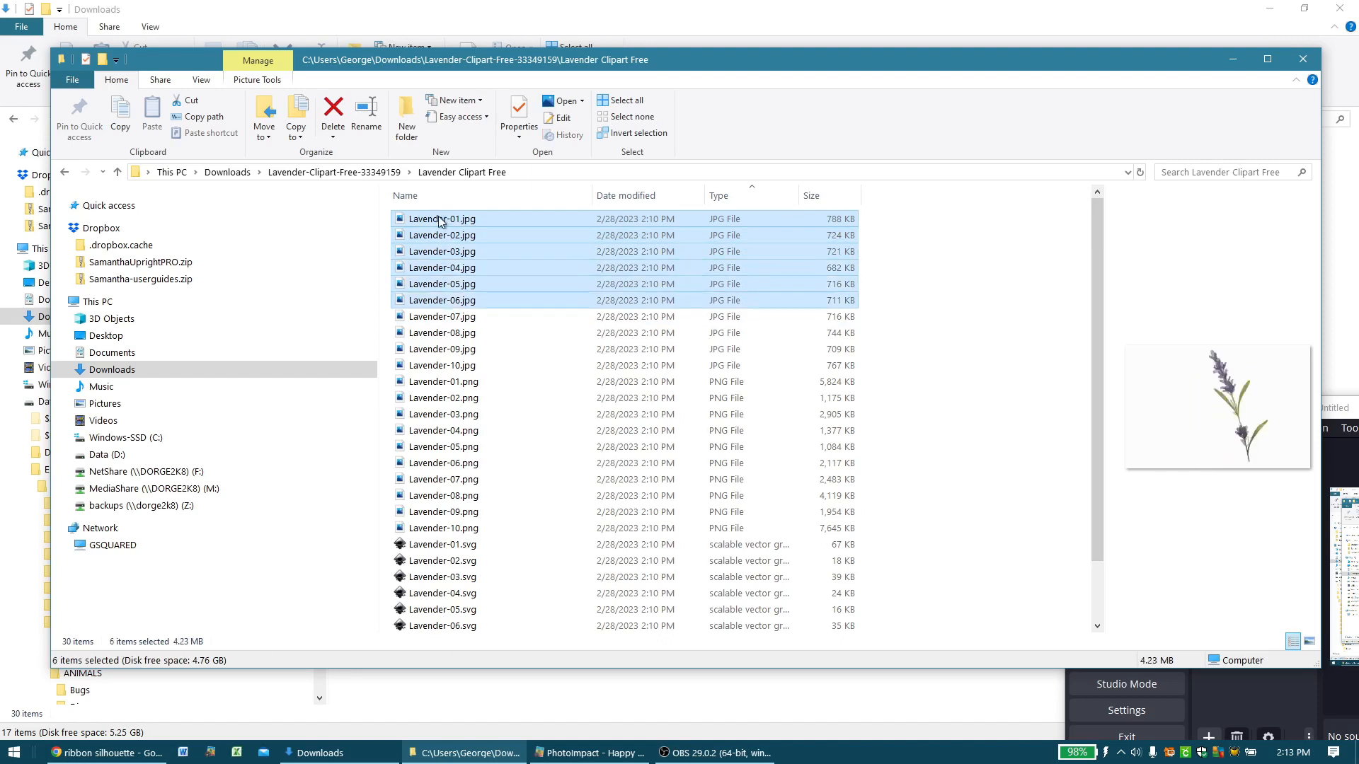
key("shift+Down")
key("shift+Down")
key("shift+Down")
key("Down")
key("Down")
key("Down")
key("Down")
key("Down")
key("Down")
key("Down")
key("Down")
key("Down")
key("Down")
key("Down")
key("Down")
key("Down")
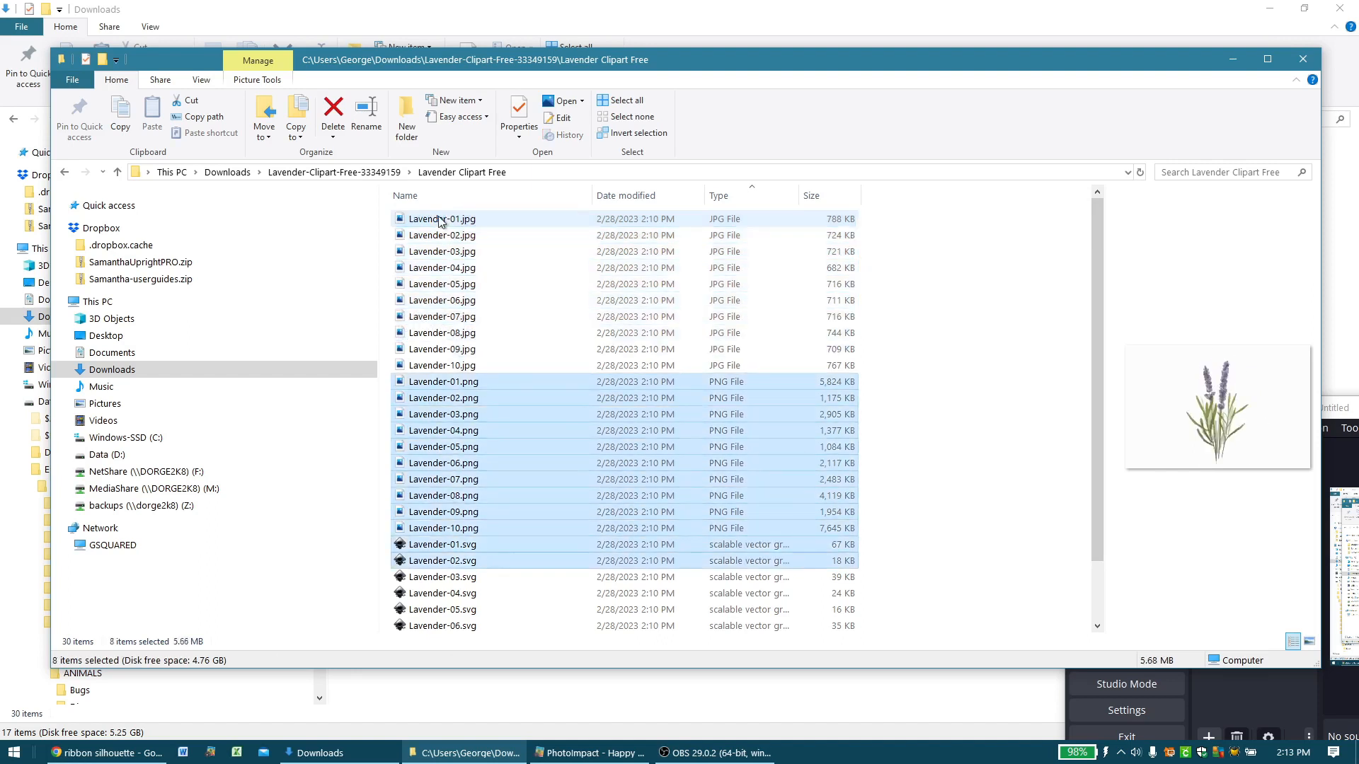
key("Up")
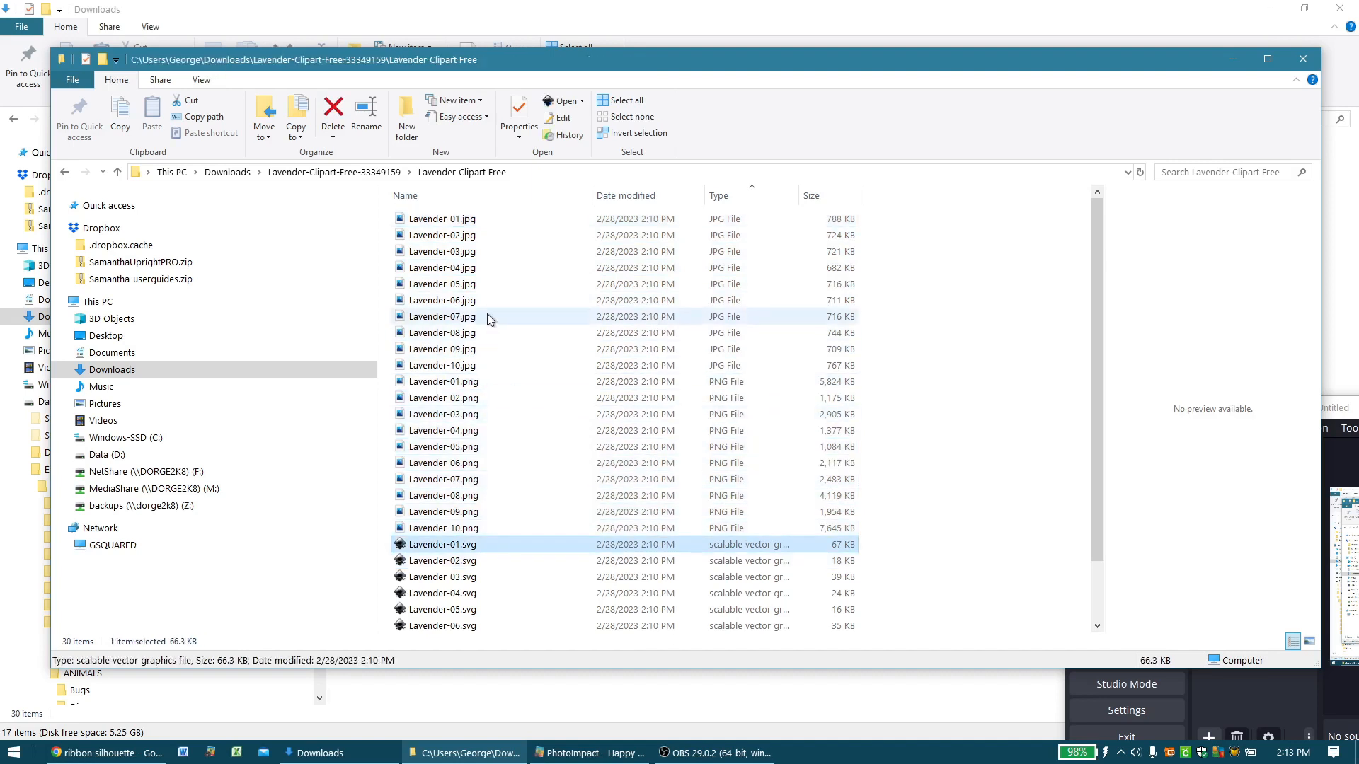
- Select all the JPG, PNG and SVG files in the Lavender Clipart Free folder
left_click(439, 218)
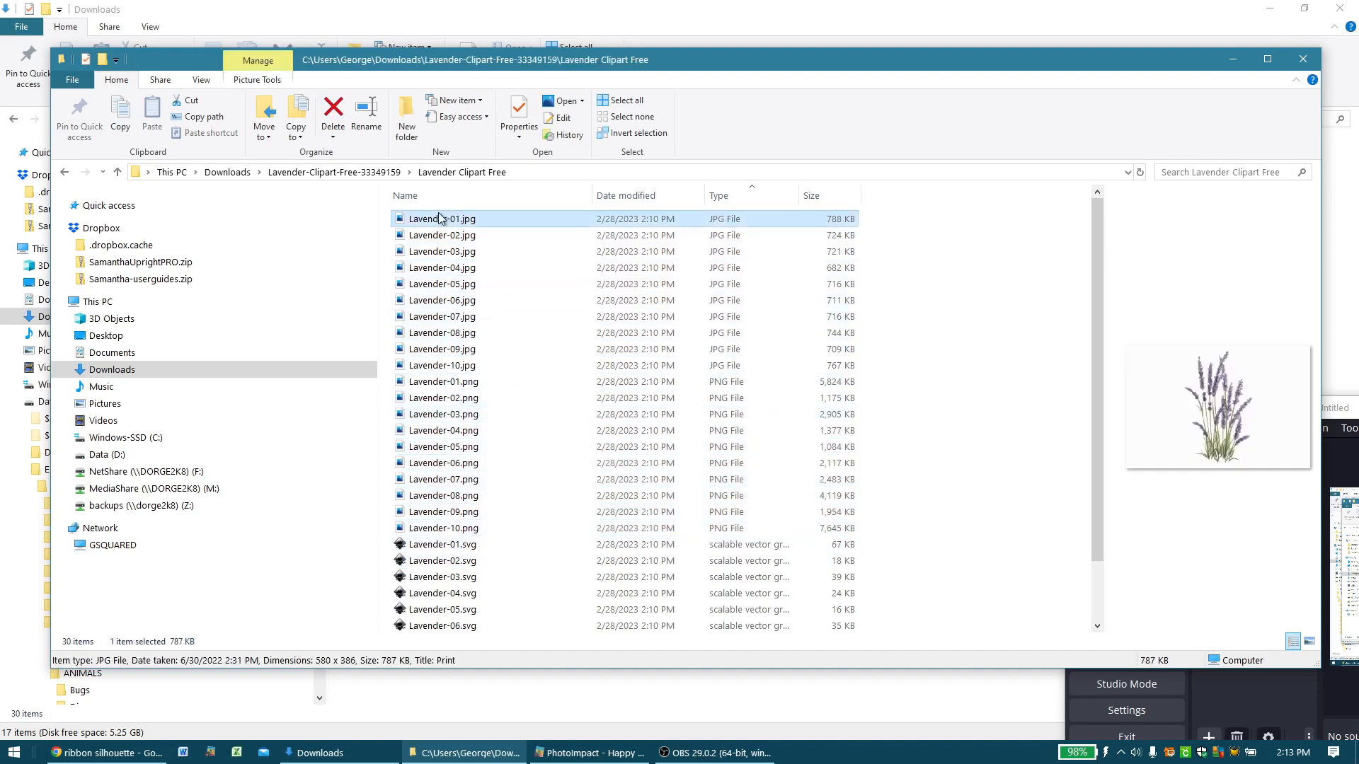
key("shift+Down")
key("shift+Down")
key("shift+Down")
key("shift+Down")
key("shift+Down")
key("shift+Down")
key("shift+Down")
key("shift+Down")
key("shift+Down")
key("shift+Down")
key("shift+Down")
key("shift+Down")
key("shift+Down")
key("shift+Down")
key("shift+Down")
key("shift+Down")
key("shift+Down")
key("shift+Down")
key("shift+Down")
key("shift+Down")
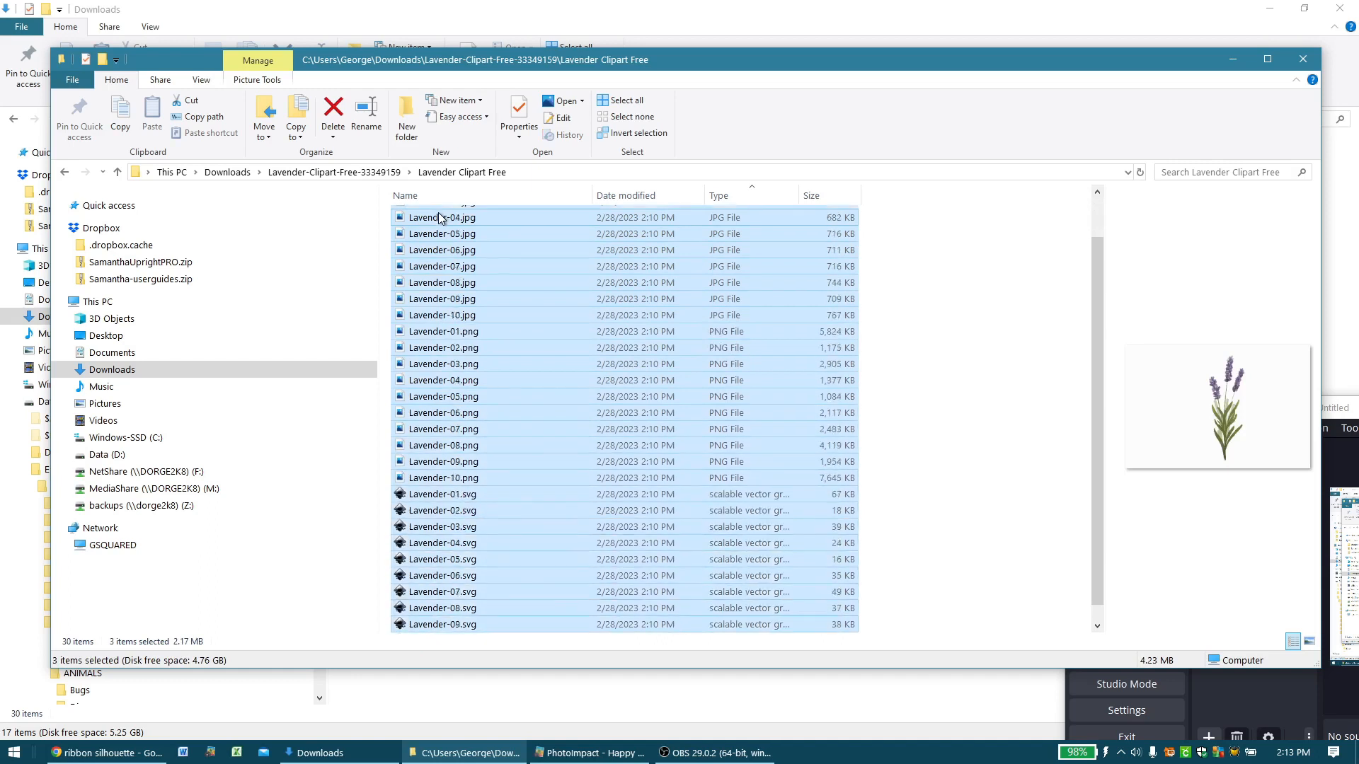
key("shift+Down")
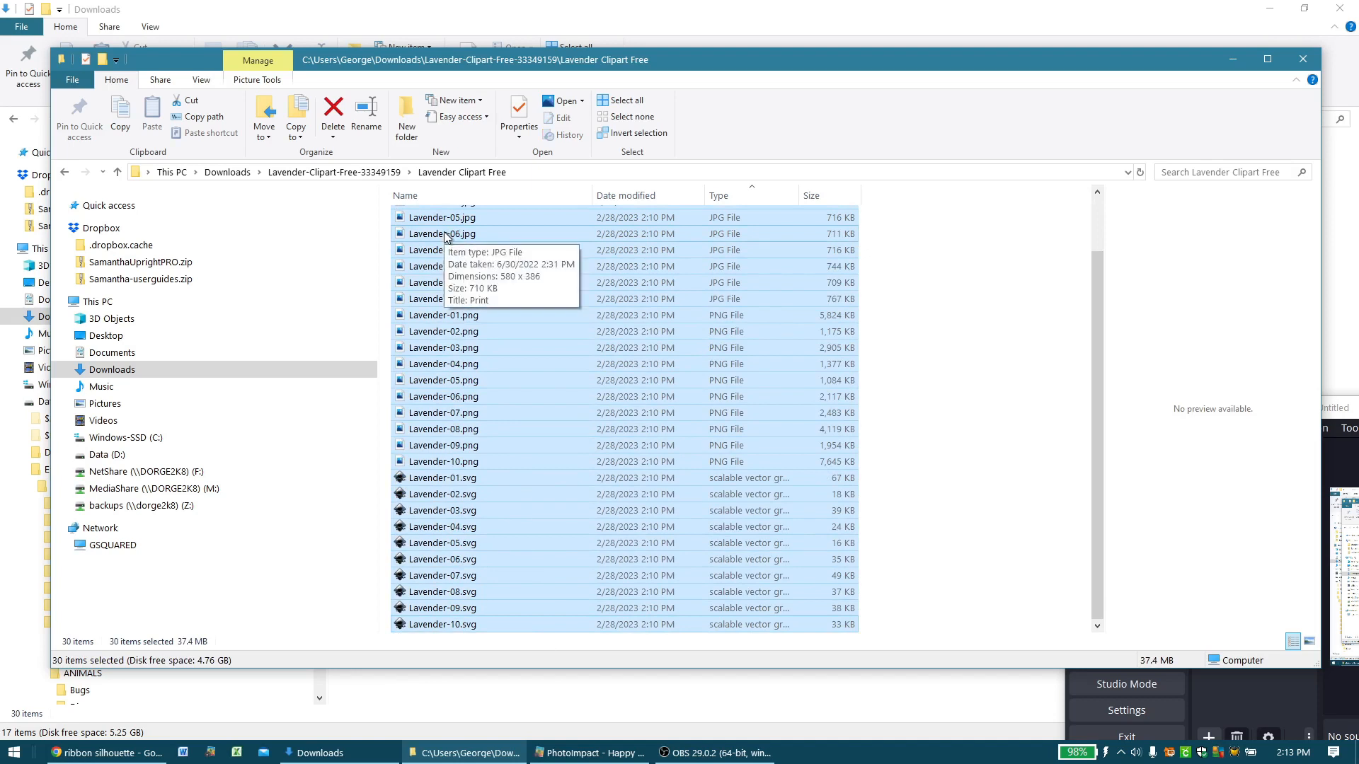
scroll(445, 237, "up", 2)
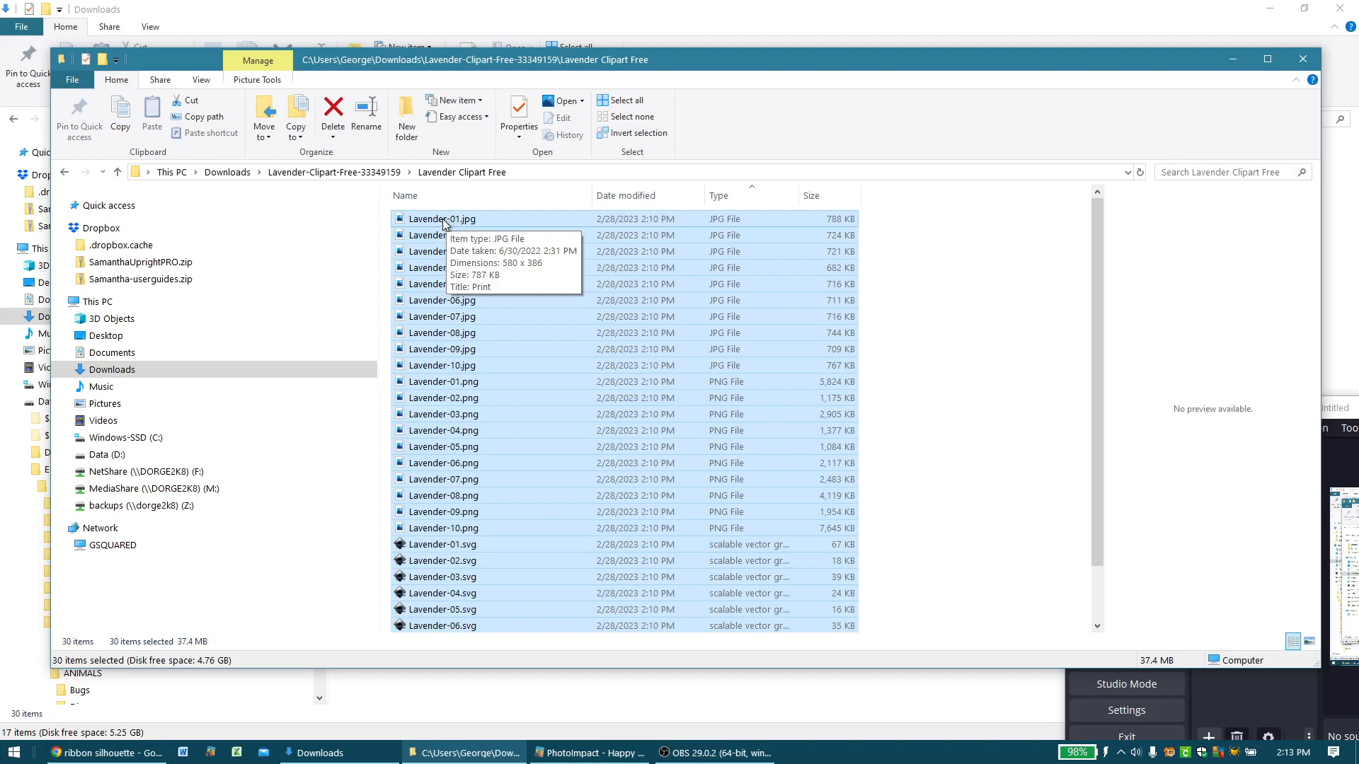
- Rename the ten JPG files, Lavender-01 to Lavender-10, together using the base name Lavender 33349159
left_click(443, 220)
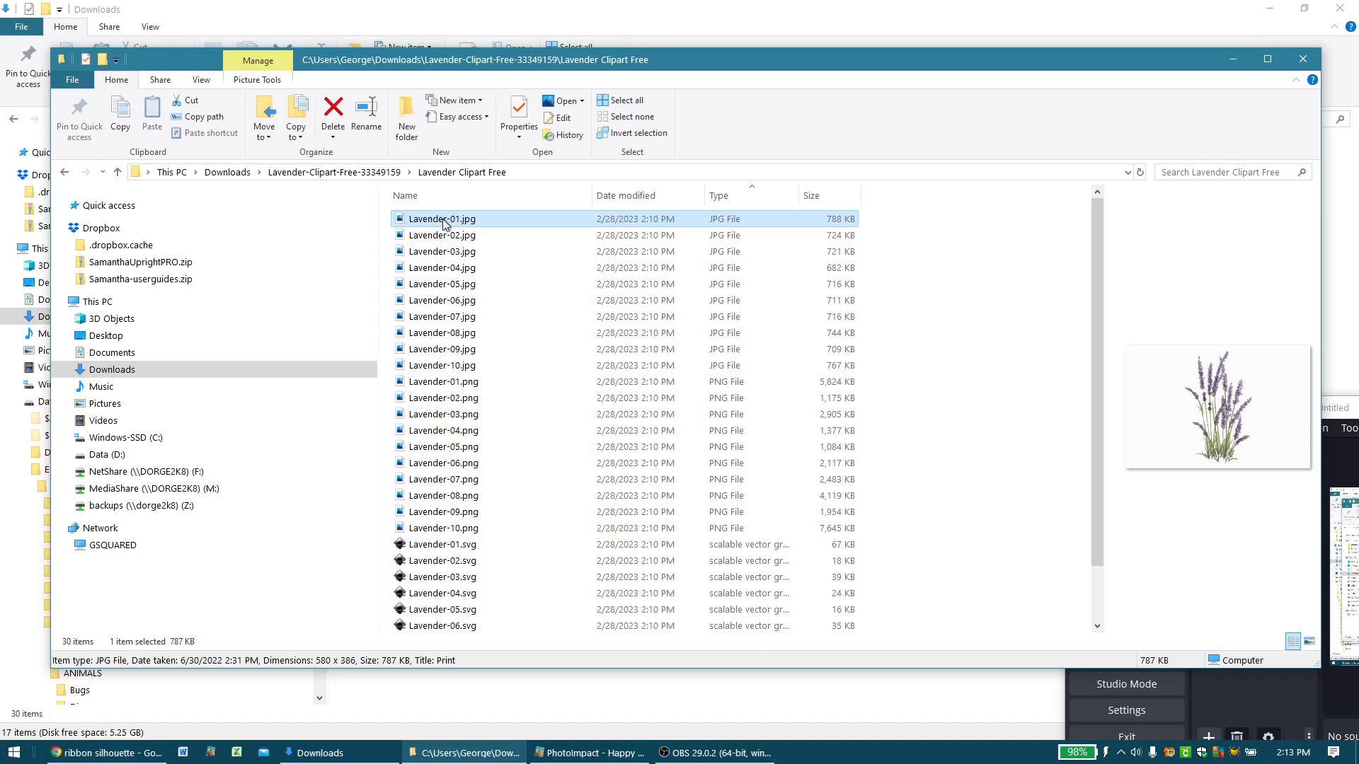
key("shift+Down")
key("shift+Down")
key("shift+Down")
key("shift+Down")
key("shift+Down")
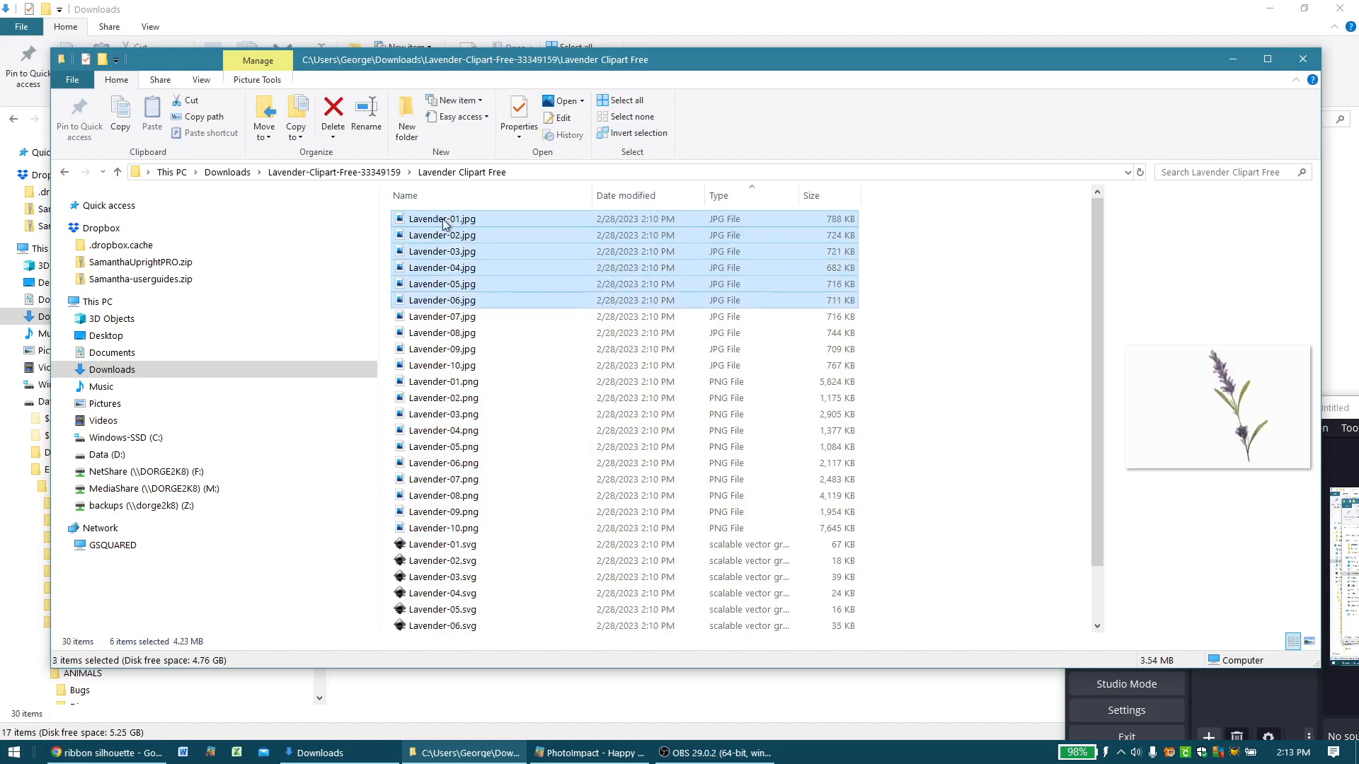
key("shift+Down")
key("shift+Down")
key("shift+Down")
key("shift+Down")
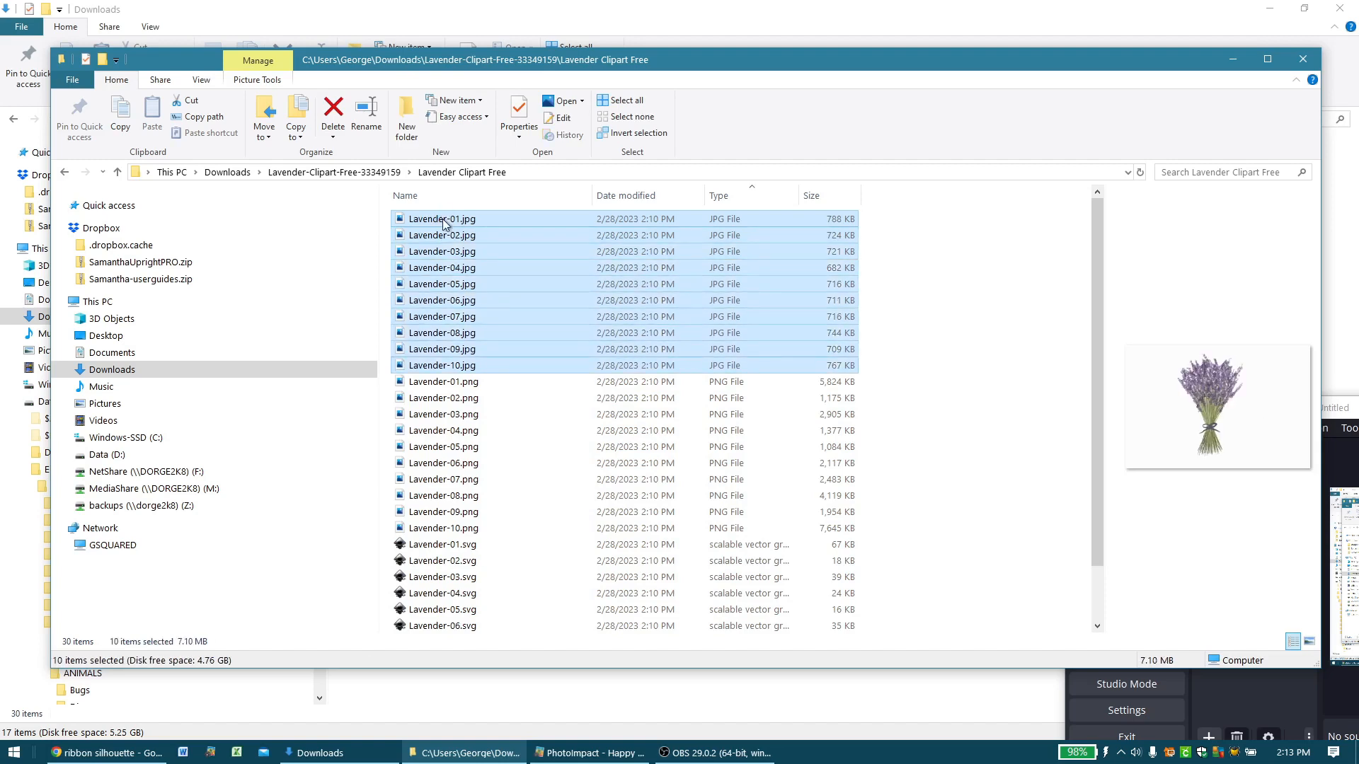
right_click(440, 225)
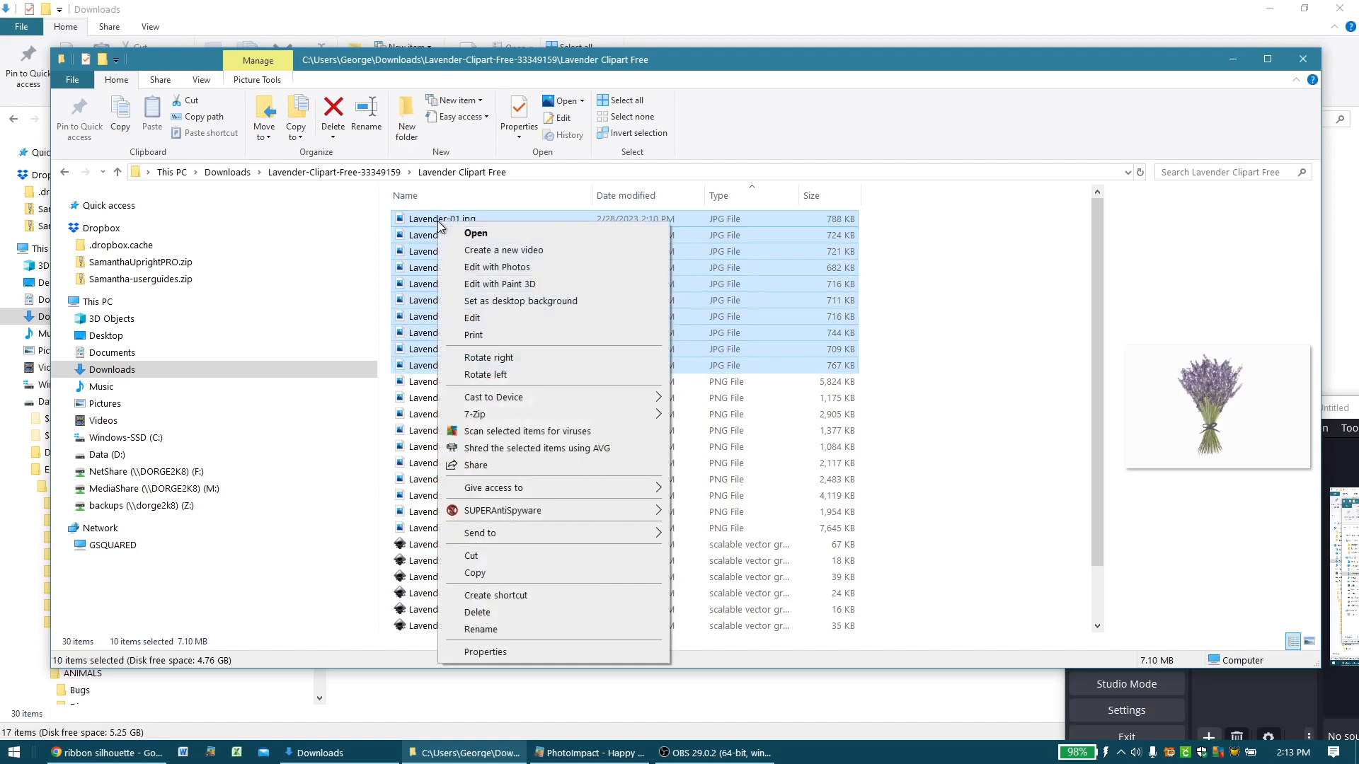
left_click(494, 630)
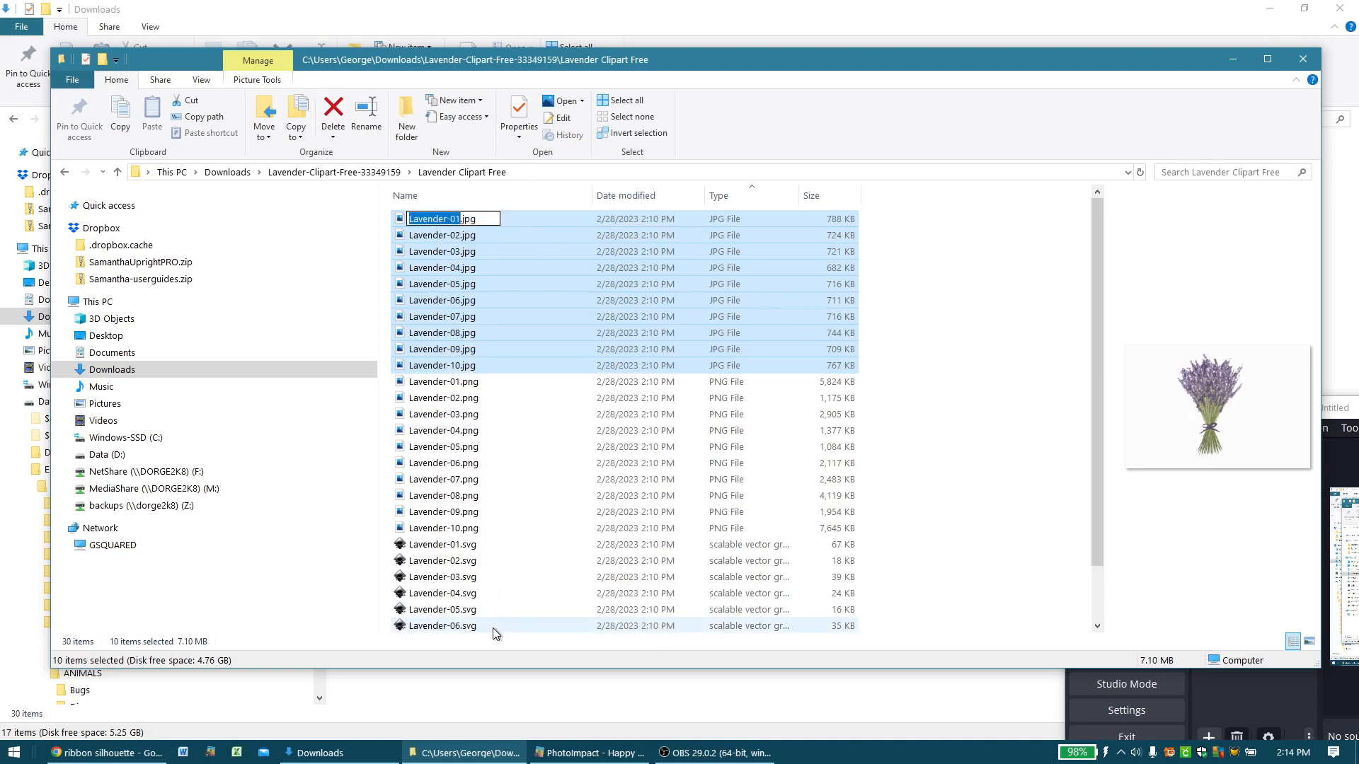
type("Lavender")
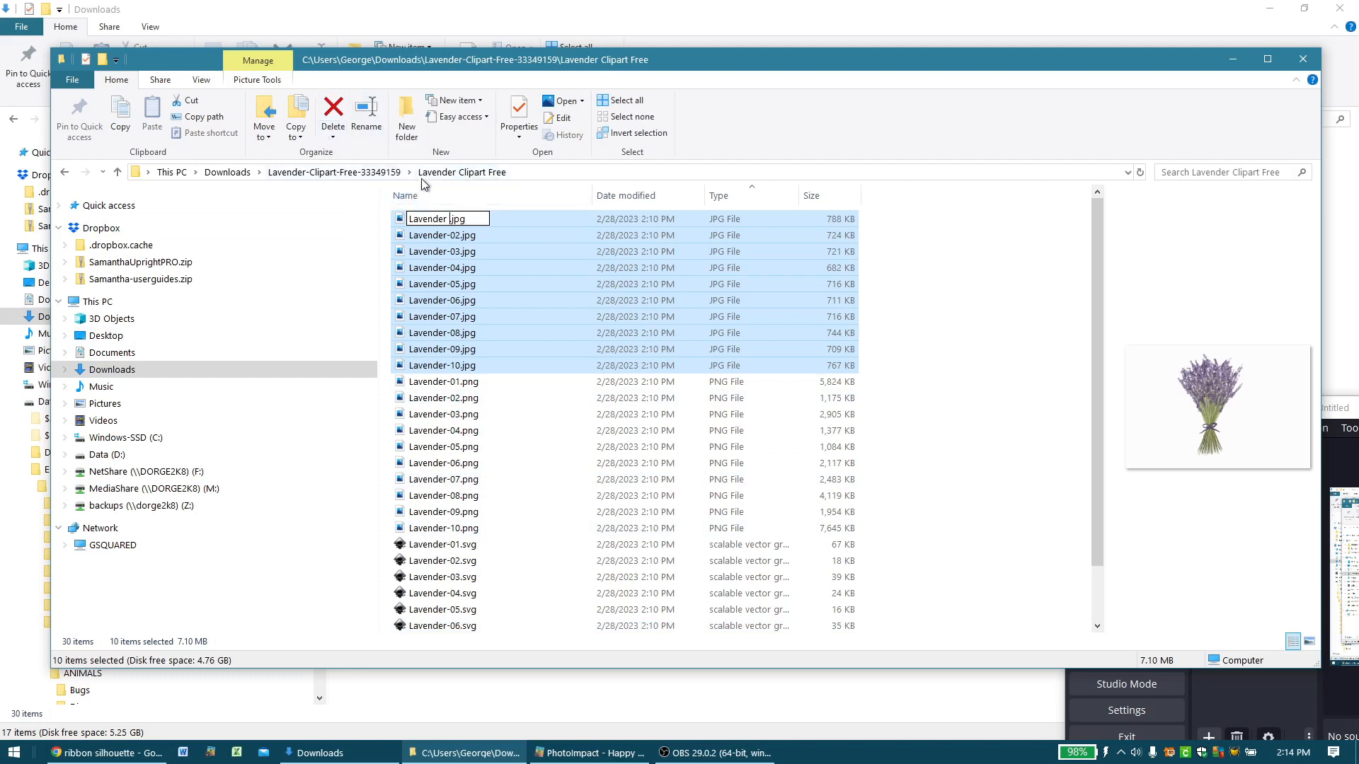
type("33349159")
key("ctrl+shift+Left")
key("ctrl+shift+Left")
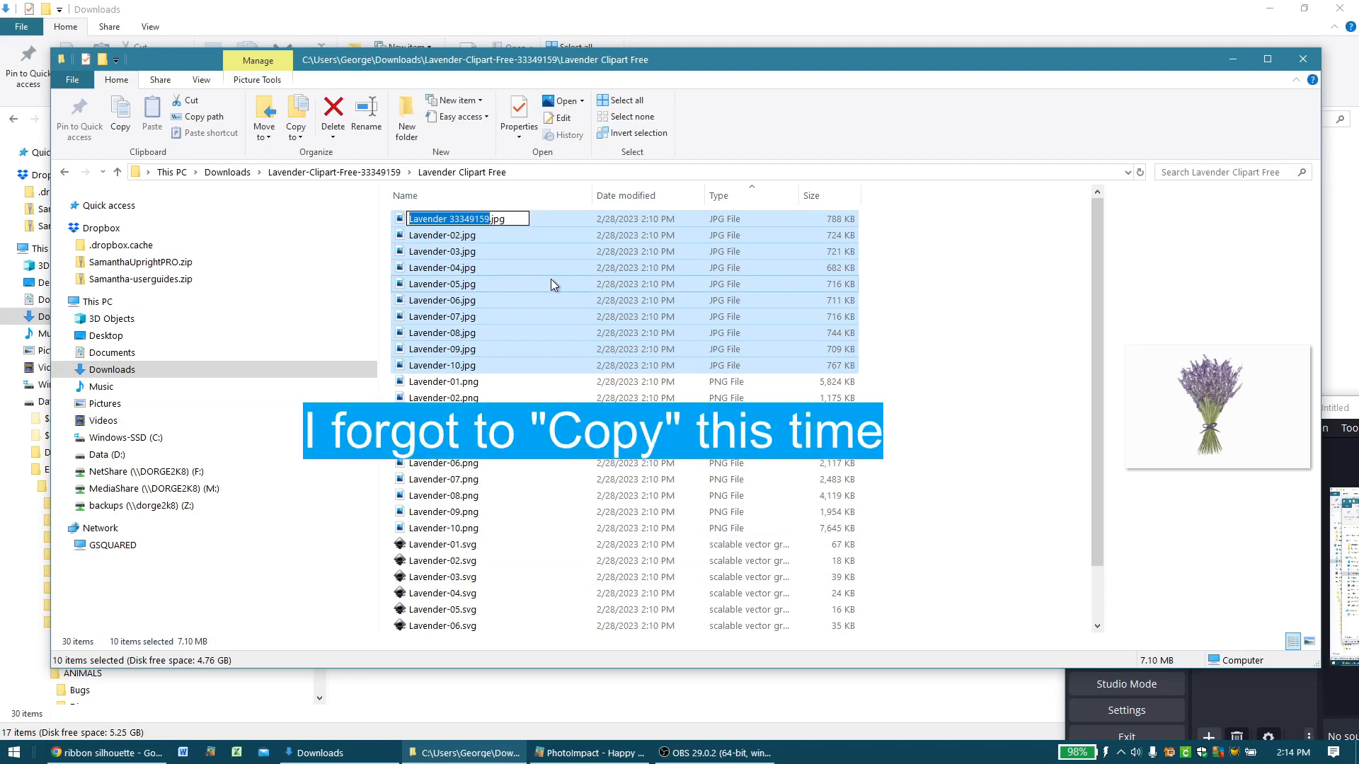
key("Return")
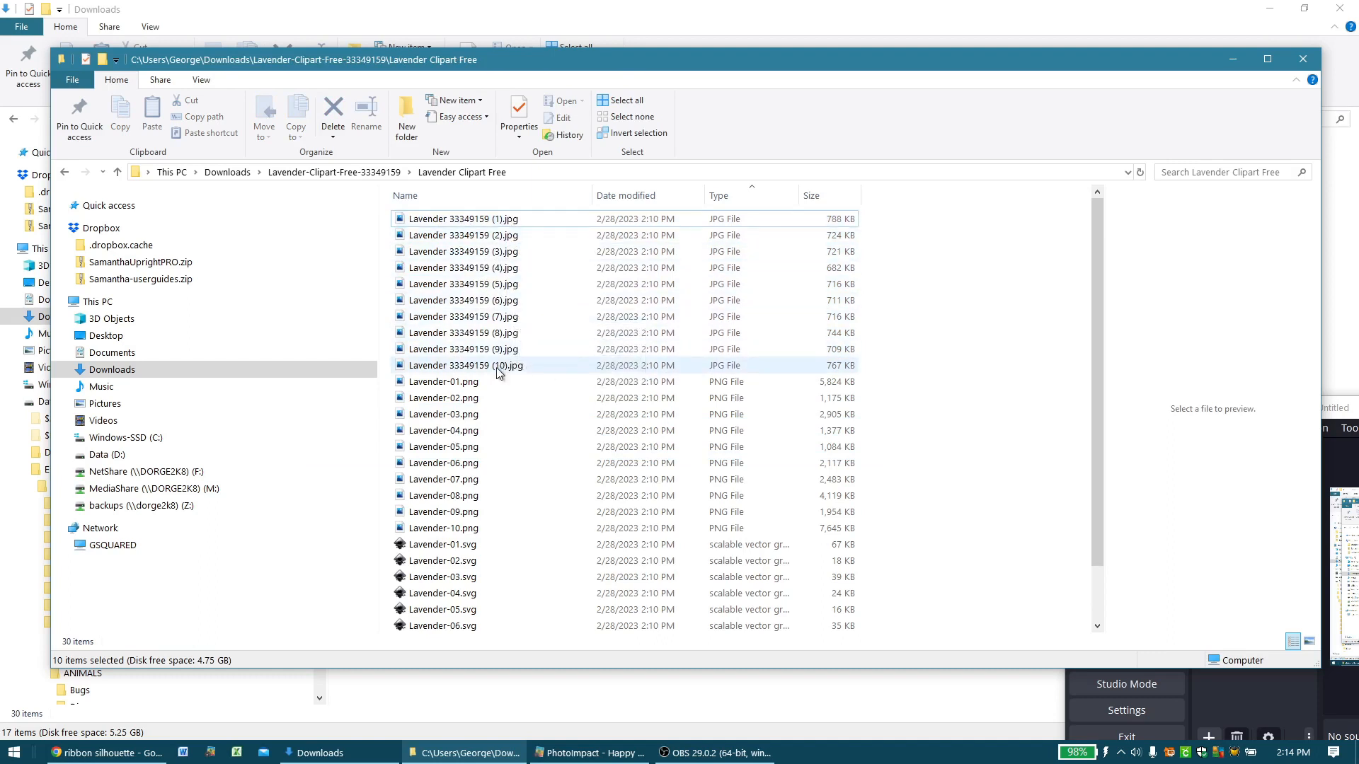
- Rename the ten PNG files together using the base name Lavender 33349159, copying that name for reuse
left_click(433, 387)
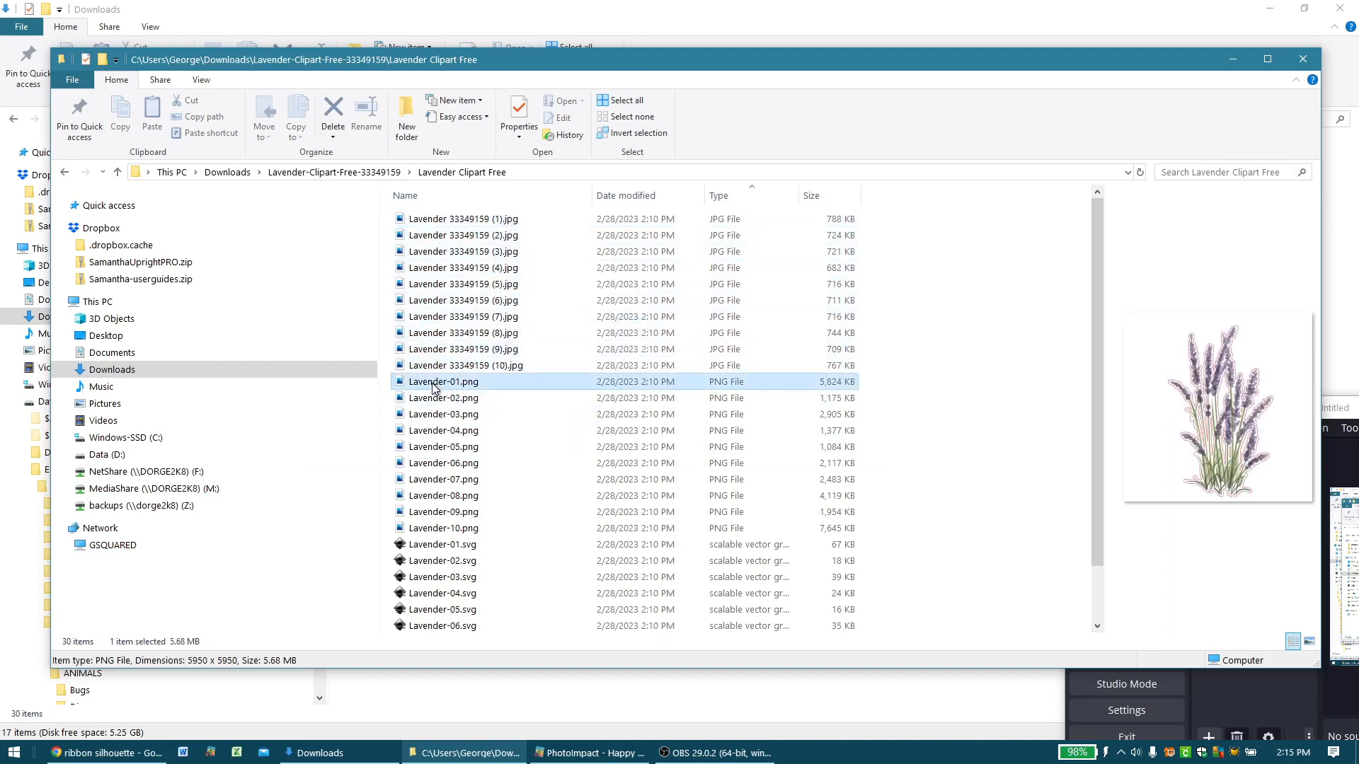
key("Down")
key("Down")
key("Down")
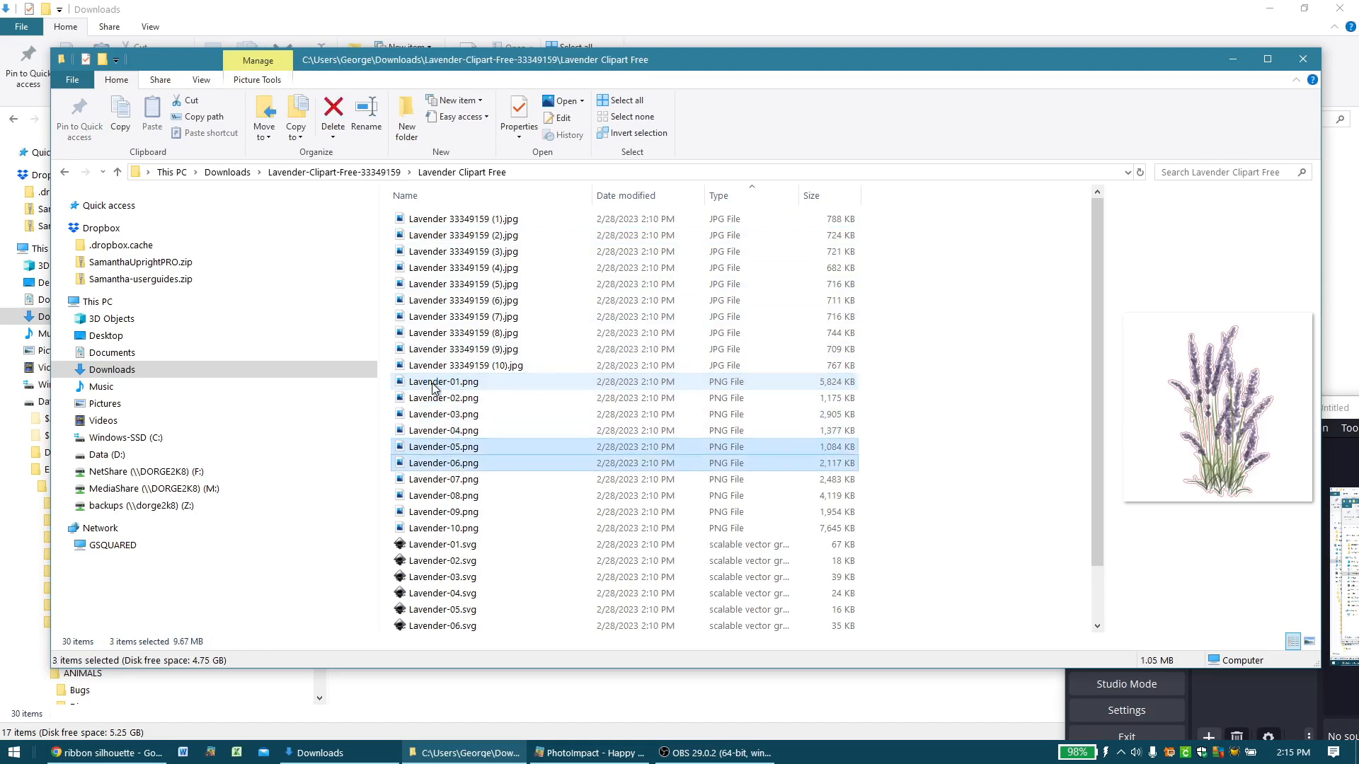
key("Up")
key("Up")
key("Up")
key("Up")
key("Up")
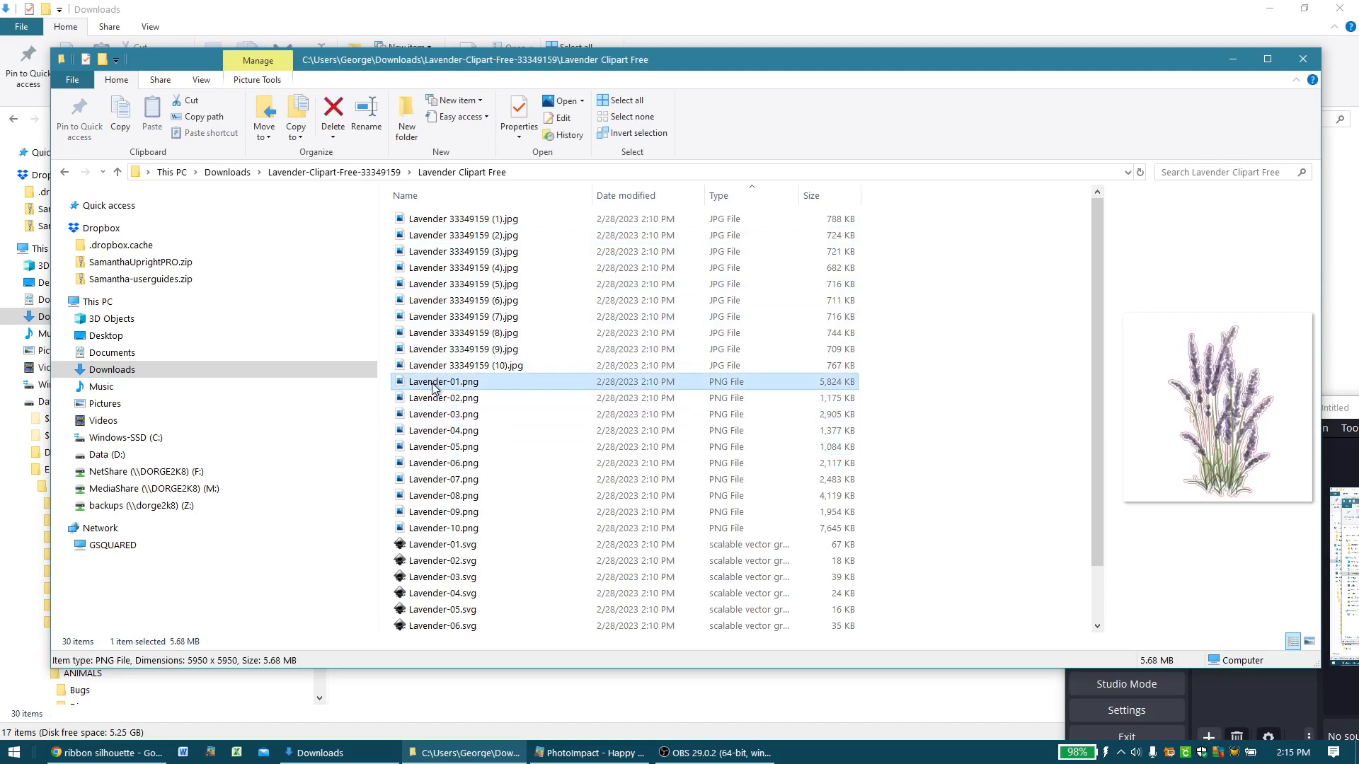
key("shift+Down")
key("shift+Down")
key("shift+Down")
key("shift+Down")
key("shift+Down")
key("shift+Down")
key("shift+Down")
key("shift+Down")
key("shift+Down")
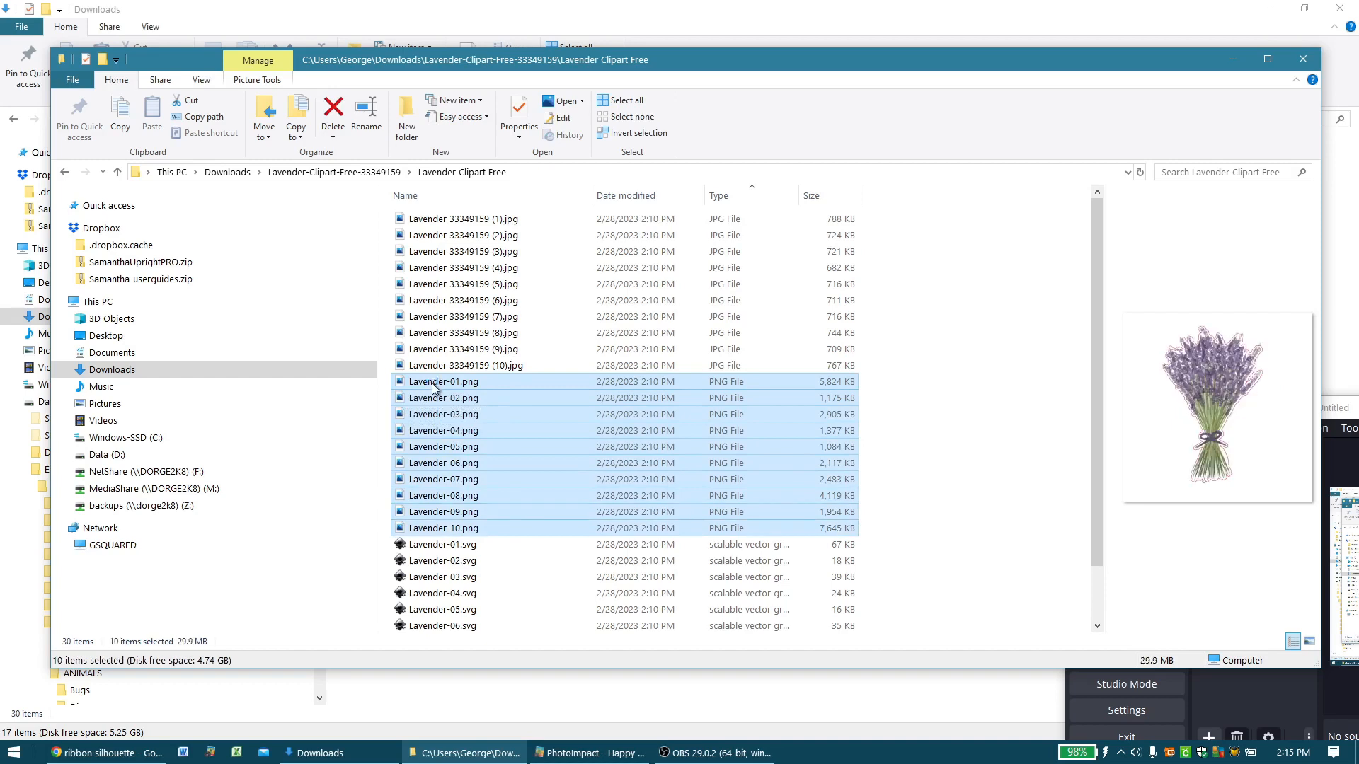
right_click(433, 387)
left_click(494, 707)
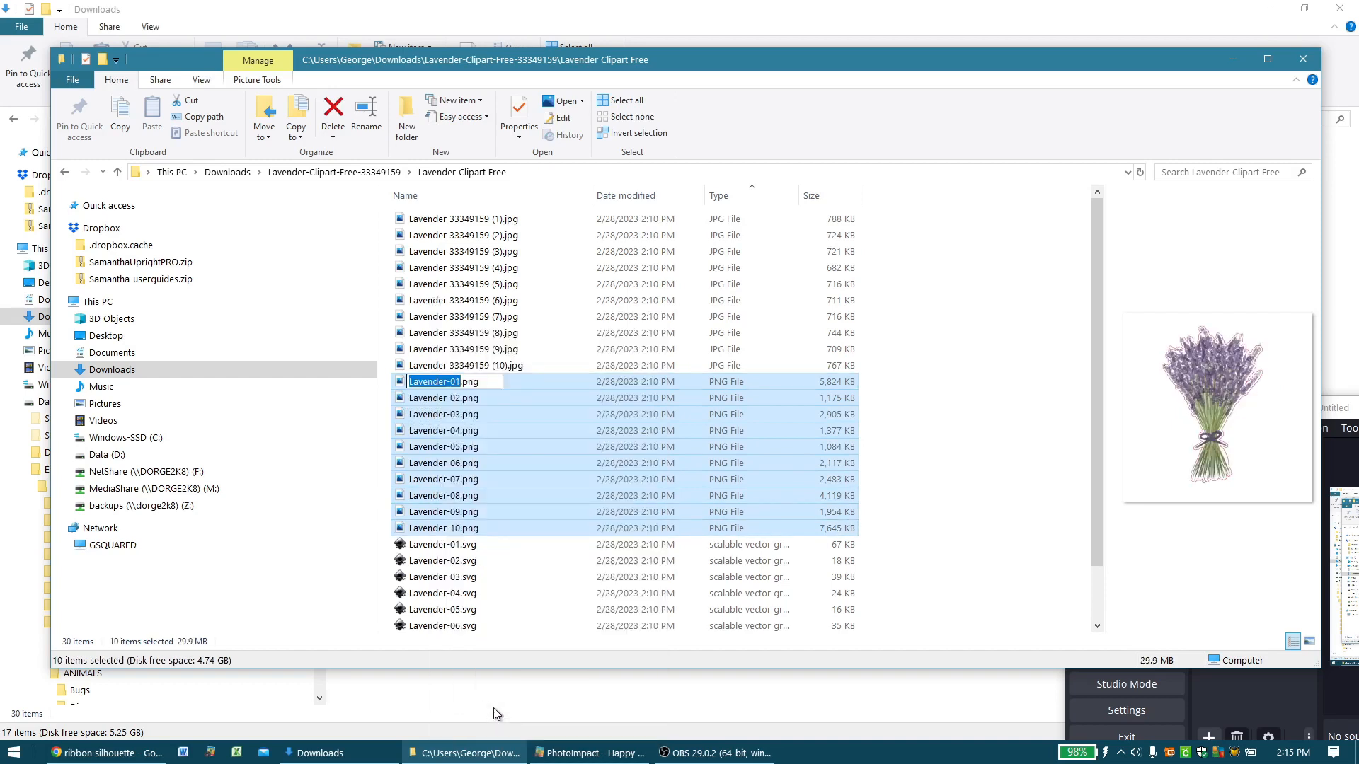
type("High Heels 32850559")
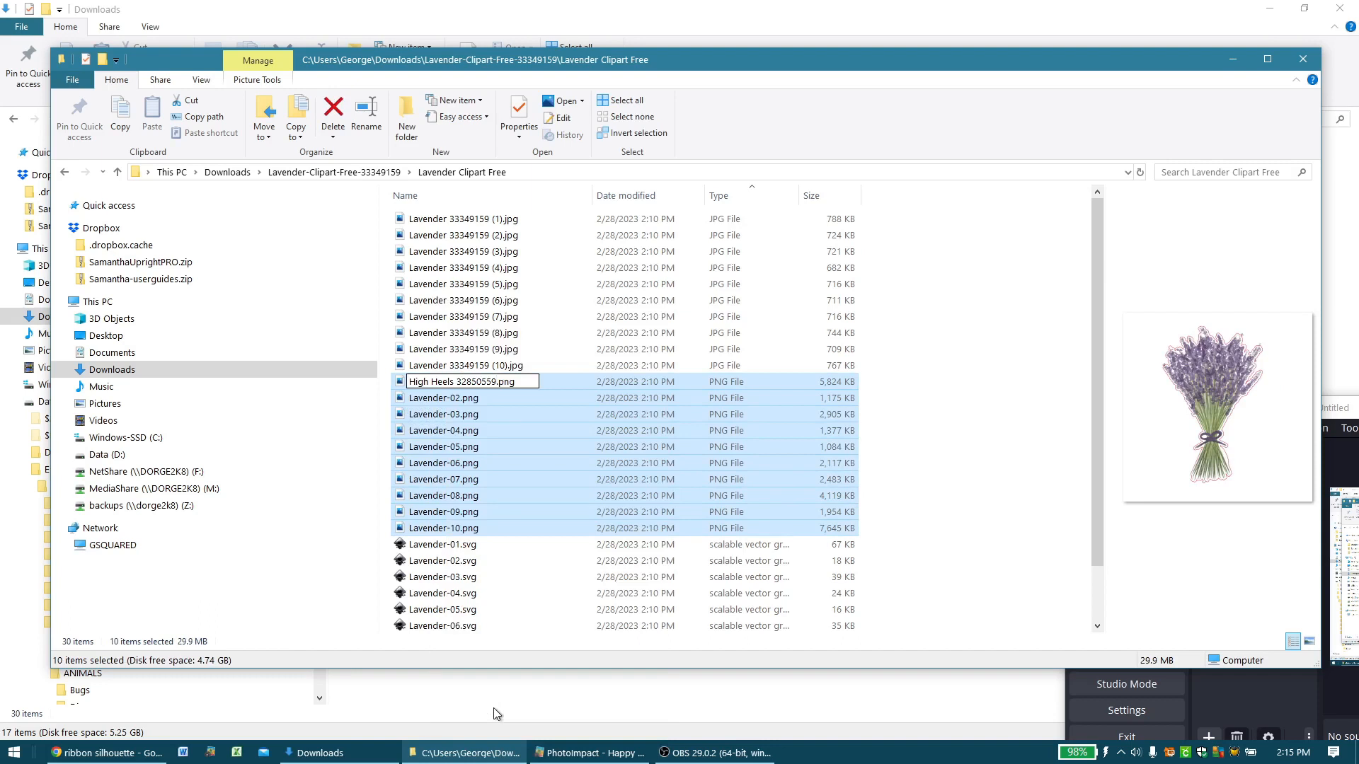
key("ctrl+shift+Left")
key("ctrl+shift+Left")
key("ctrl+shift+Left")
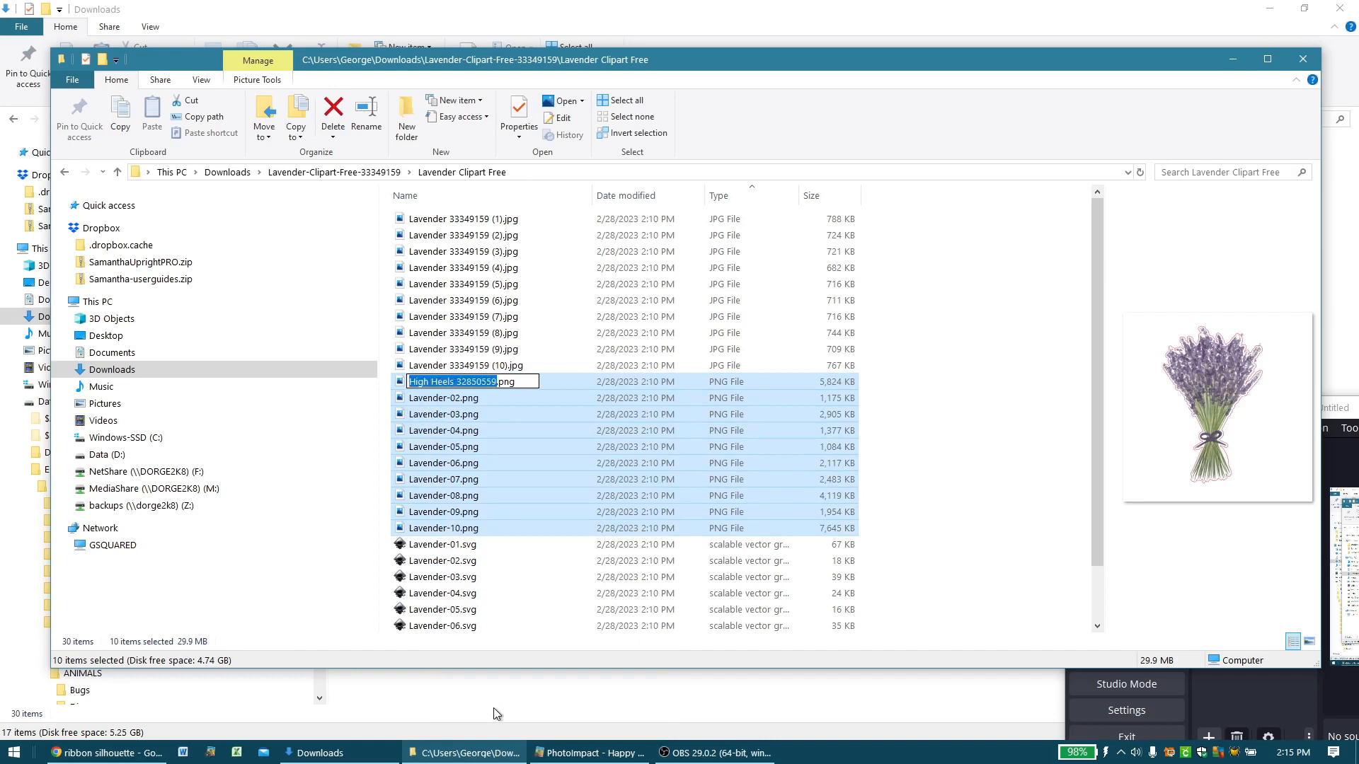
type("Lav")
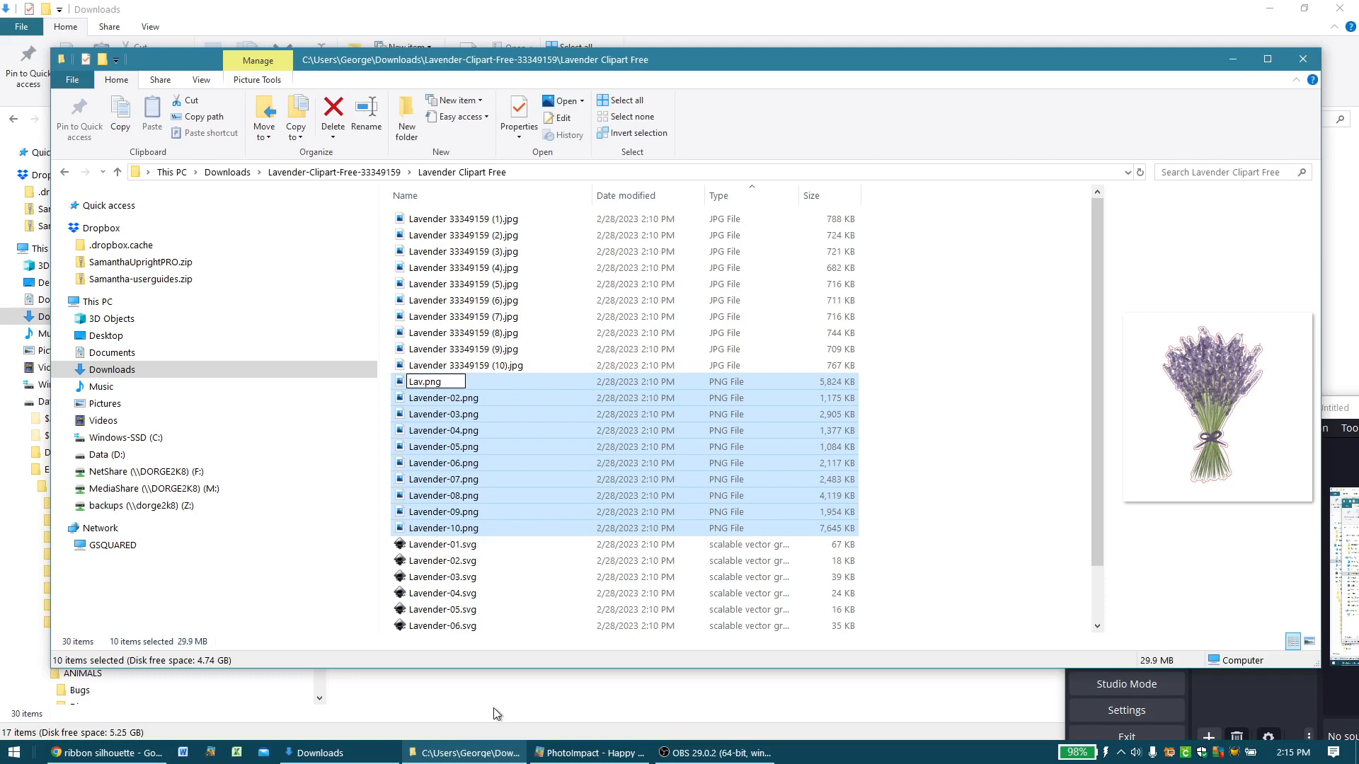
type("ender 33349159")
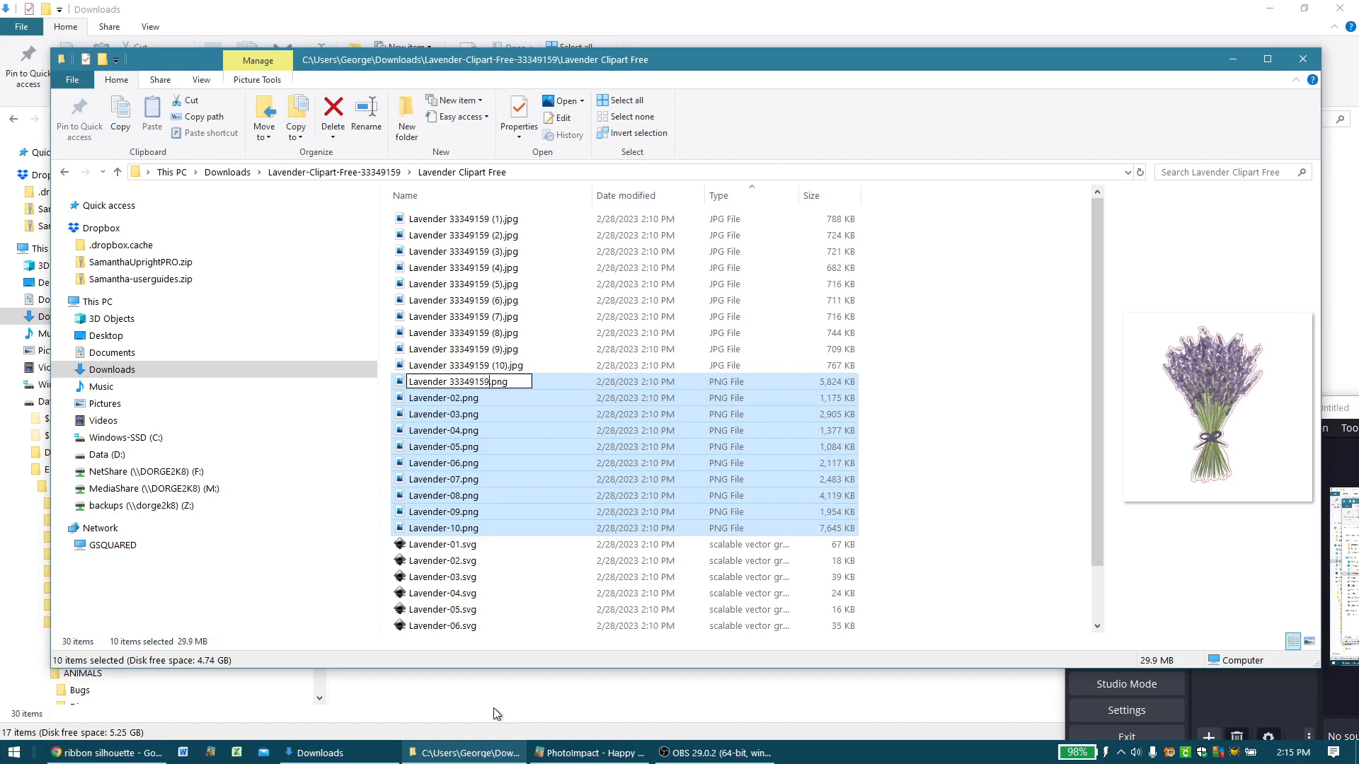
key("ctrl+shift+Left")
key("ctrl+shift+Left")
key("ctrl+c")
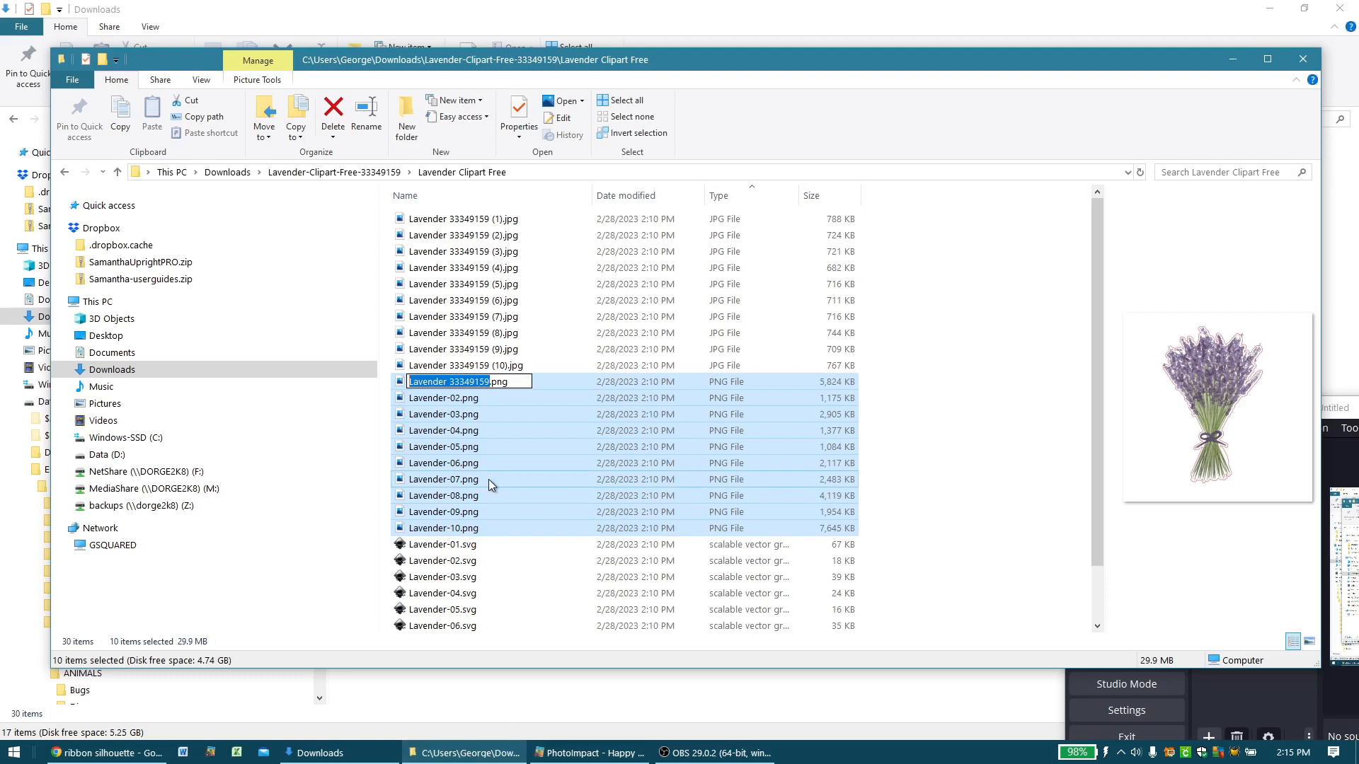
key("Return")
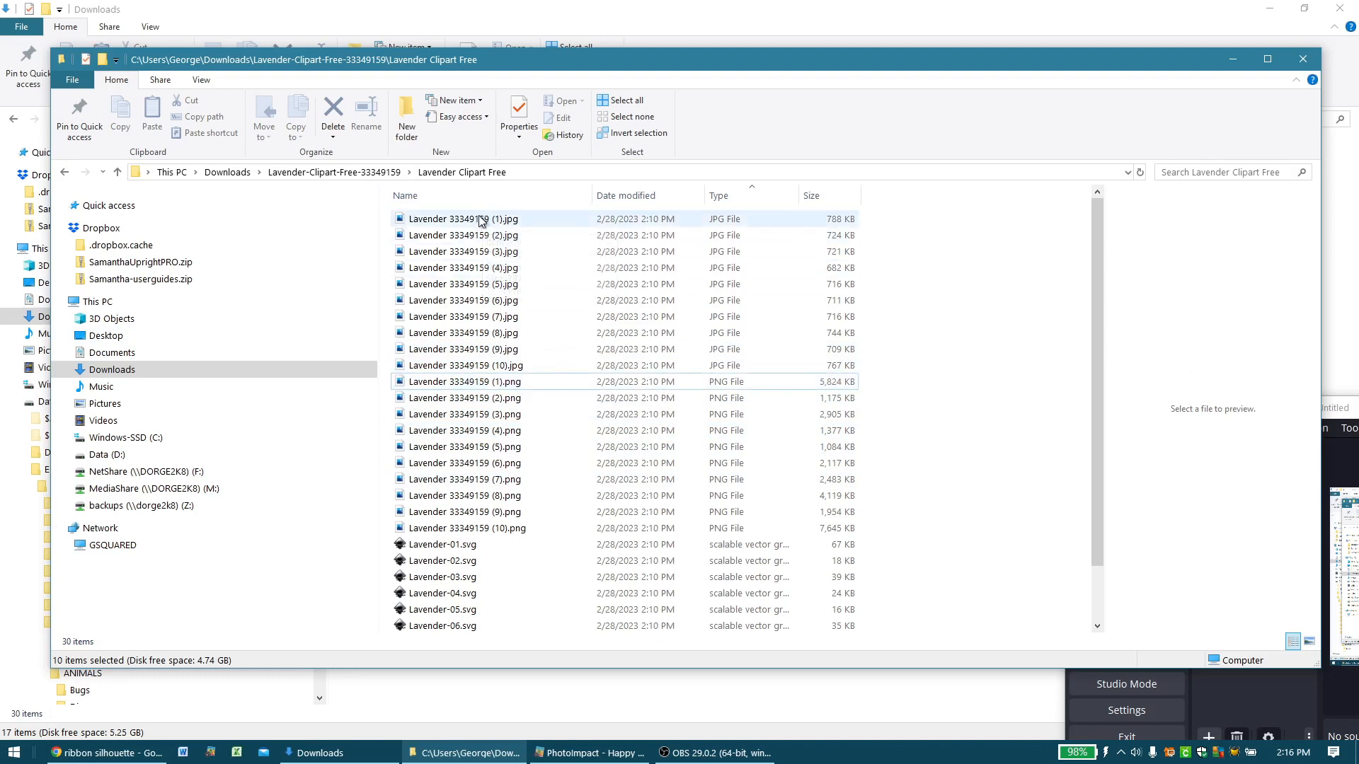
- Rename the ten SVG files together with the copied base name Lavender 33349159, starting from Lavender-01.svg
left_click(447, 546)
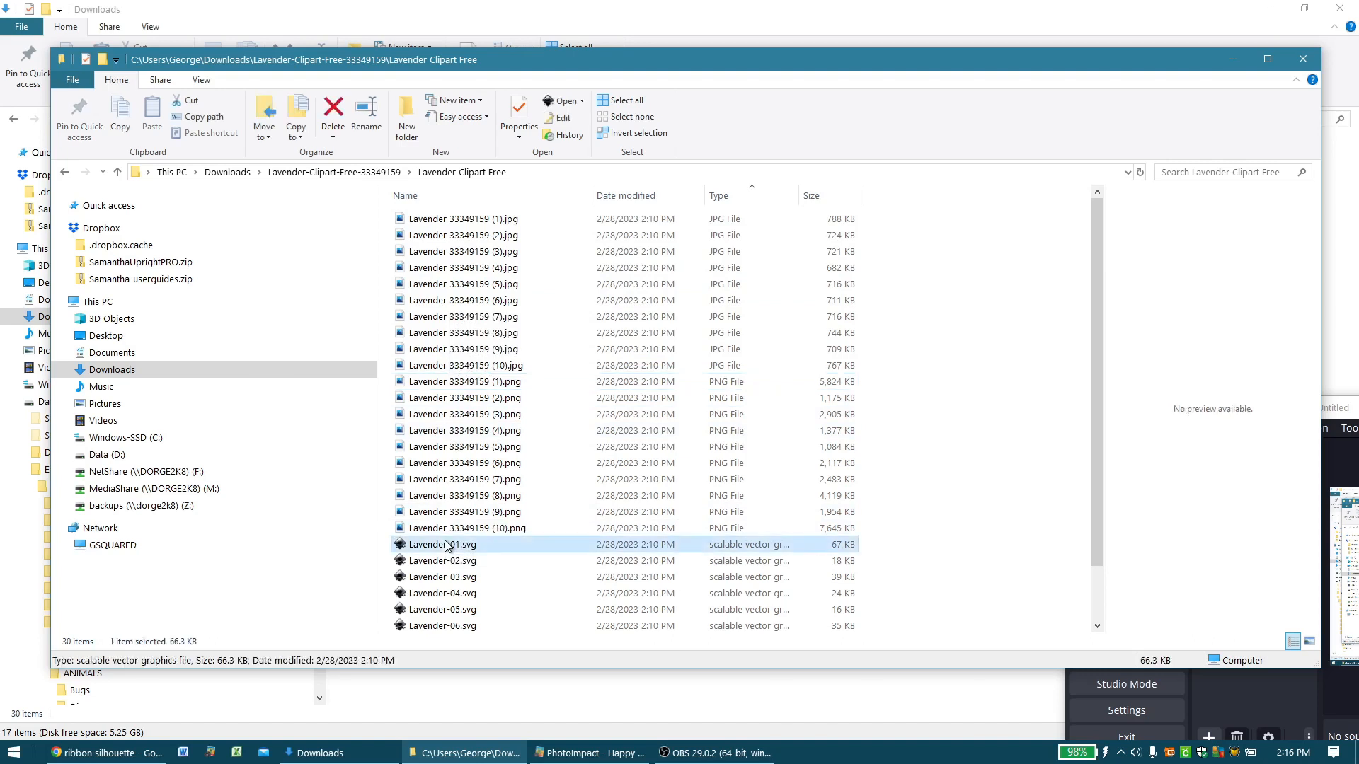
key("shift+Down")
key("shift+Down")
key("shift+Down")
key("shift+Down")
key("shift+Down")
key("shift+Down")
key("shift+Down")
key("shift+Down")
key("shift+Down")
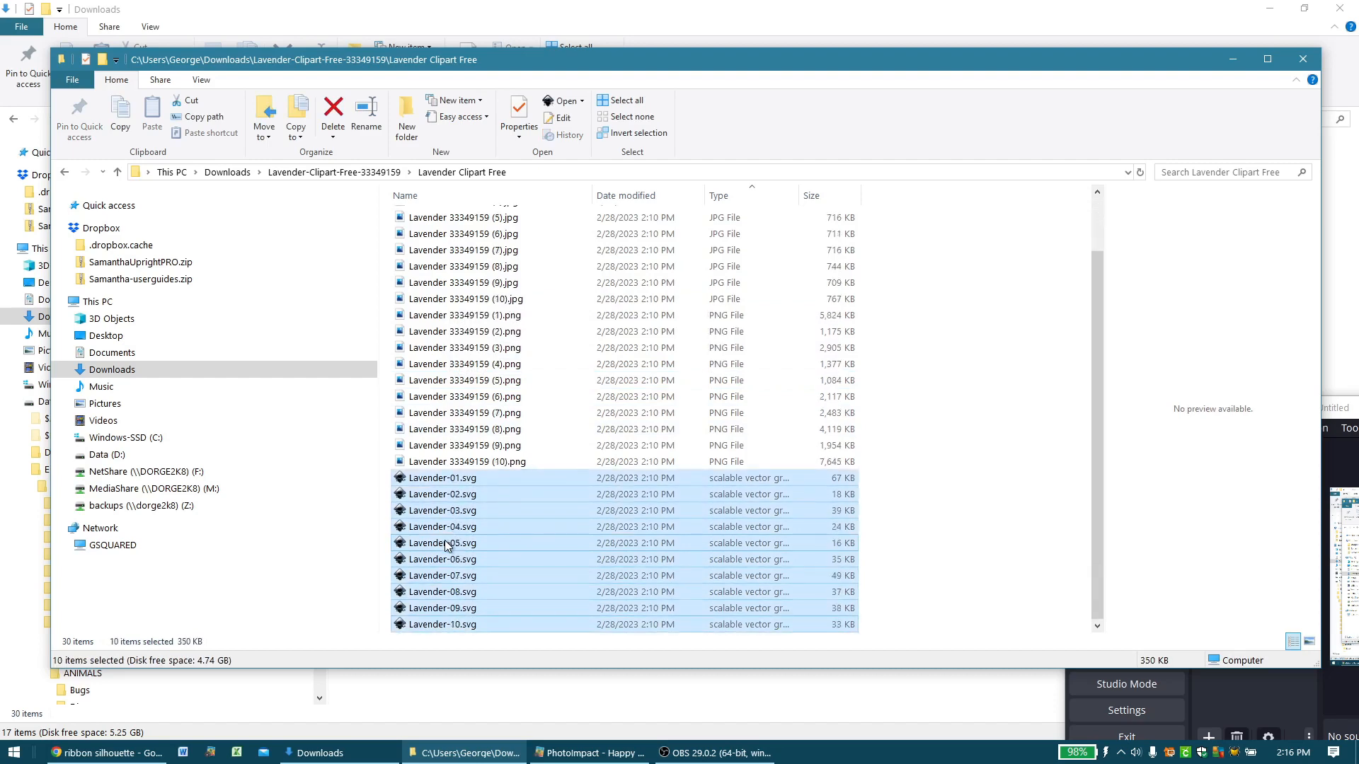
right_click(448, 545)
left_click(517, 507)
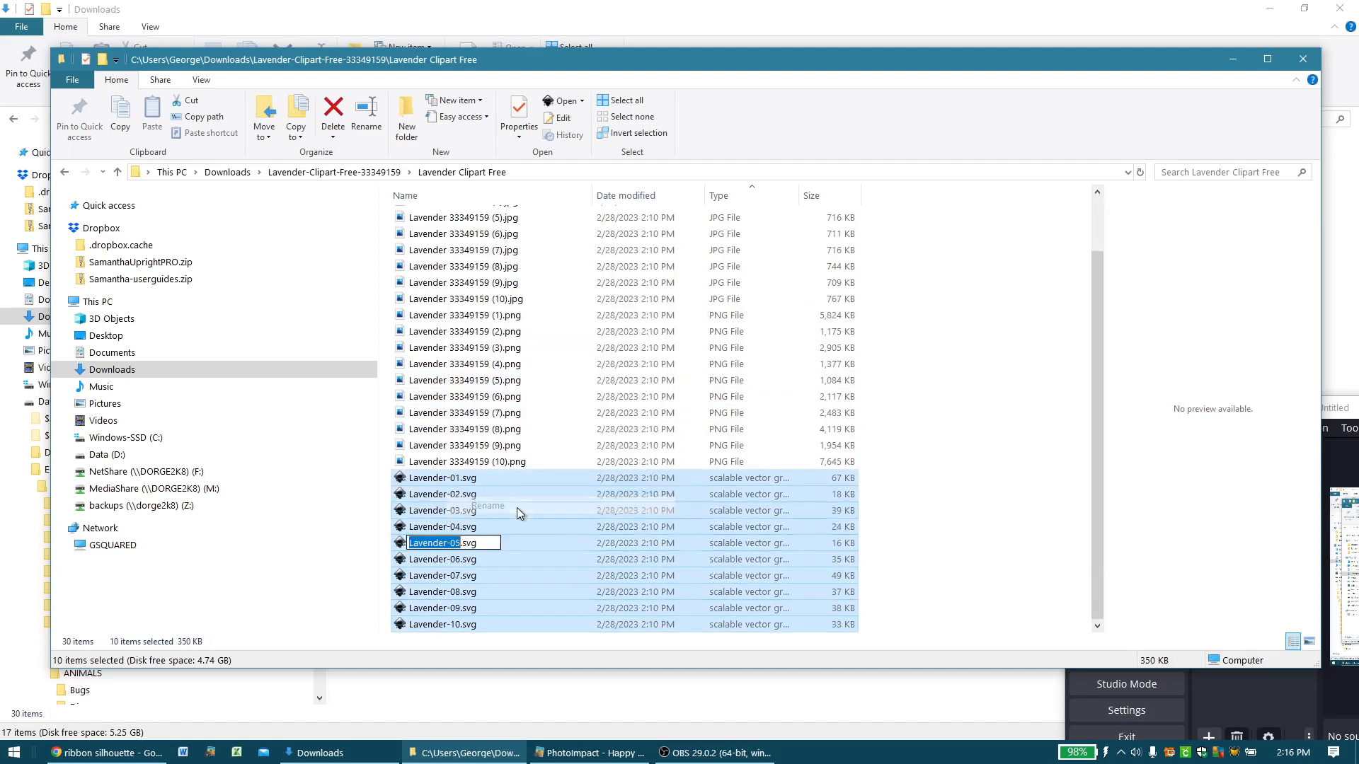
key("Escape")
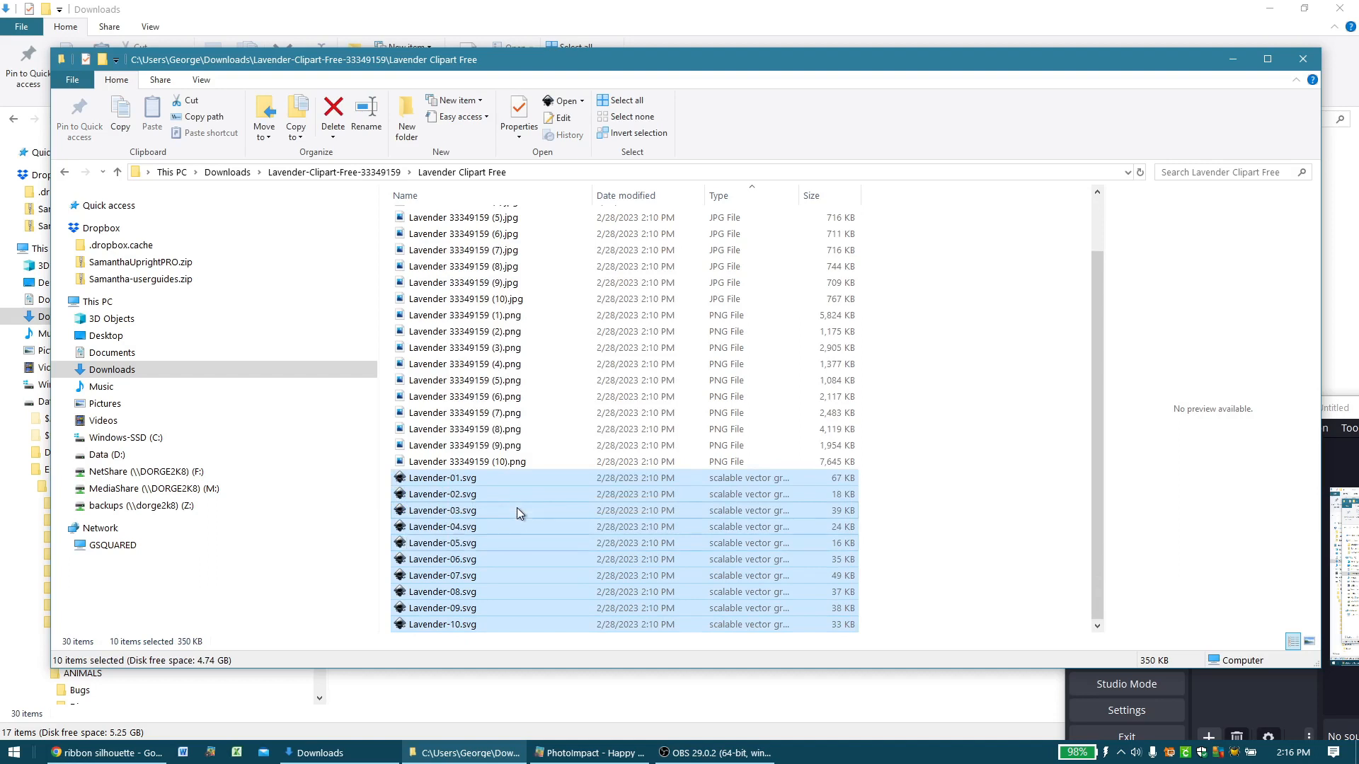
right_click(451, 482)
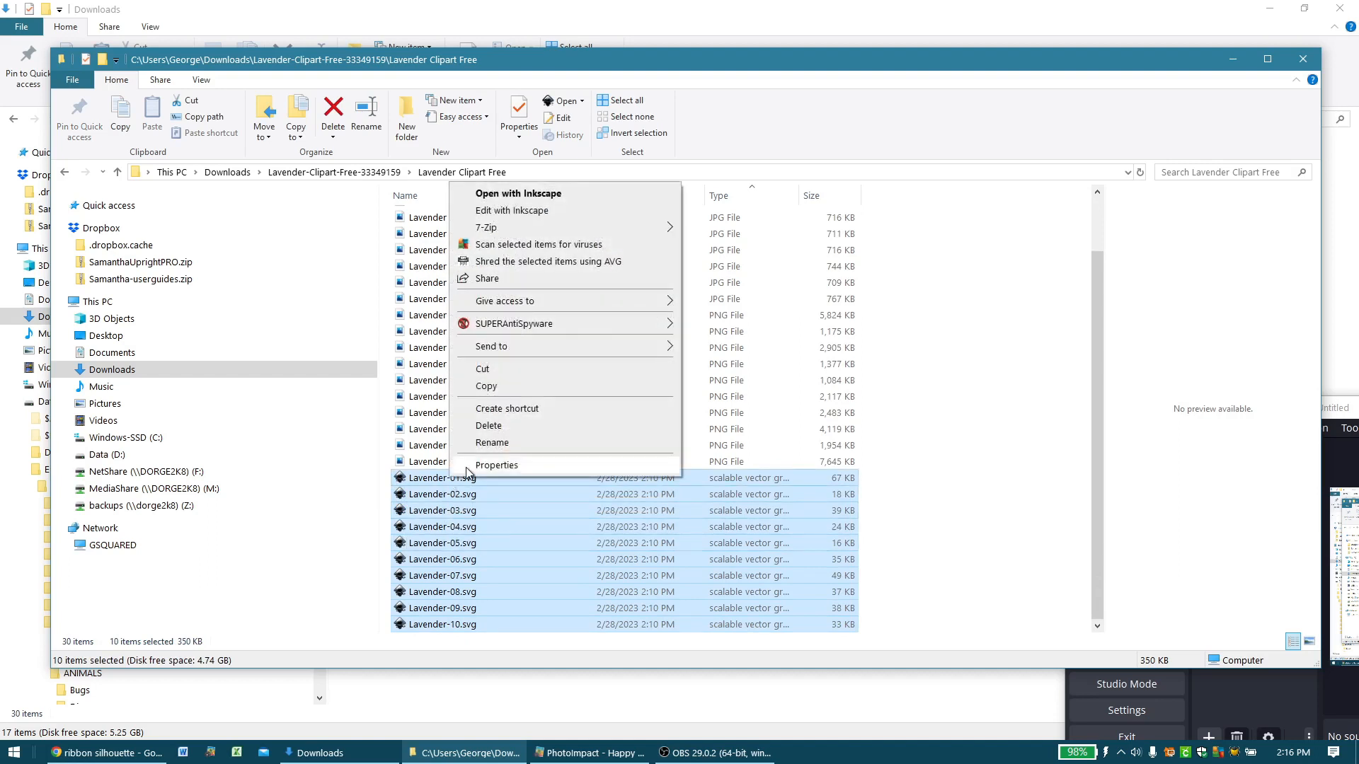
left_click(495, 442)
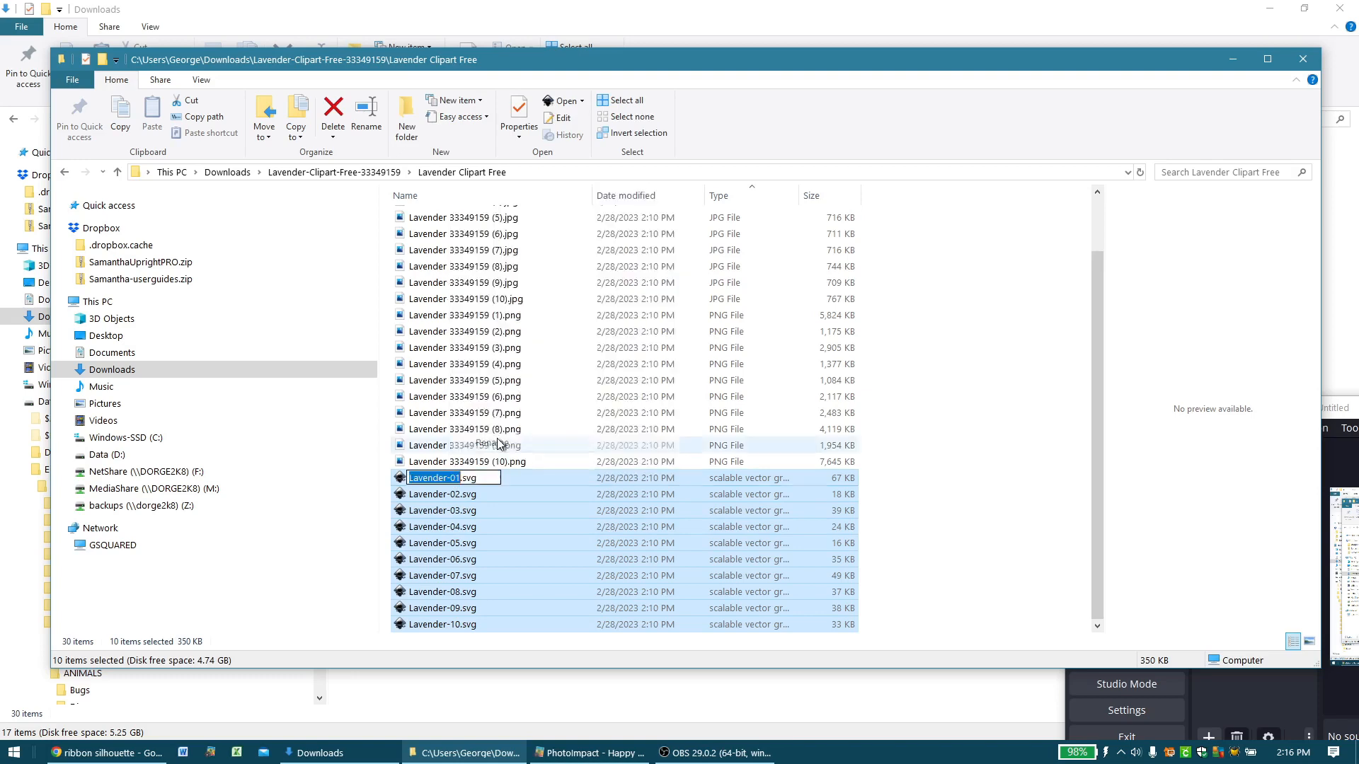
key("ctrl+v")
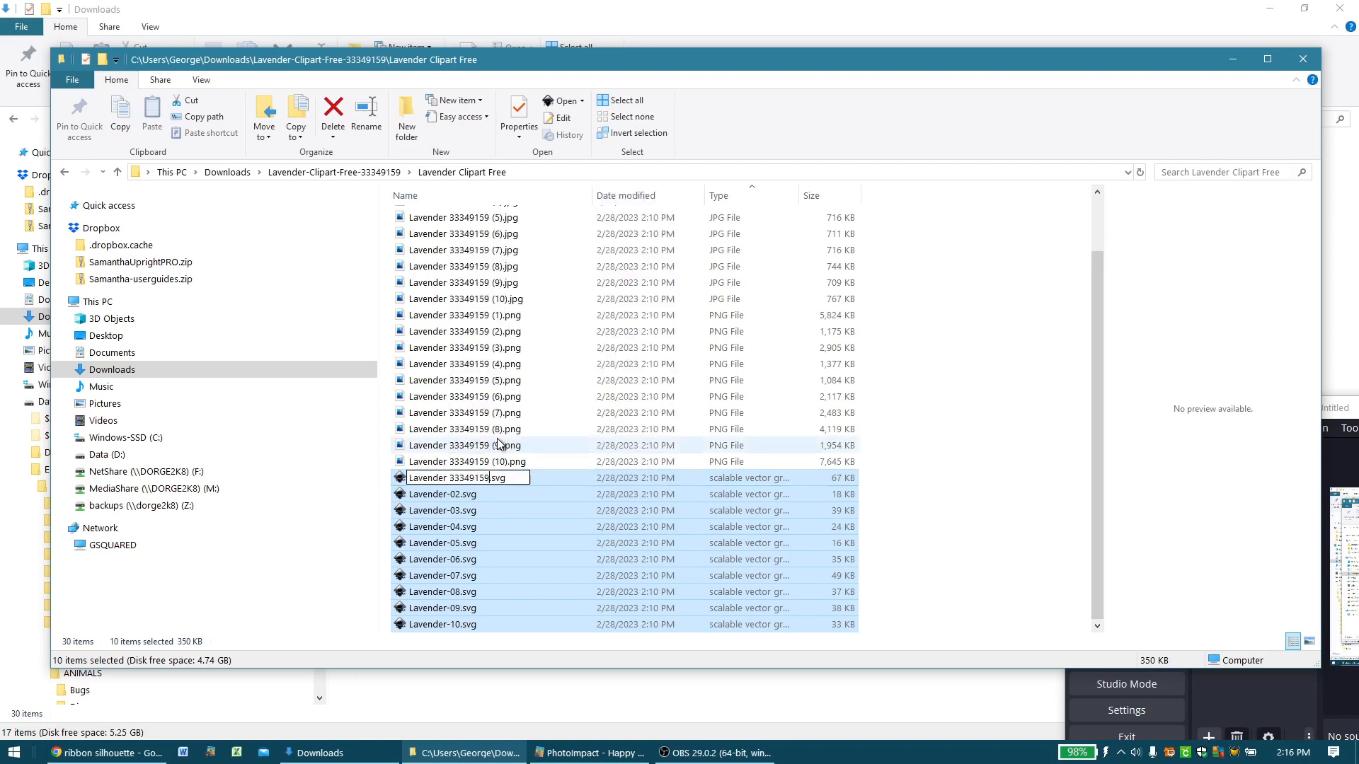
key("Return")
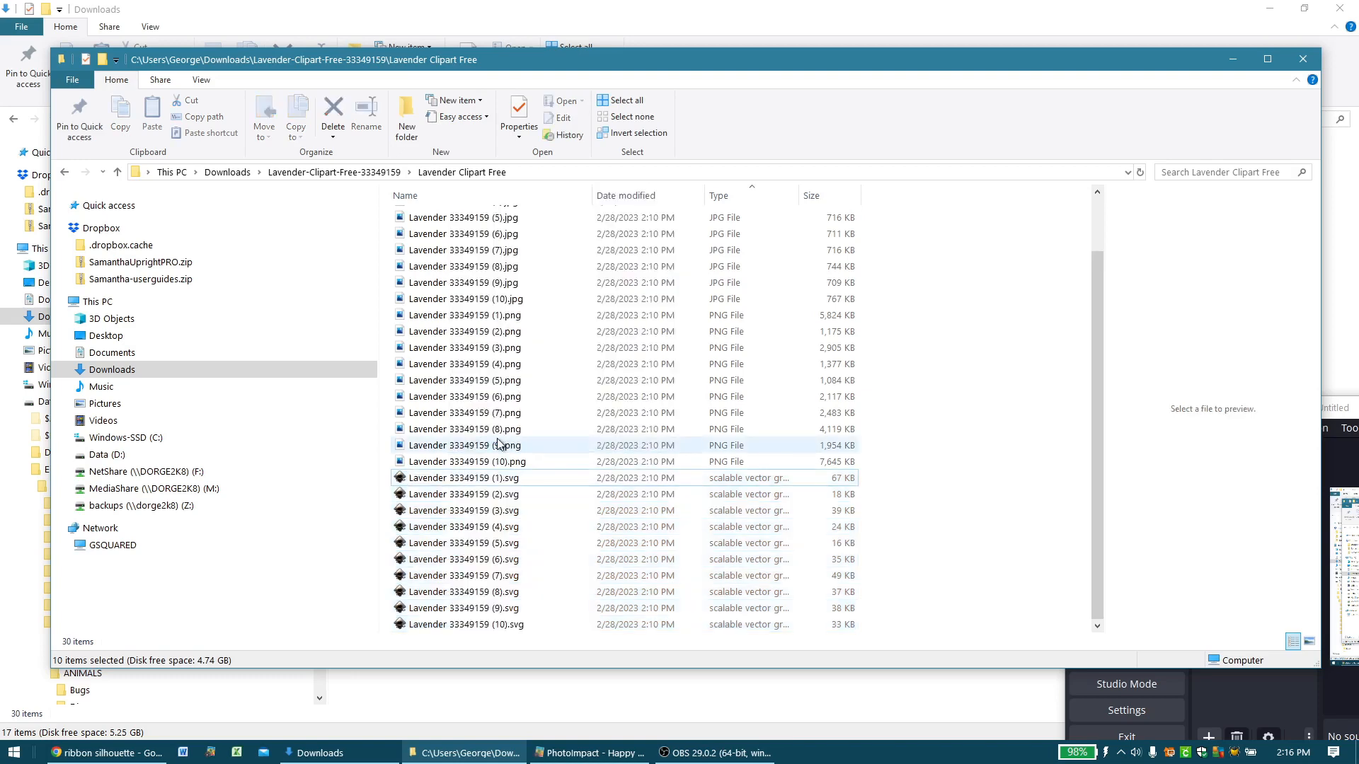
- Select all the renamed JPG, PNG and SVG files from the last SVG up to the first JPG
left_click(477, 626)
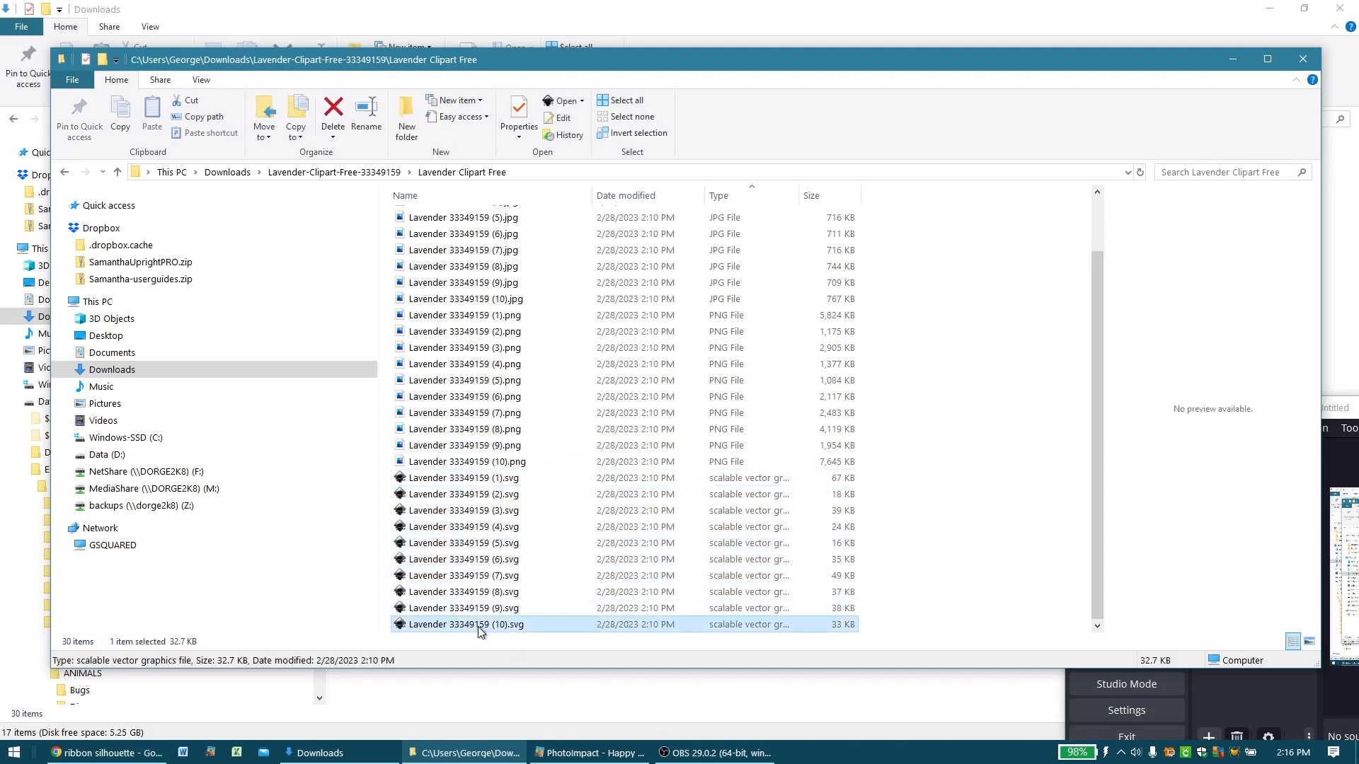
key("shift+Up")
key("shift+Up")
key("shift+Up")
key("shift+Up")
key("shift+Up")
key("shift+Up")
key("shift+Up")
key("shift+Up")
key("shift+Up")
key("shift+Up")
key("shift+Up")
key("shift+Up")
key("shift+Up")
key("shift+Up")
key("shift+Up")
key("shift+Up")
key("shift+Up")
key("shift+Up")
key("shift+Up")
key("shift+Up")
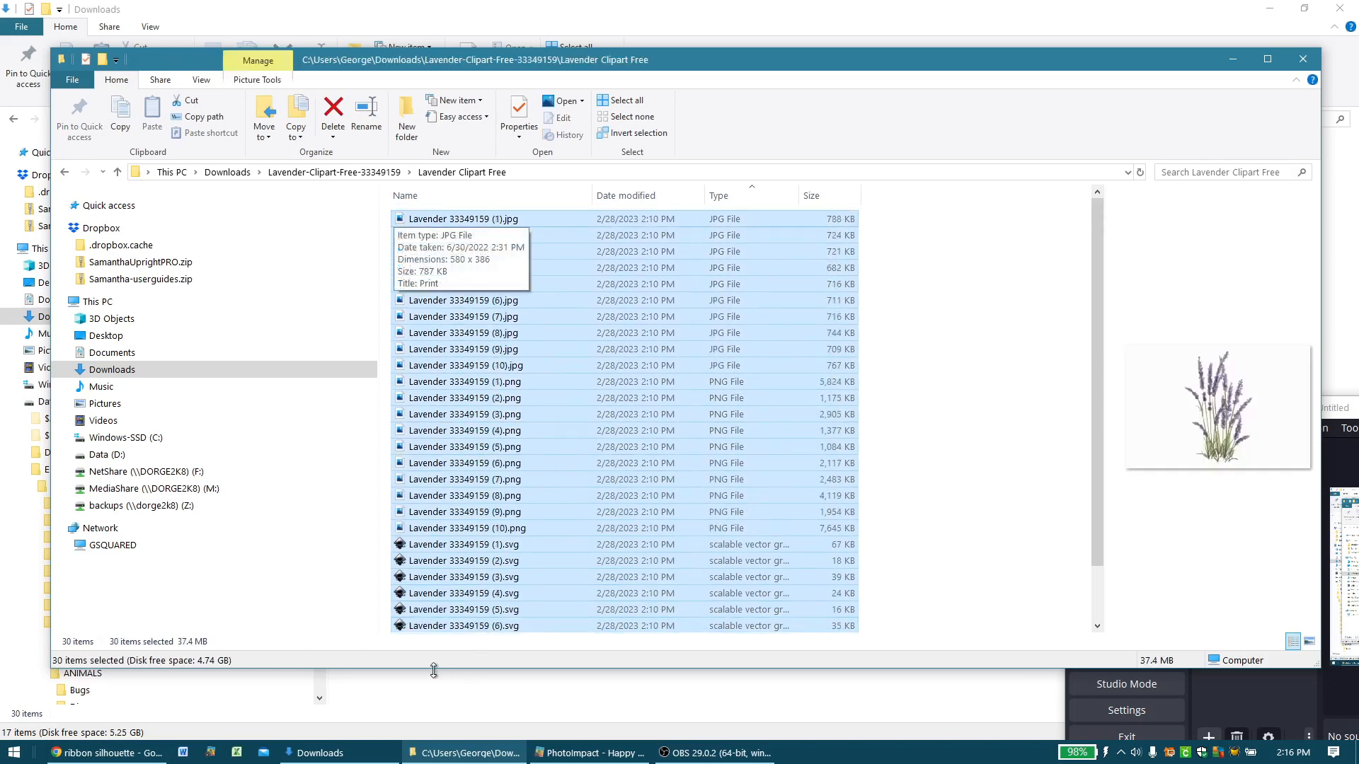
- Show the Lavender Clipart Free folder's contents as large icons and select all the files
left_click(201, 80)
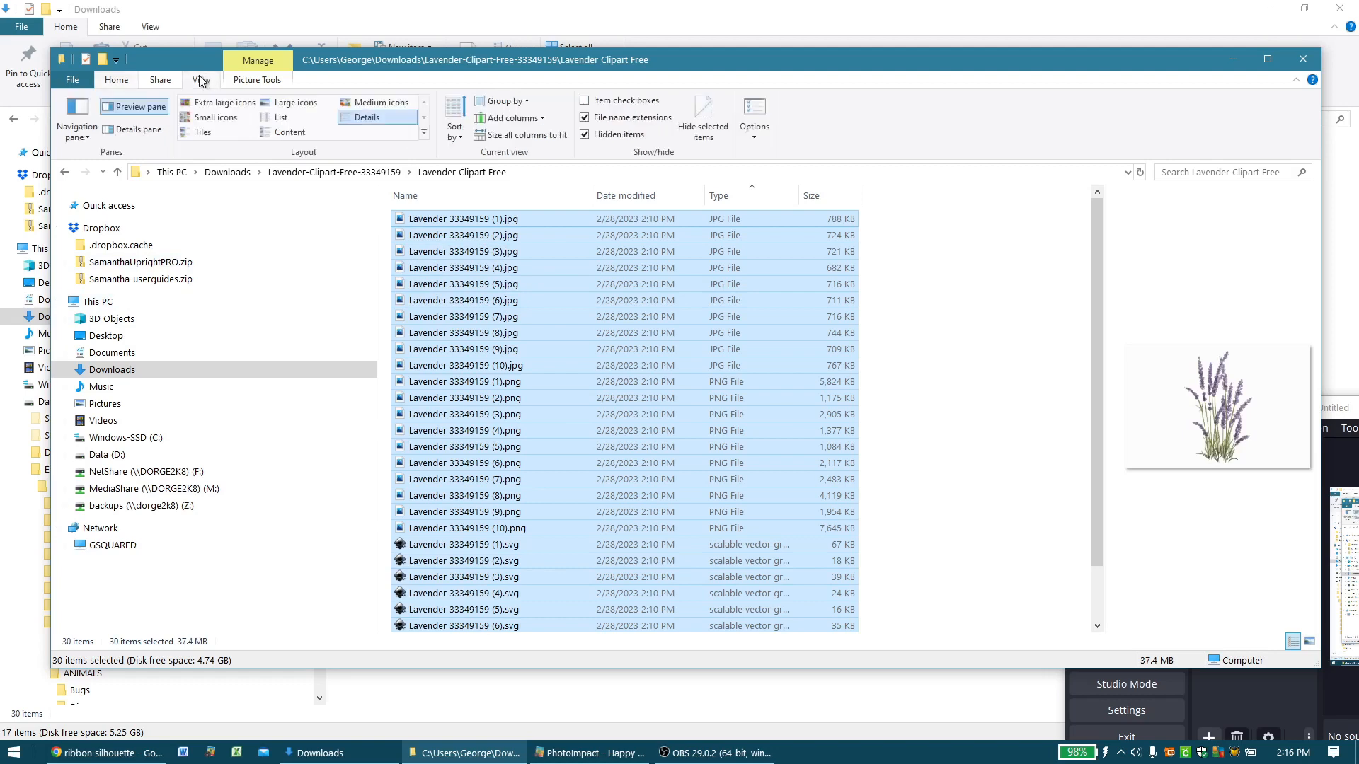
left_click(306, 104)
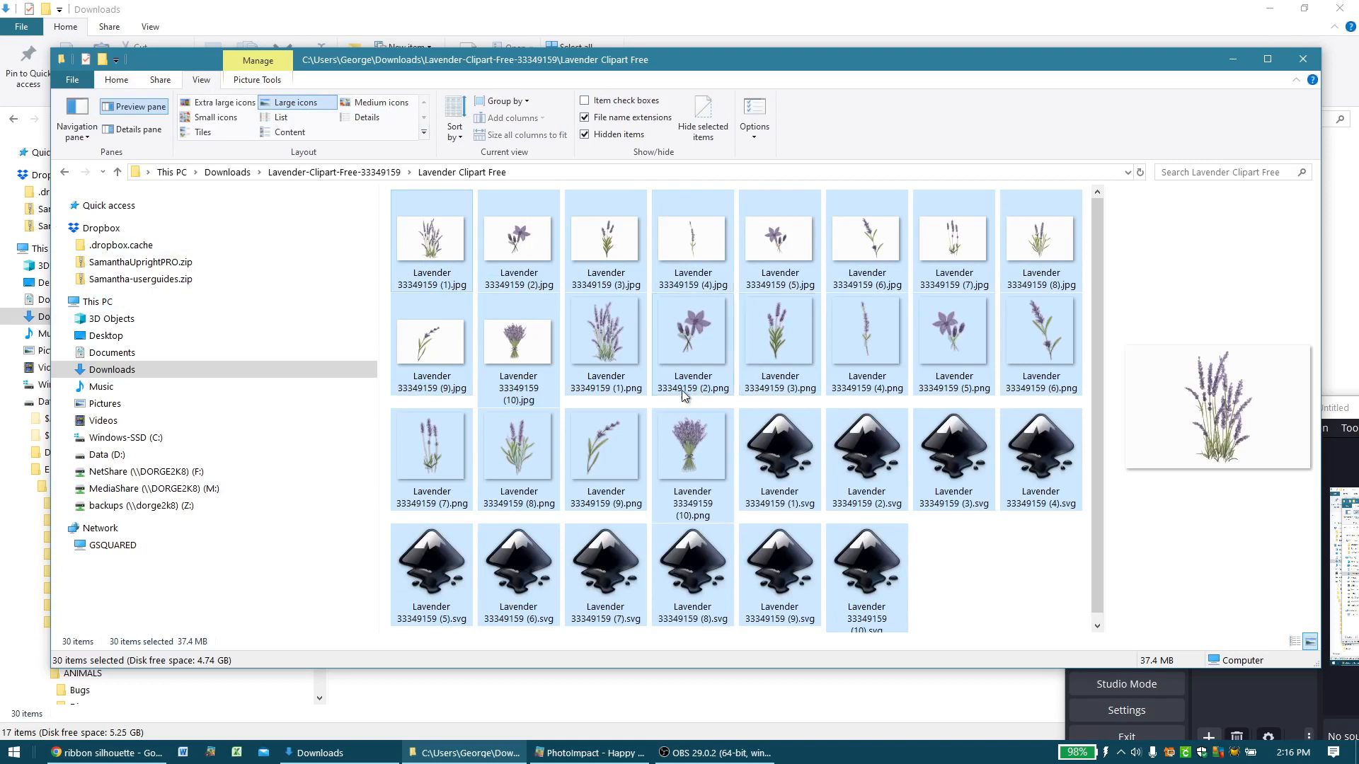
mouse_move(653, 428)
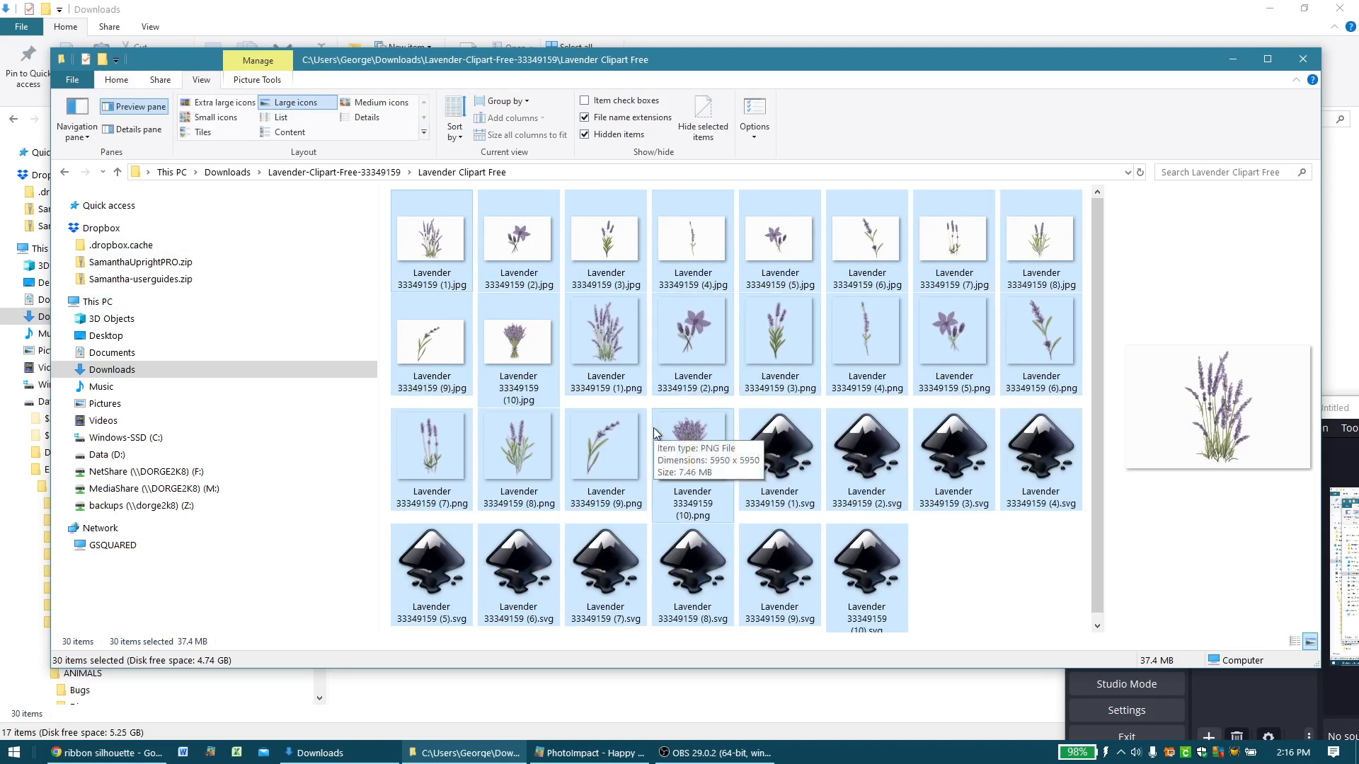
left_click(436, 233, "shift")
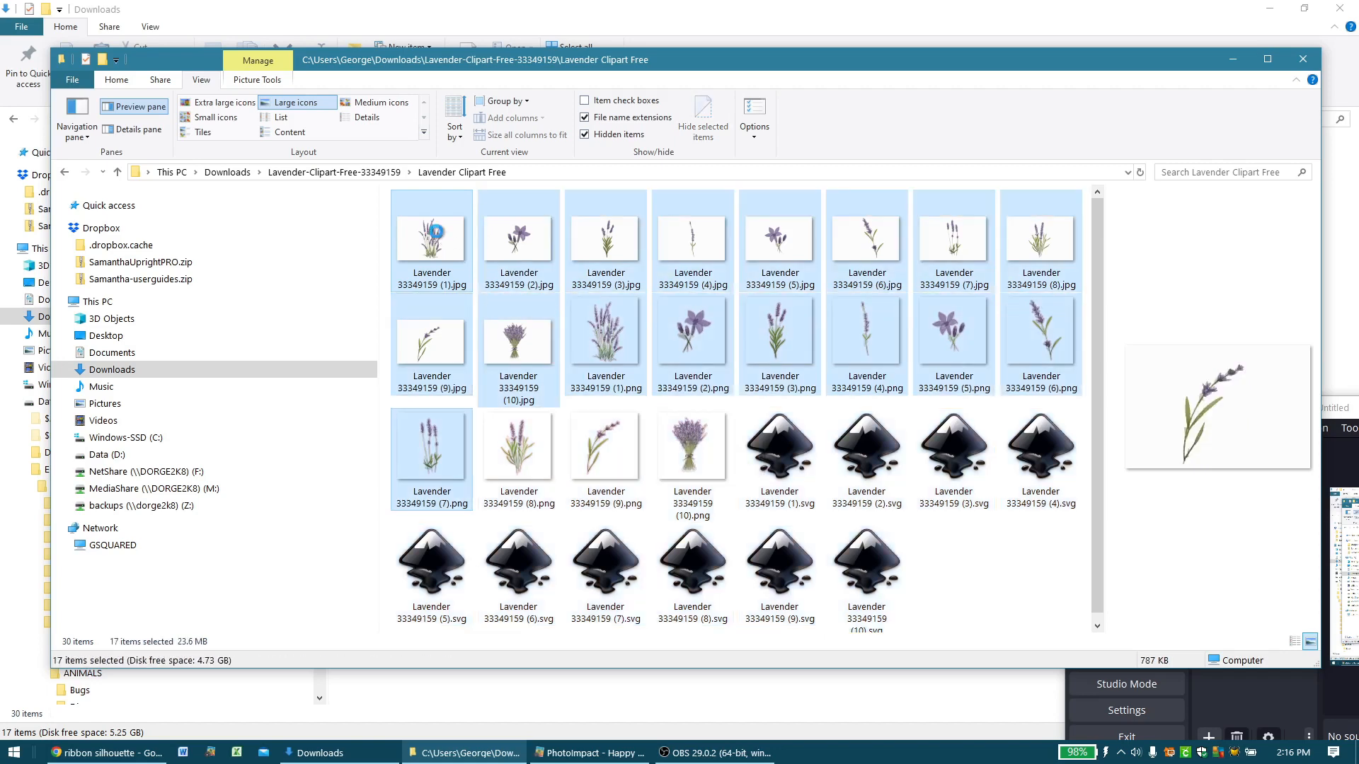
key("ctrl+a")
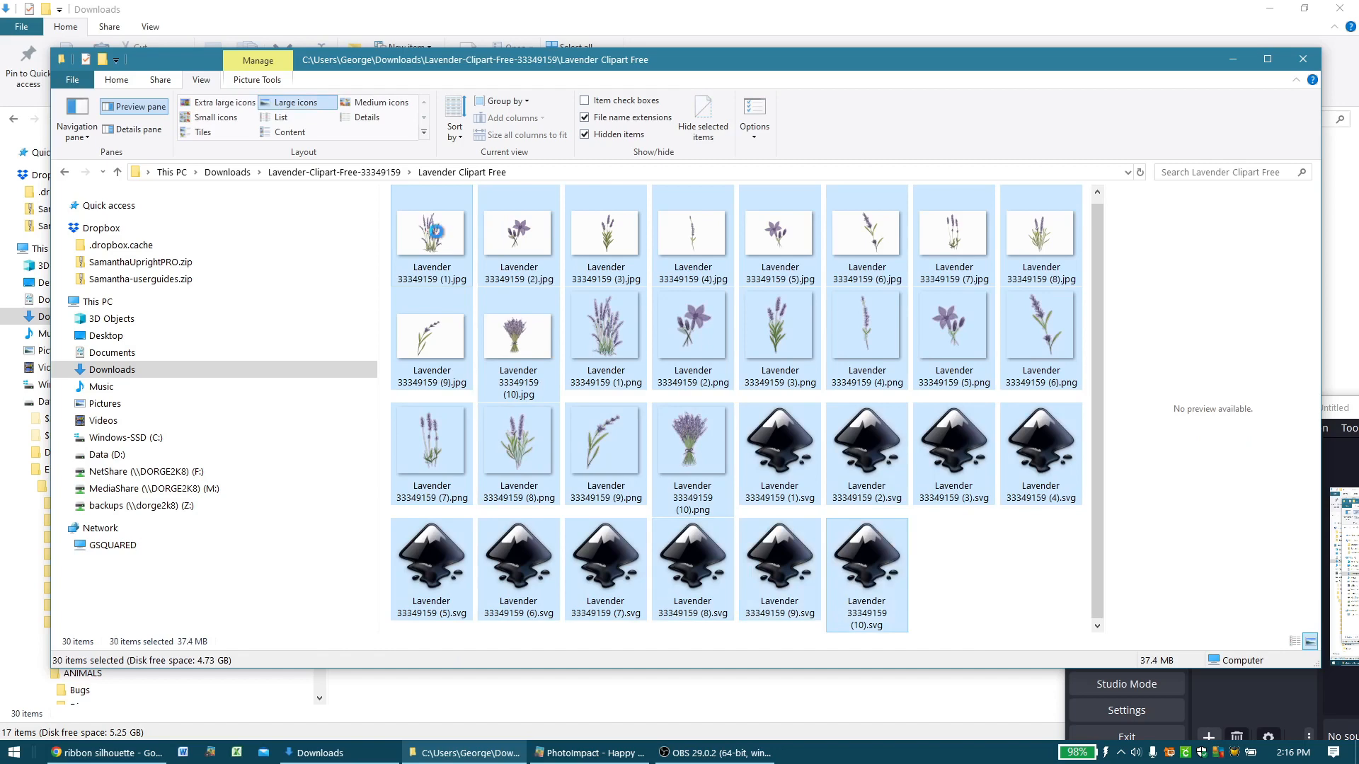
- Expand the folder tree on Data (D:) through ECS, ARTWORK and IMAGES to show the FLORAL subfolders
left_click(68, 453)
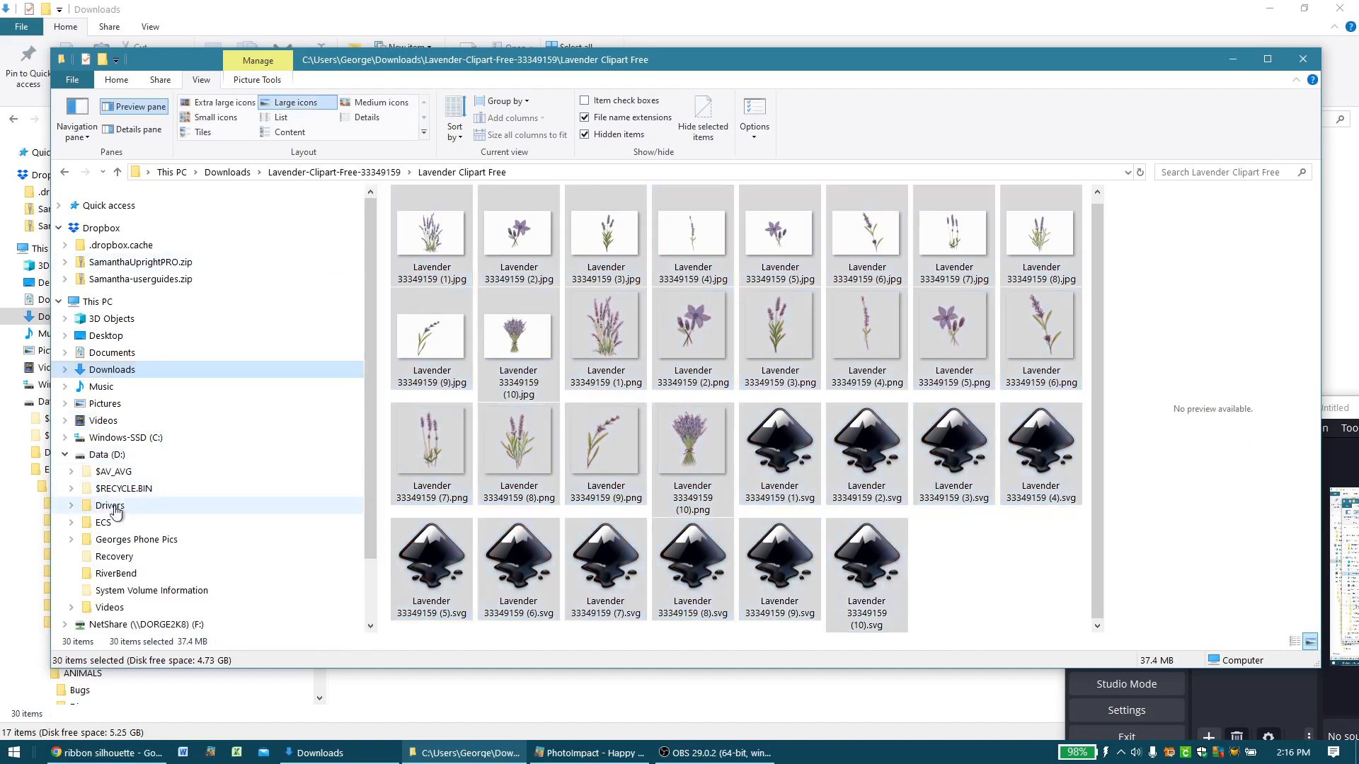
scroll(115, 511, "down", 1)
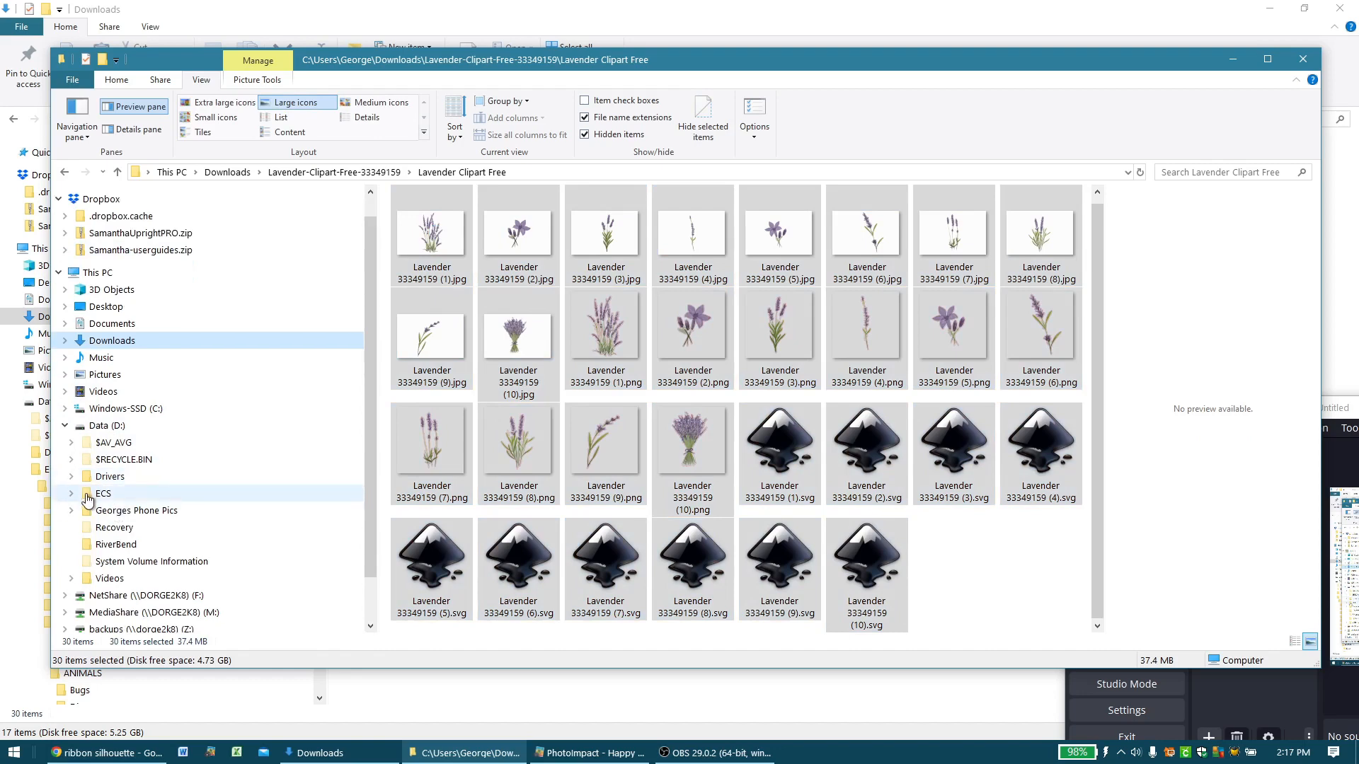
left_click(96, 496)
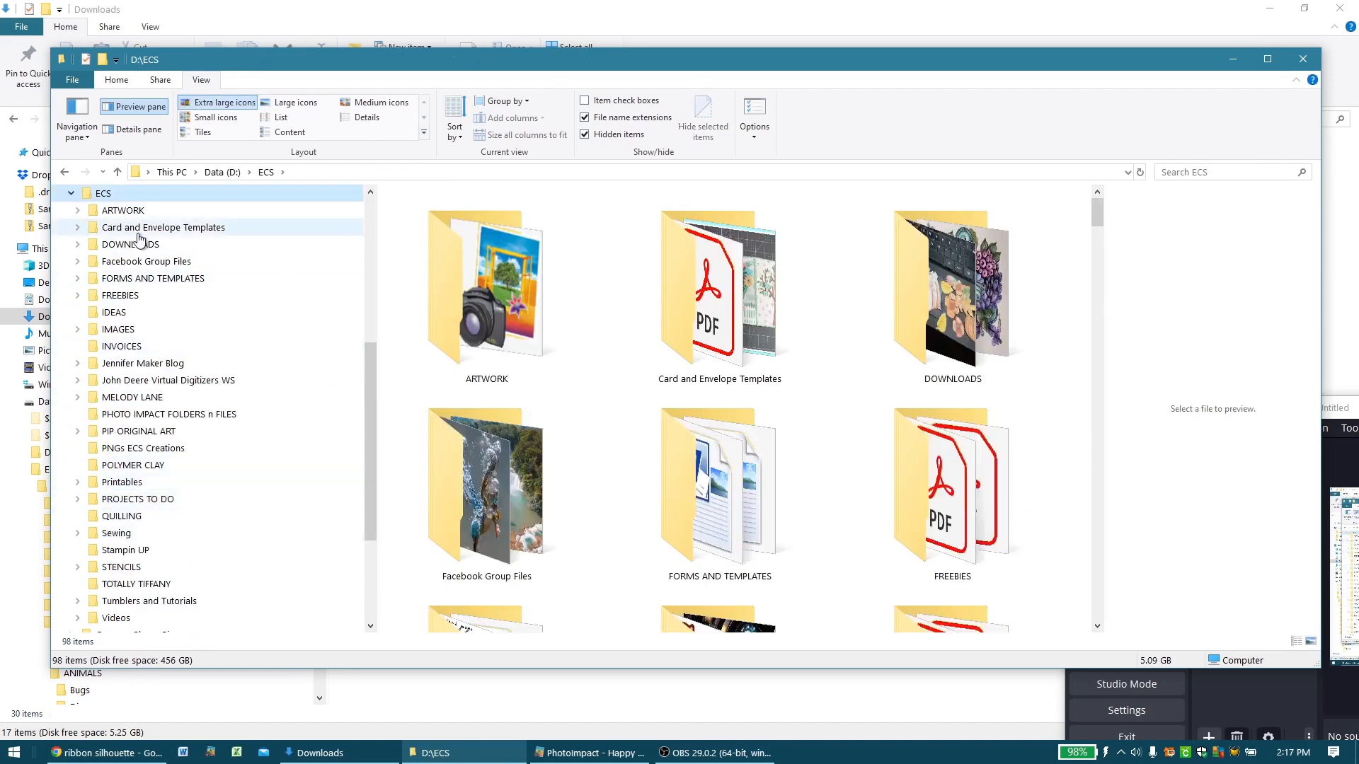
left_click(78, 211)
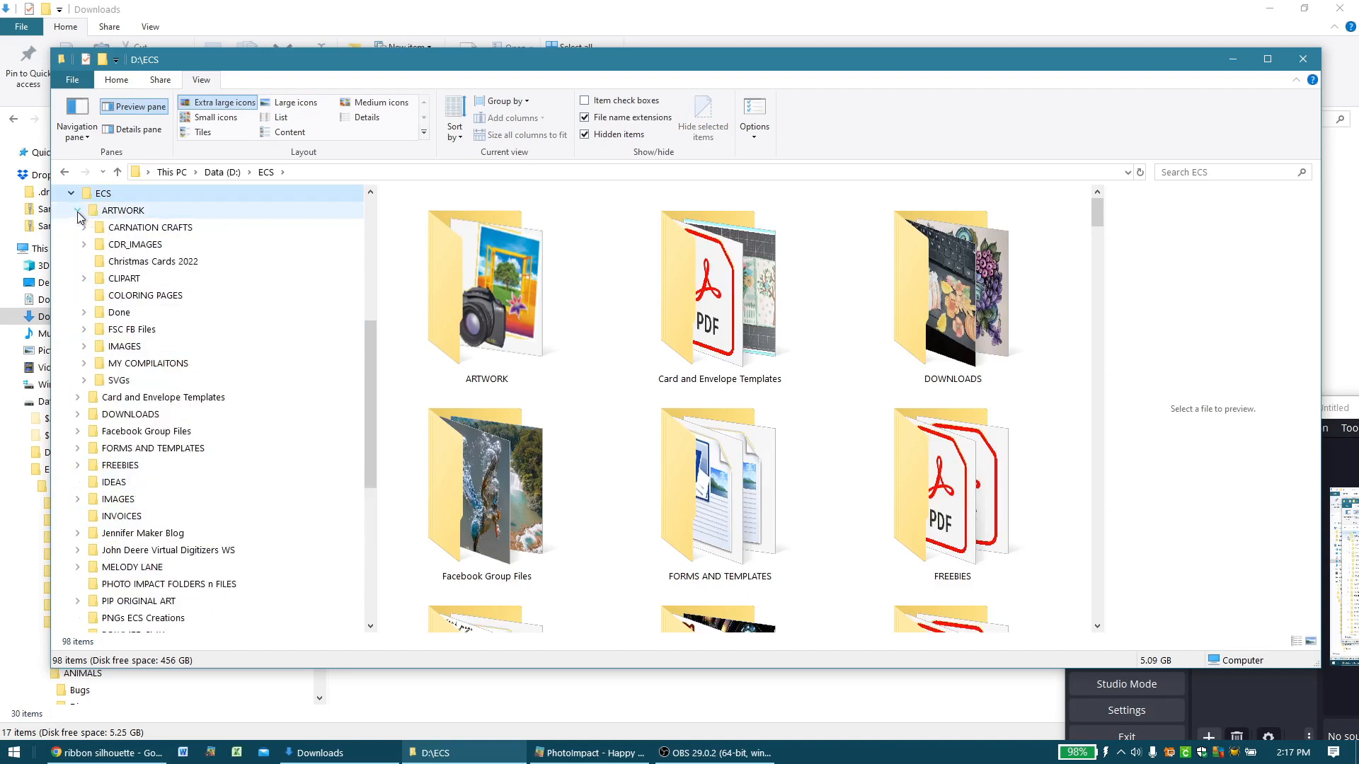
left_click(108, 347)
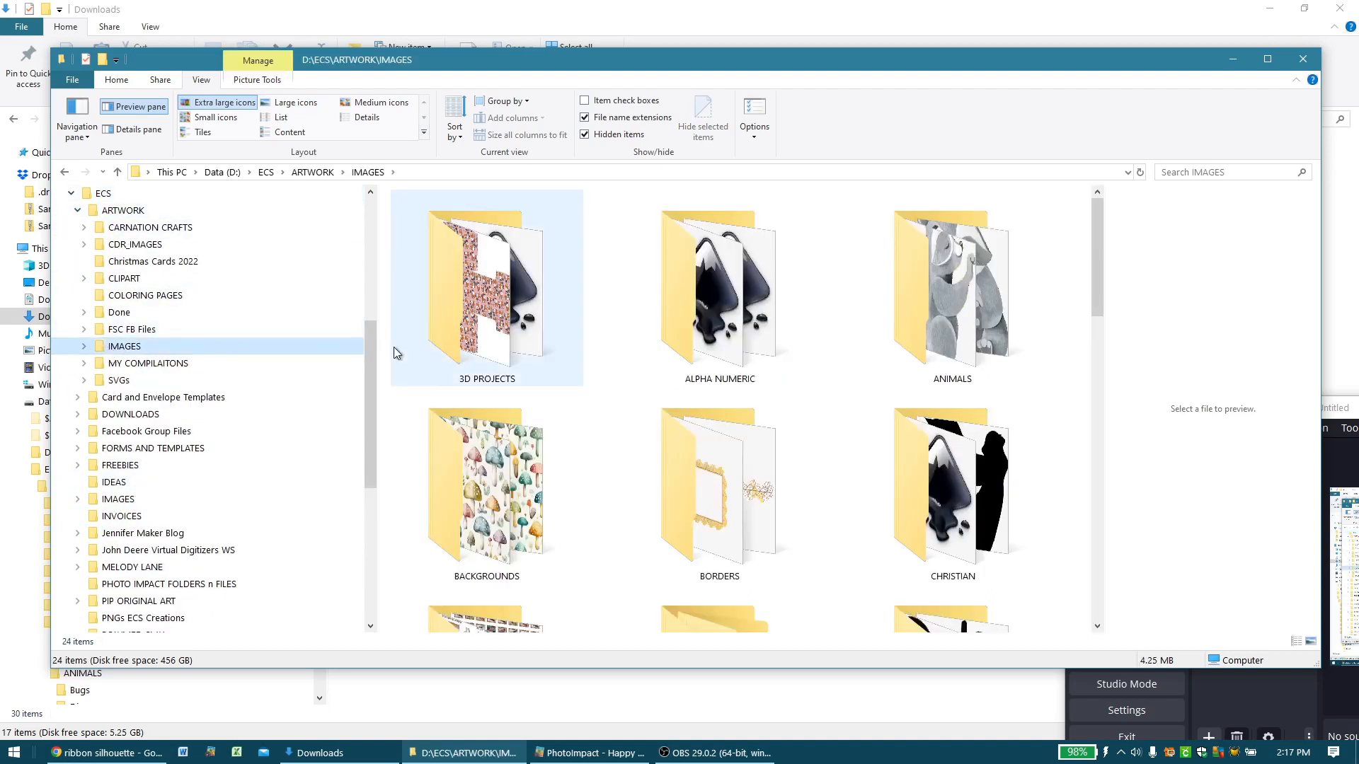
left_click(84, 347)
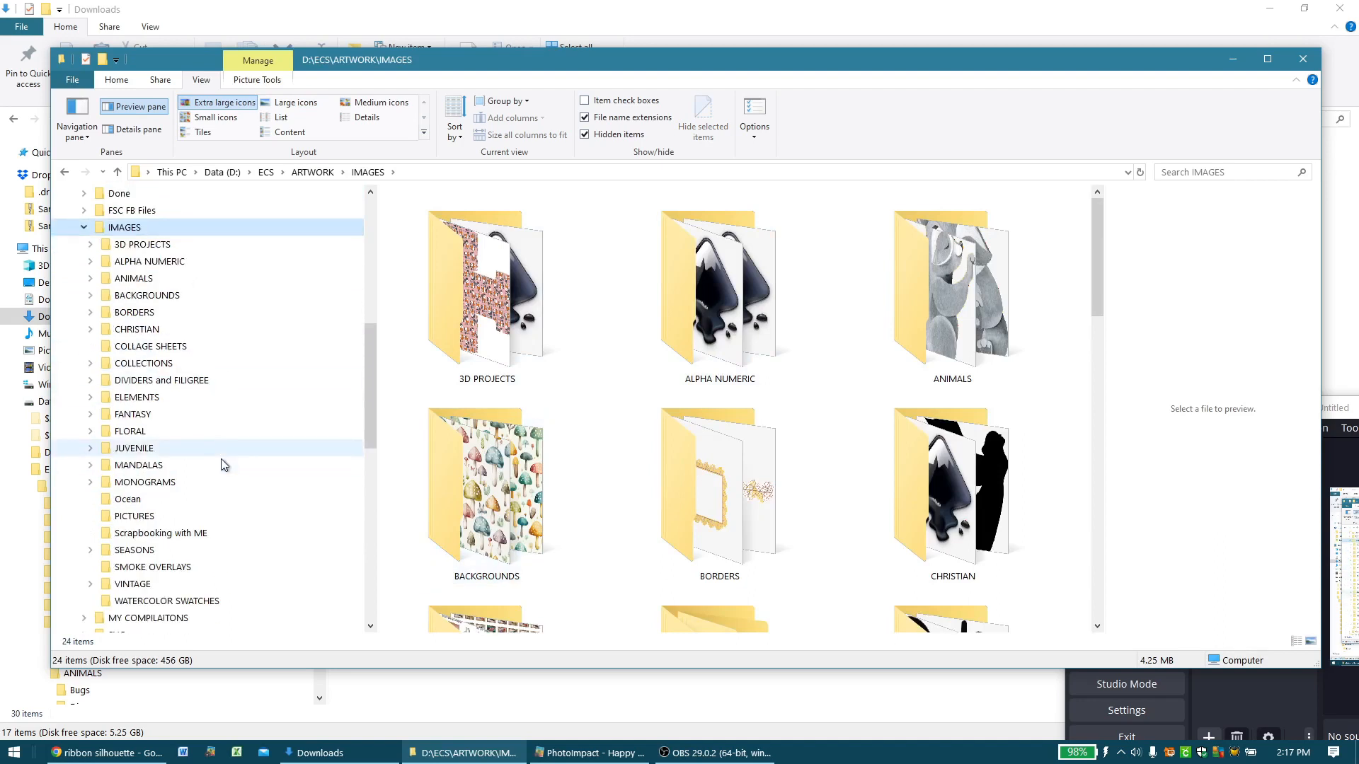
left_click(90, 432)
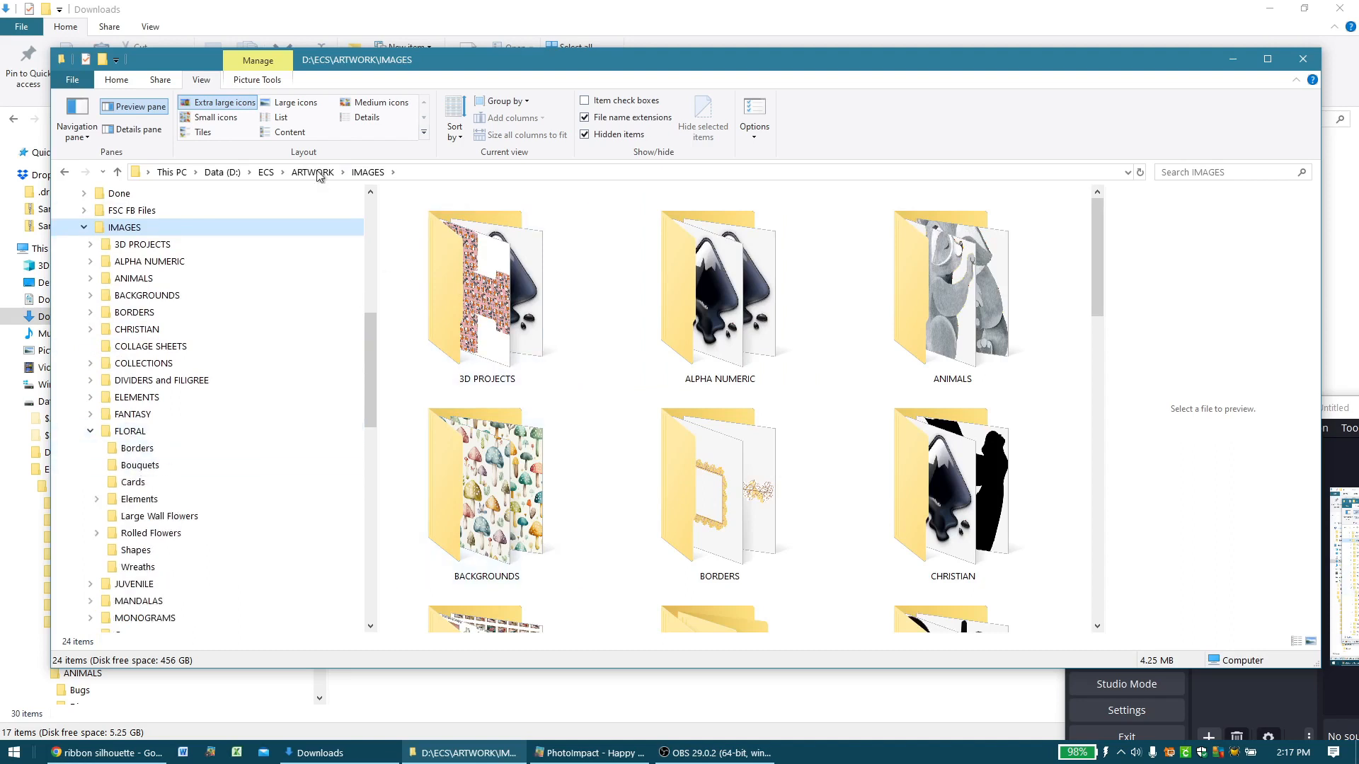
- Return to the Lavender Clipart Free folder inside Lavender-Clipart-Free-33349159 in Downloads
left_click_drag(371, 354, 374, 252)
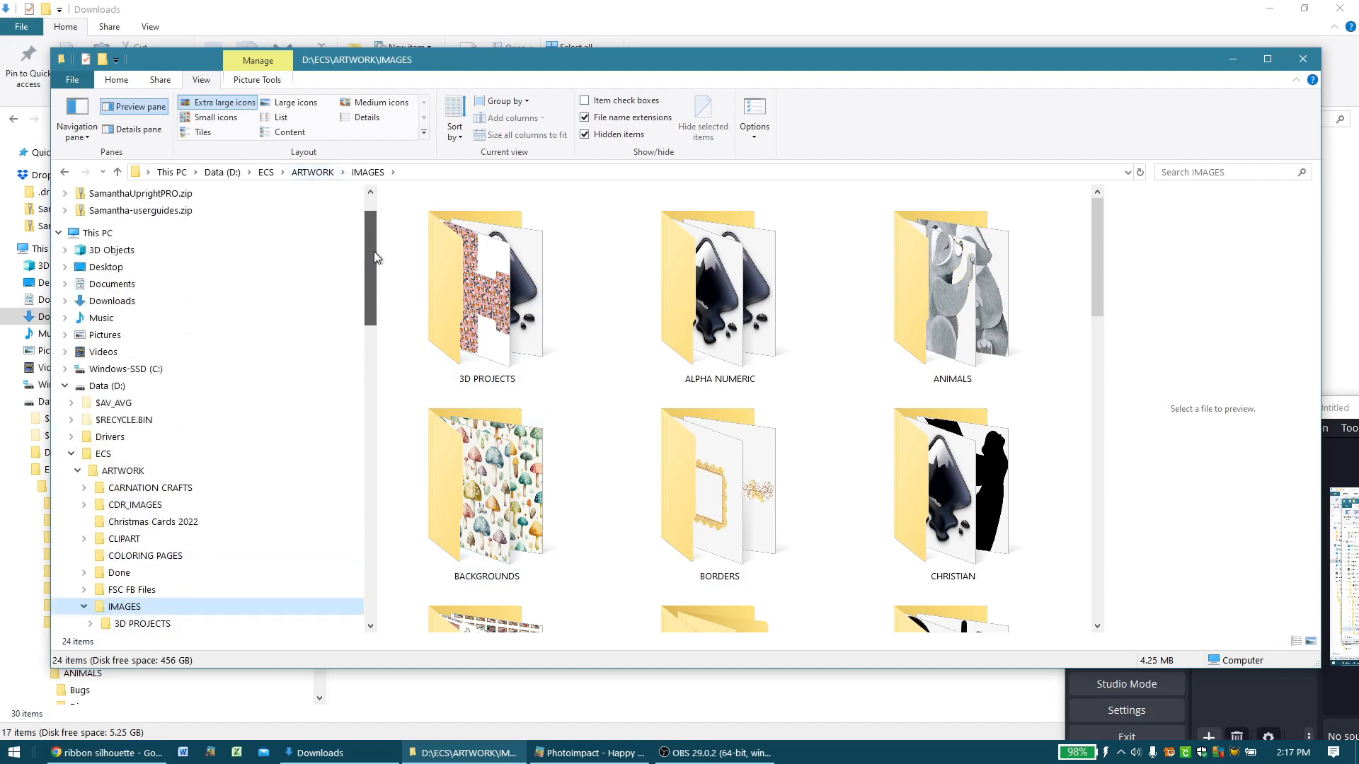
left_click(103, 388)
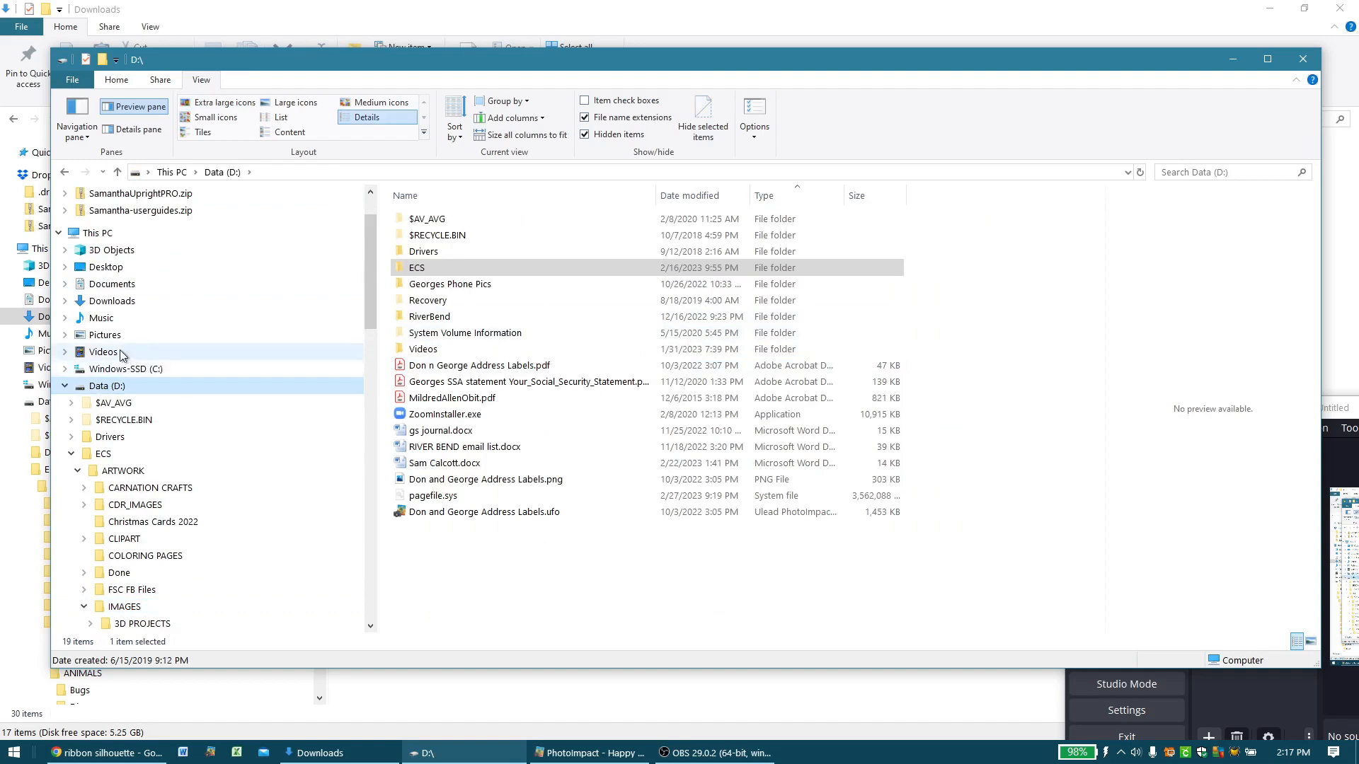
left_click(110, 303)
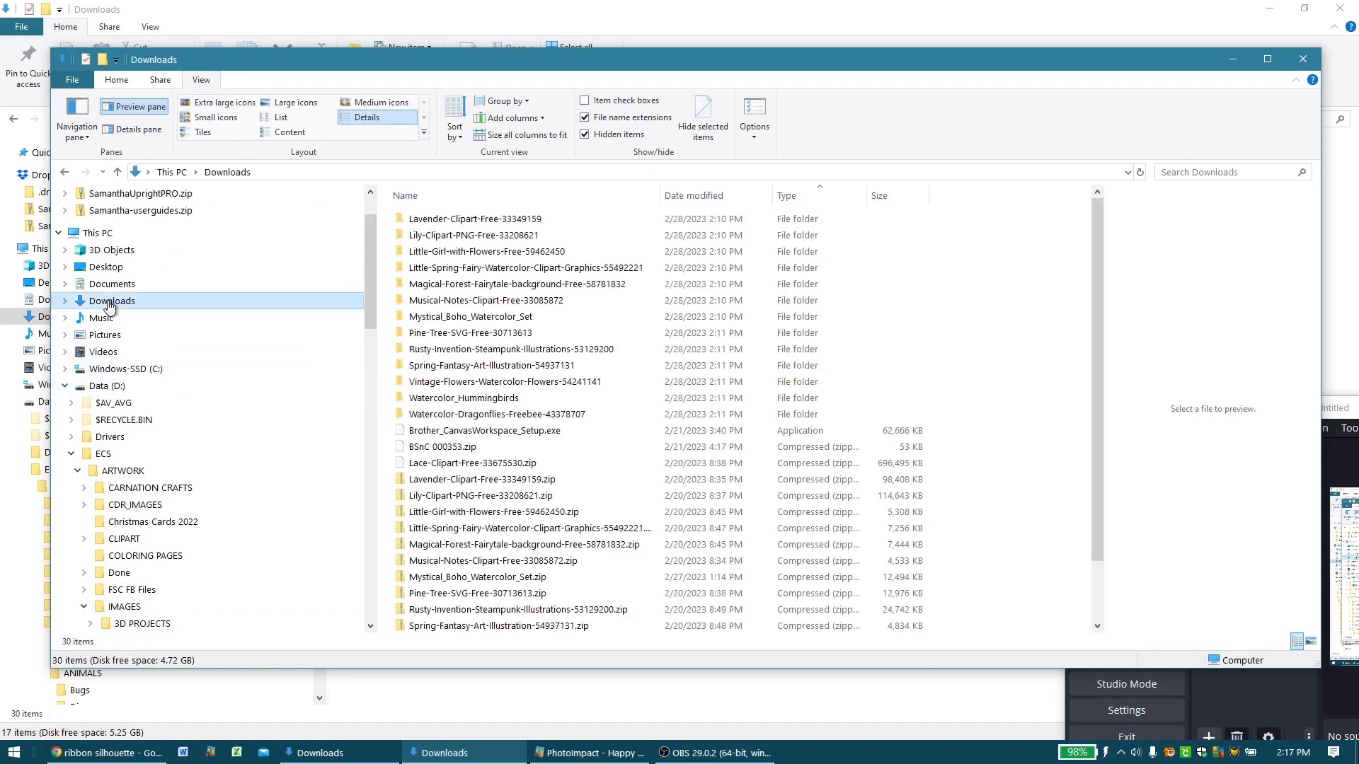
double_click(488, 220)
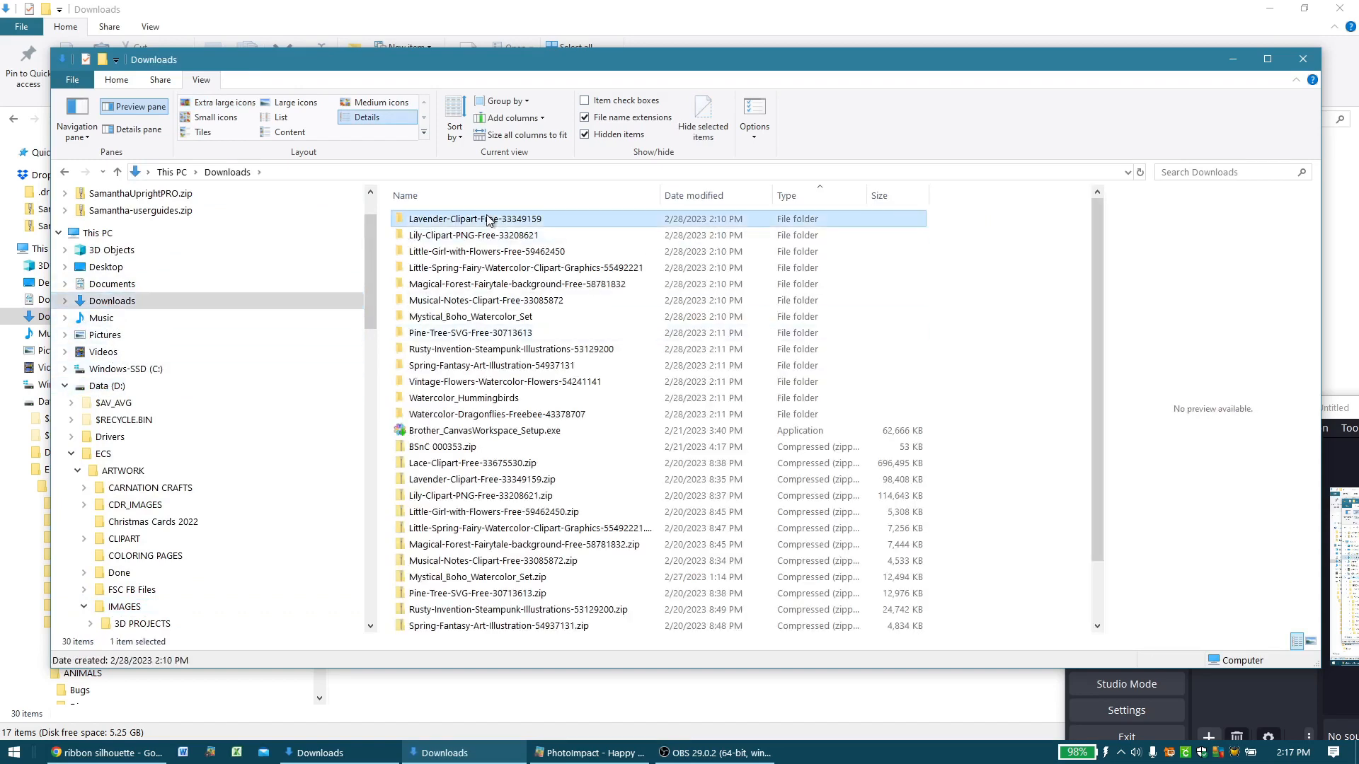
left_click(463, 237)
double_click(464, 243)
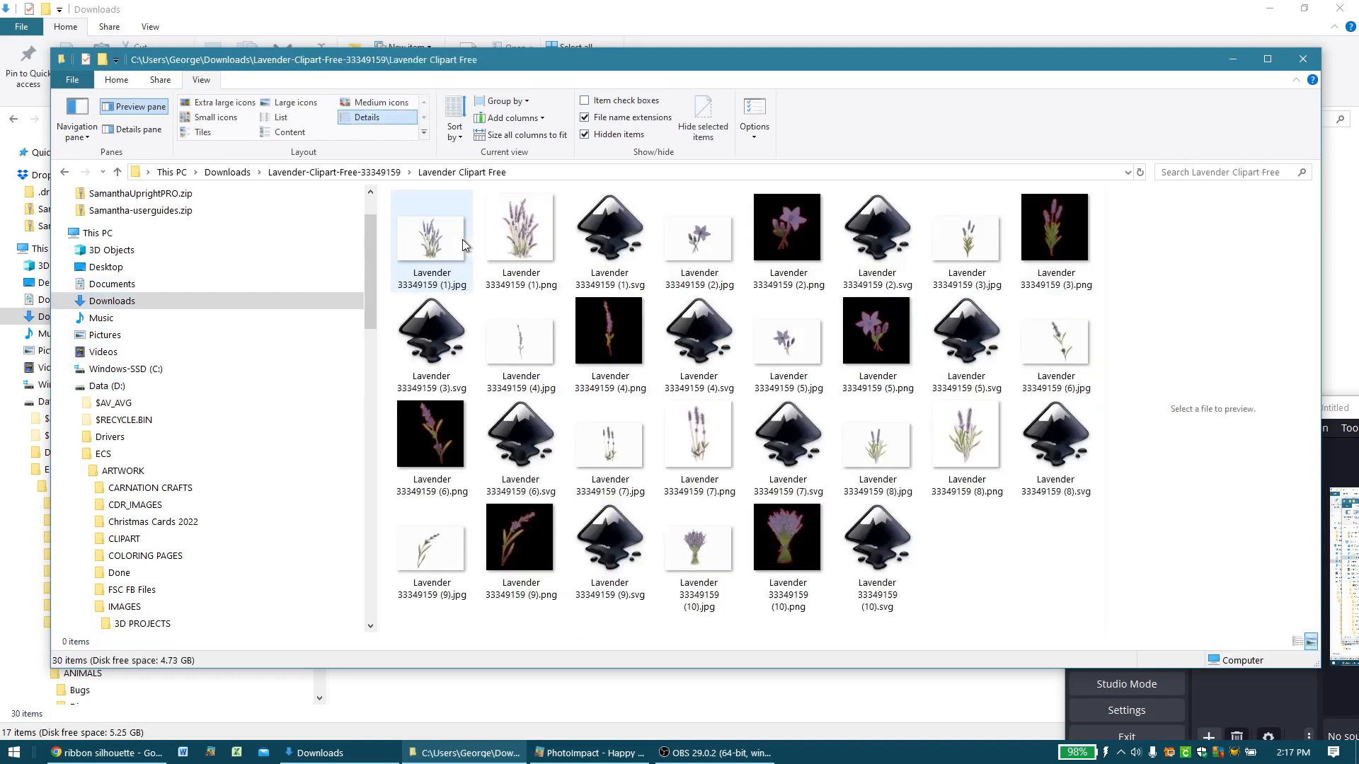
- Copy all the renamed Lavender files into the Elements subfolder of FLORAL under ECS\ARTWORK\IMAGES
left_click(428, 230)
key("ctrl+a")
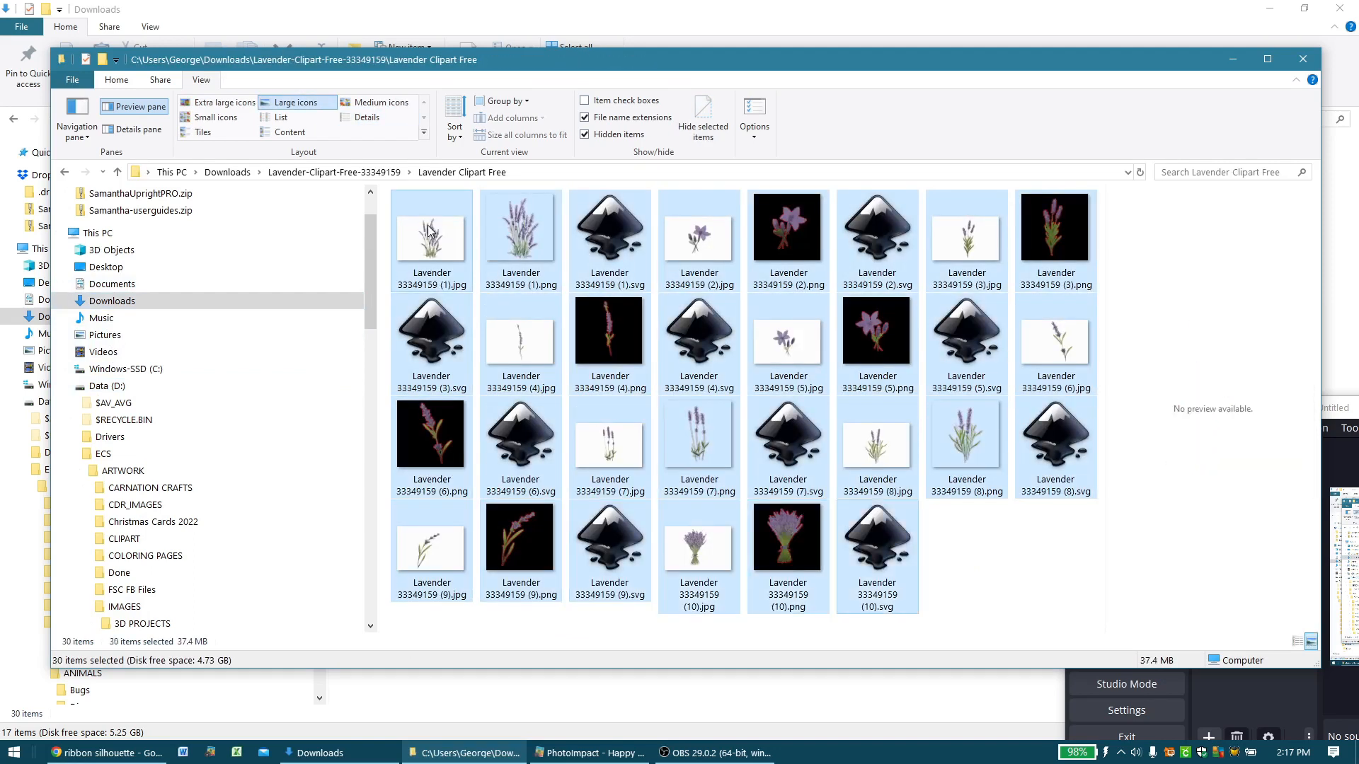
scroll(145, 400, "down", 4)
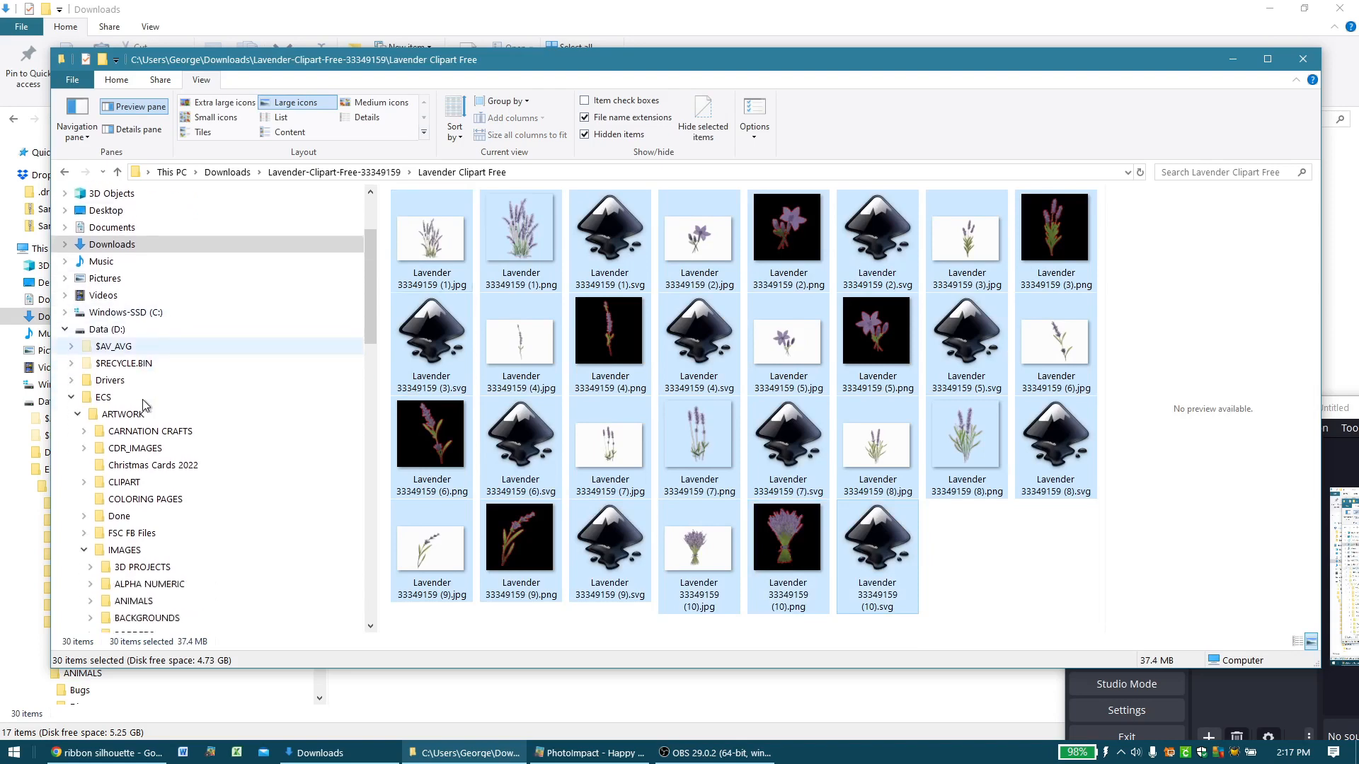
scroll(145, 405, "down", 7)
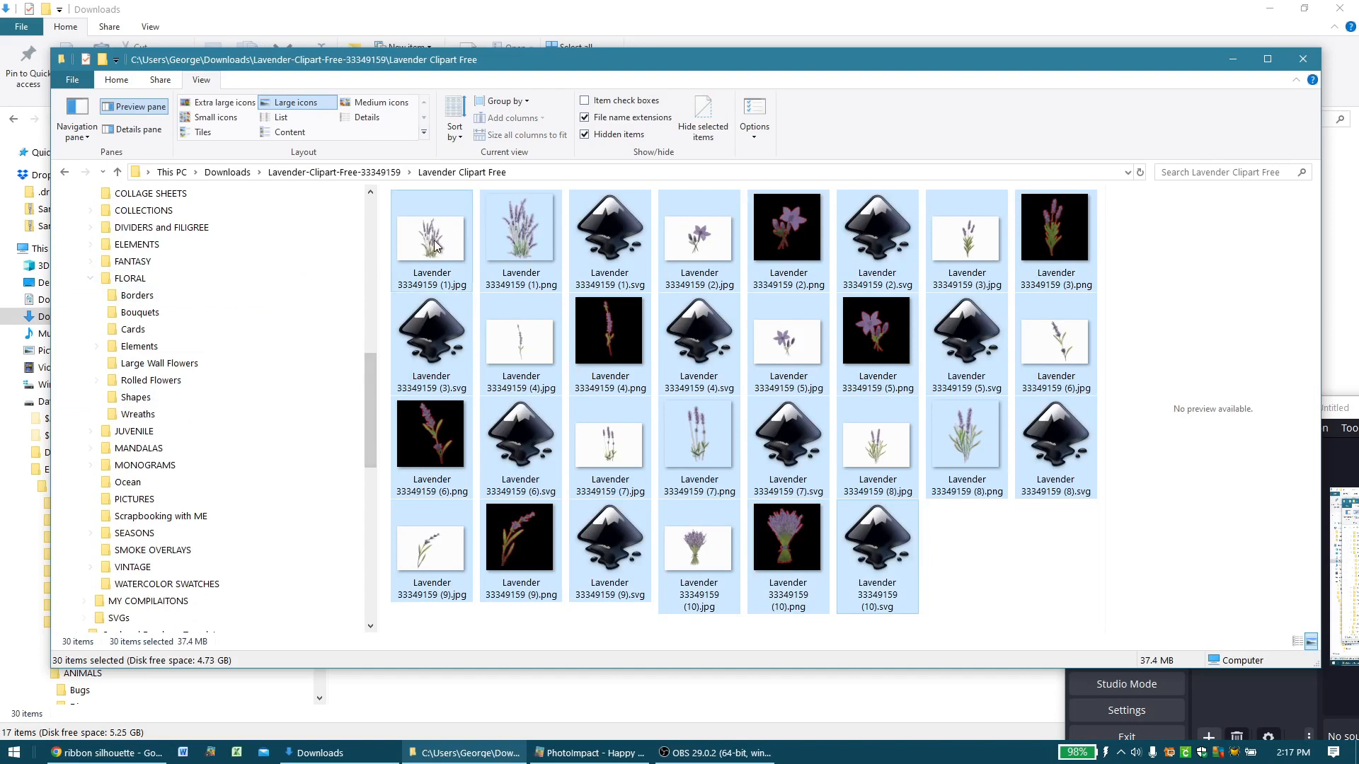
left_click_drag(435, 245, 188, 356)
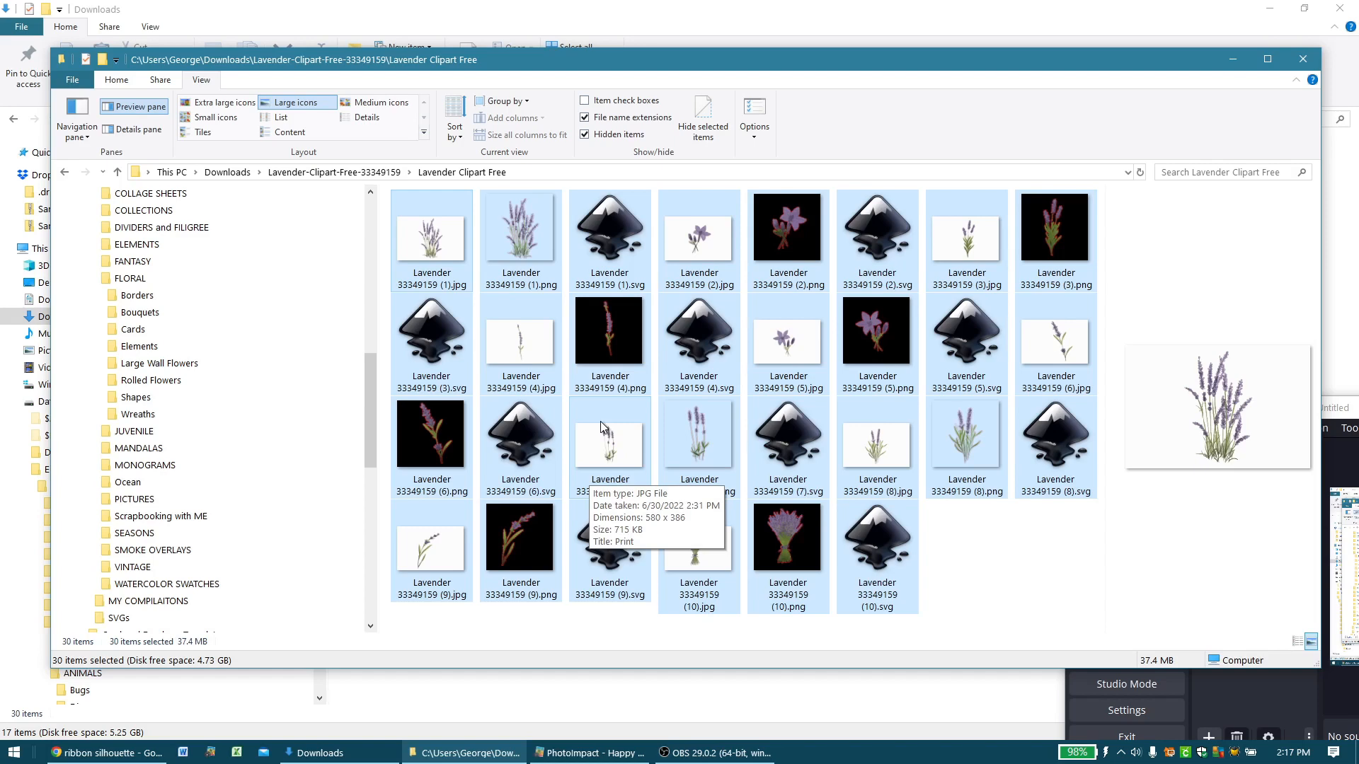
- Go back to Downloads and delete the extracted Lavender-Clipart-Free-33349159 folder
left_click(65, 175)
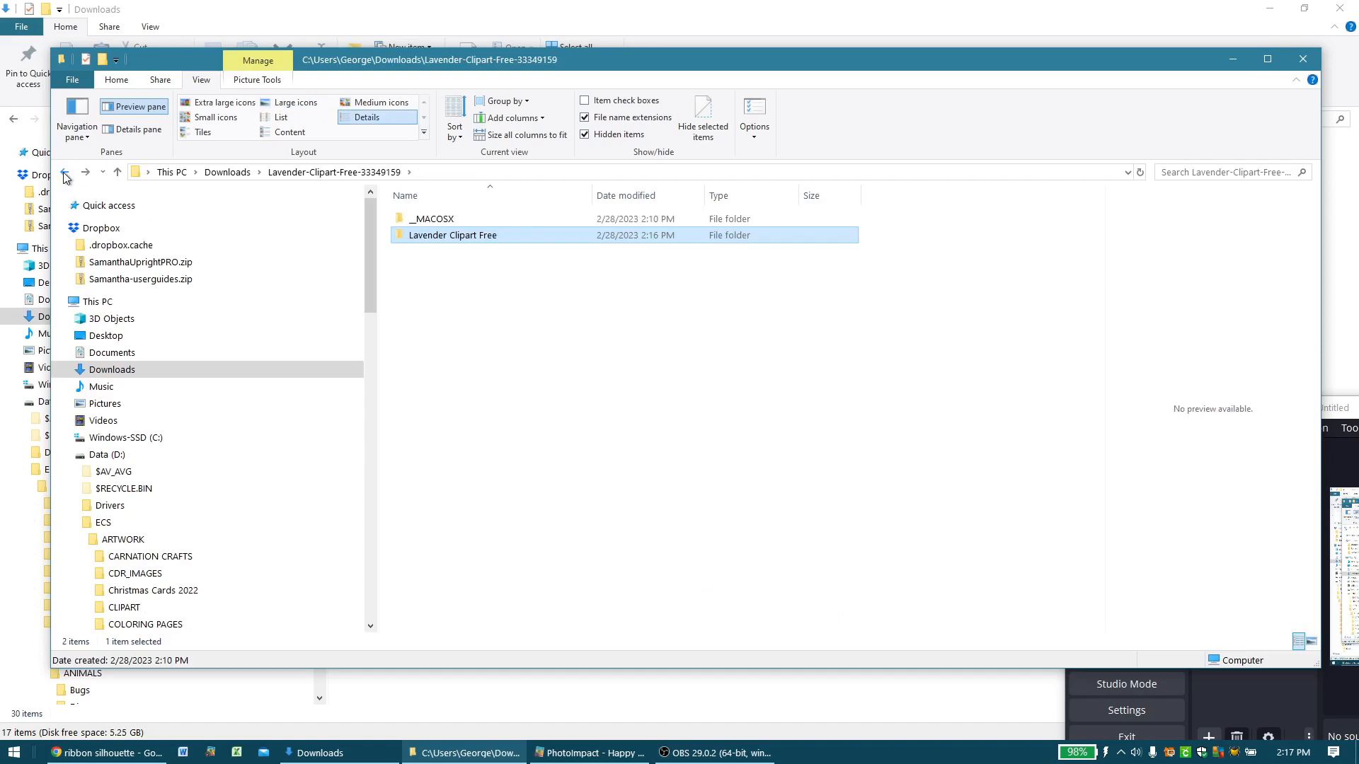
left_click(65, 175)
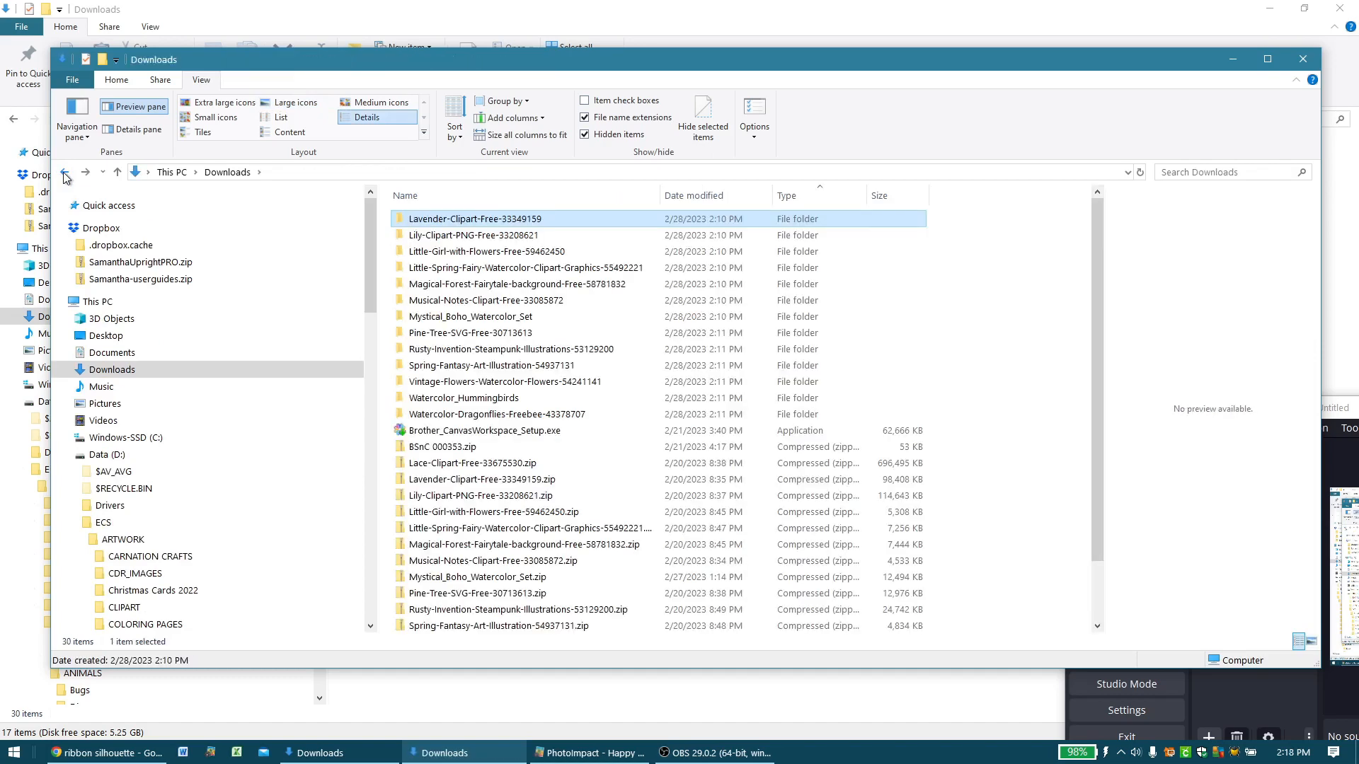
key("Delete")
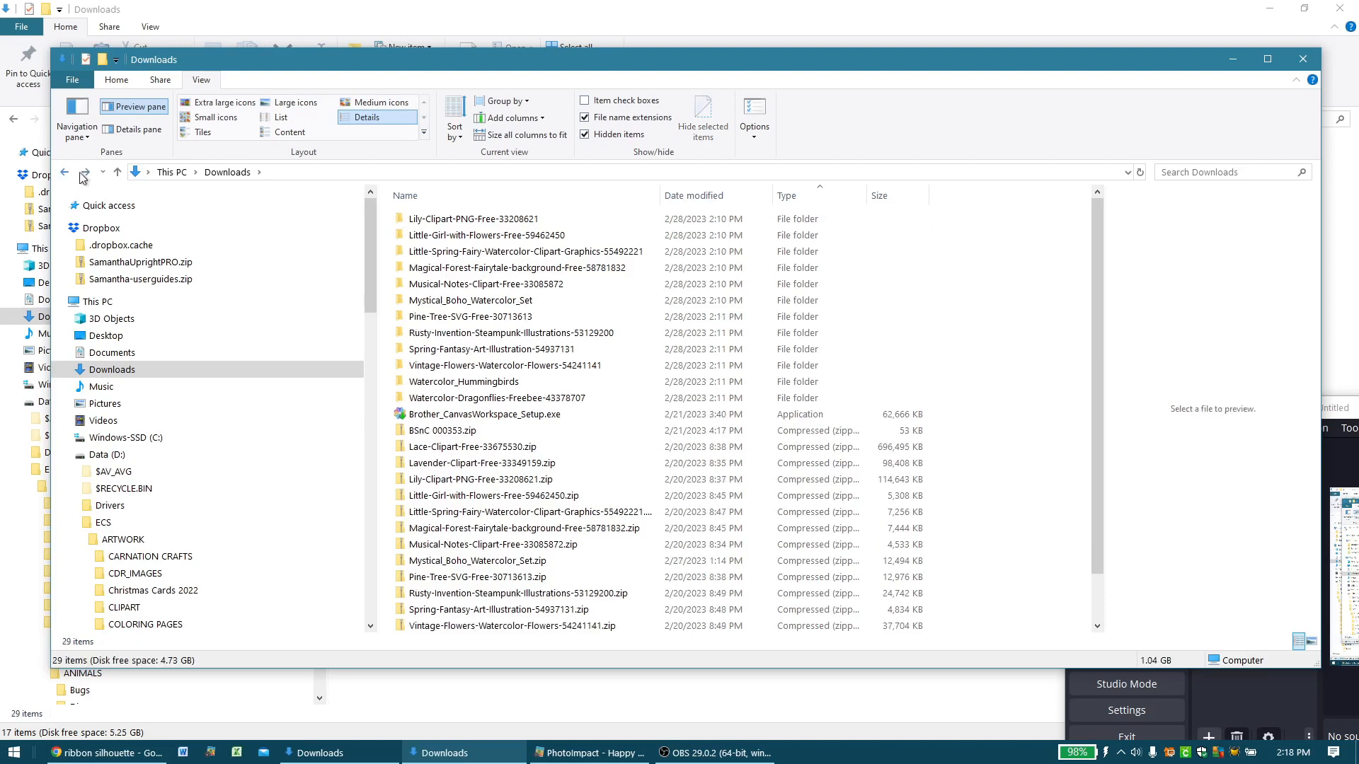
- Move Lavender-Clipart-Free-33349159.zip from Downloads into the Done folder under ARTWORK
left_click(441, 470)
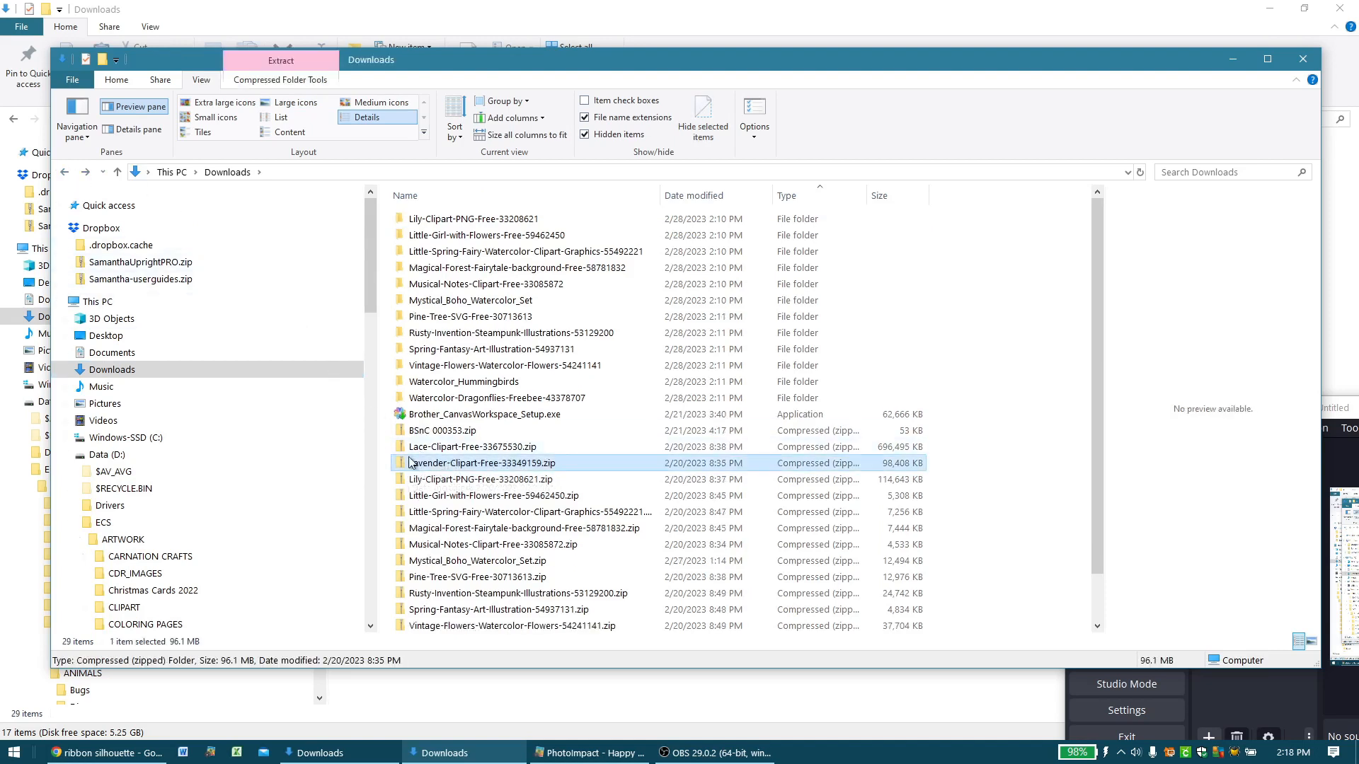
left_click_drag(368, 279, 374, 342)
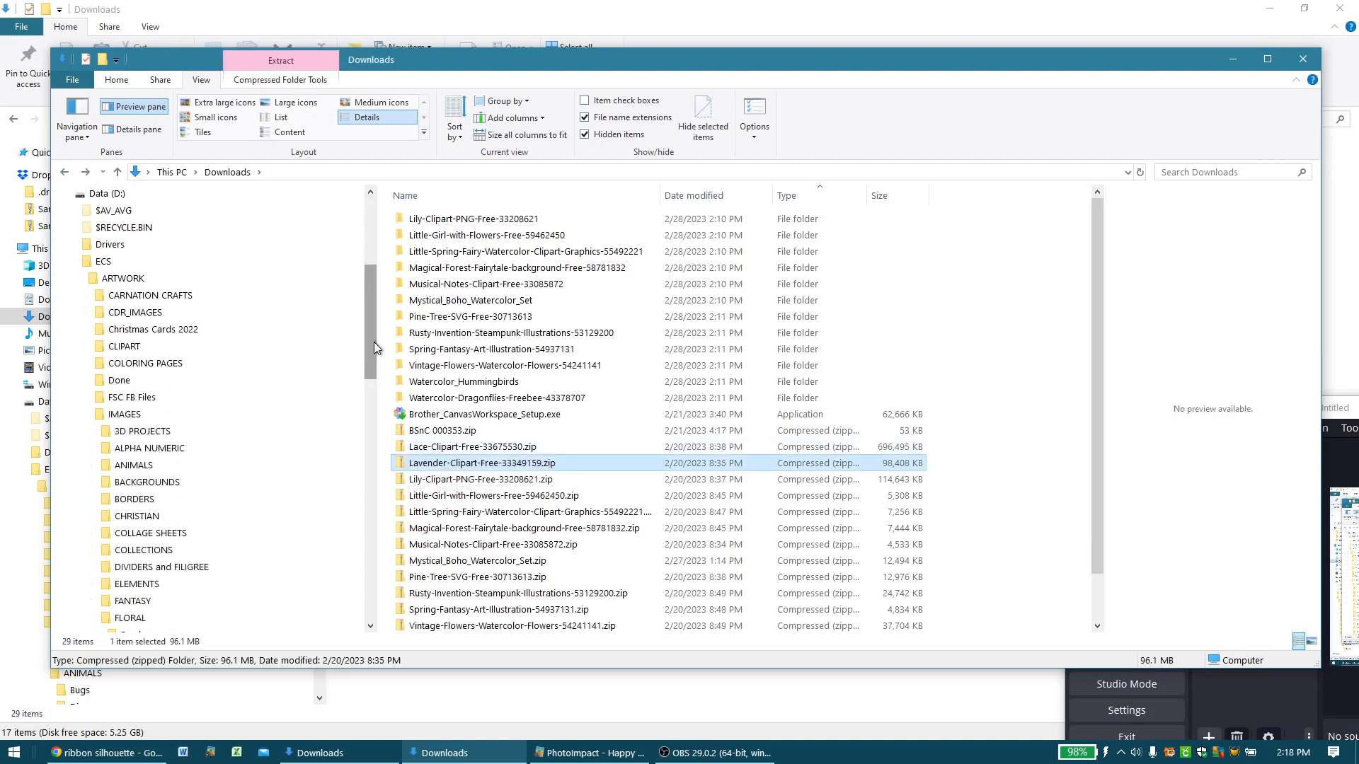
left_click_drag(461, 466, 170, 387)
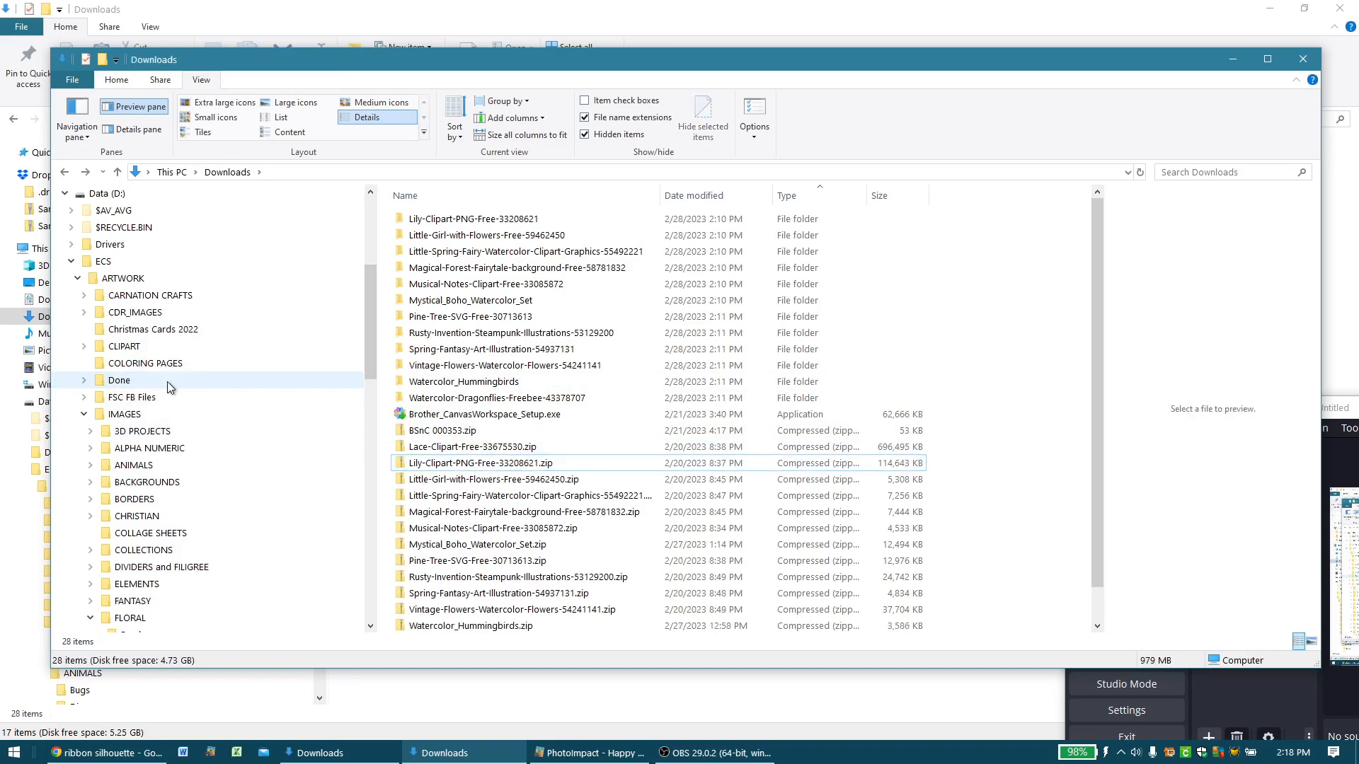
- Sort the contents of the Lily-Clipart-PNG-Free-33208621 folder by type and delete all its DXF and EPS files
double_click(458, 219)
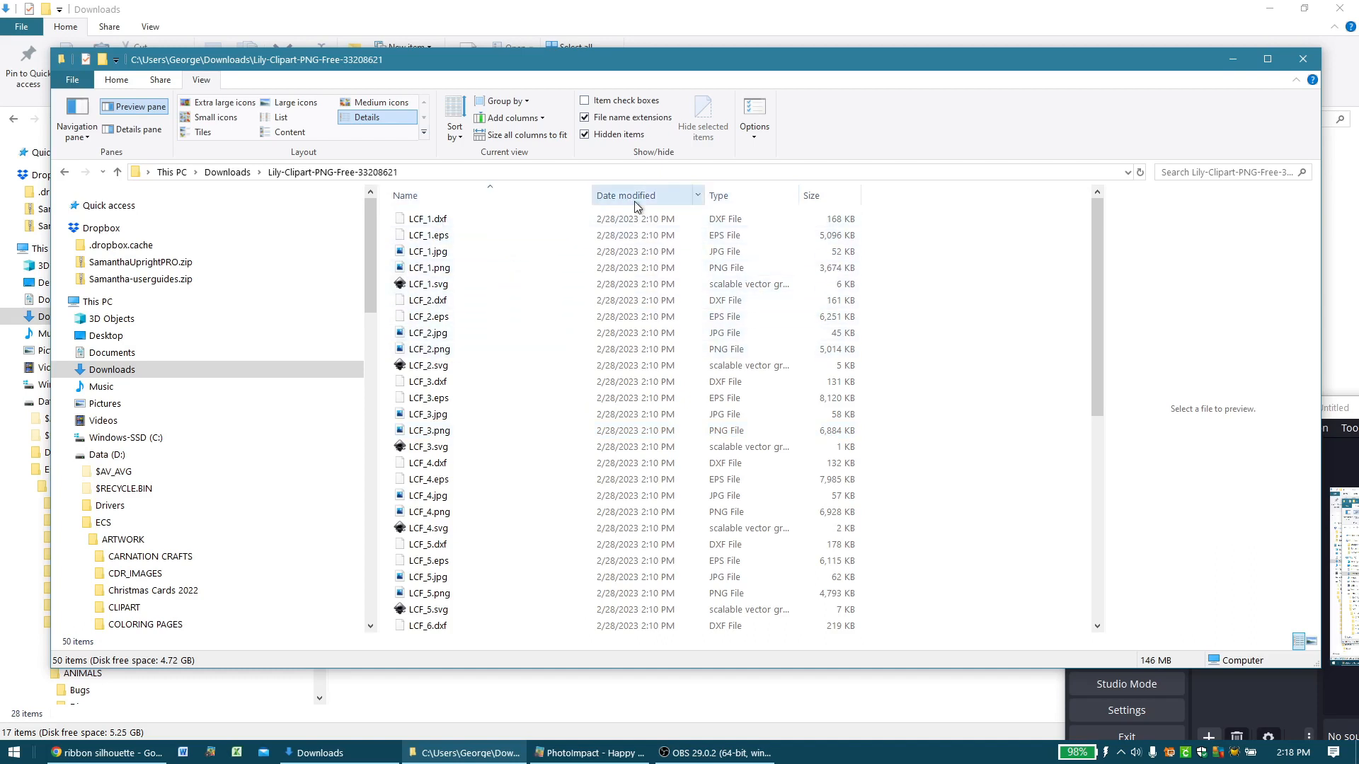
left_click(733, 197)
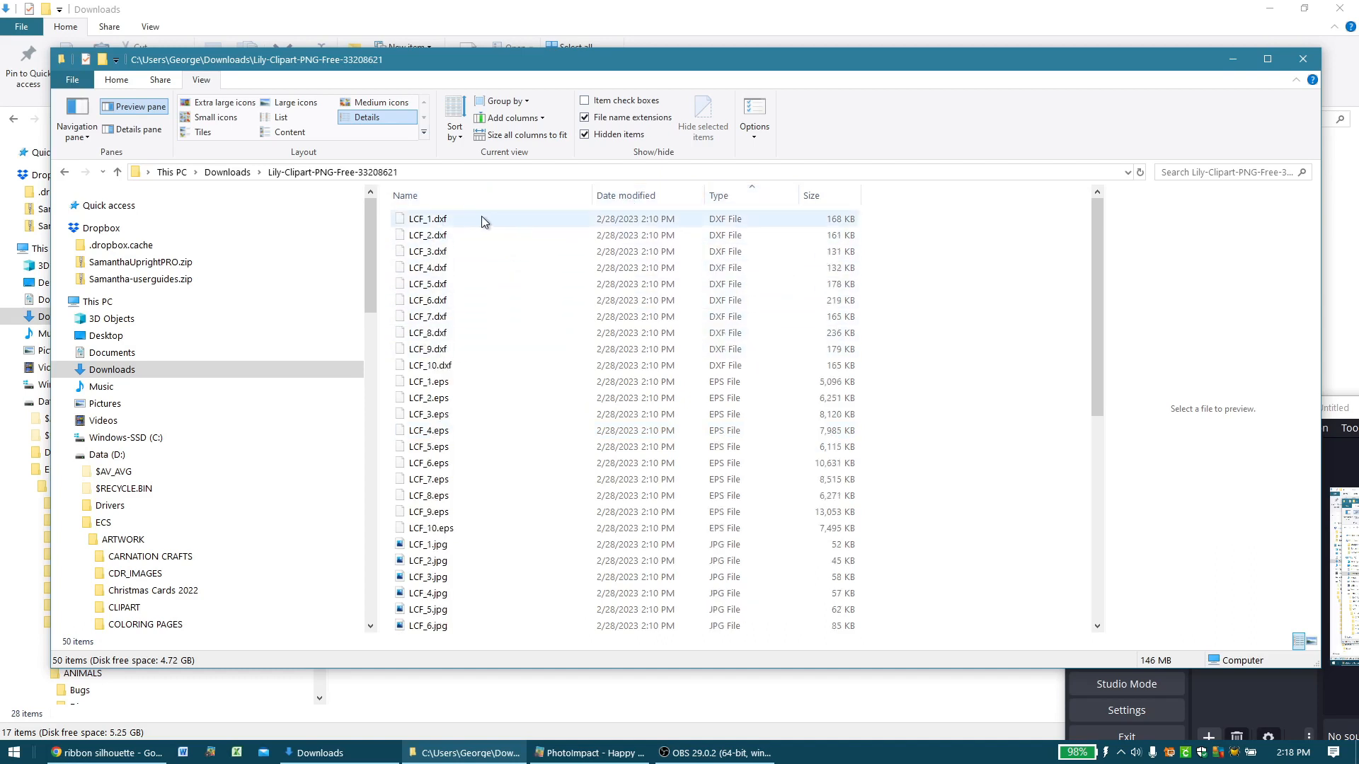
left_click(440, 221)
key("shift+Down")
key("shift+Down")
key("shift+Down")
key("shift+Down")
key("shift+Down")
key("shift+Down")
key("shift+Down")
key("shift+Down")
key("shift+Down")
key("shift+Down")
key("shift+Down")
key("shift+Down")
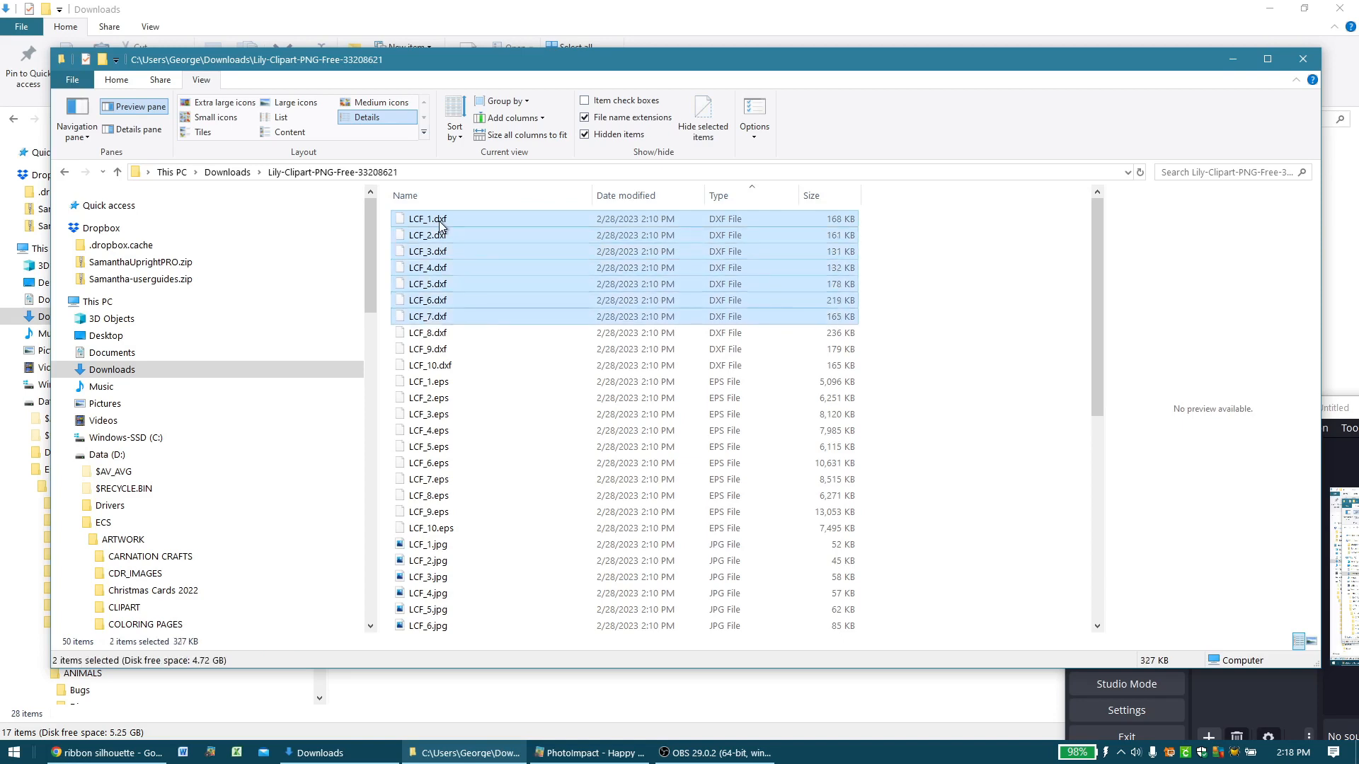
key("shift+Down")
key("shift+Down")
key("shift+Down")
key("shift+Down")
key("shift+Down")
key("shift+Down")
key("shift+Down")
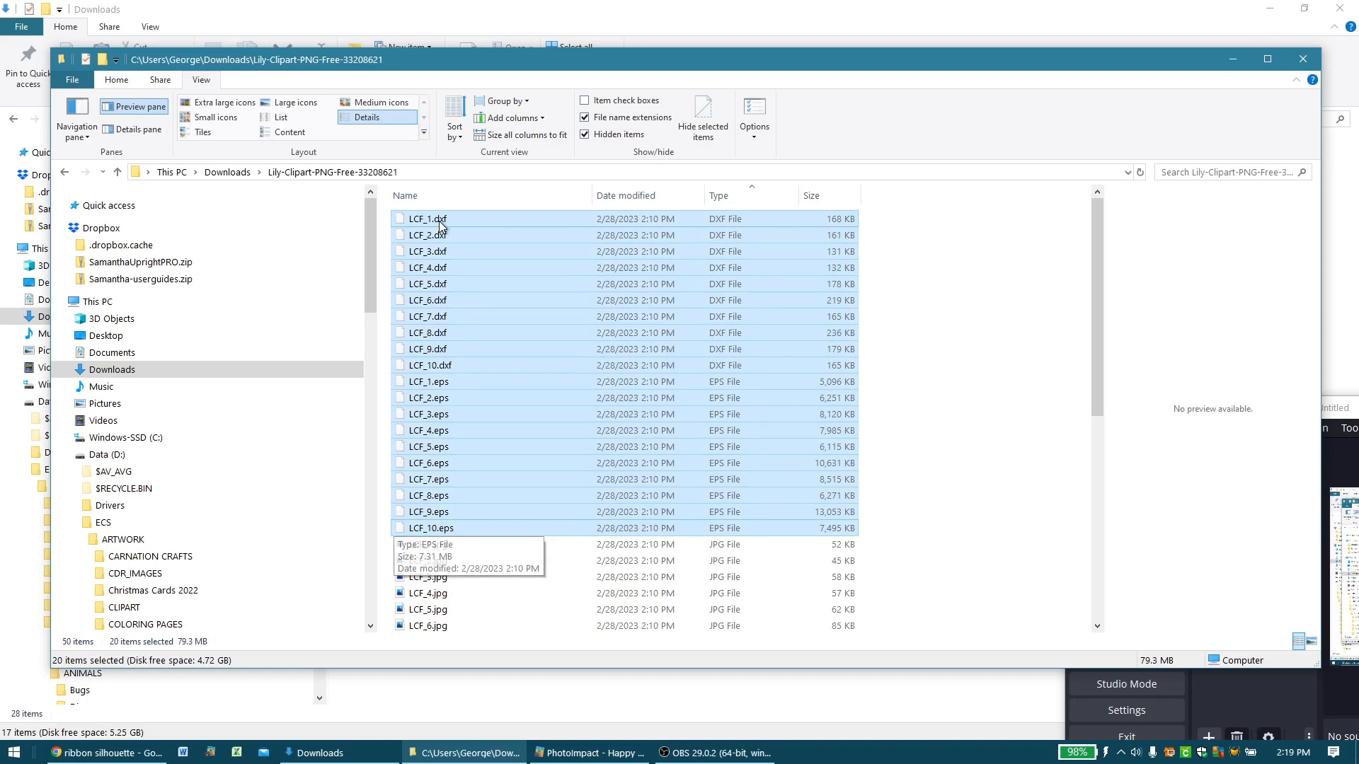
key("Delete")
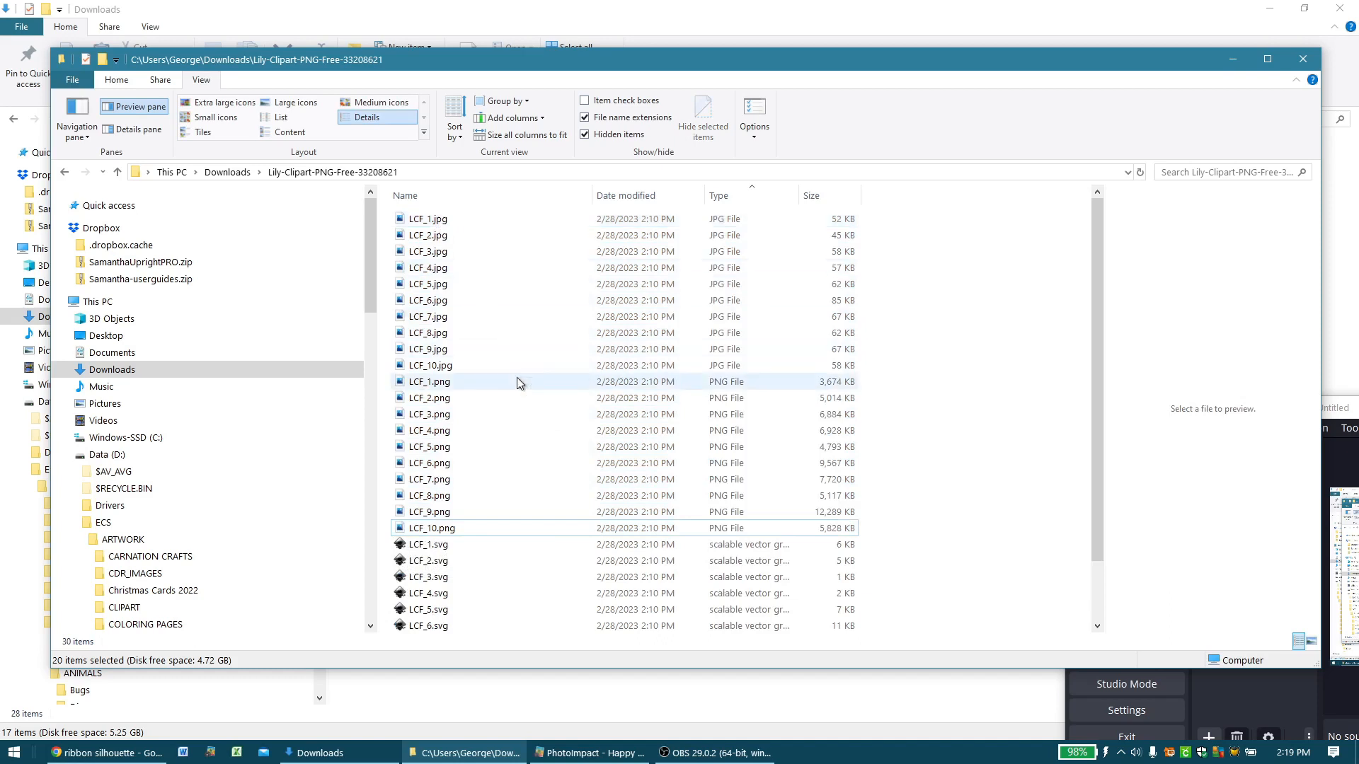
- Select all ten LCF JPG files in the Lily-Clipart-PNG-Free-33208621 folder
mouse_move(517, 378)
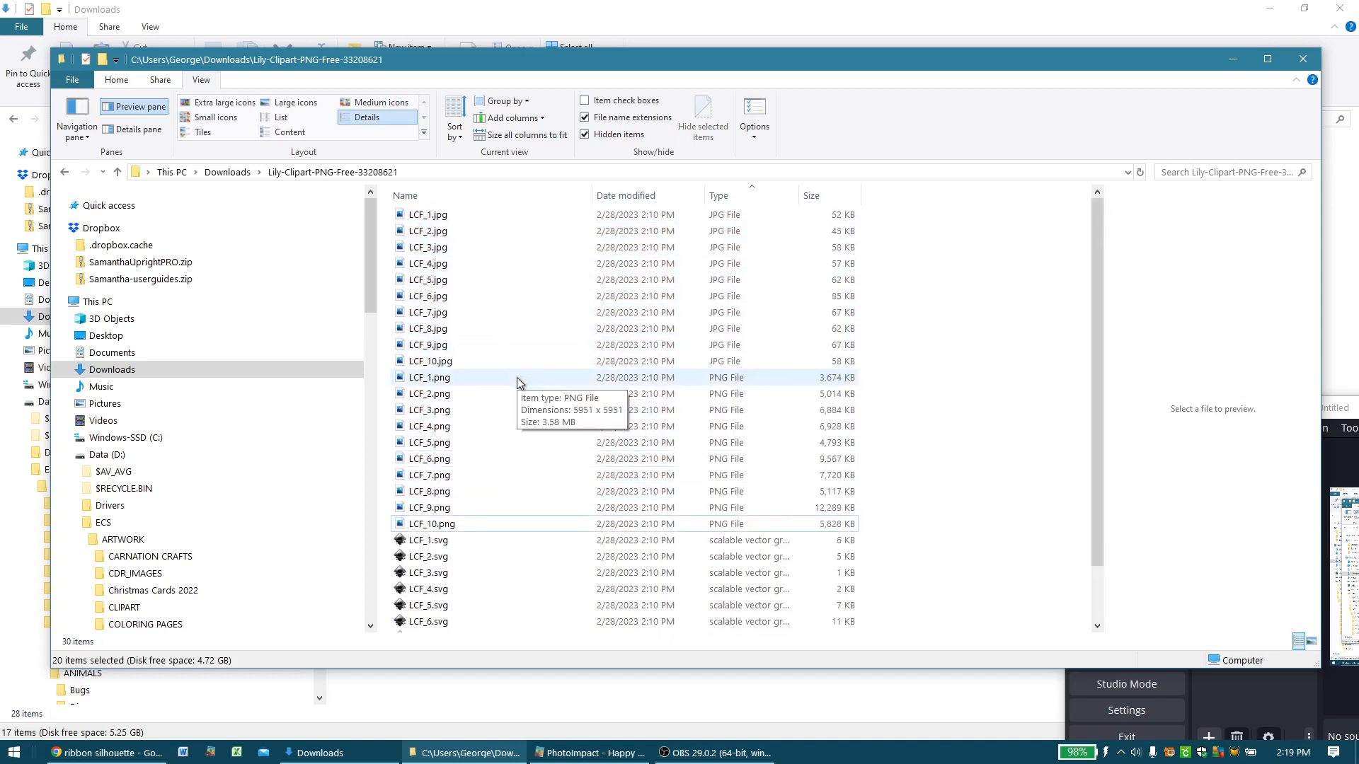
left_click(422, 221)
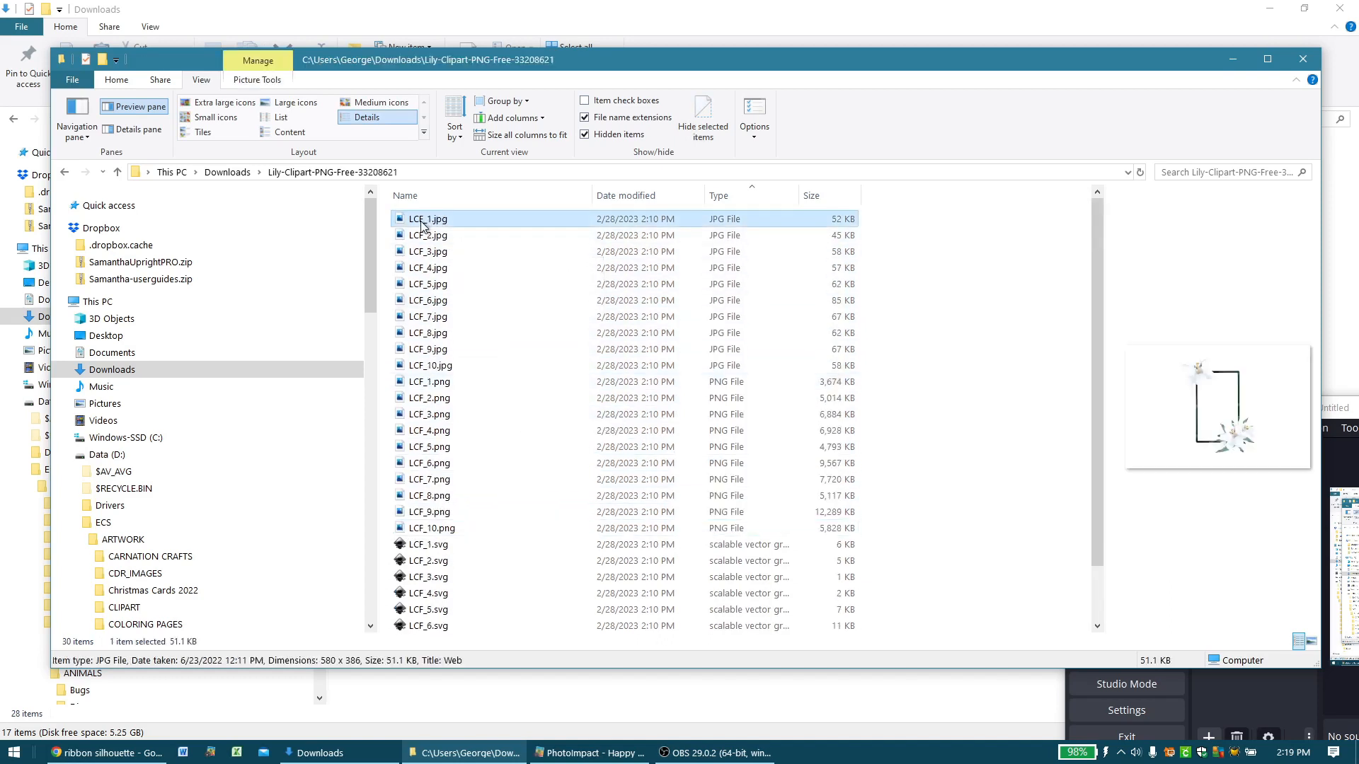
key("Down")
key("Down")
key("Down")
key("Down")
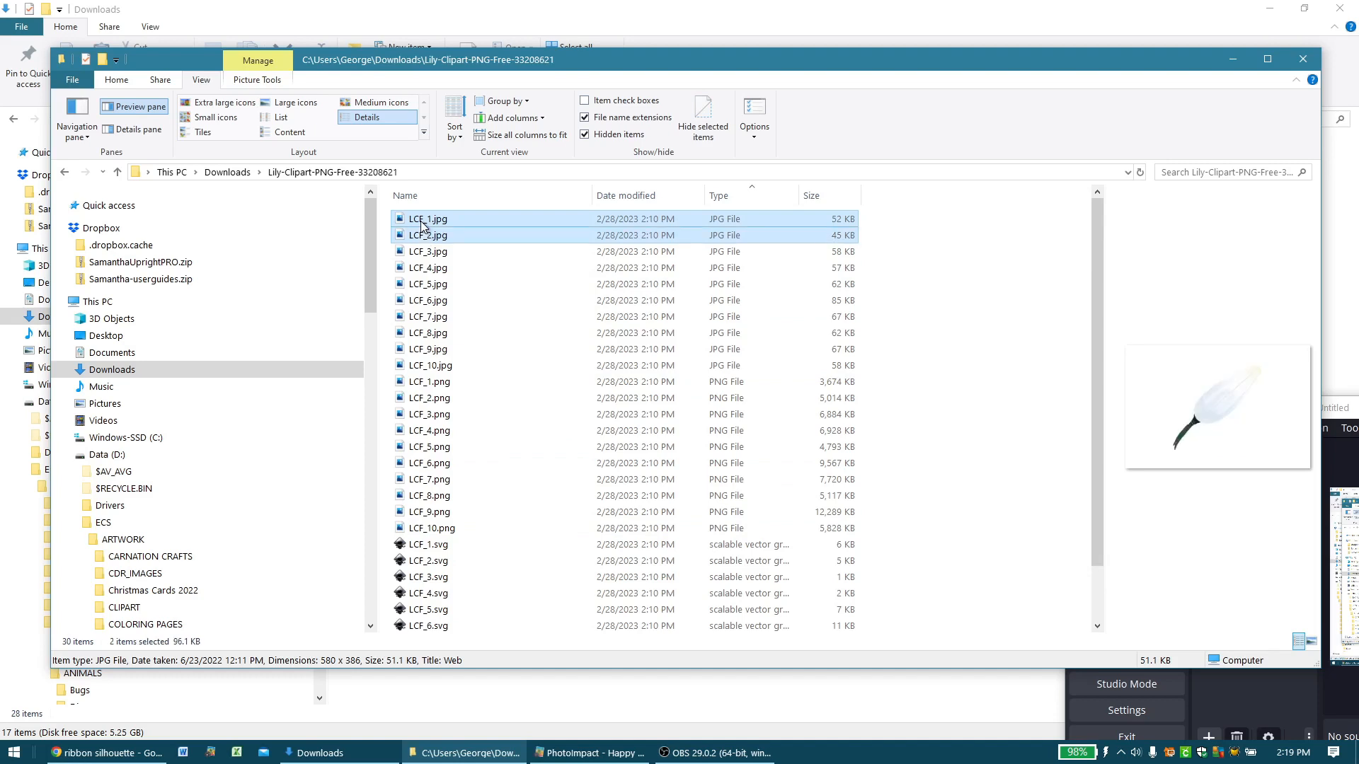
key("Up")
key("Up")
key("shift+Up")
key("shift+Up")
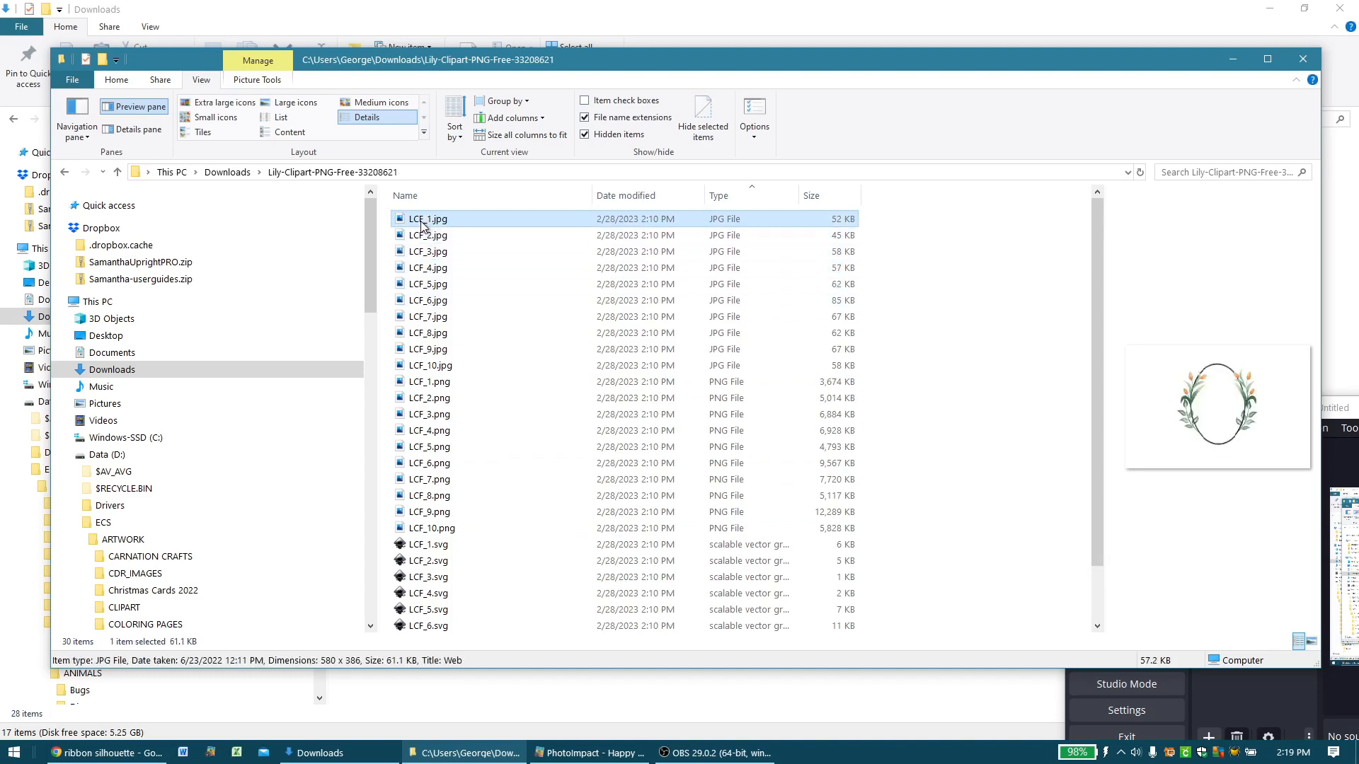
key("shift+Down")
key("shift+Down")
key("shift+Down")
key("shift+Down")
key("shift+Down")
key("shift+Down")
key("shift+Down")
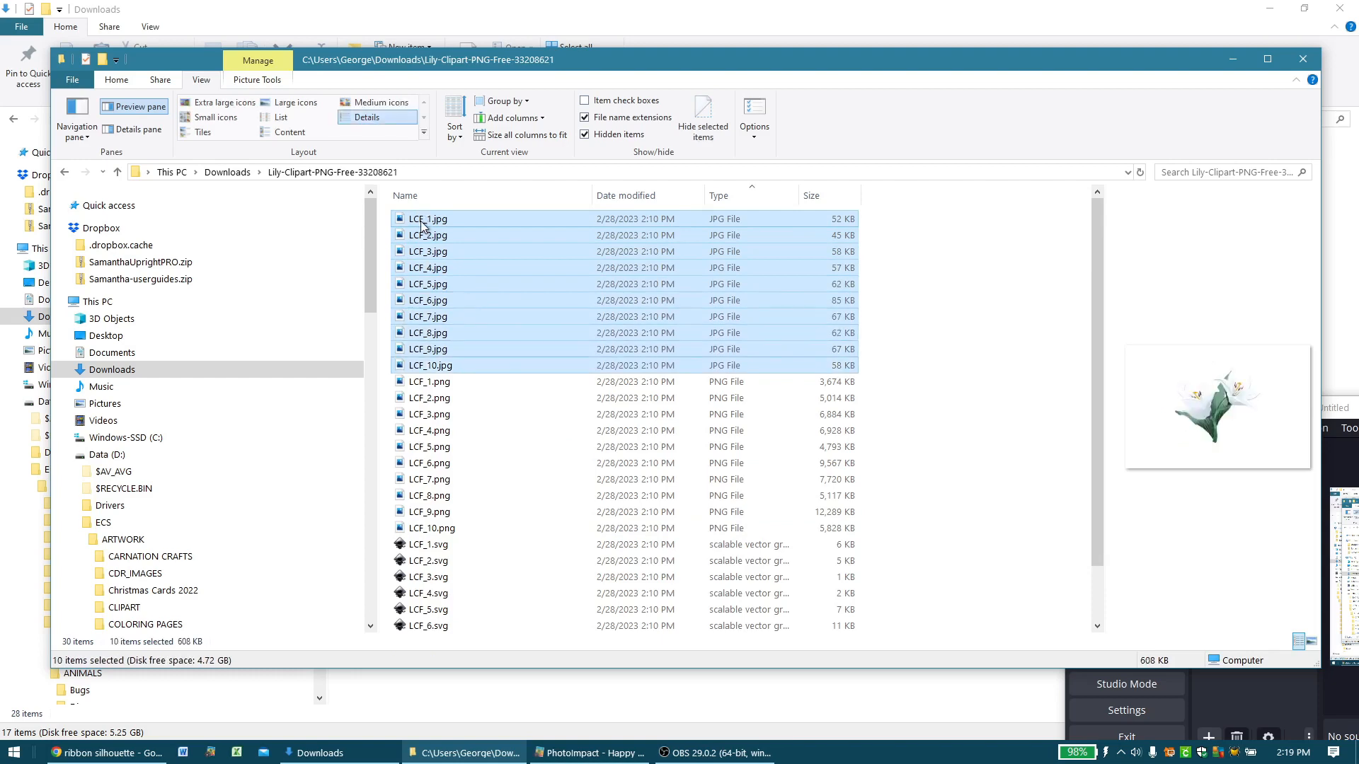
right_click(422, 223)
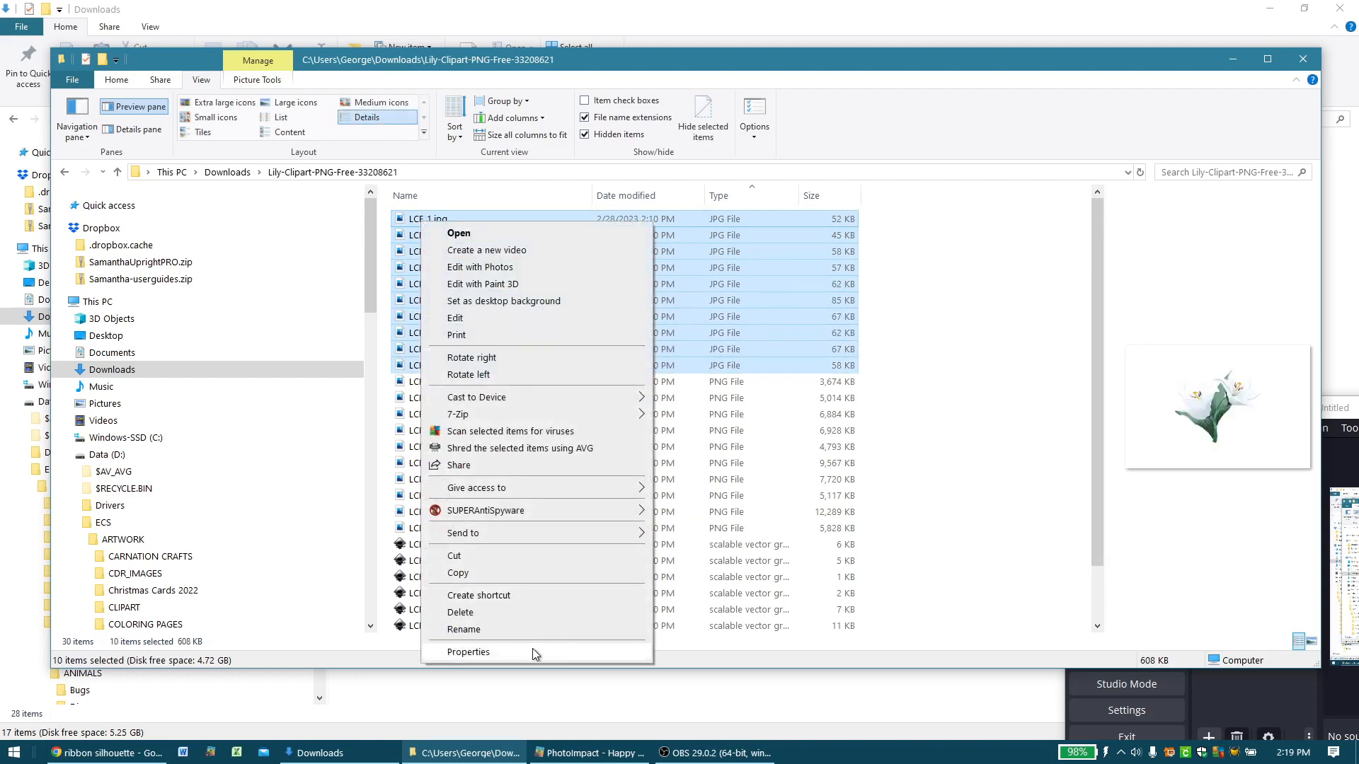
left_click(504, 630)
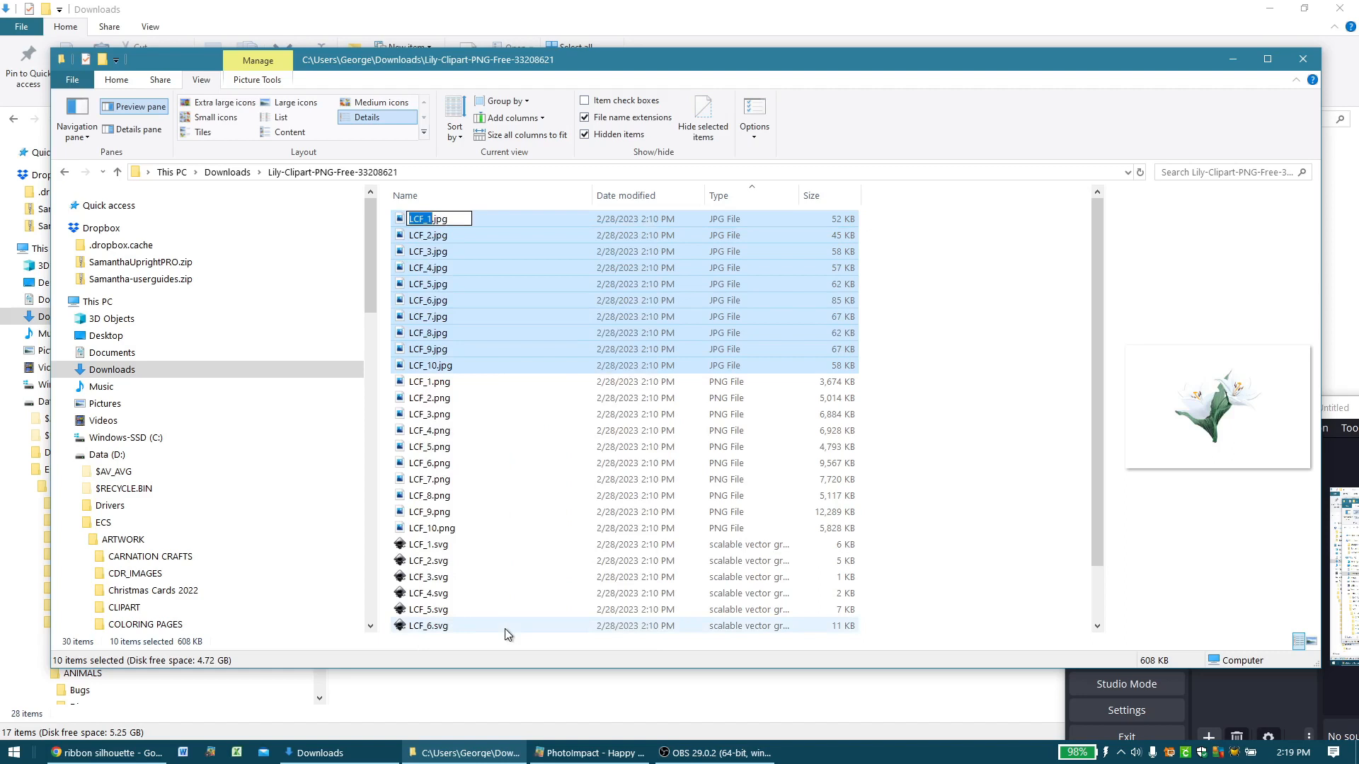
type("Lily")
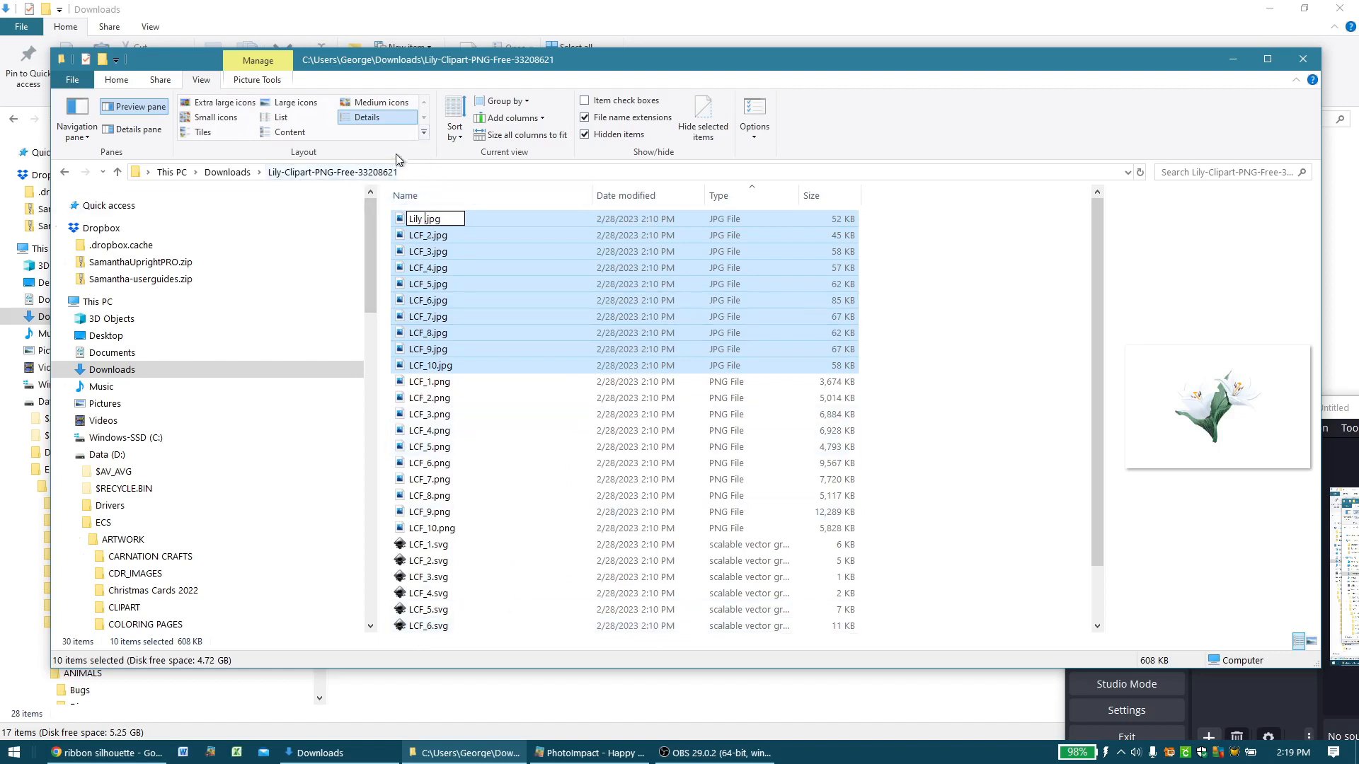
left_click(298, 136)
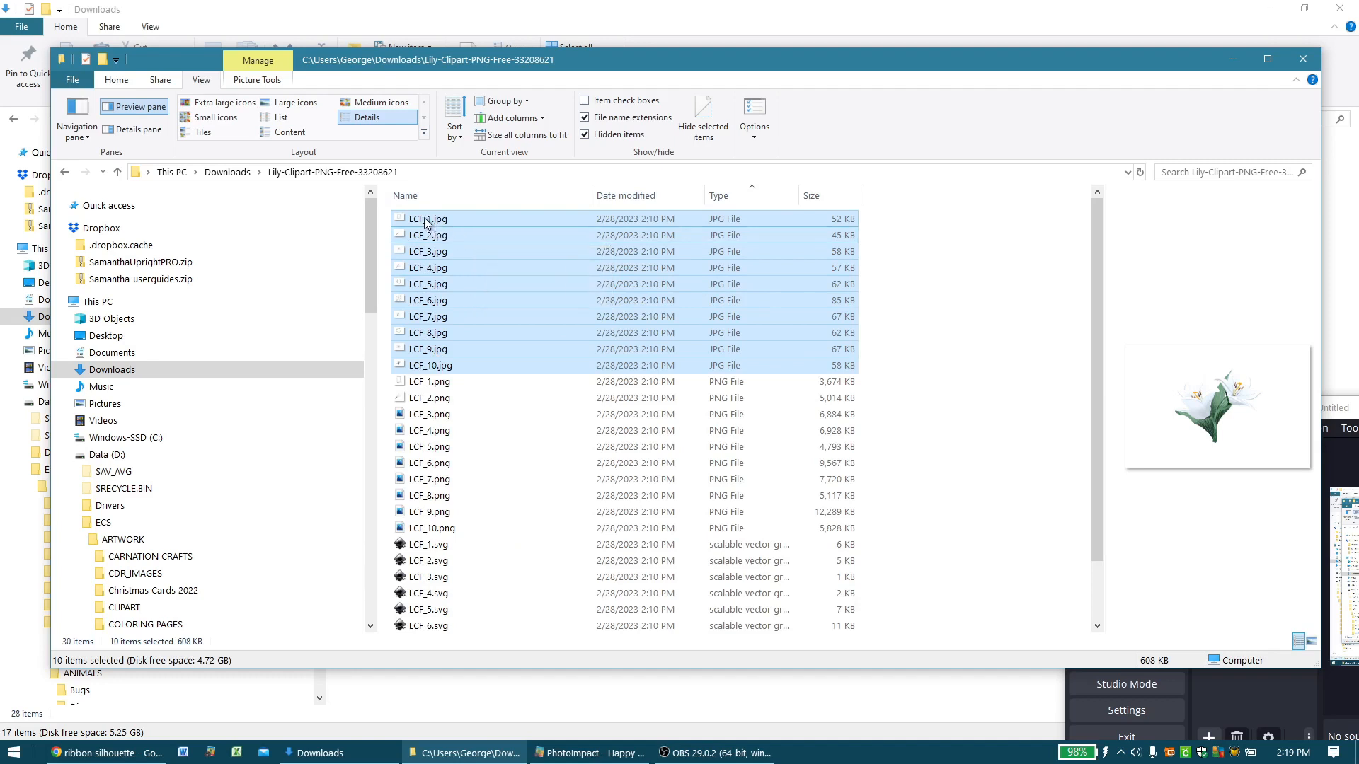
right_click(460, 220)
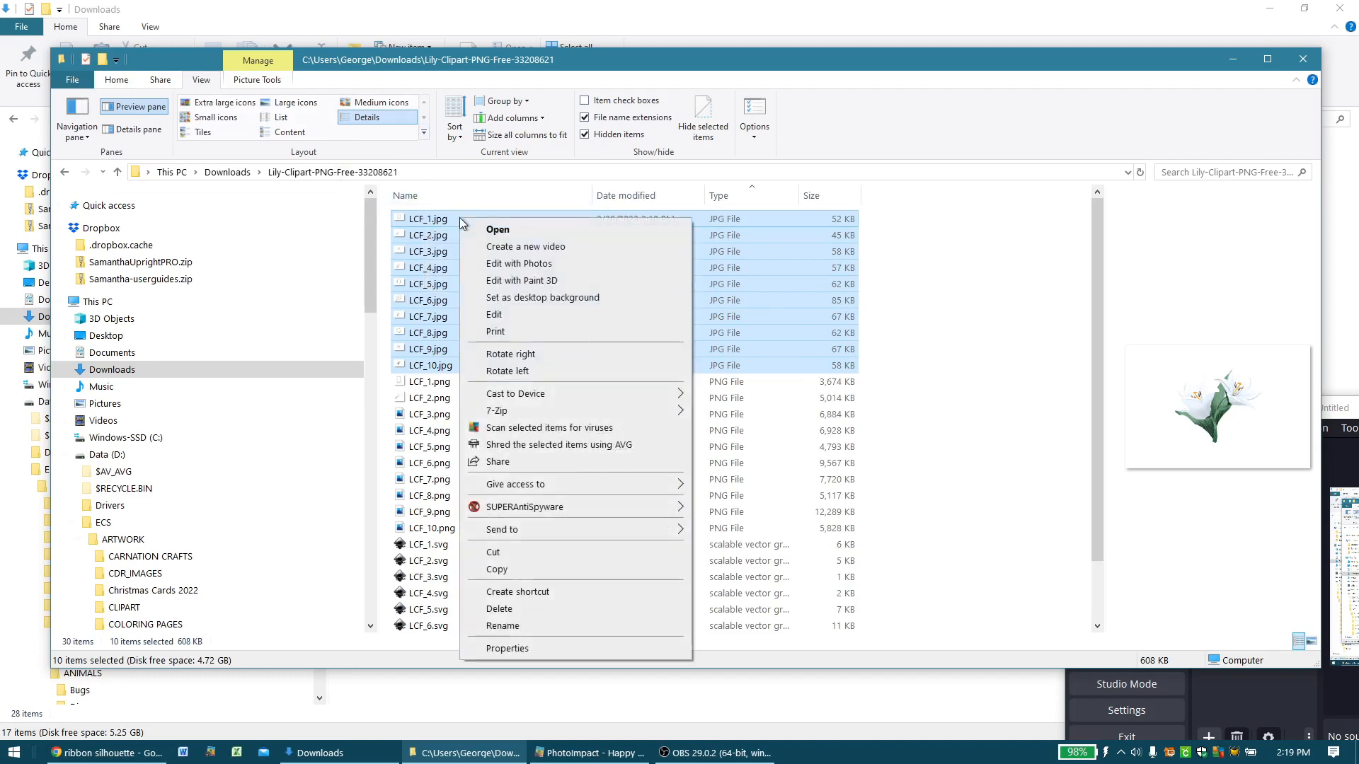
left_click(532, 629)
type("Lily")
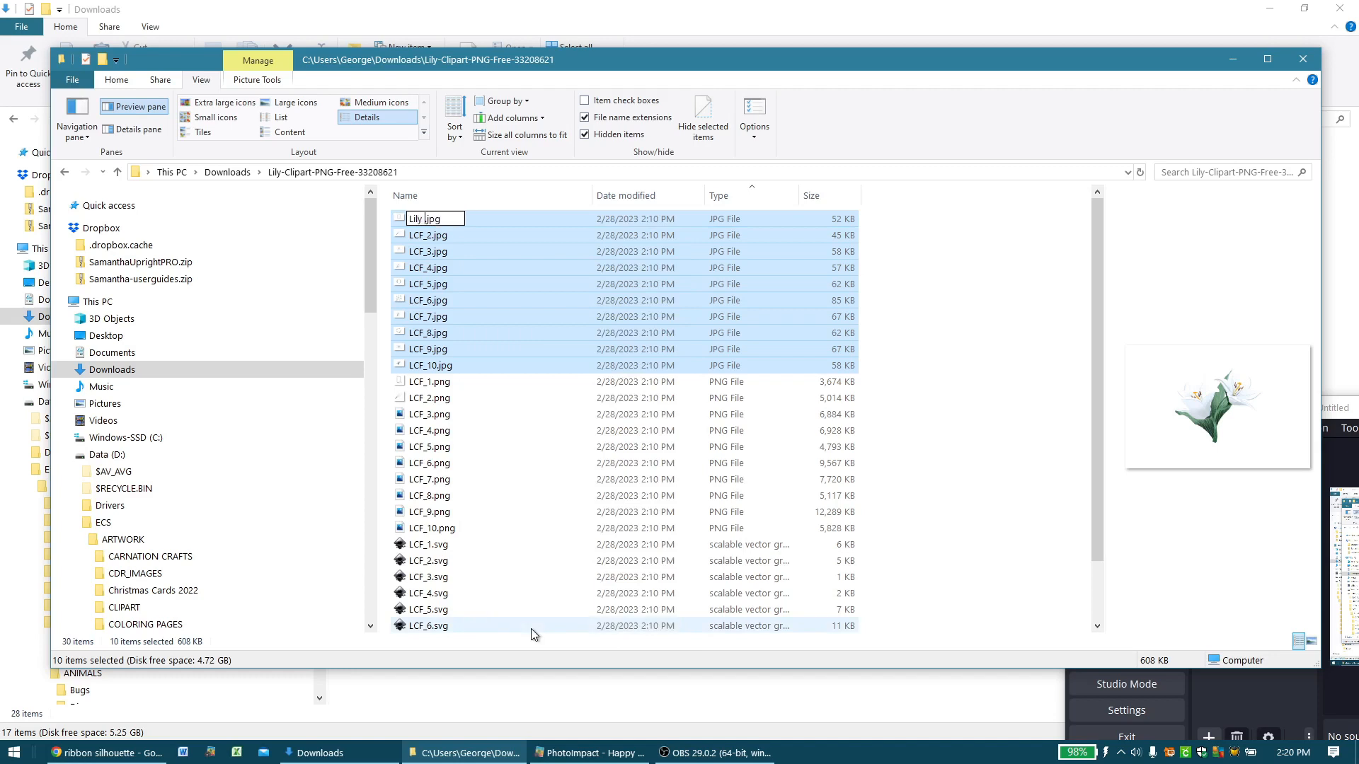
type(" 33208621")
key("Return")
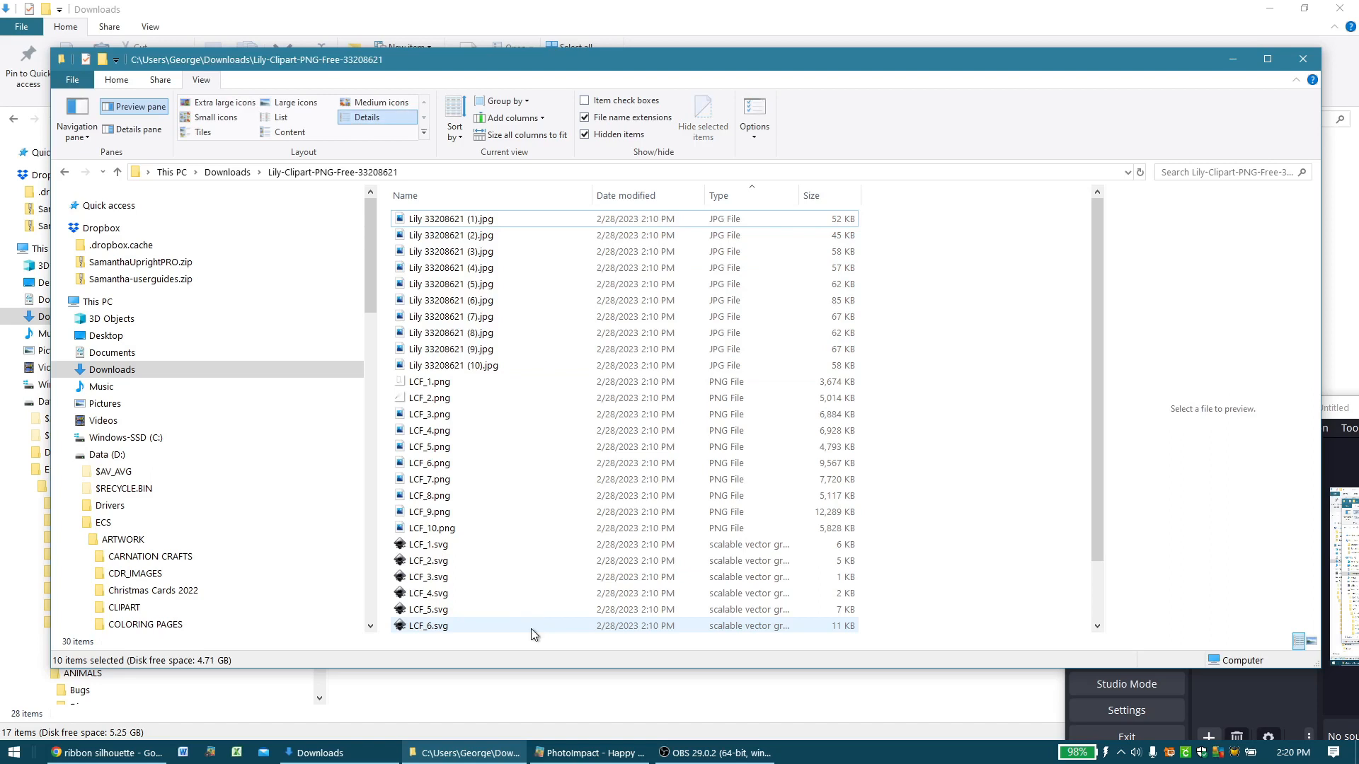
- Copy the base name Lily 33208621, without its sequence number, from the first JPG's file name
left_click(428, 222)
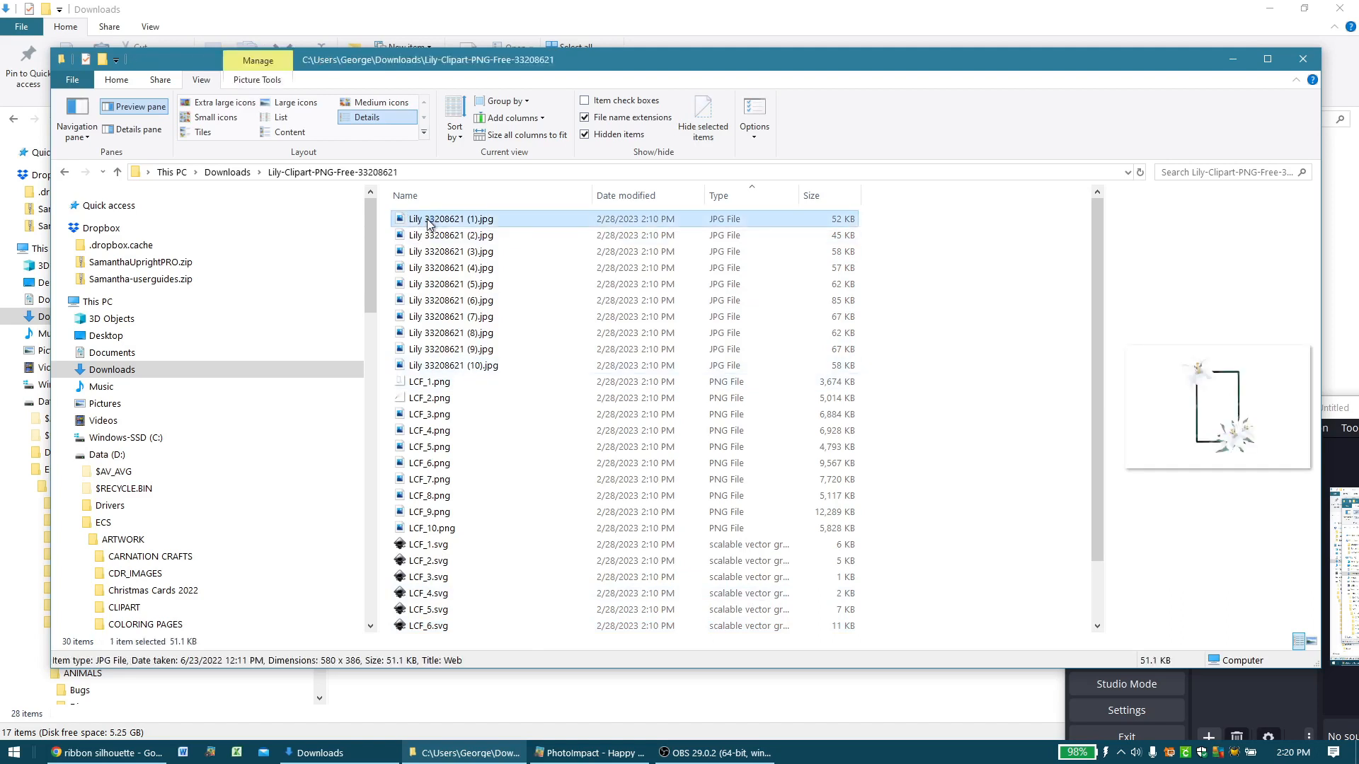
left_click(428, 222)
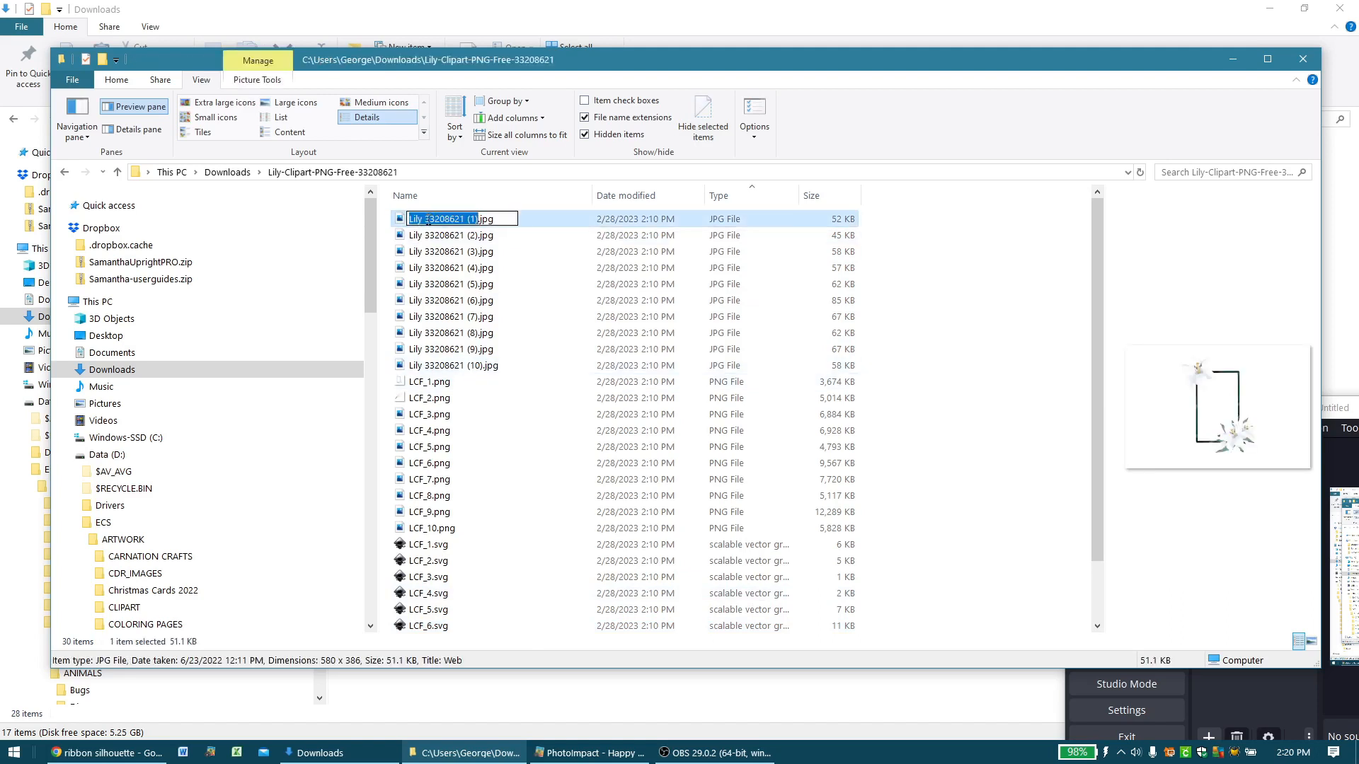
key("Home")
key("ctrl+shift+Right")
key("ctrl+shift+Right")
key("Home")
key("shift+Right")
key("shift+Right")
key("shift+Right")
key("shift+Right")
key("shift+Right")
key("shift+Right")
key("shift+Right")
key("shift+Right")
key("shift+Right")
key("shift+Right")
key("shift+Right")
key("shift+Right")
key("shift+Right")
key("ctrl+c")
left_click(430, 382)
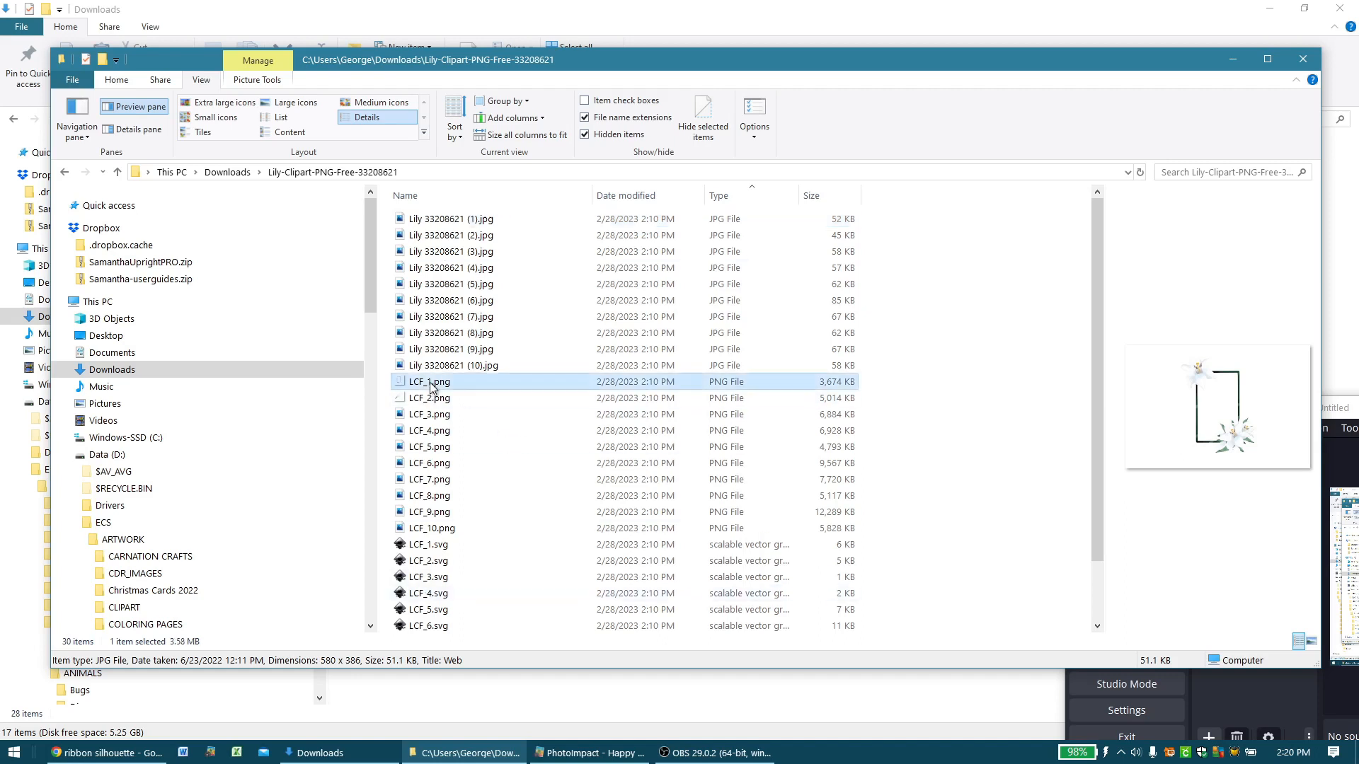
key("shift+Down")
key("shift+Down")
key("shift+Down")
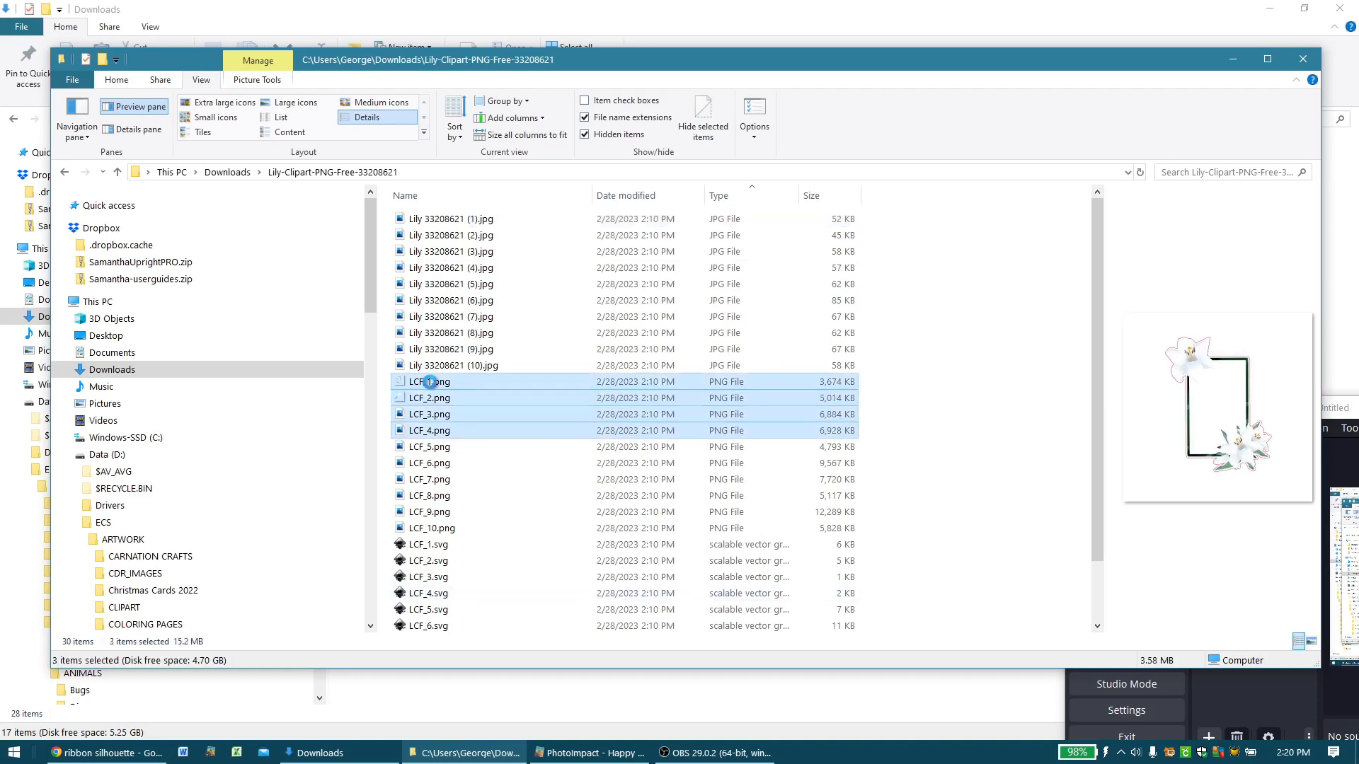
key("shift+Down")
key("shift+Down")
key("shift+Down")
key("shift+Down")
key("shift+Down")
key("shift+Down")
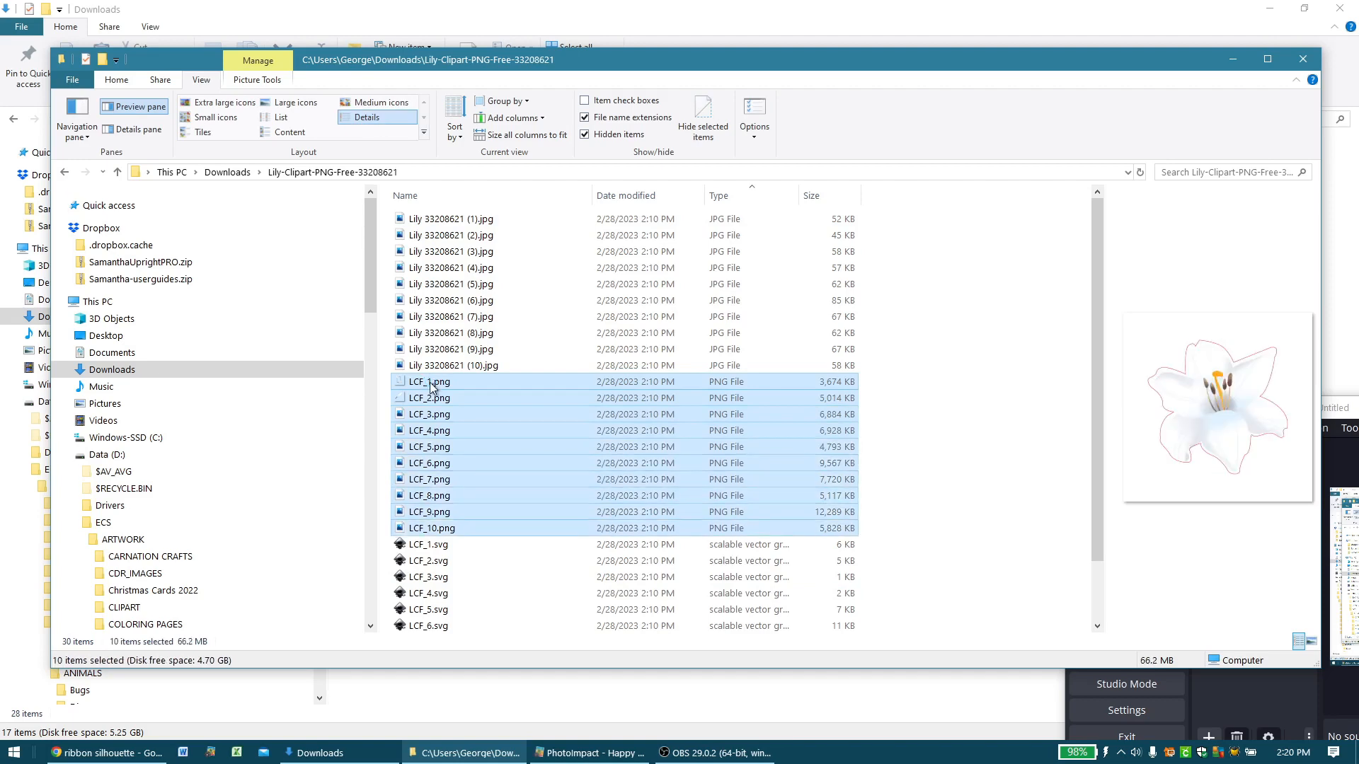
right_click(430, 382)
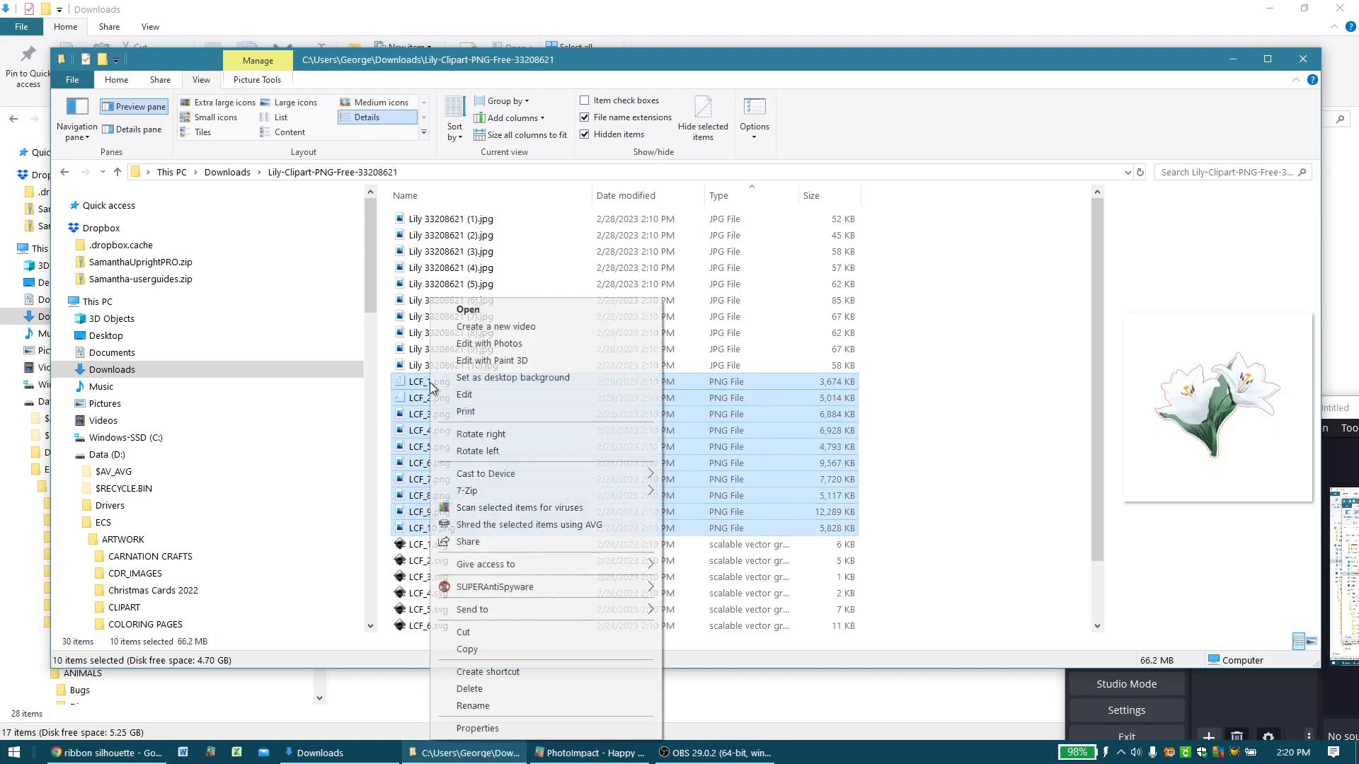
left_click(486, 703)
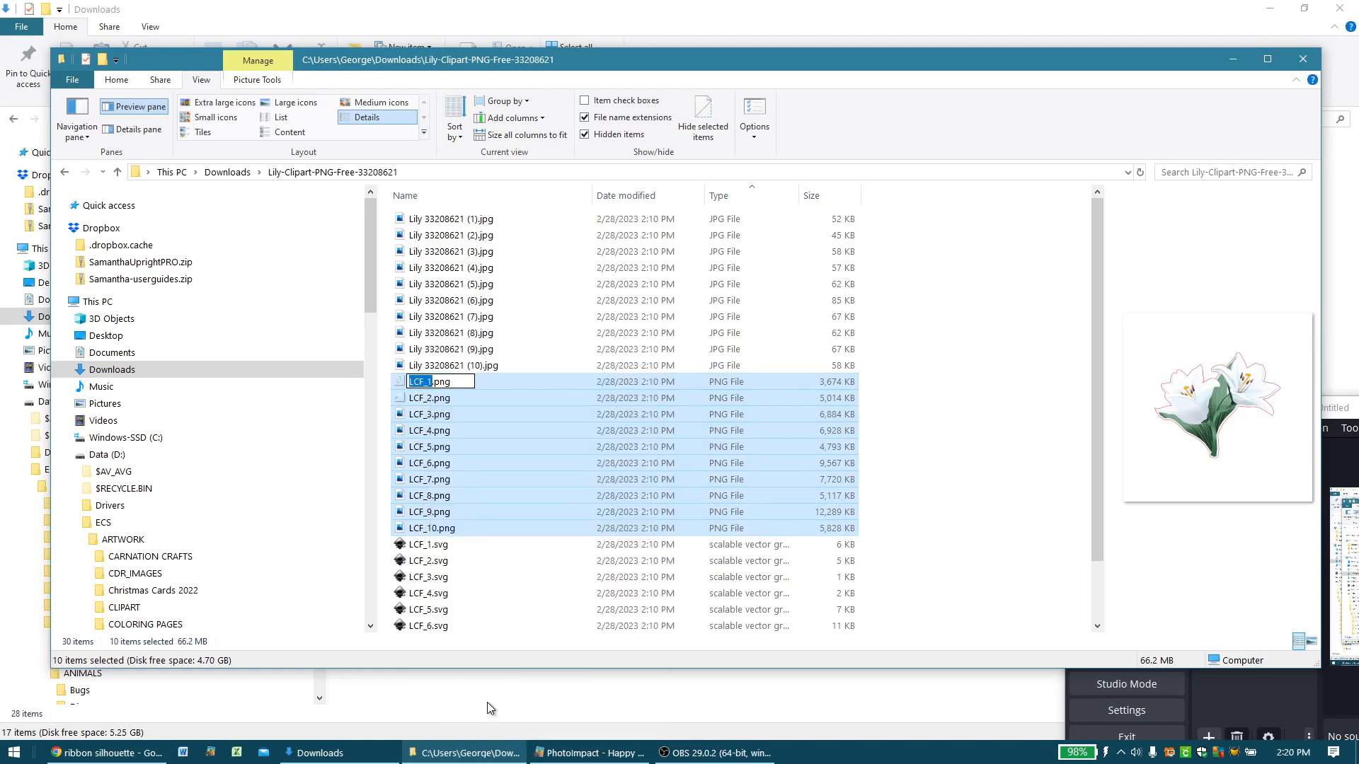
key("ctrl+v")
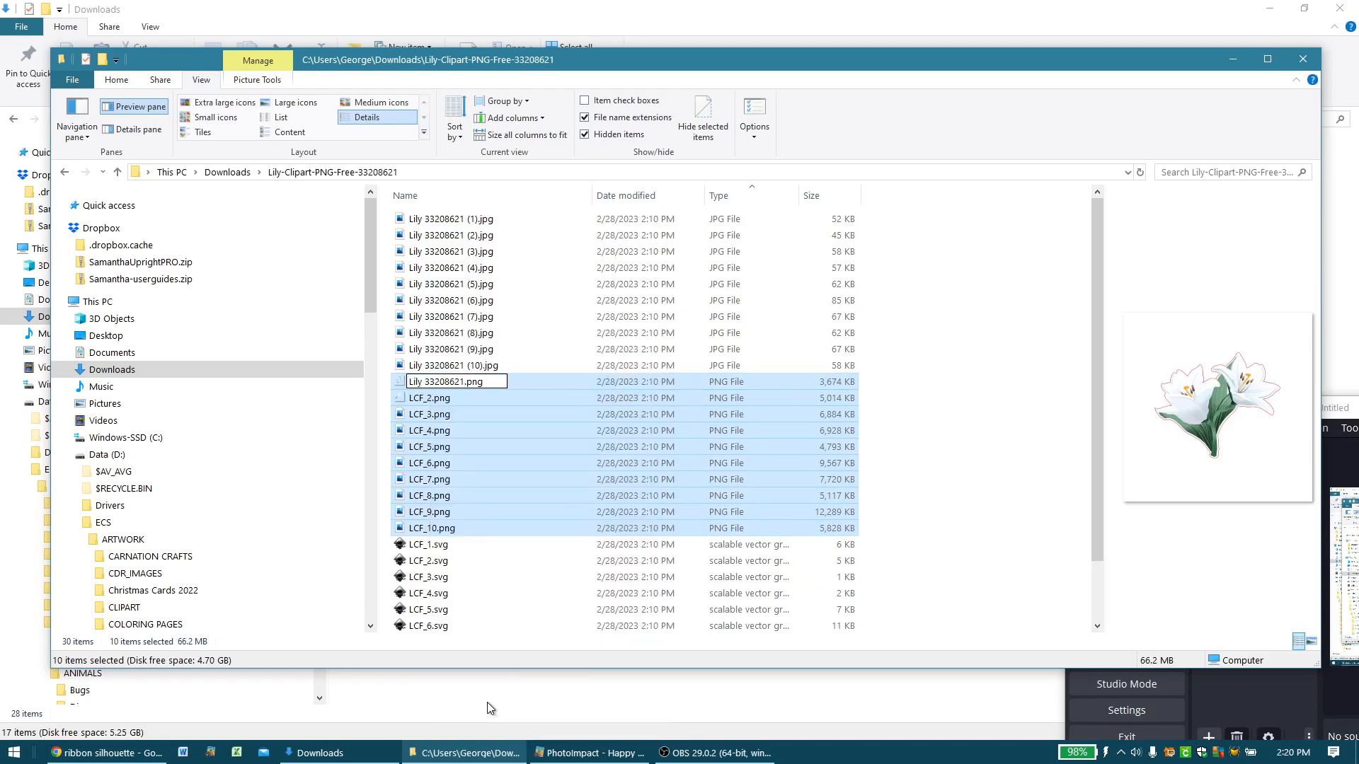
key("Return")
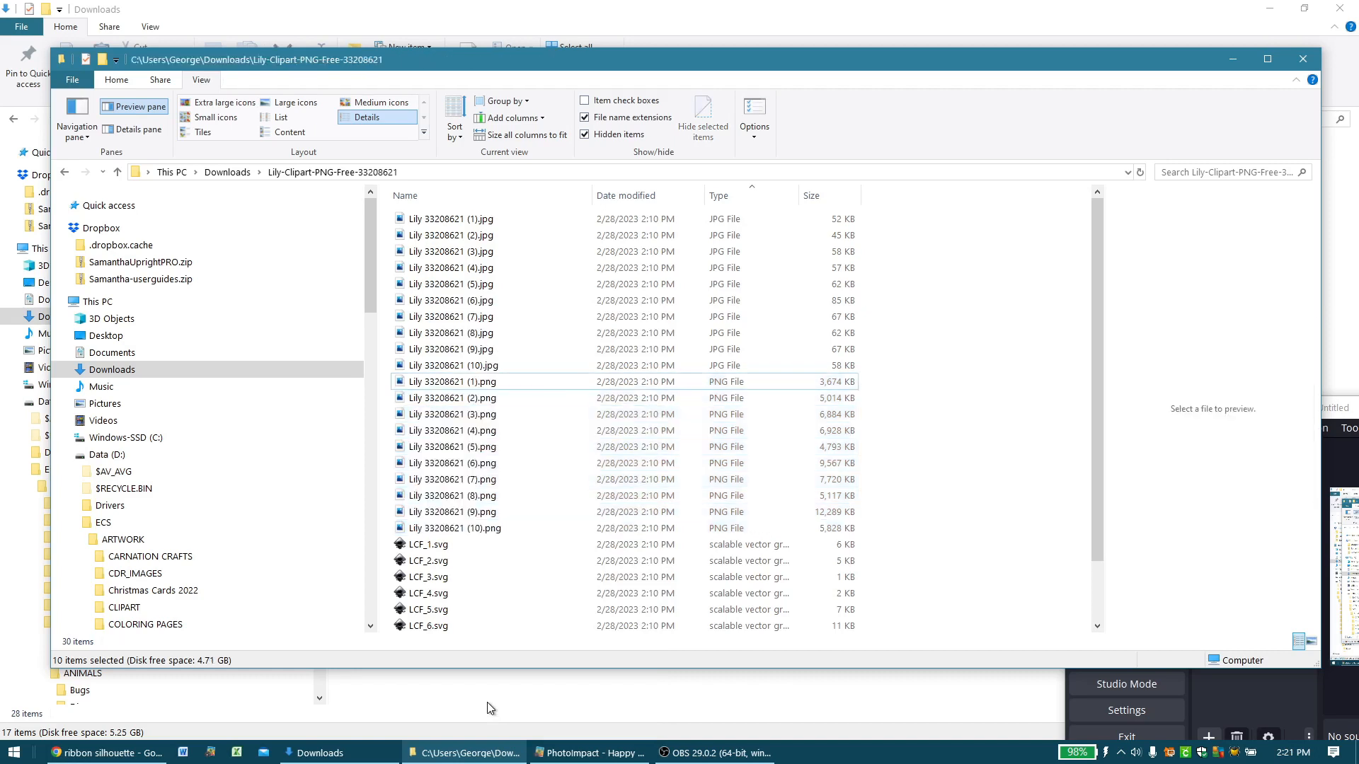
- Batch rename the ten LCF SVG files using the copied base name Lily 33208621
left_click(434, 546)
key("shift+Down")
key("shift+Down")
key("shift+Down")
key("shift+Down")
key("shift+Down")
key("shift+Down")
key("shift+Down")
key("shift+Down")
key("shift+Down")
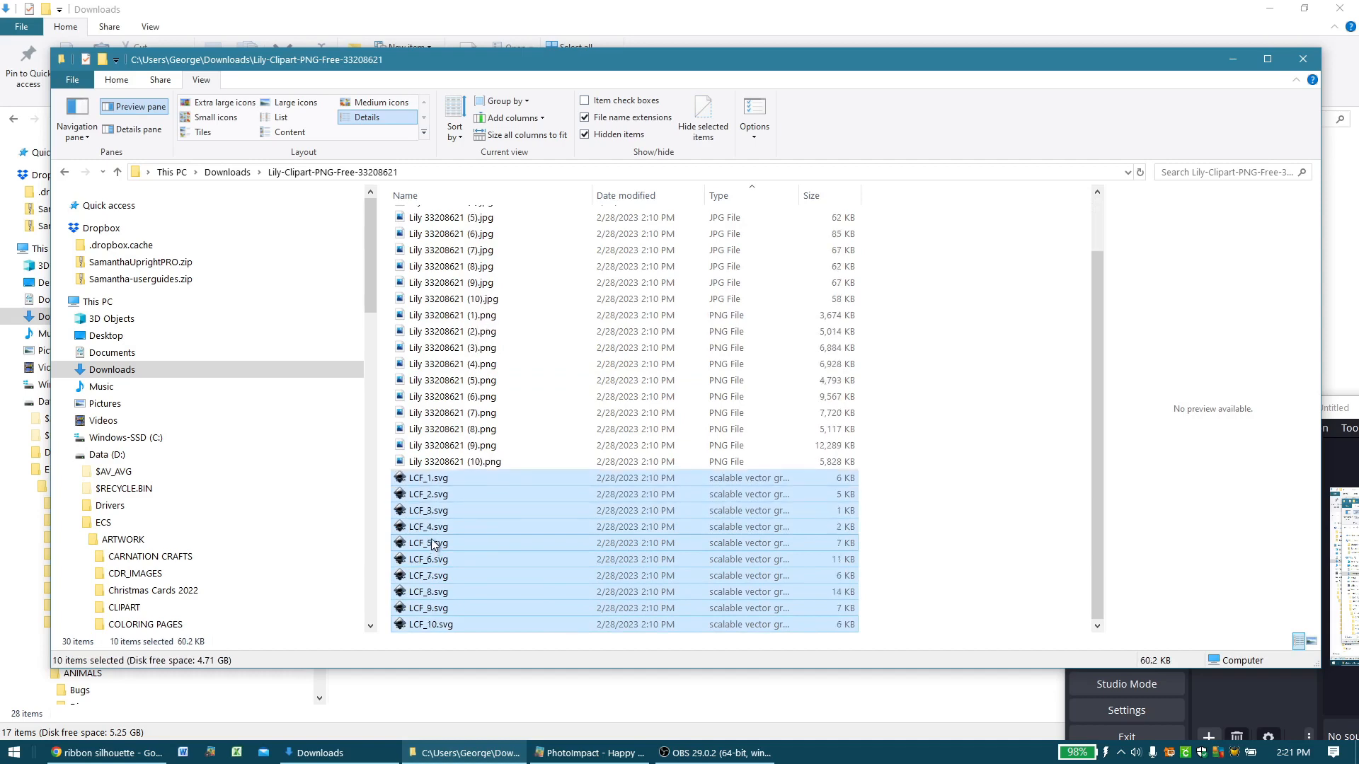
right_click(430, 481)
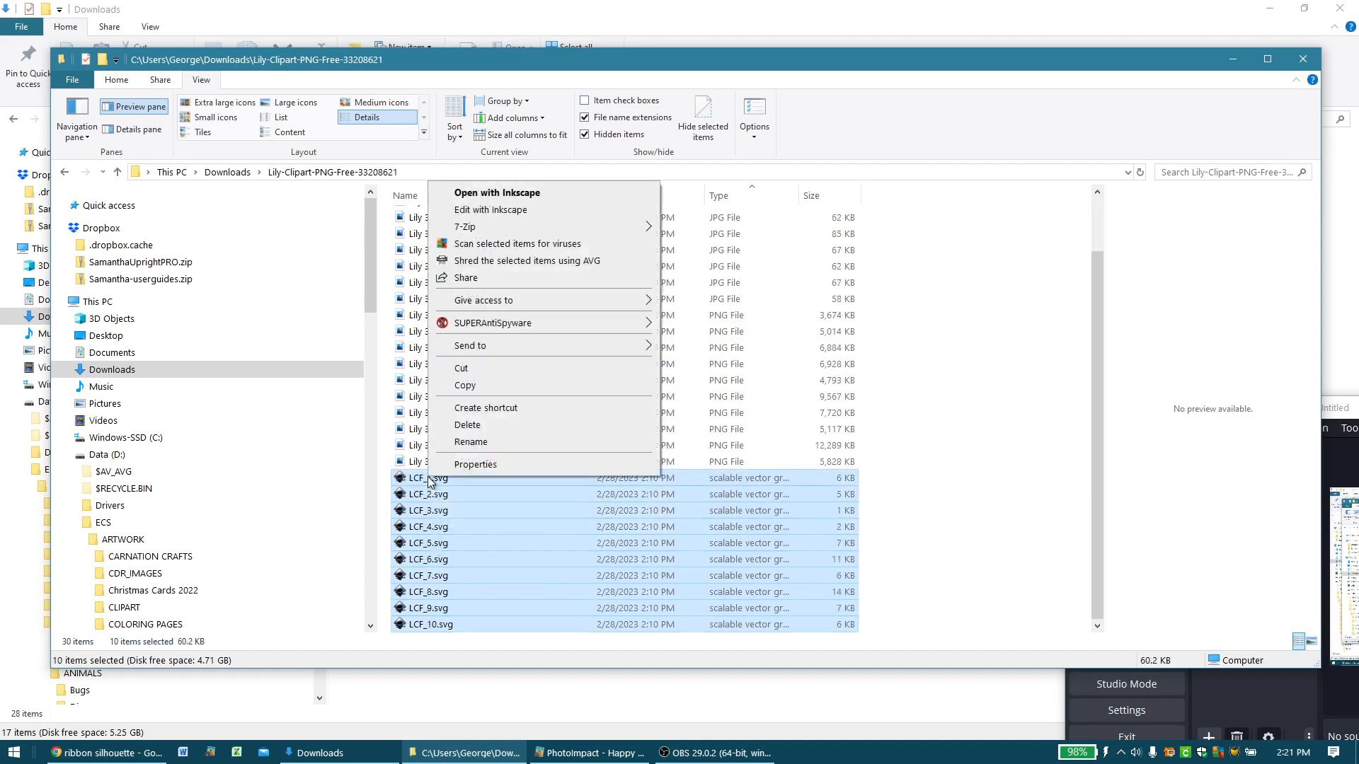
left_click(494, 445)
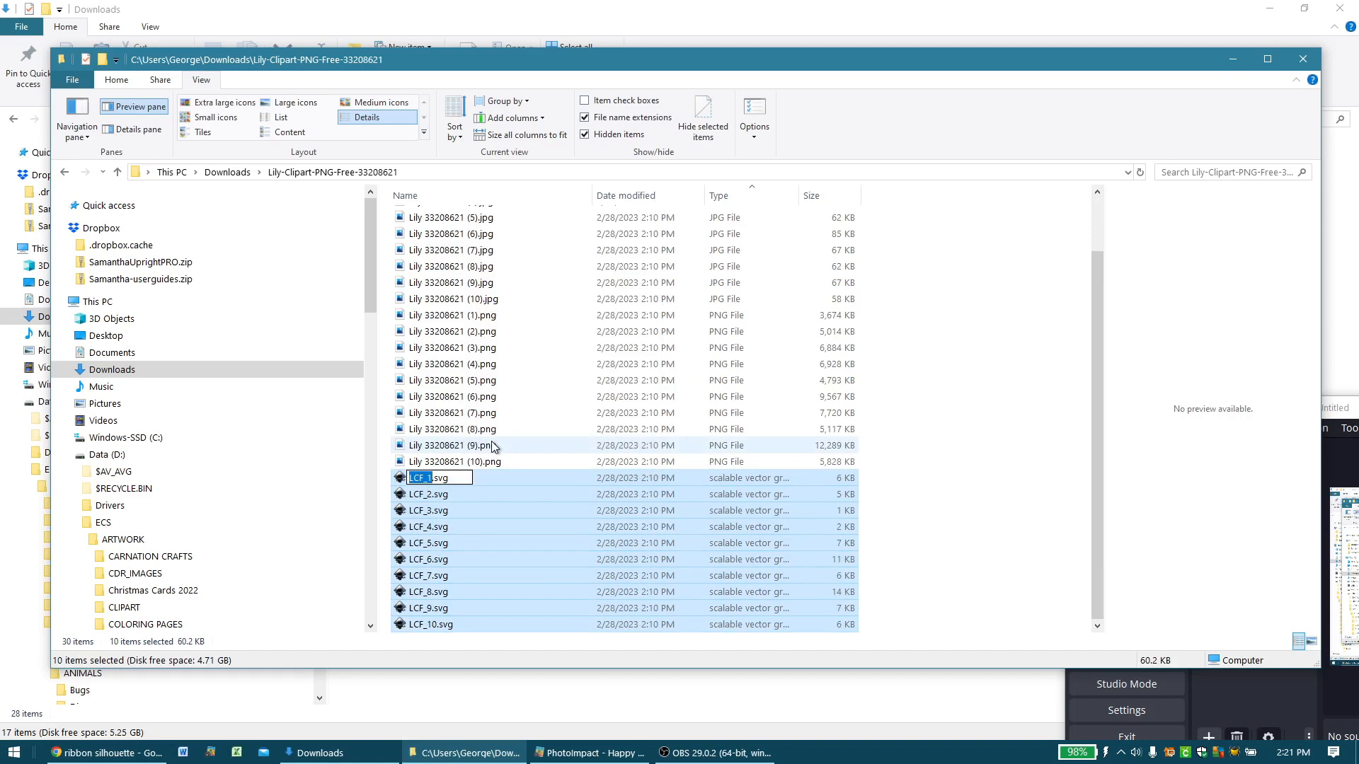
key("ctrl+v")
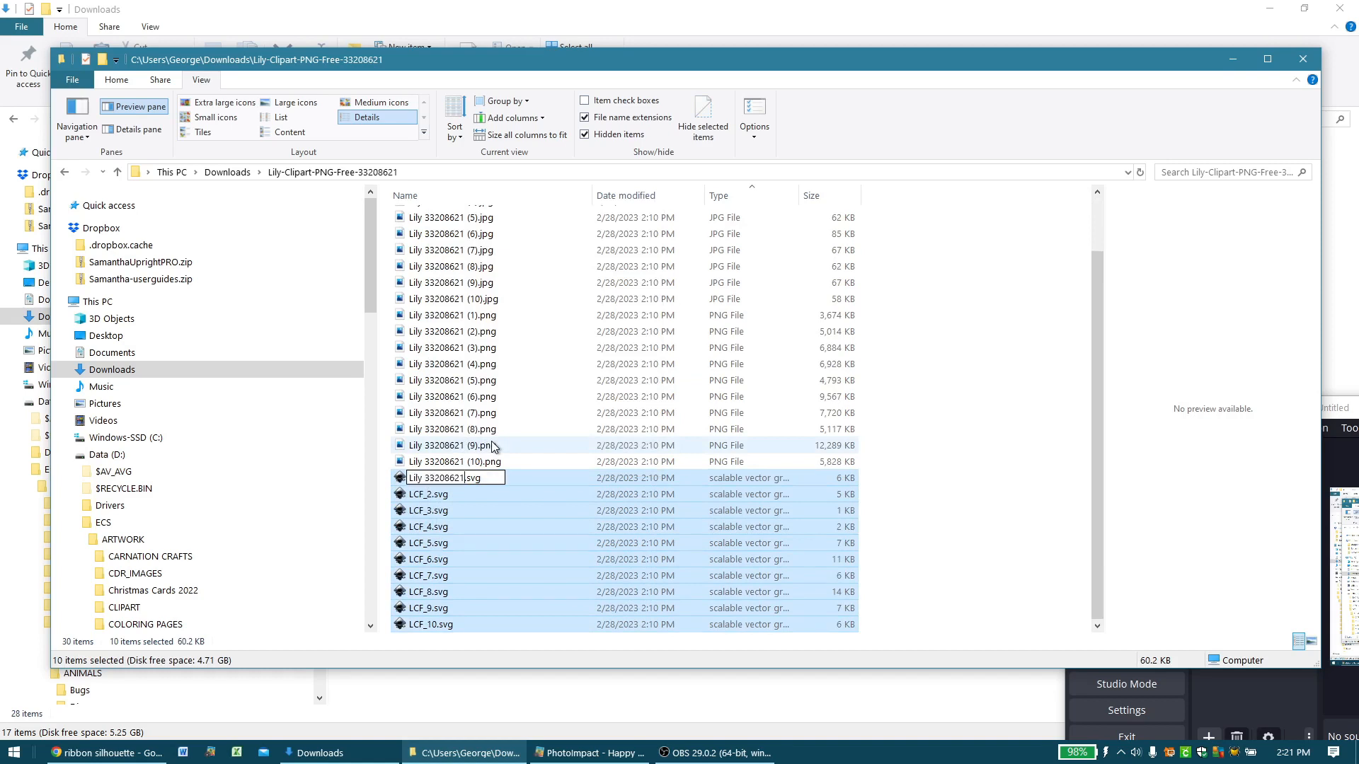
key("Return")
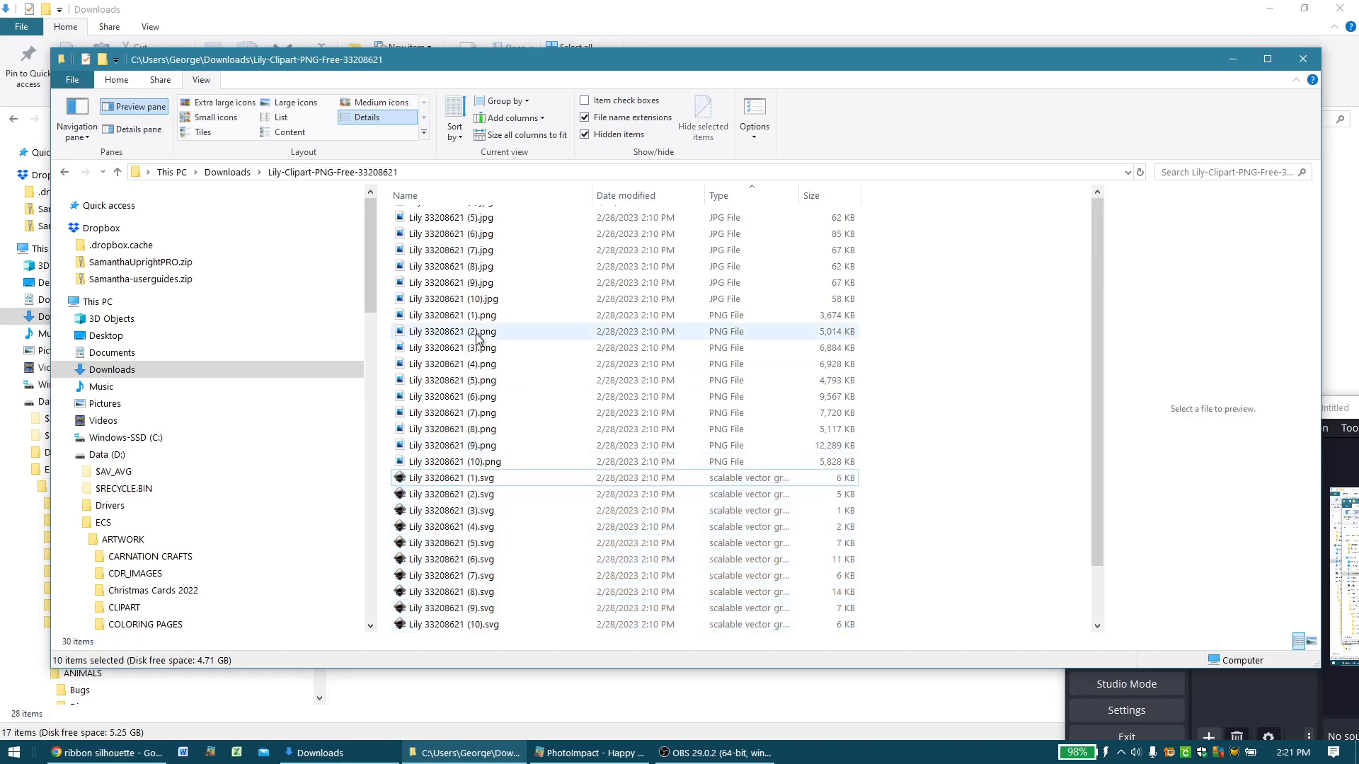
- Display the Lily folder's contents as extra large icons and look through the renamed images
scroll(478, 339, "up", 2)
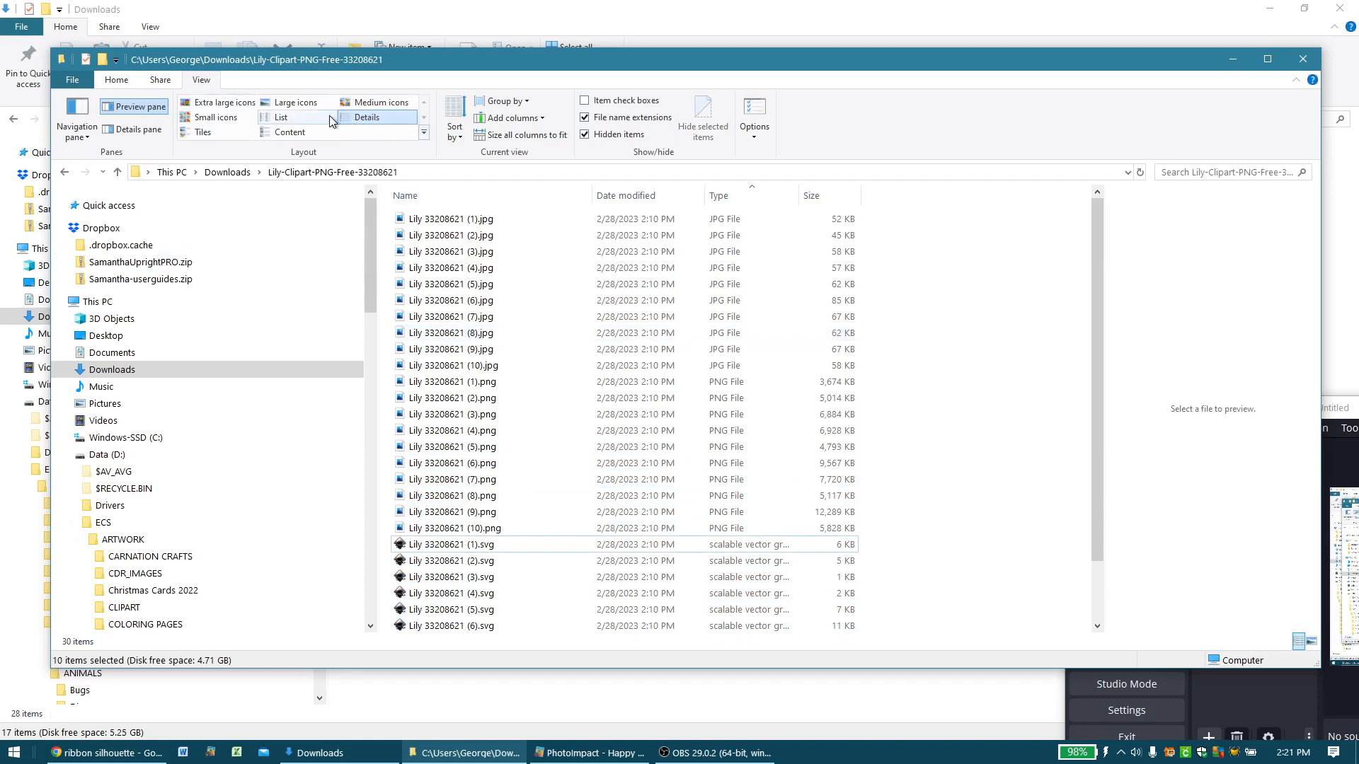
left_click(298, 105)
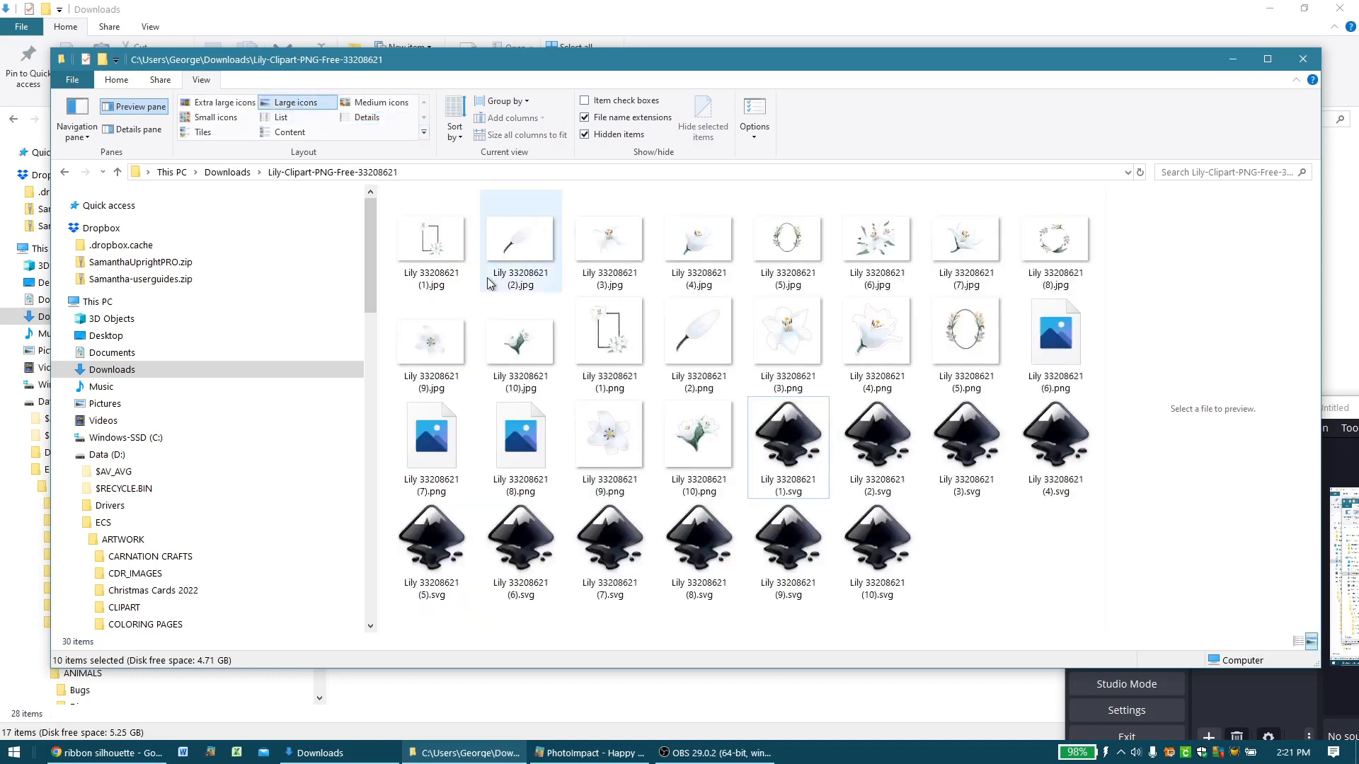
left_click(218, 99)
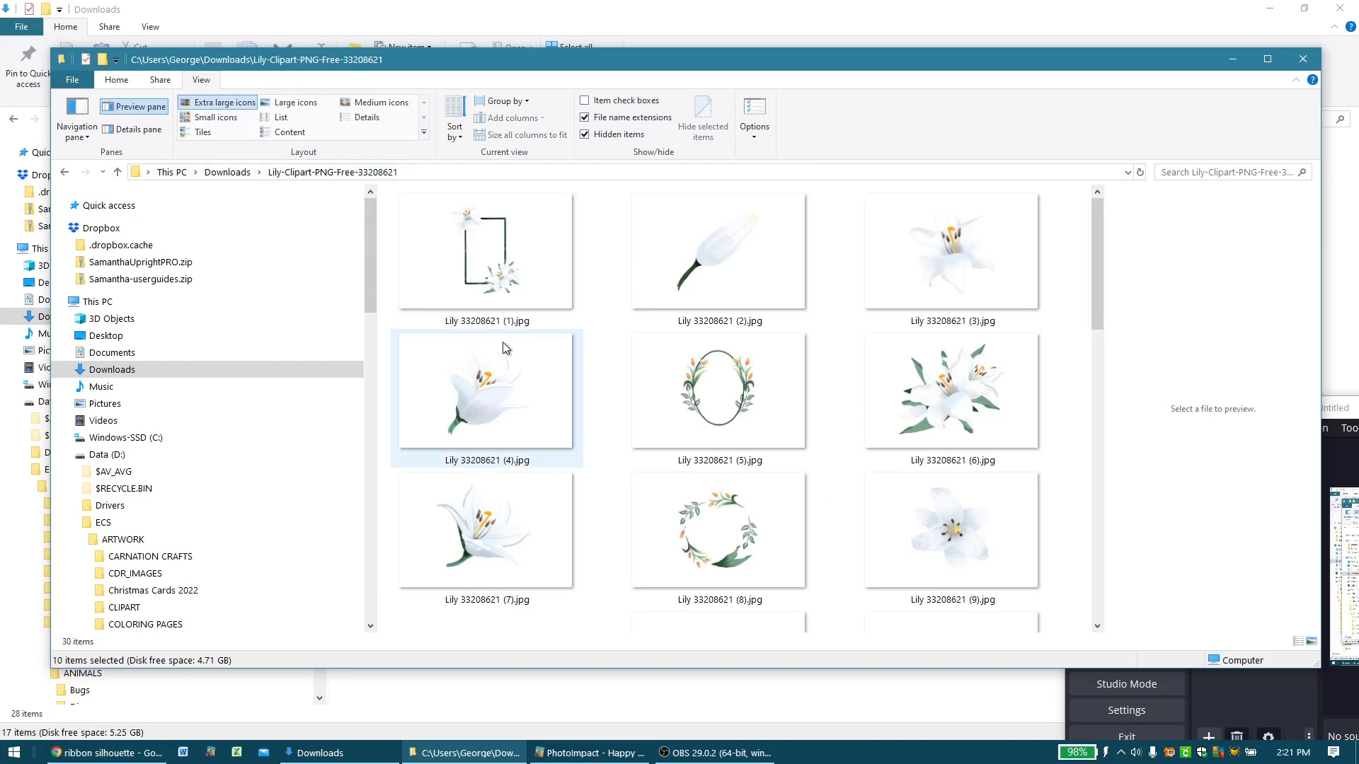
scroll(547, 406, "down", 5)
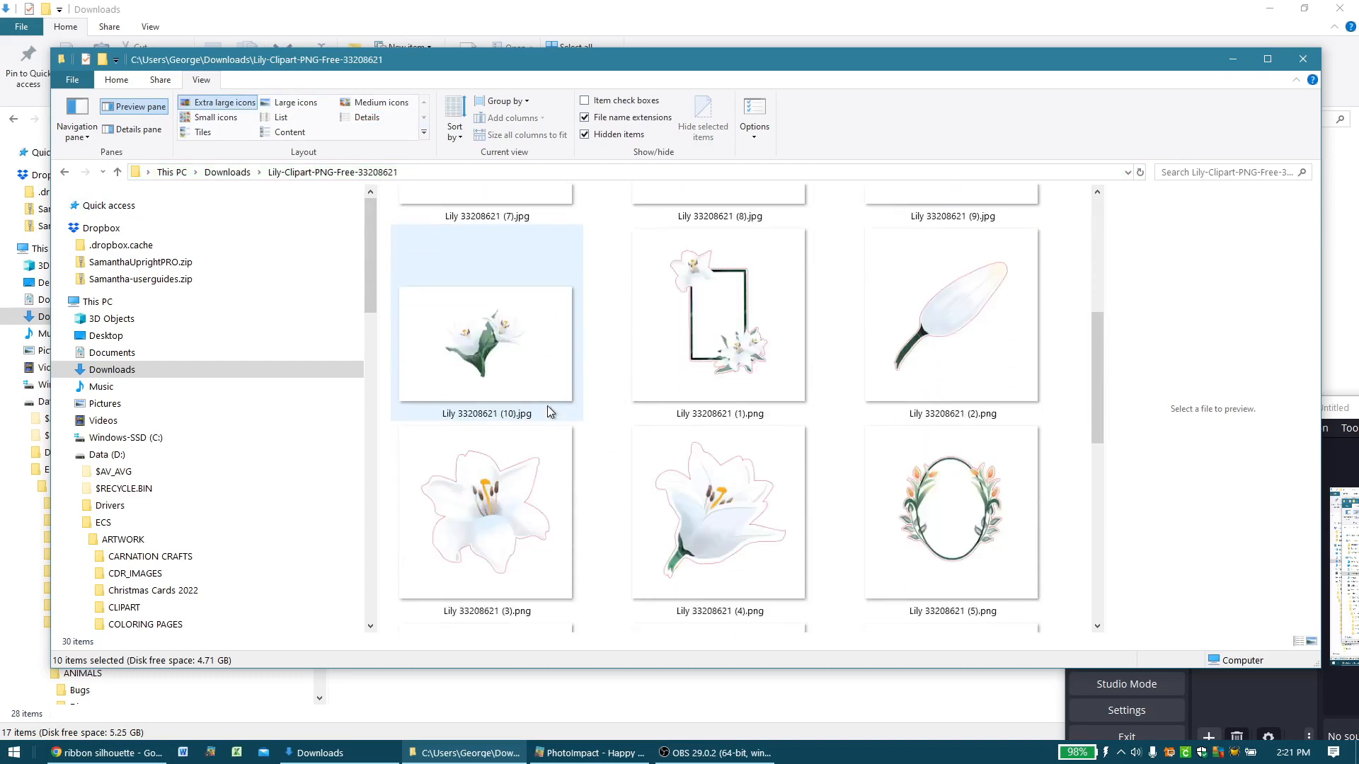
scroll(547, 406, "down", 5)
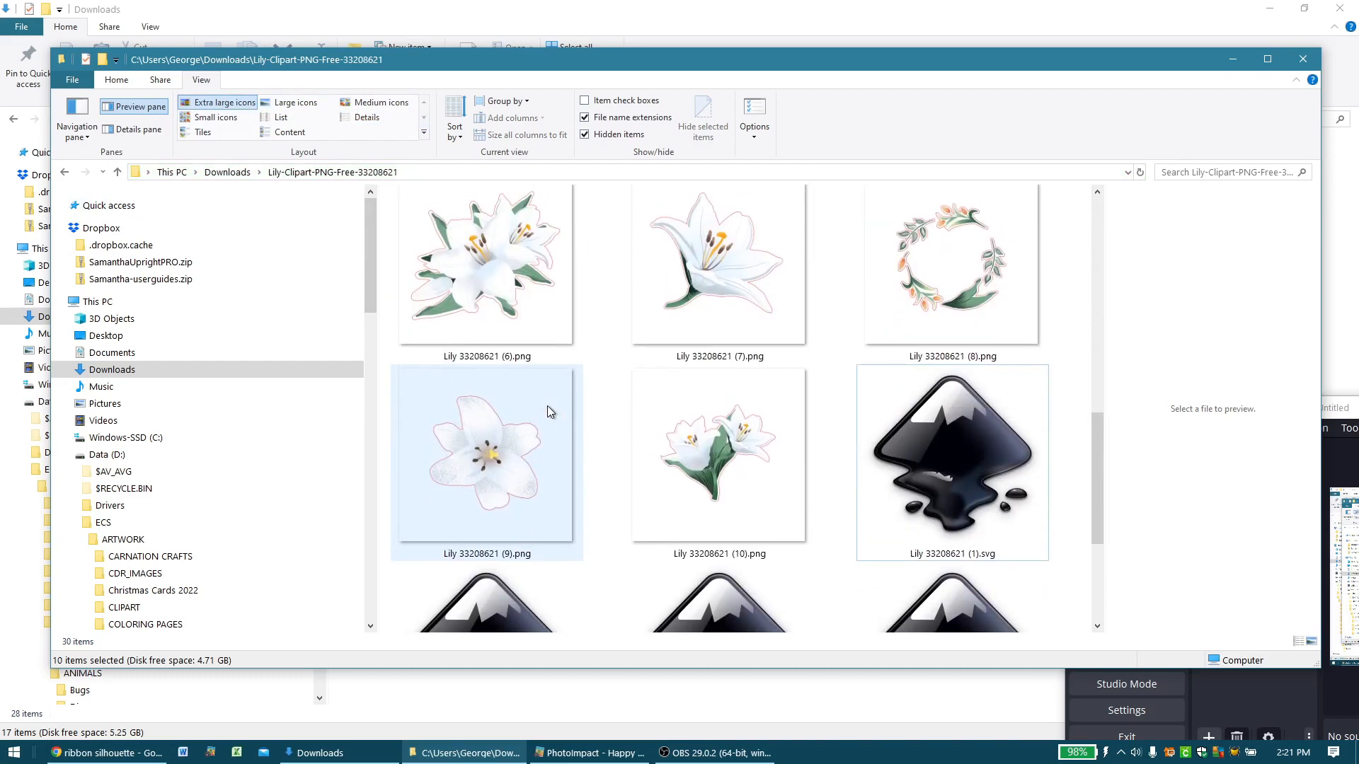
scroll(547, 405, "up", 10)
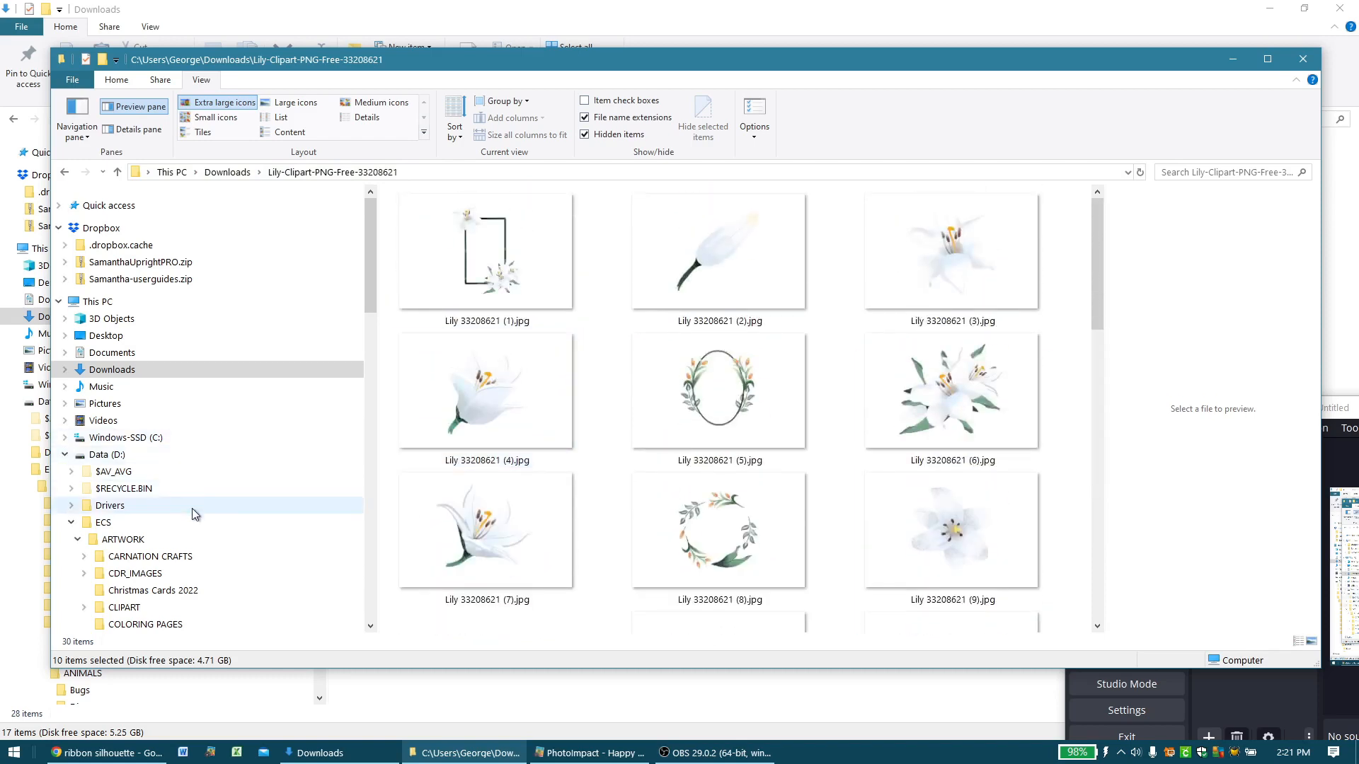
- Move the rectangular and oval frame images, Lily 33208621 (1) and (5) in JPG and PNG, into the FLORAL Borders folder
scroll(193, 508, "down", 5)
scroll(193, 513, "down", 1)
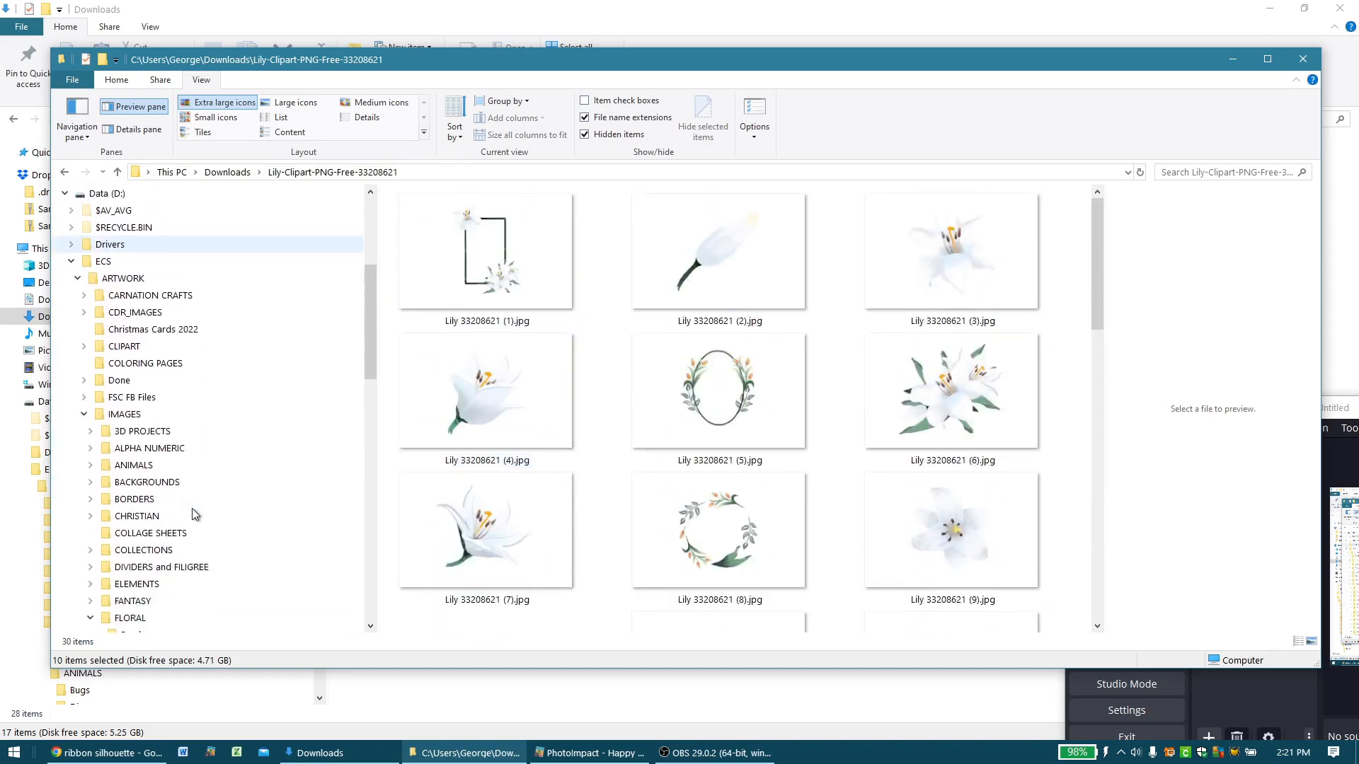
scroll(193, 509, "down", 6)
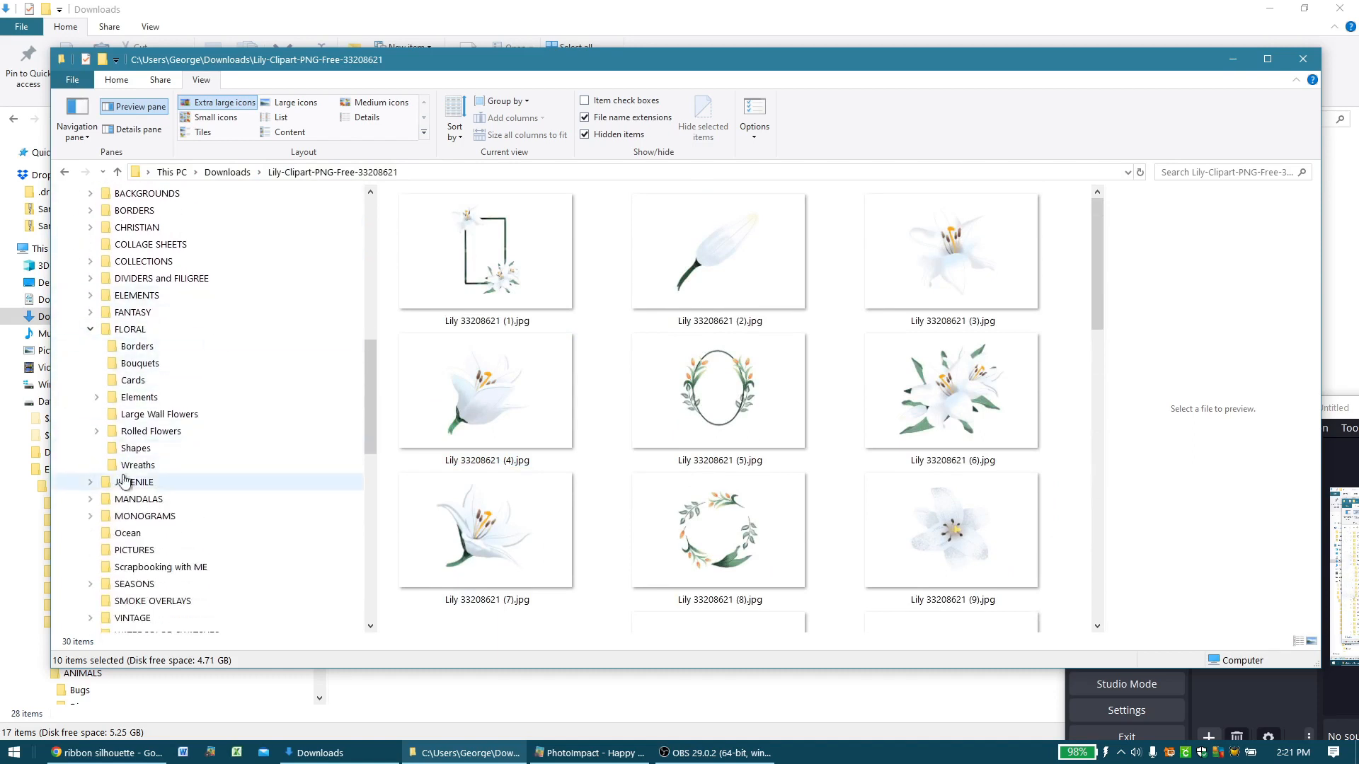
left_click(500, 270)
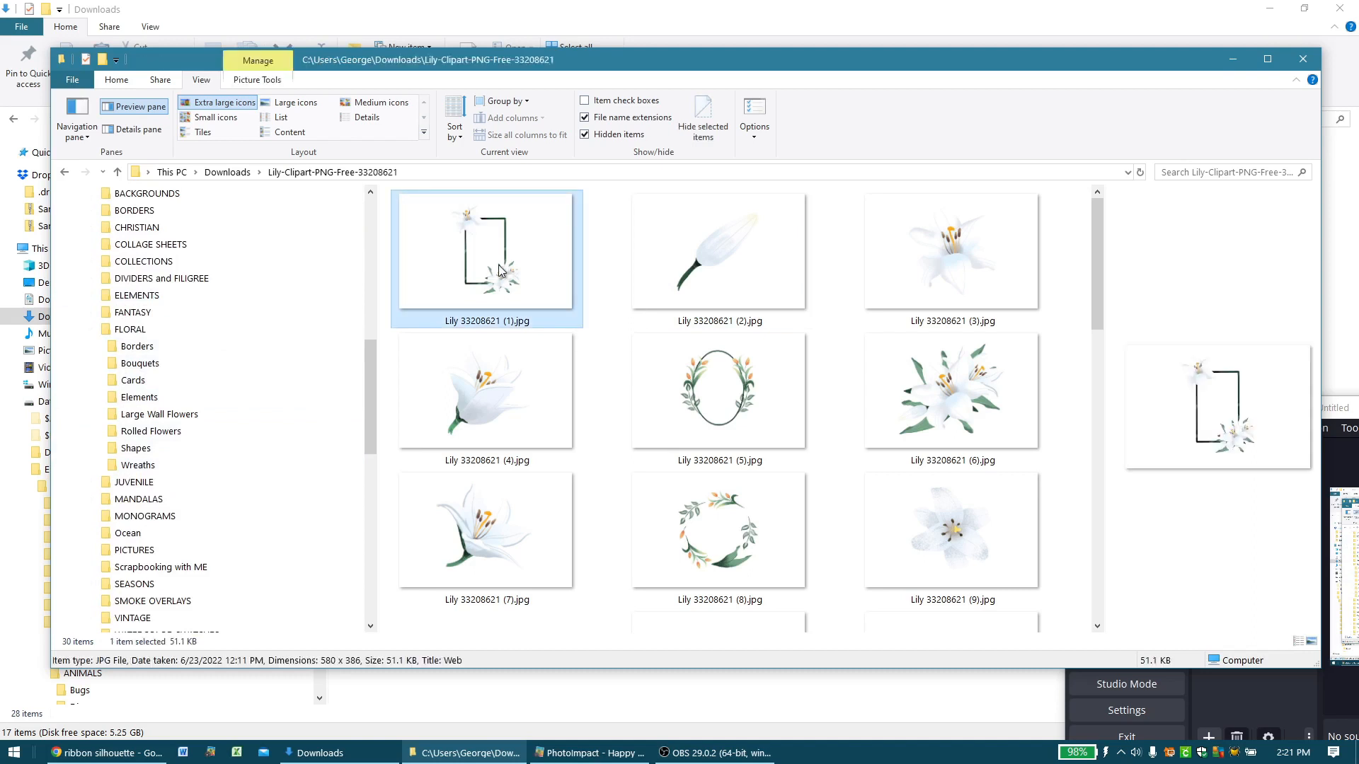
left_click(736, 407, "ctrl")
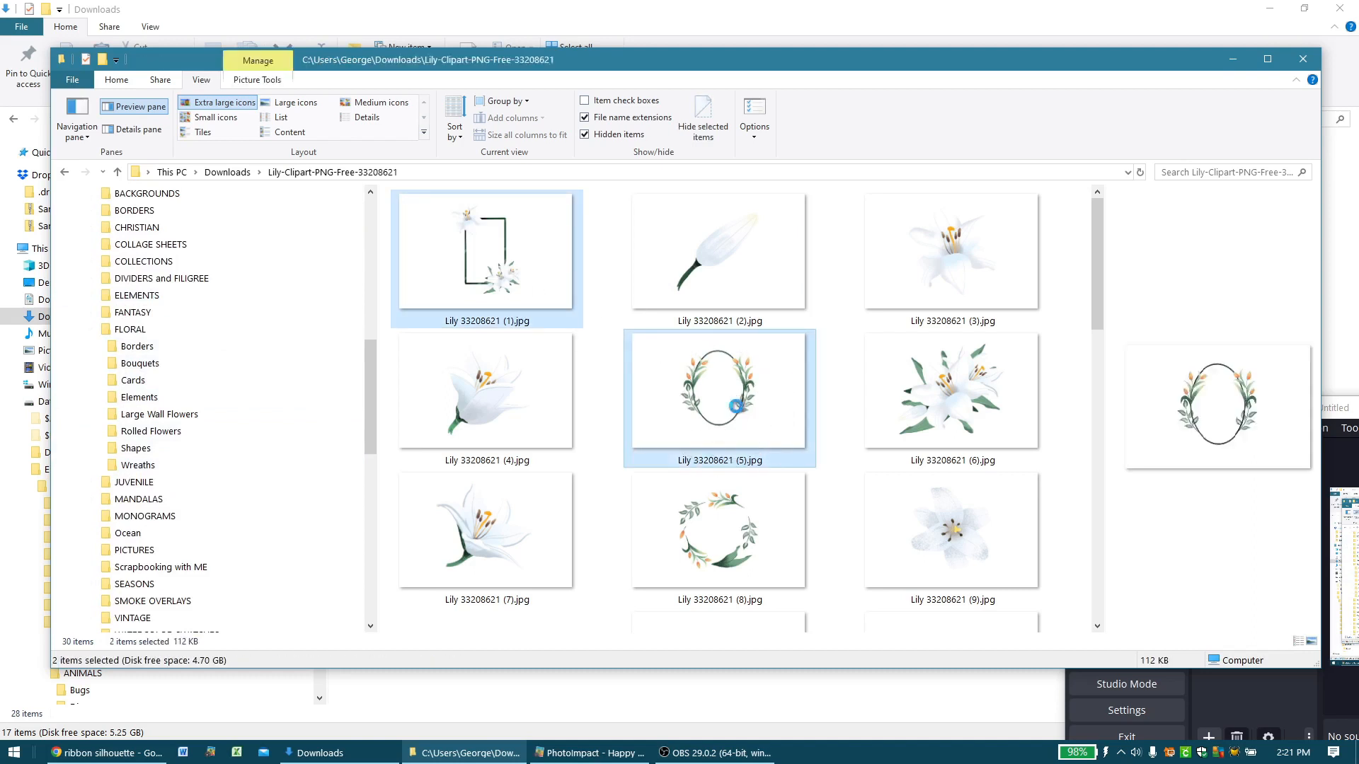
scroll(736, 406, "down", 2)
left_click(708, 543, "ctrl")
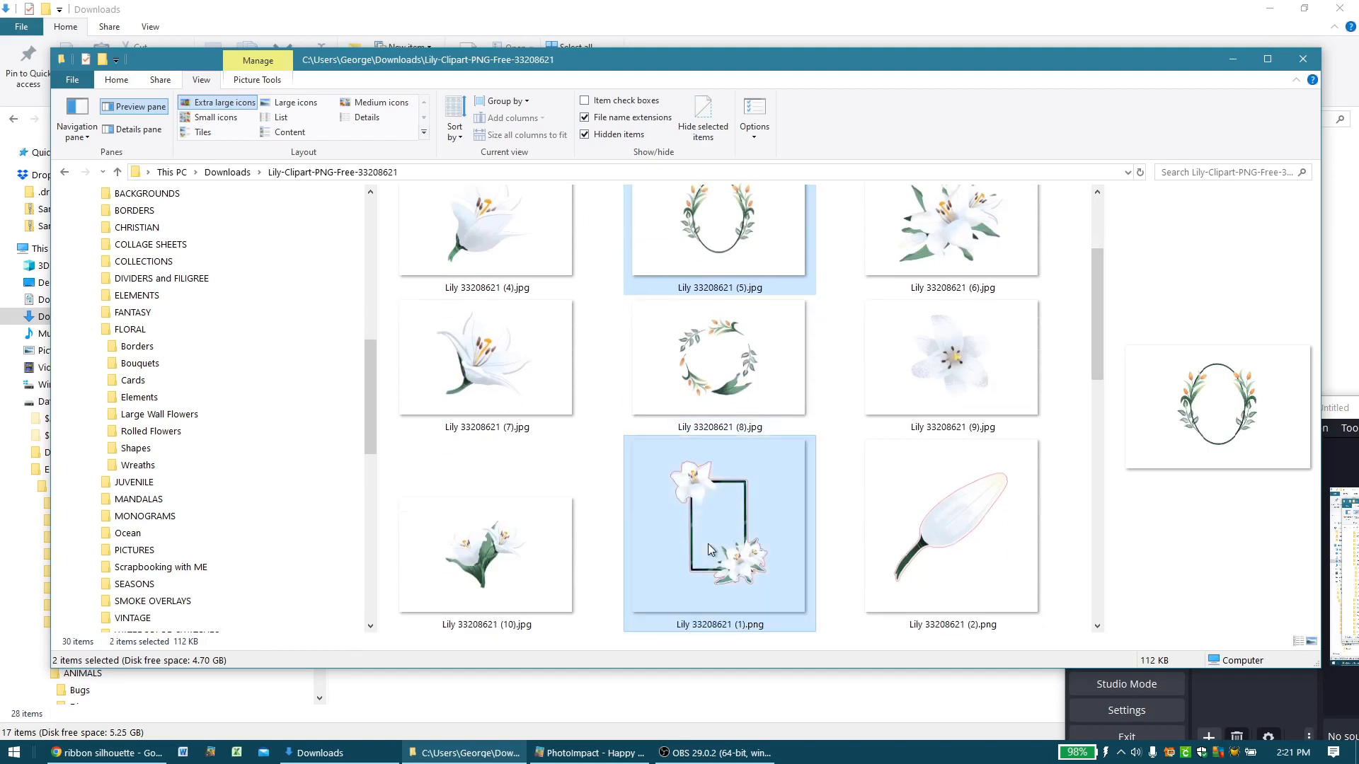
scroll(708, 543, "down", 3)
left_click(711, 549, "ctrl")
scroll(711, 548, "down", 3)
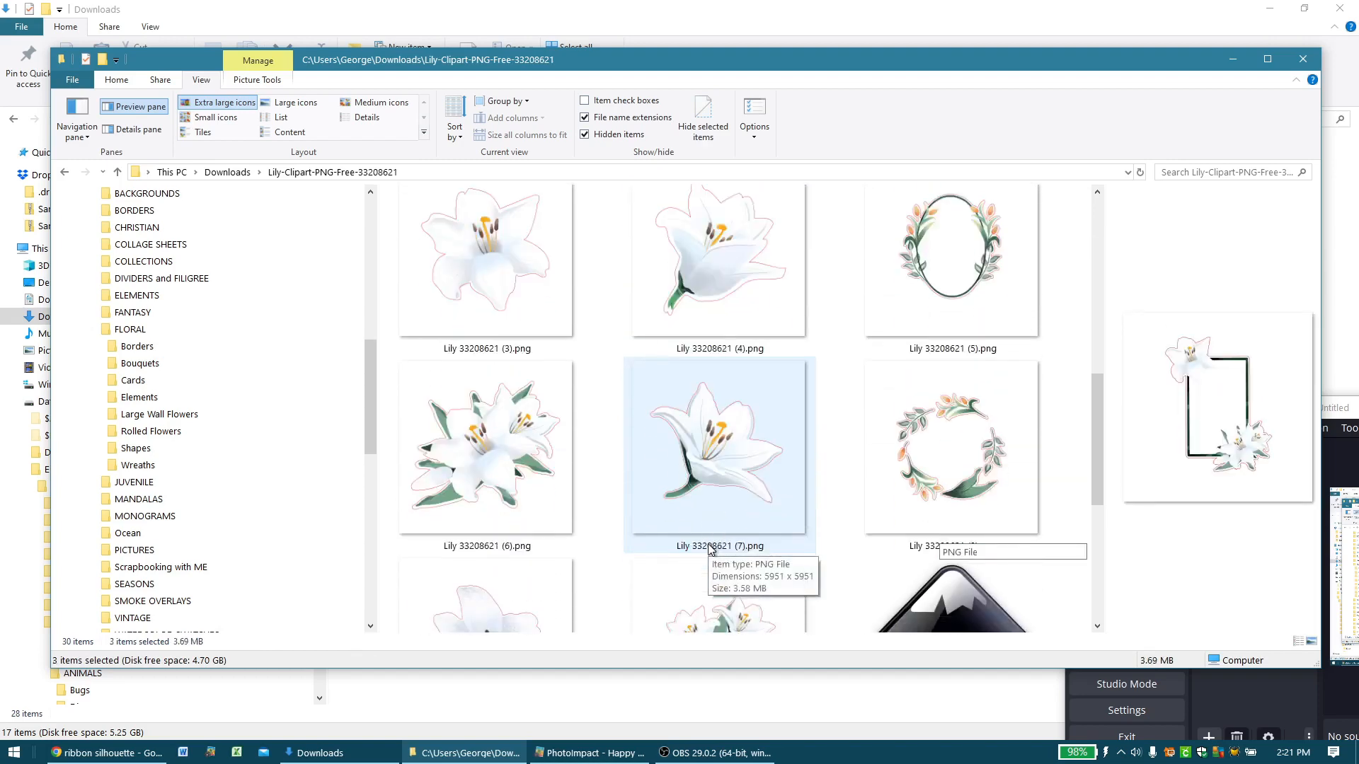
left_click(939, 279, "ctrl")
scroll(808, 433, "down", 5)
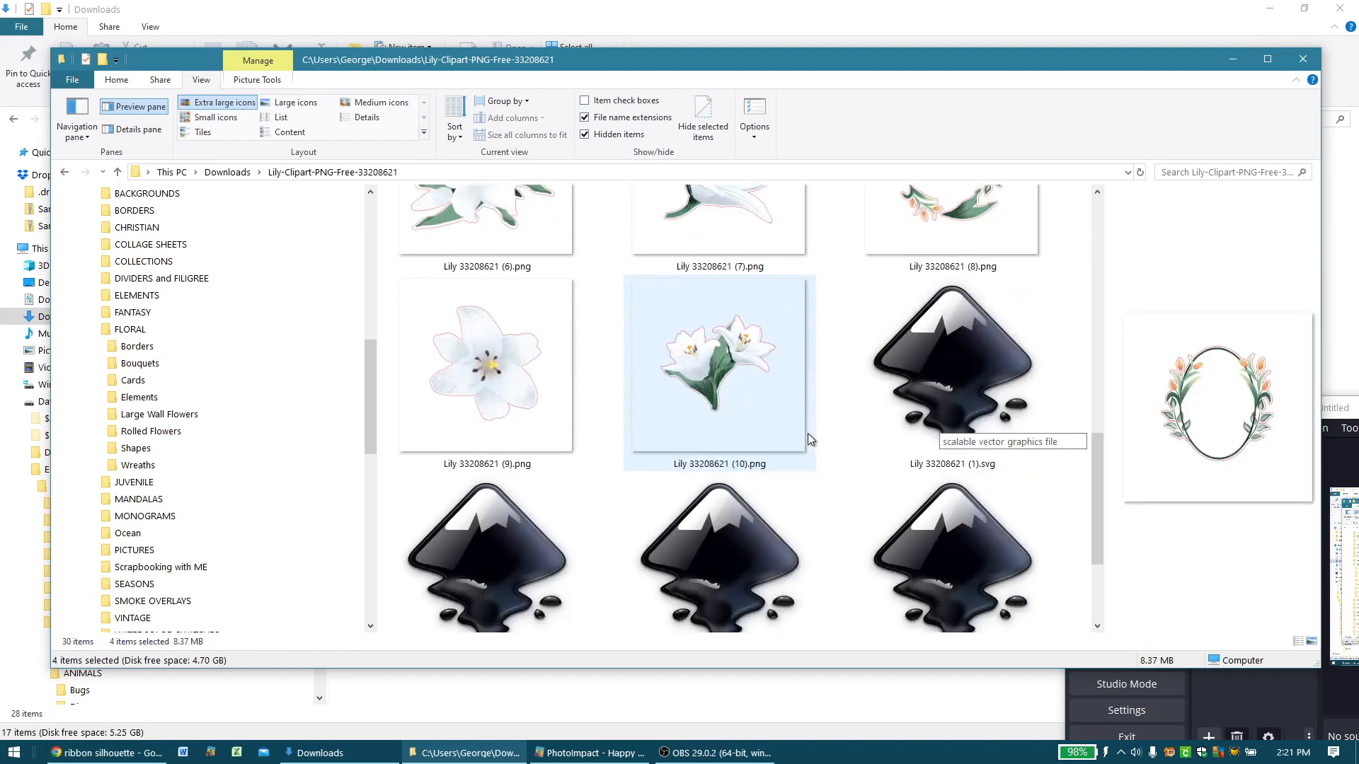
scroll(808, 433, "up", 12)
scroll(808, 433, "up", 2)
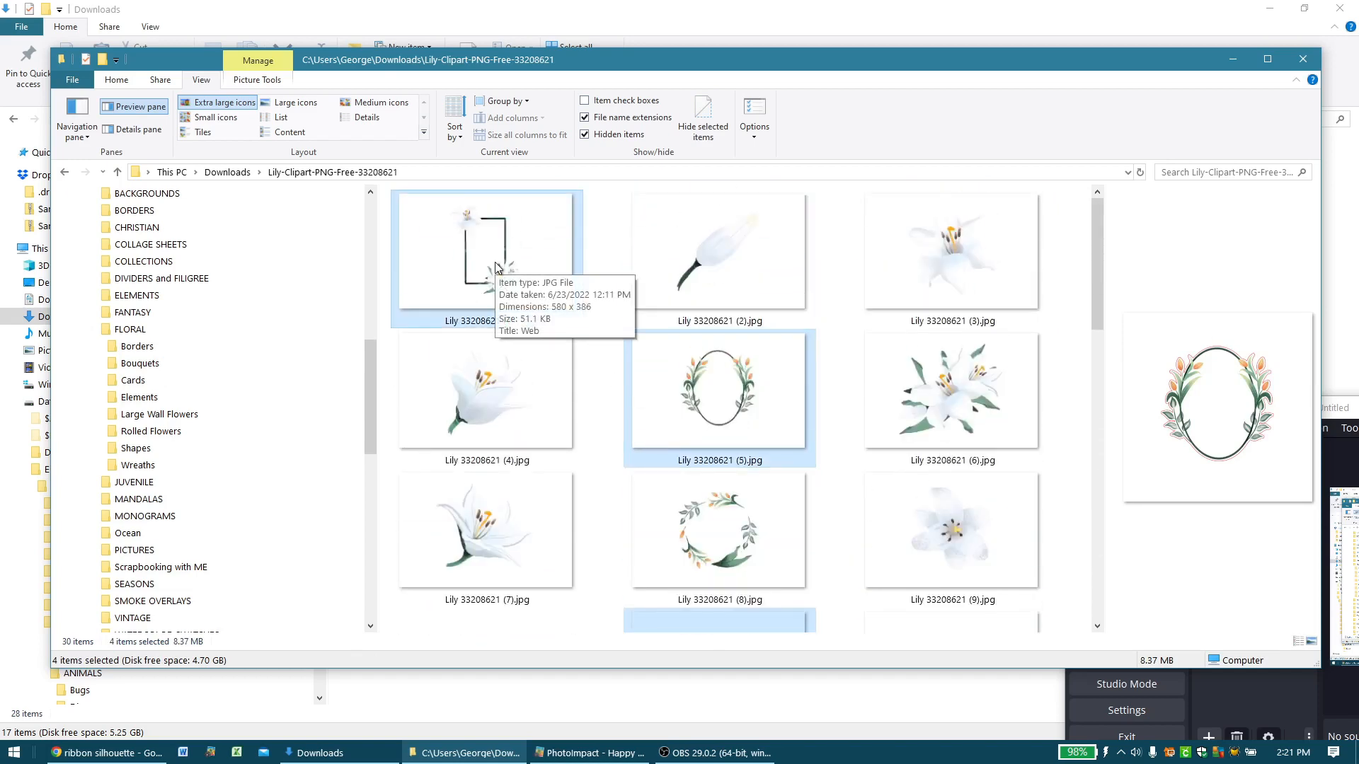
left_click_drag(495, 268, 189, 350)
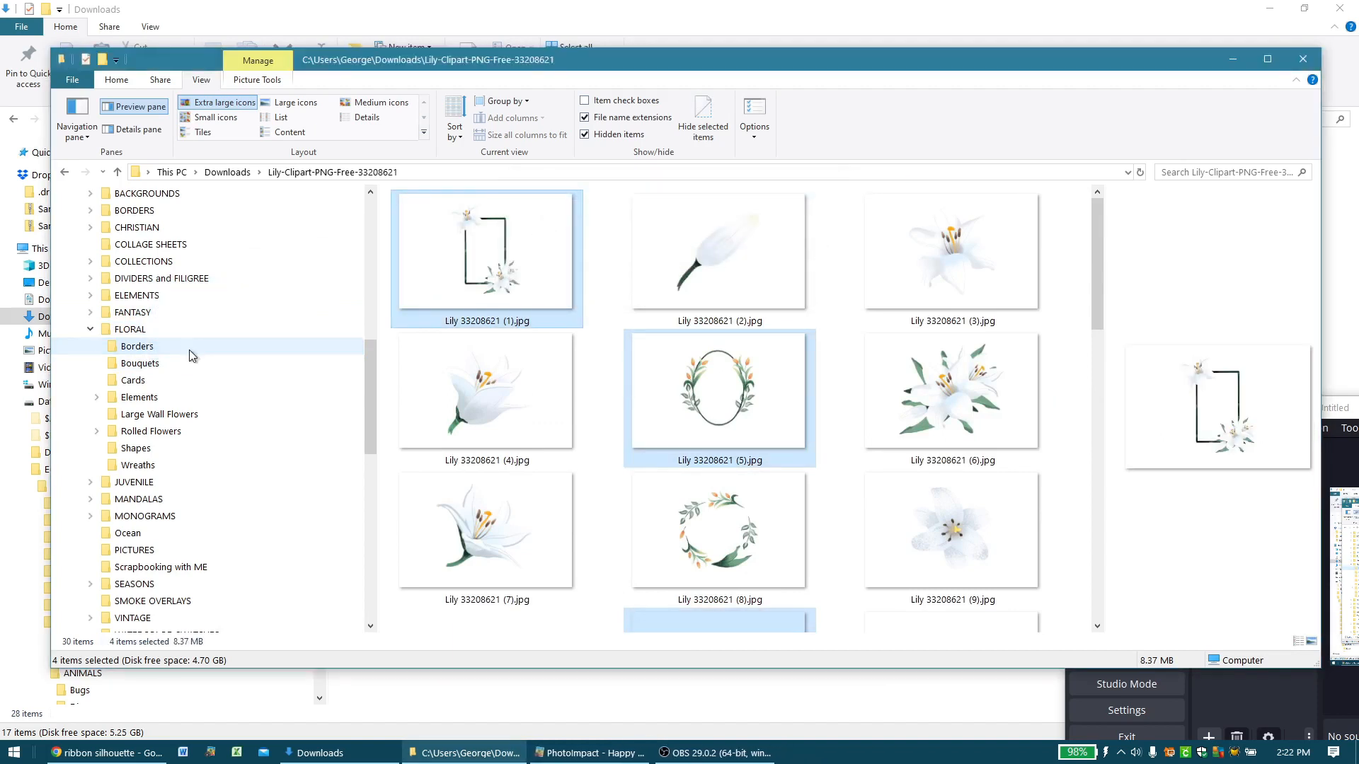
key("Delete")
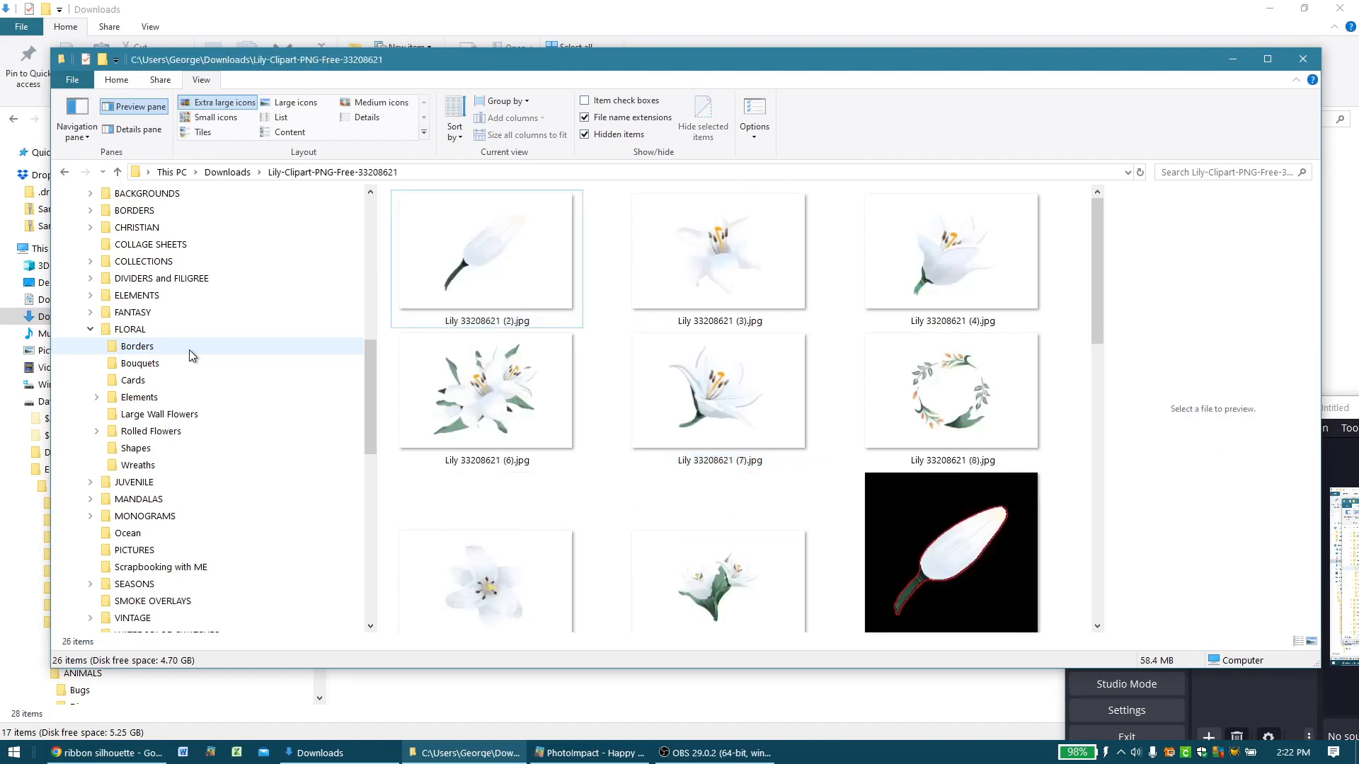
- Move the wreath images Lily 33208621 (8).jpg and (8).png into the FLORAL Wreaths folder
left_click(936, 396)
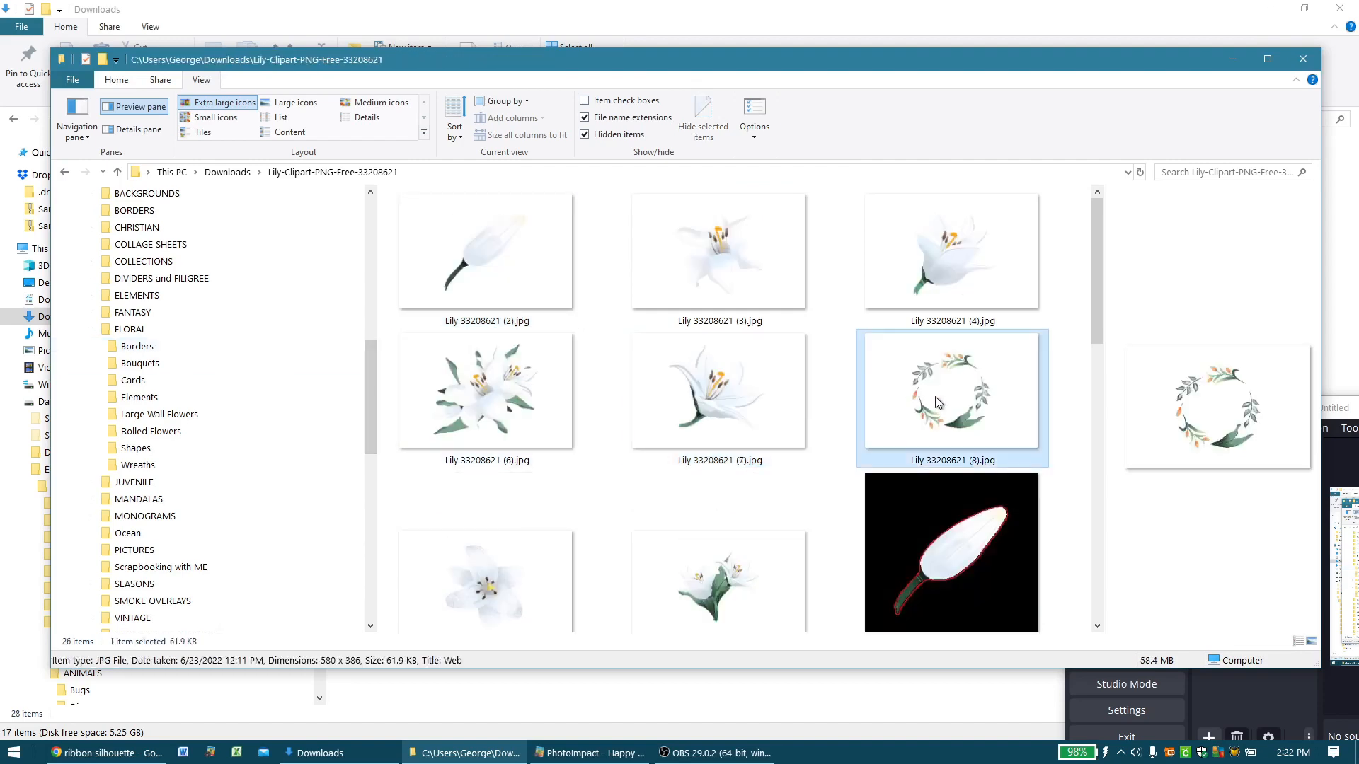
scroll(852, 480, "down", 8)
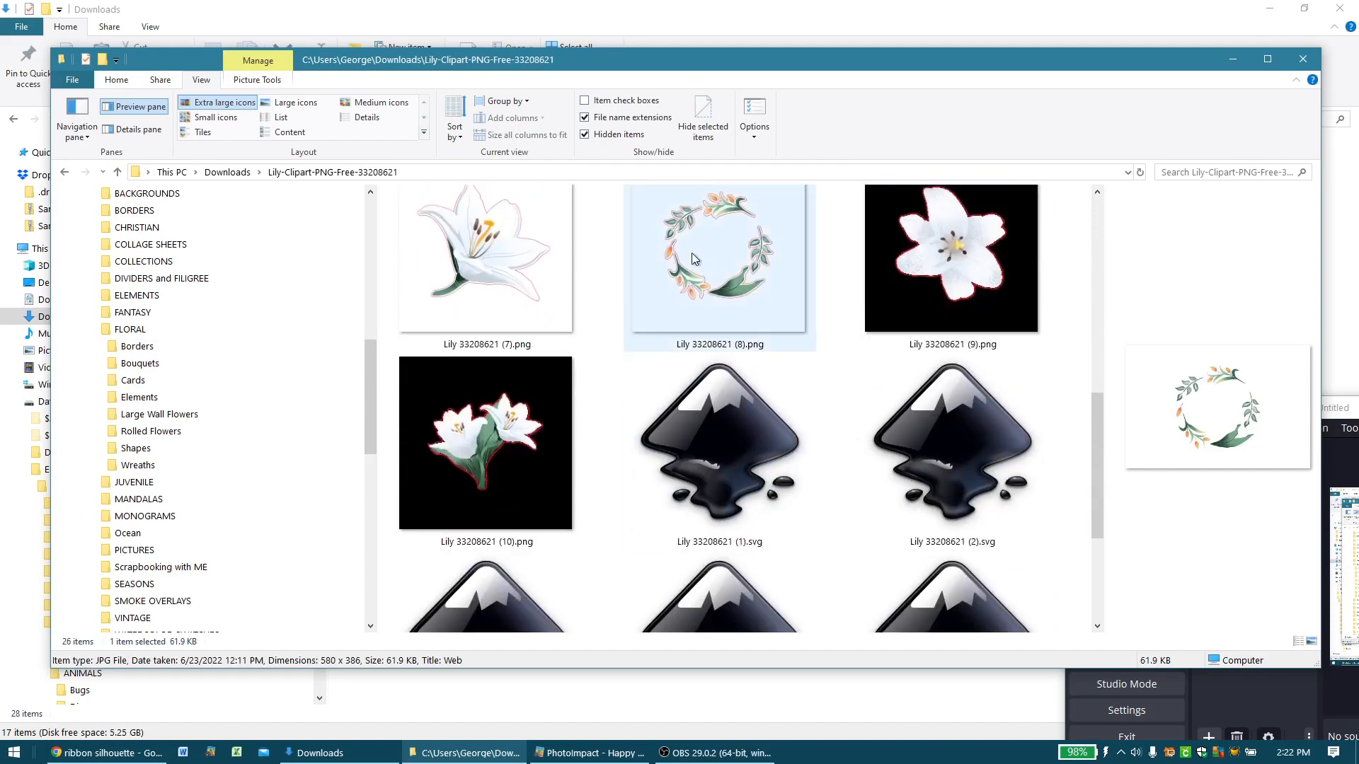
left_click(694, 259, "ctrl")
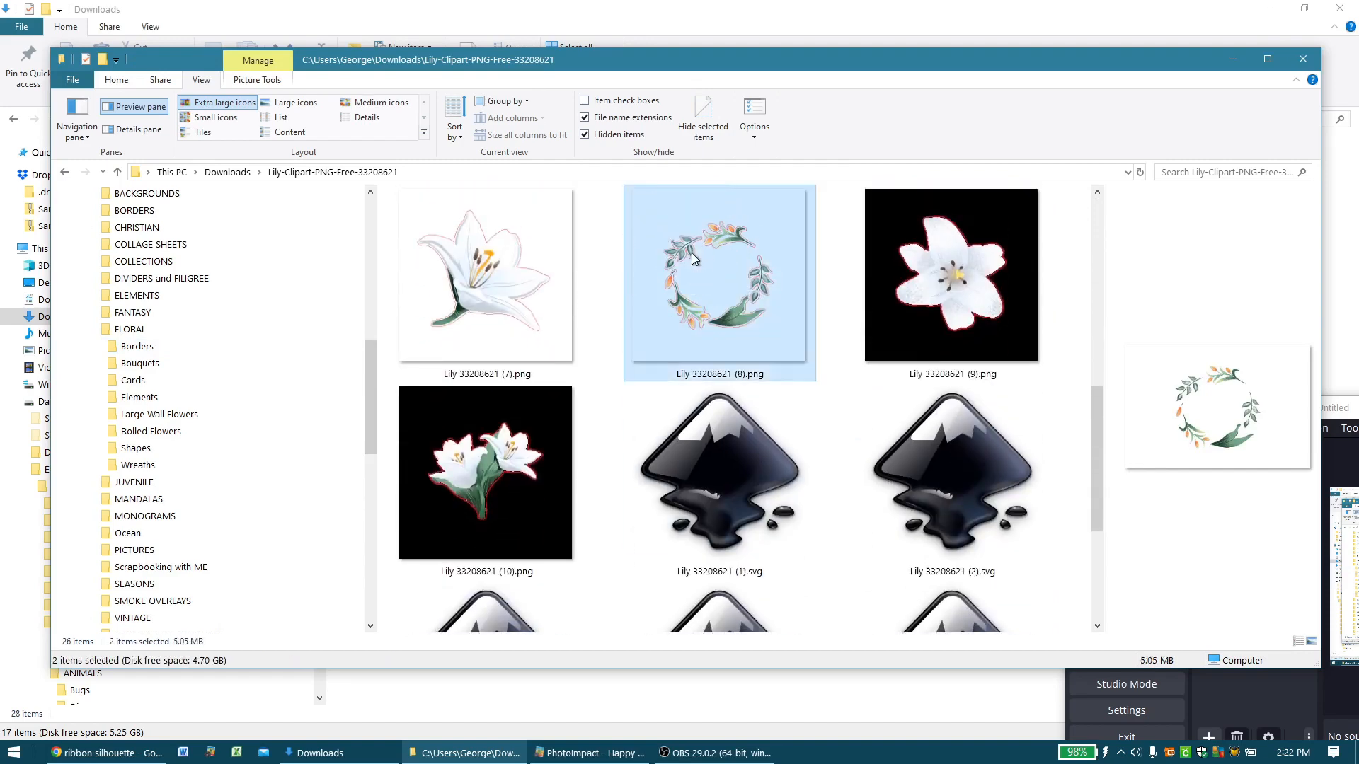
left_click_drag(691, 263, 210, 466)
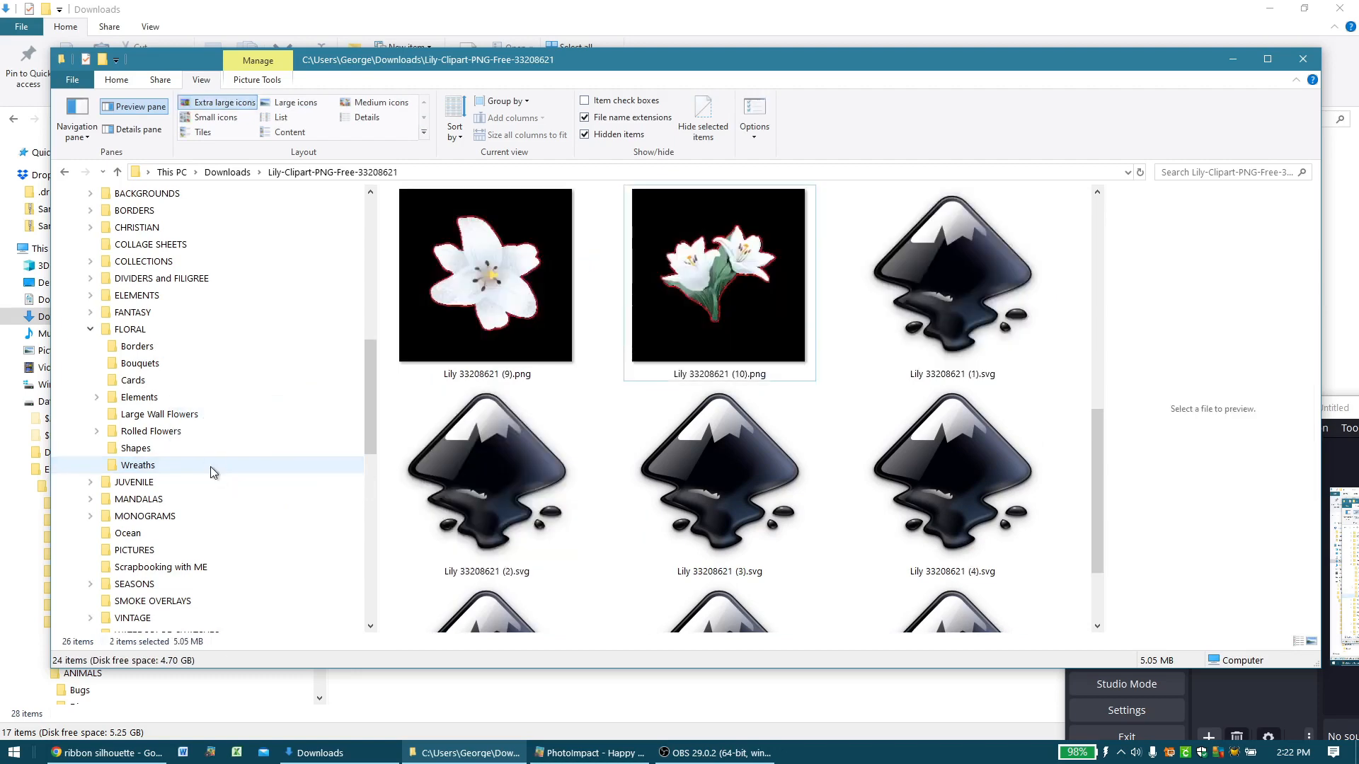
- Move the remaining Lily JPG and PNG images together with Lily 33208621 (1).svg into the FLORAL Elements folder
scroll(486, 393, "up", 3)
scroll(487, 392, "up", 3)
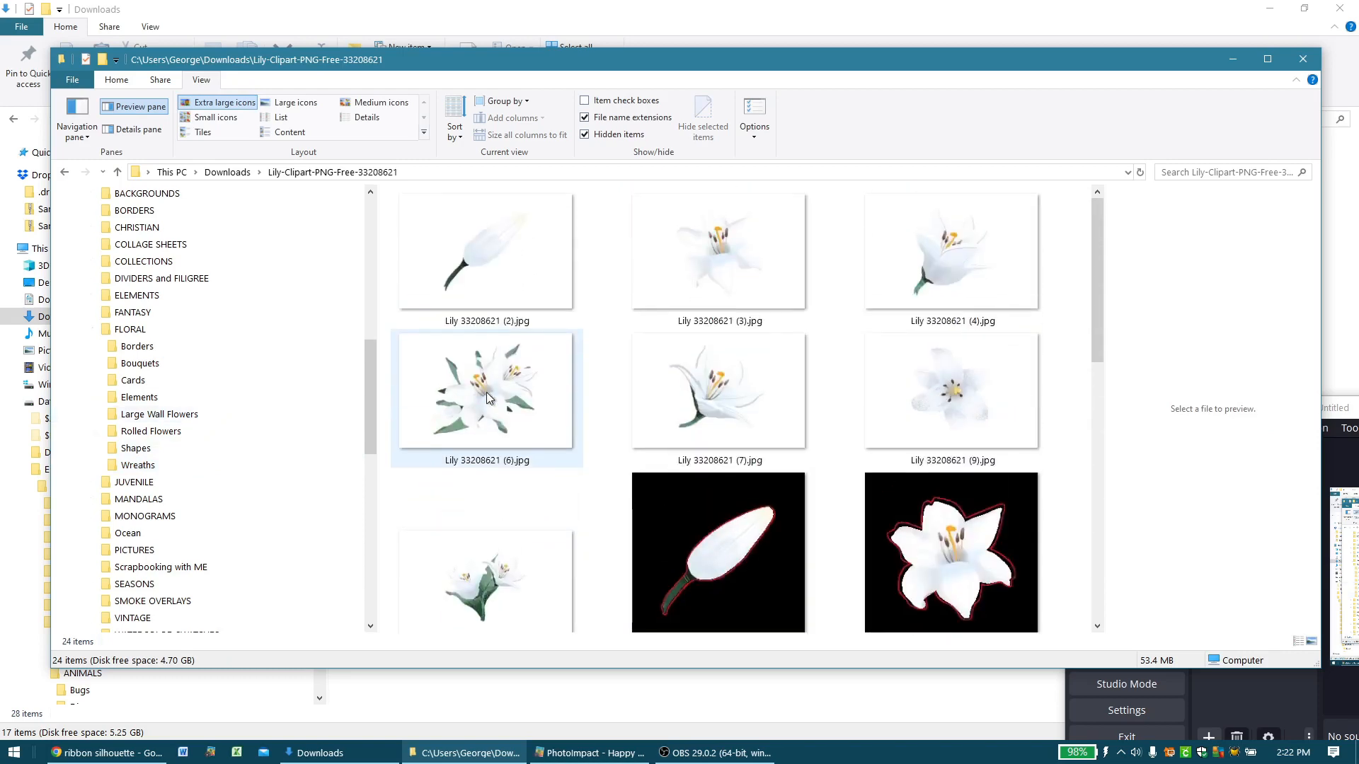
scroll(486, 392, "down", 5)
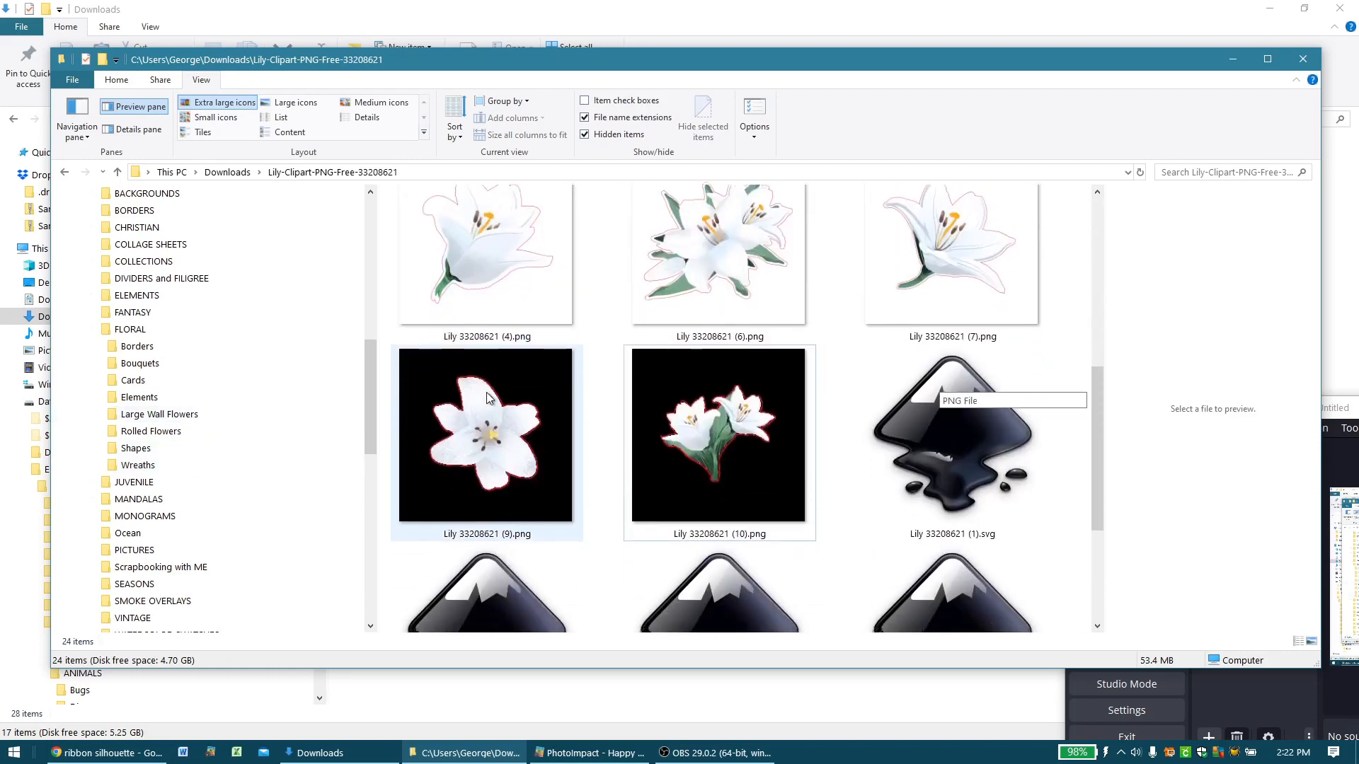
scroll(487, 392, "up", 5)
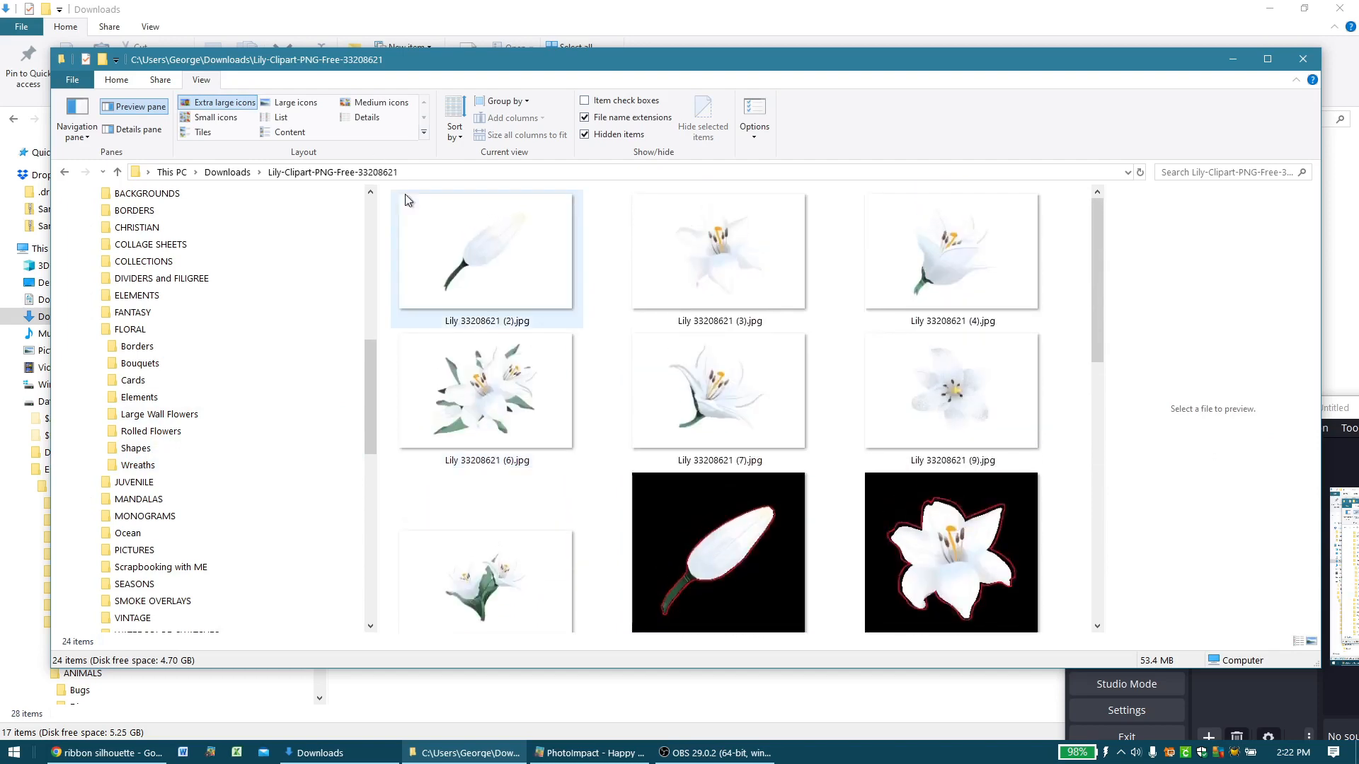
left_click(486, 265)
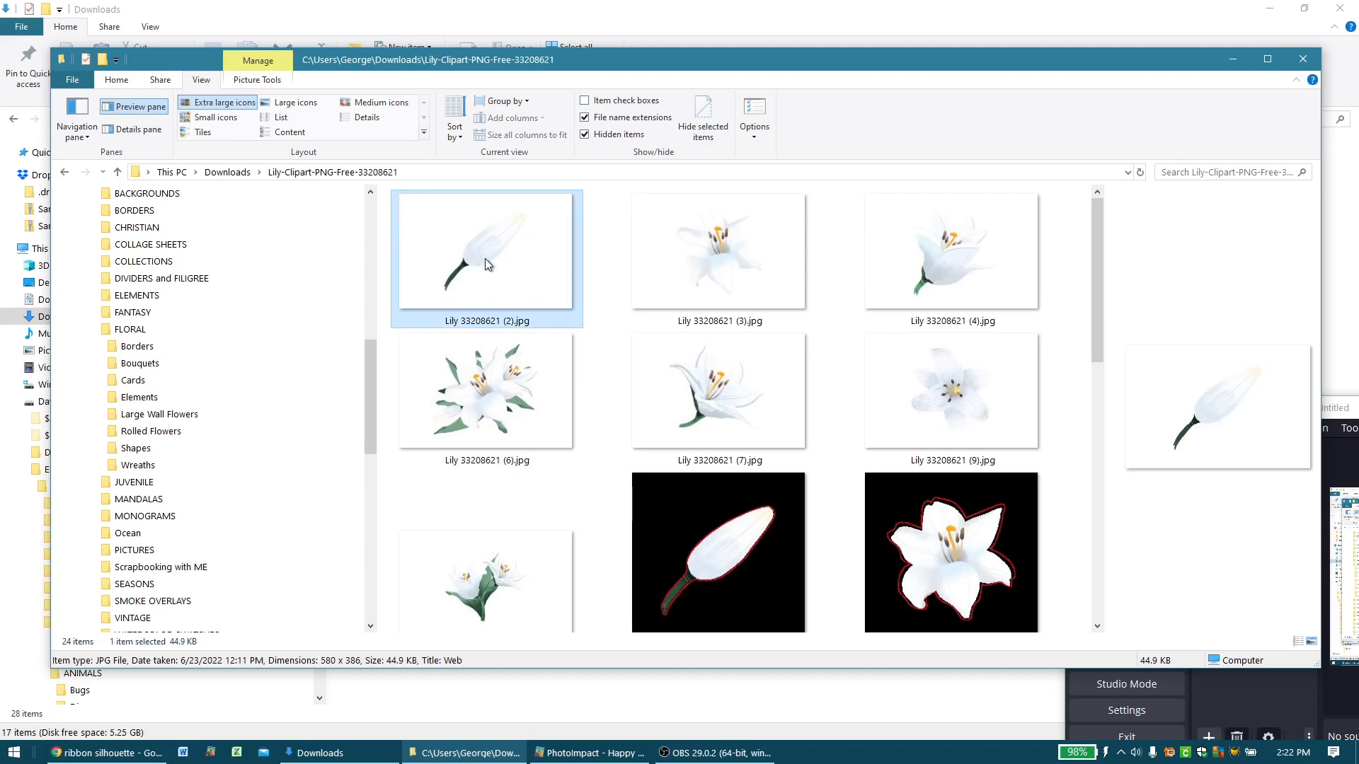
key("shift+Down")
key("shift+Down")
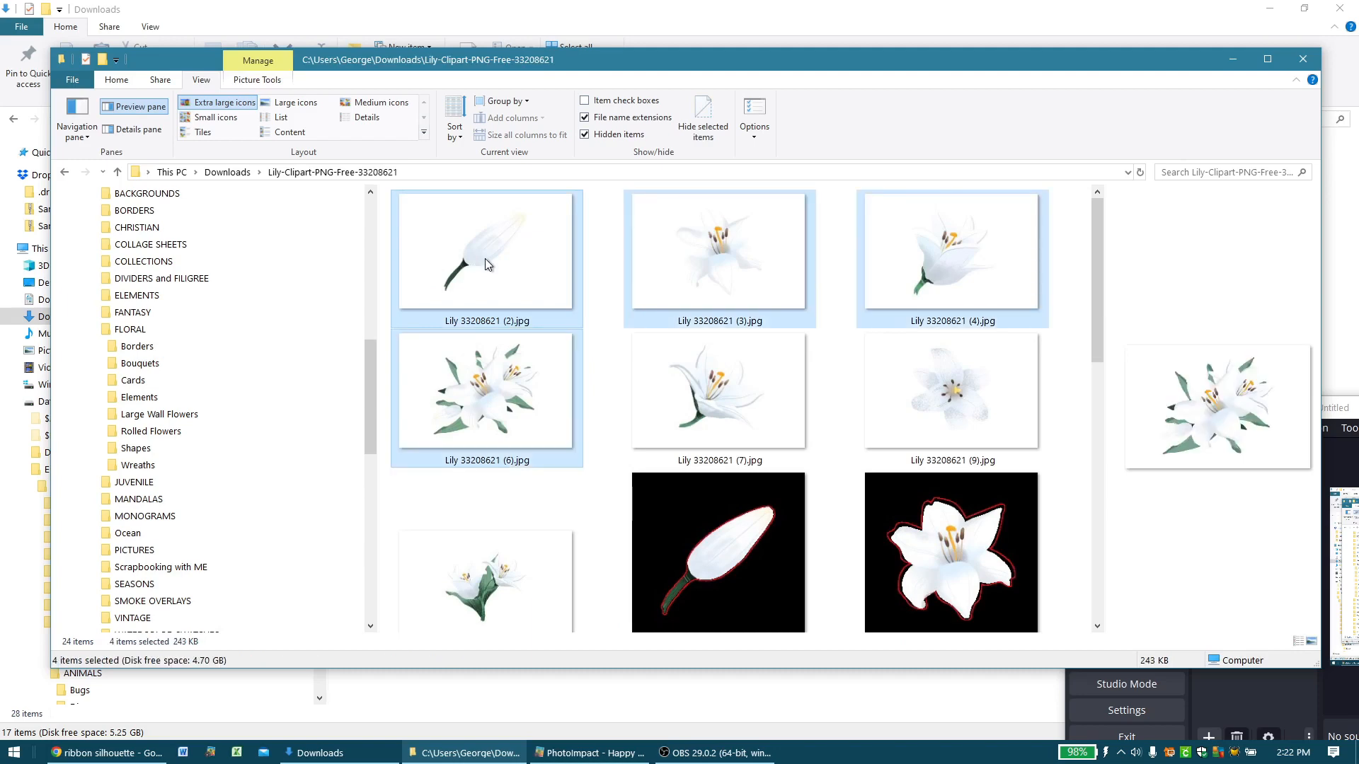
key("shift+Down")
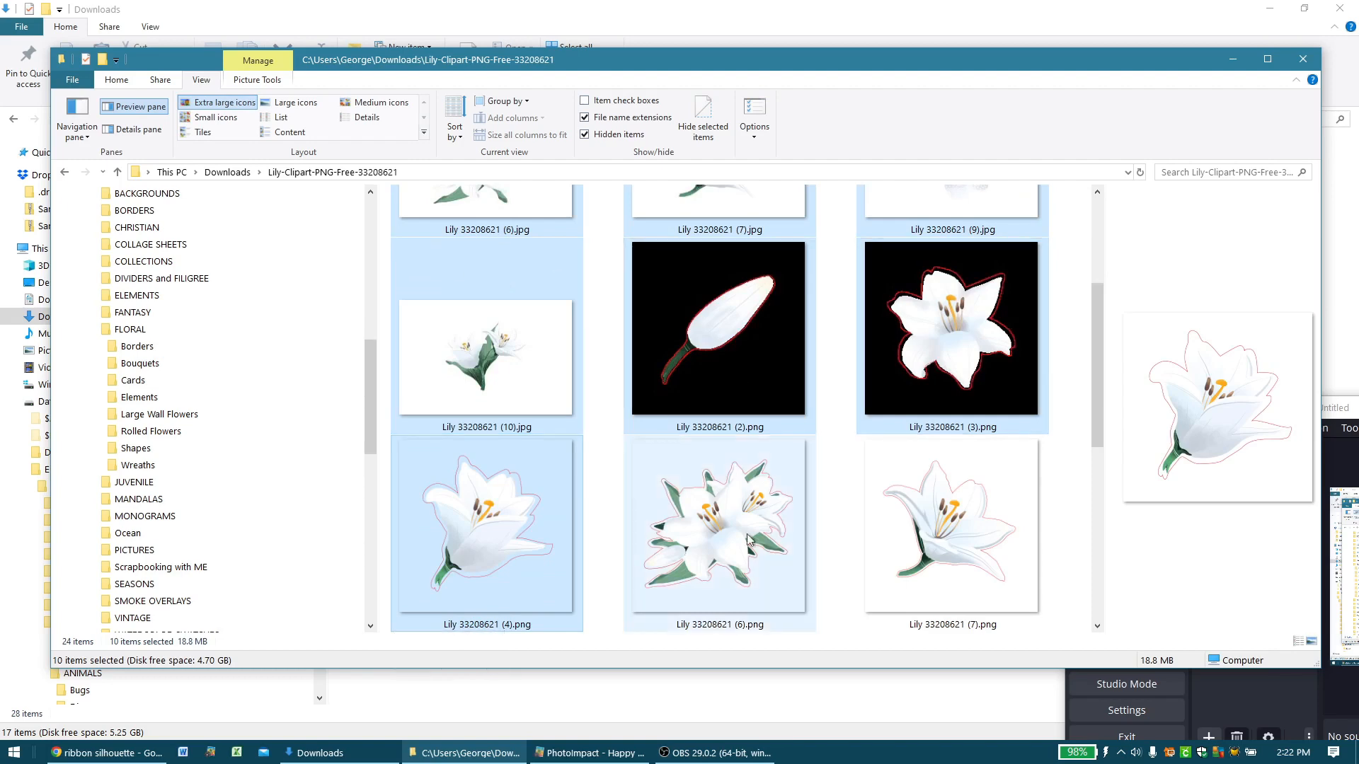
key("shift+Right")
key("shift+Right")
key("shift+Right")
key("shift+Right")
key("shift+Right")
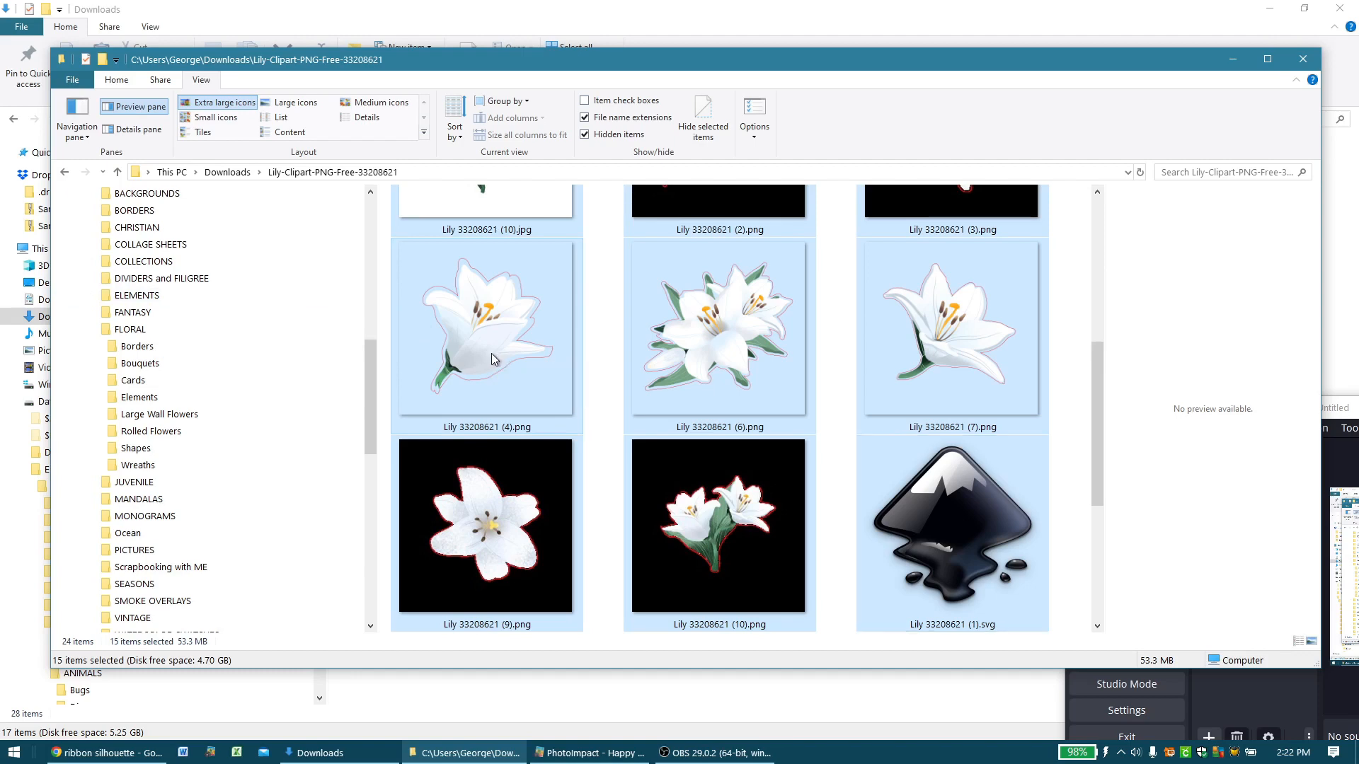
left_click_drag(496, 356, 231, 405)
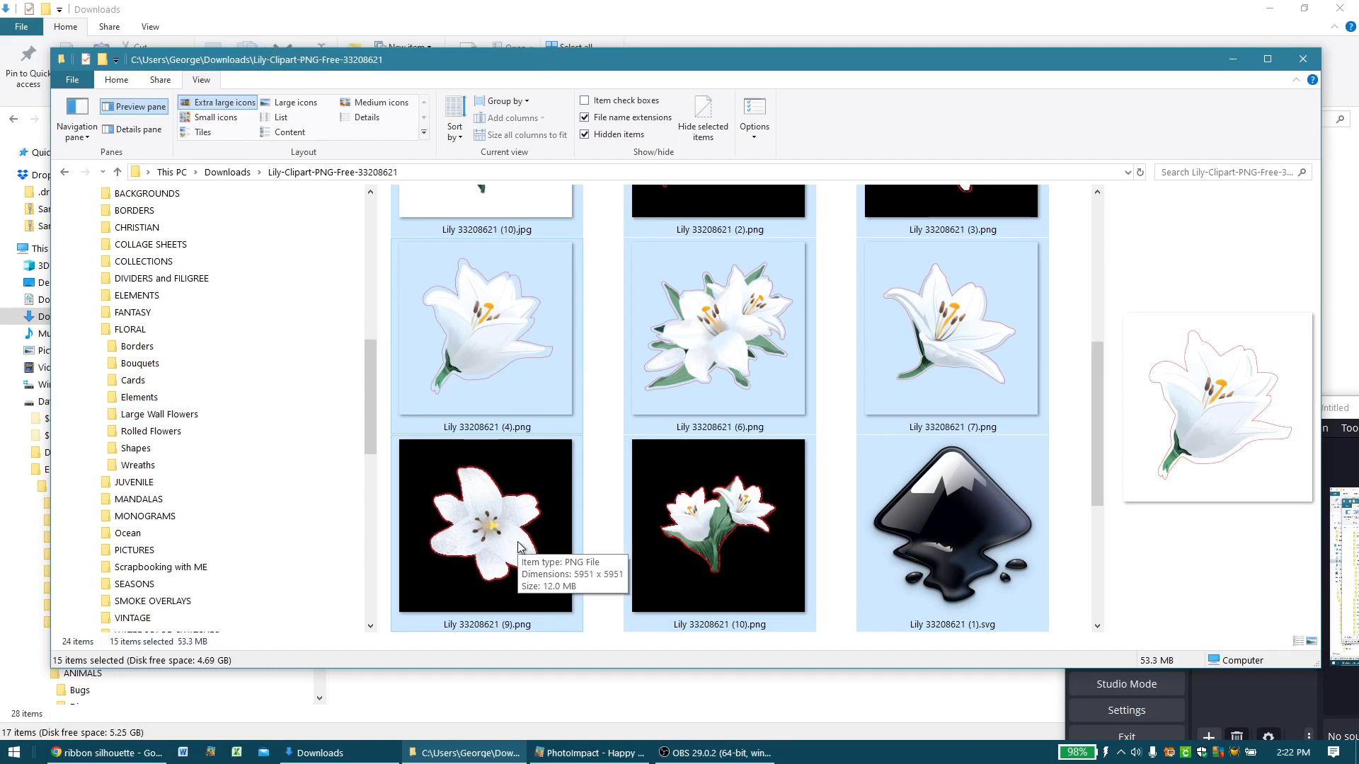
key("Delete")
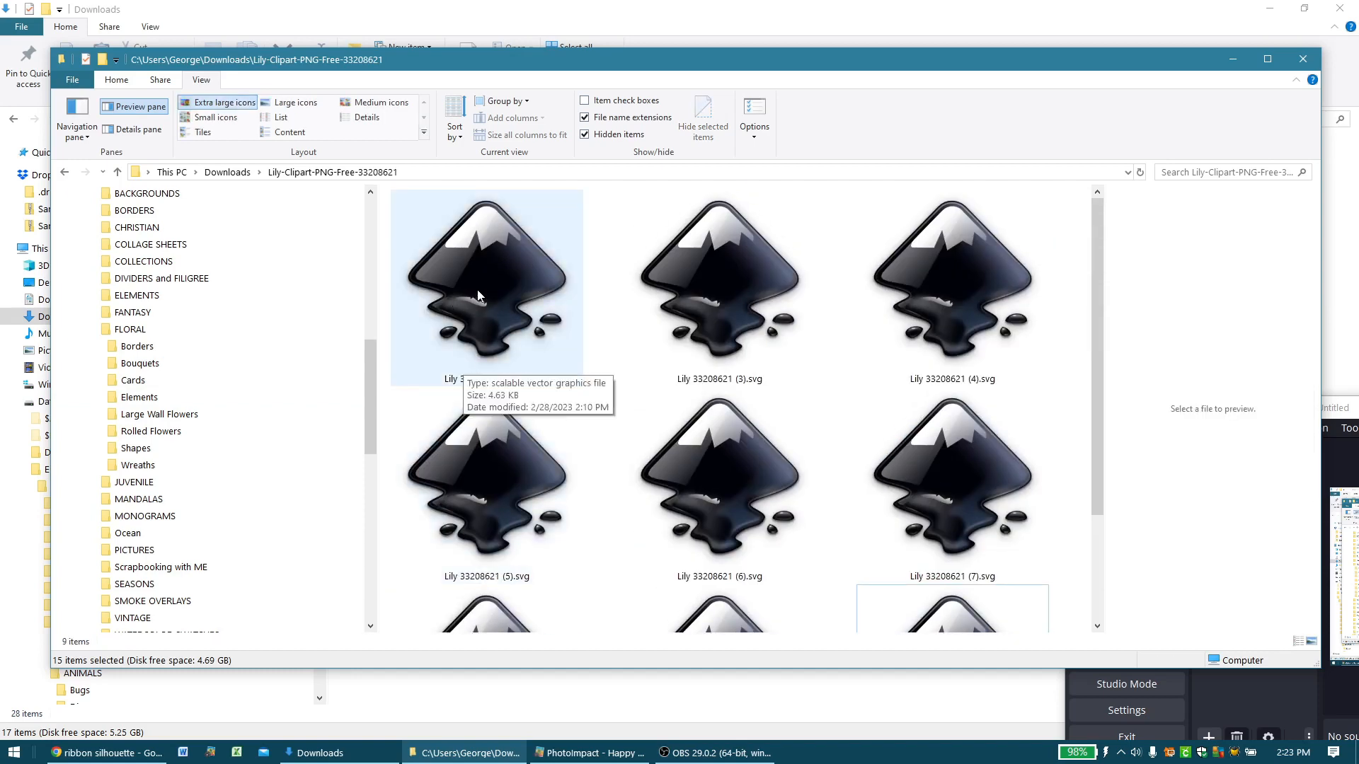
- Copy the nine remaining Lily SVG files into the FLORAL folder and delete the extracted Lily folder from Downloads
left_click(478, 296)
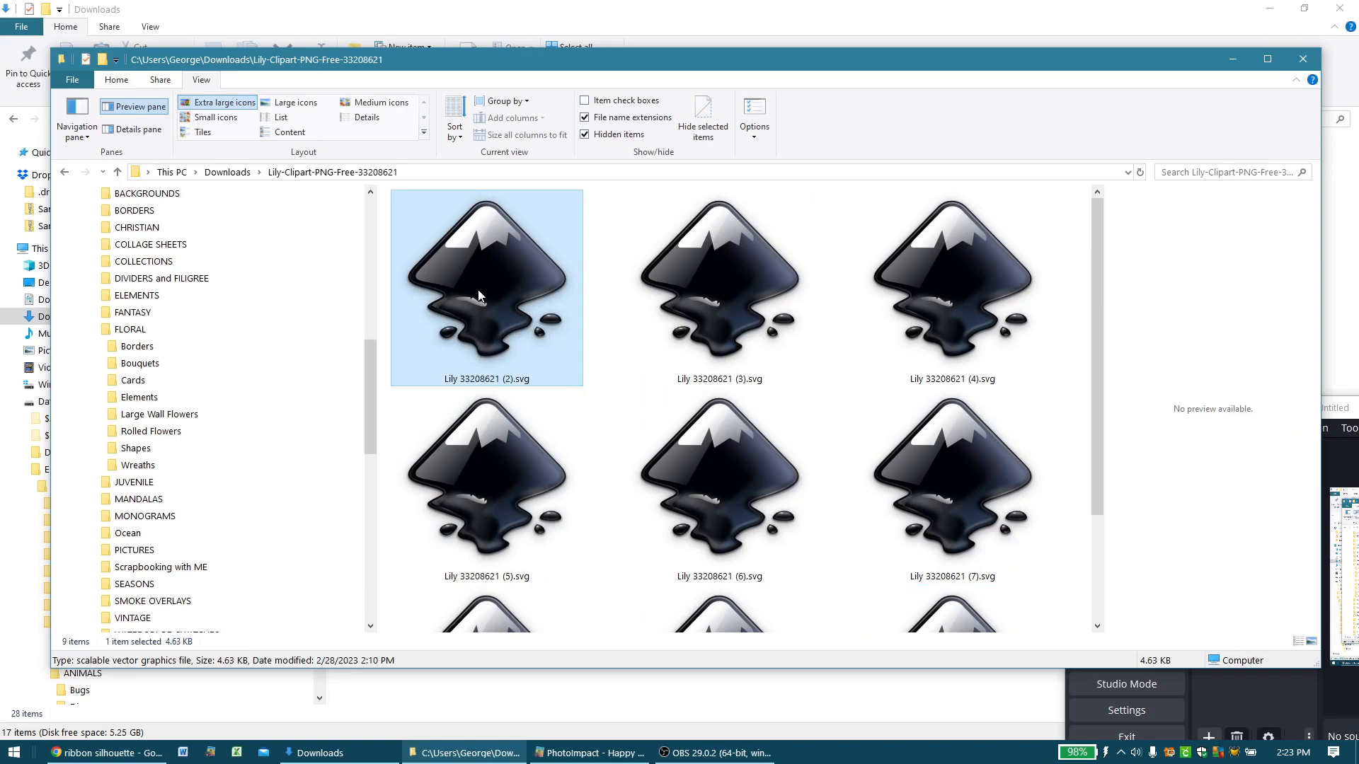
key("shift+End")
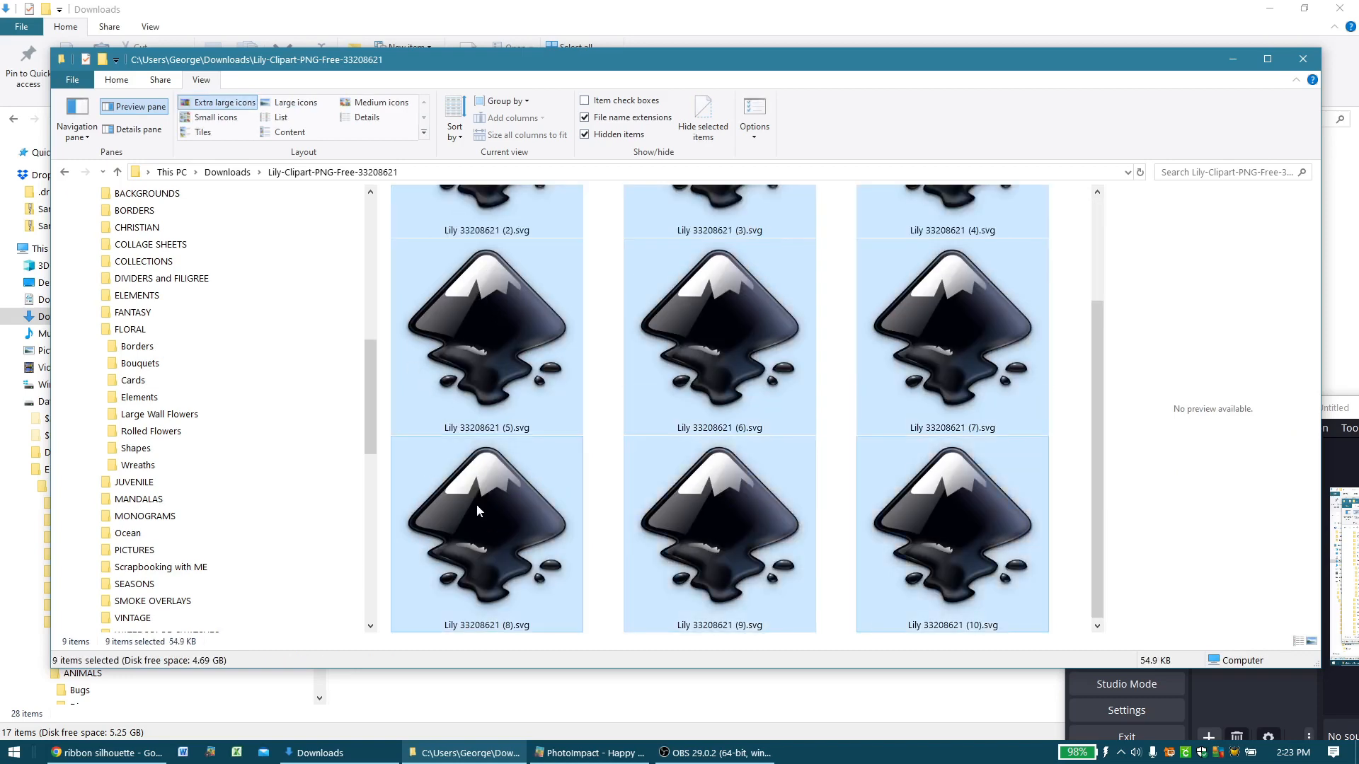
left_click_drag(473, 504, 191, 333)
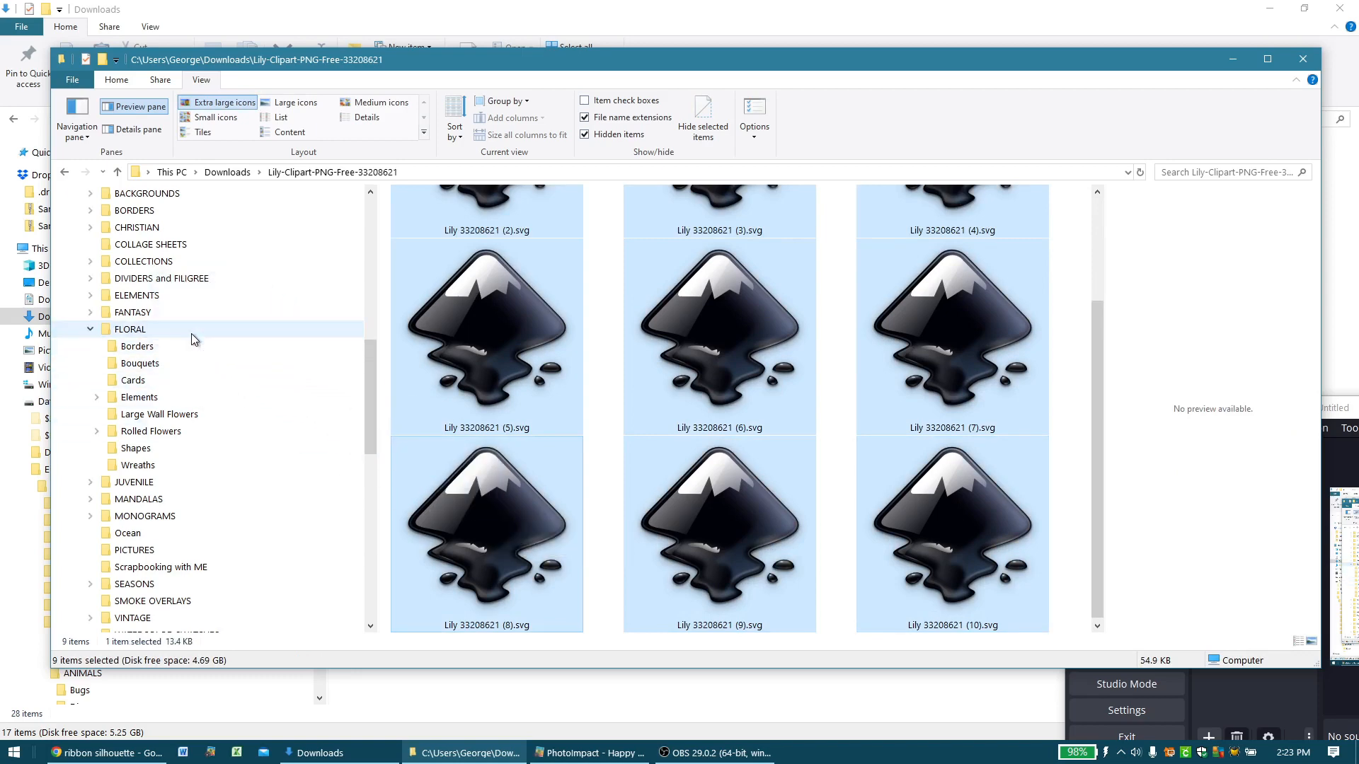
left_click(65, 173)
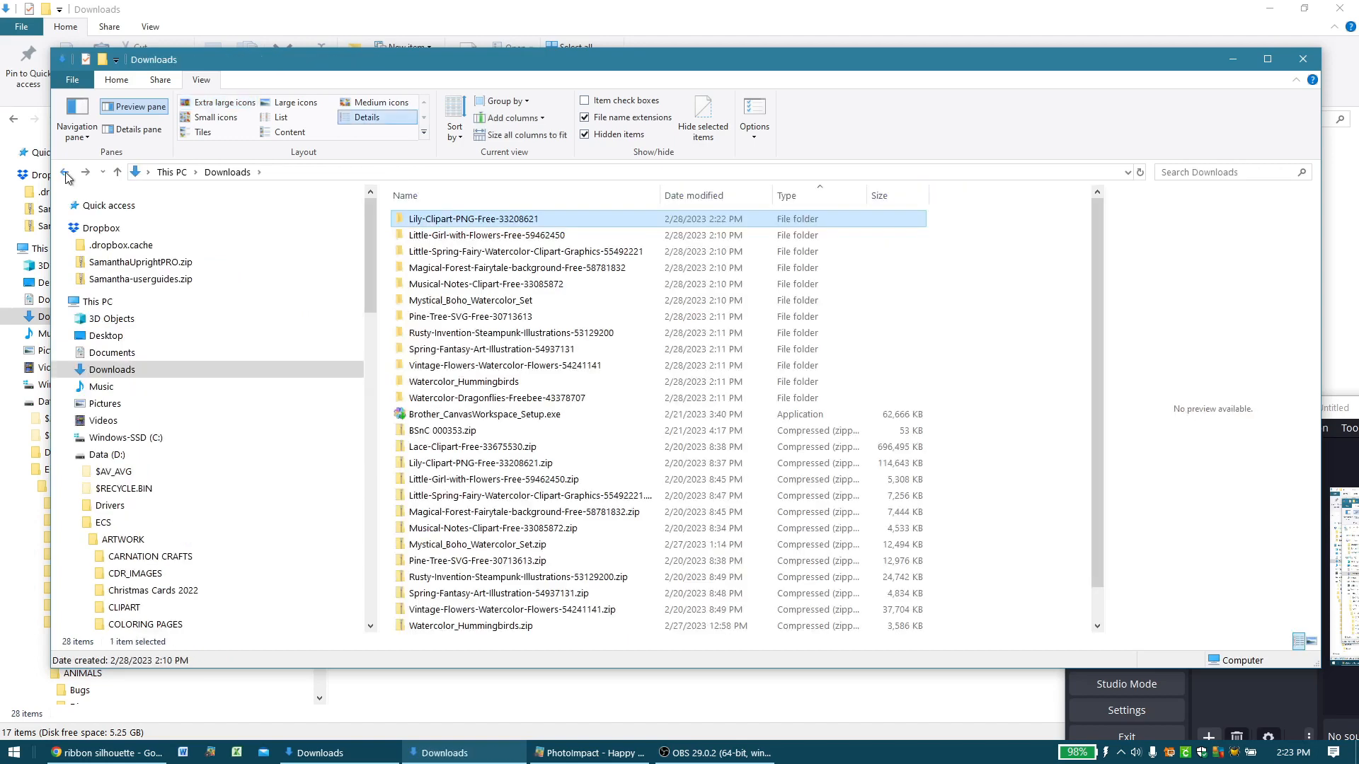
key("Delete")
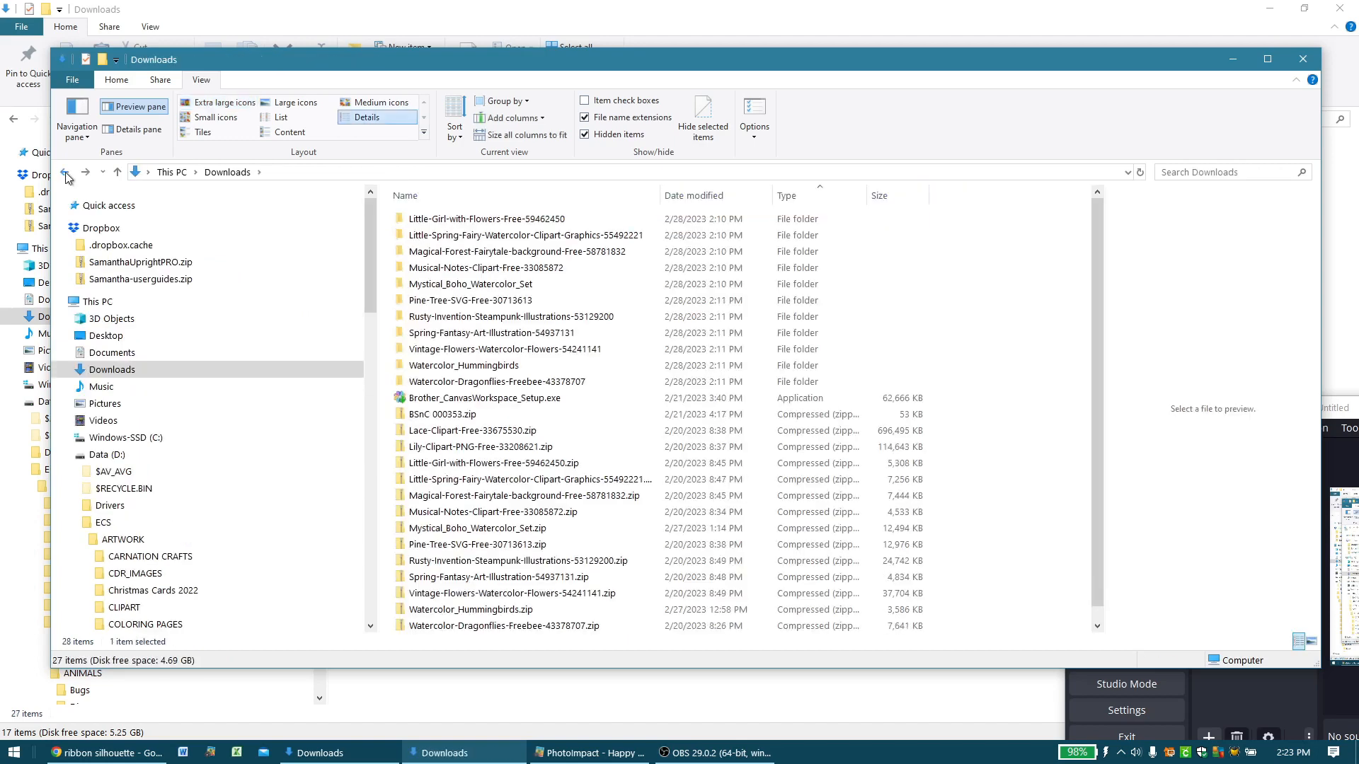
- Move Lily-Clipart-PNG-Free-33208621.zip from Downloads into the Done folder under CLIPART
left_click(454, 454)
left_click_drag(454, 454, 167, 500)
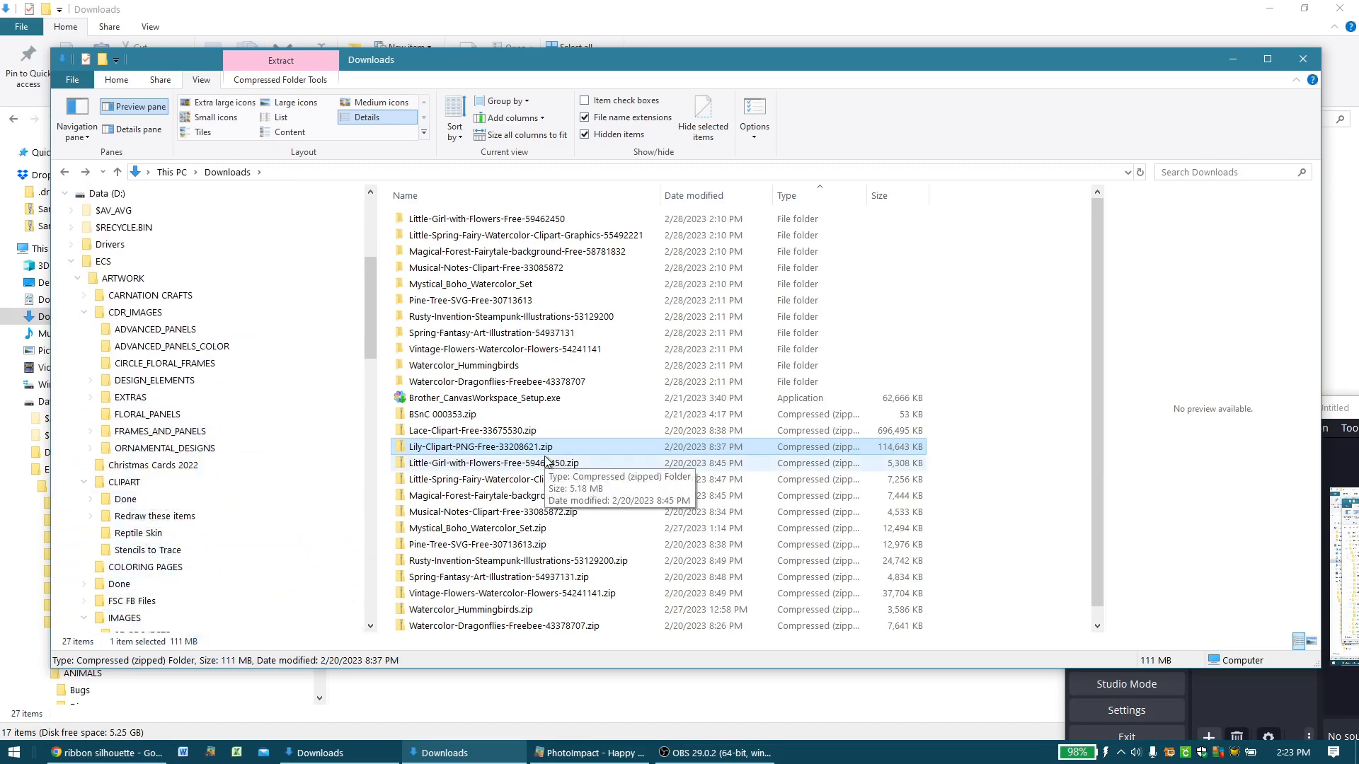
key("Delete")
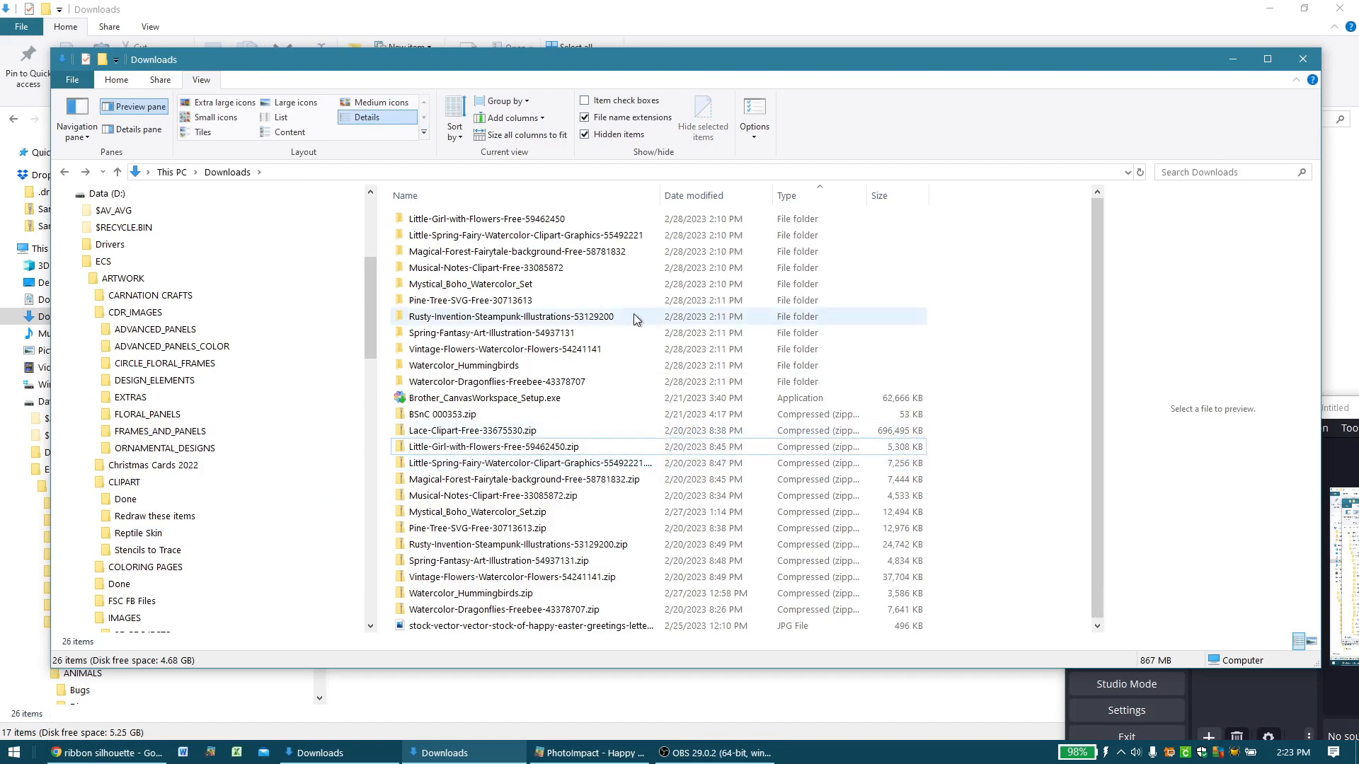
- Open the Little-Girl-with-Flowers-Free-59462450 folder and display its images as extra large icons
left_click(530, 218)
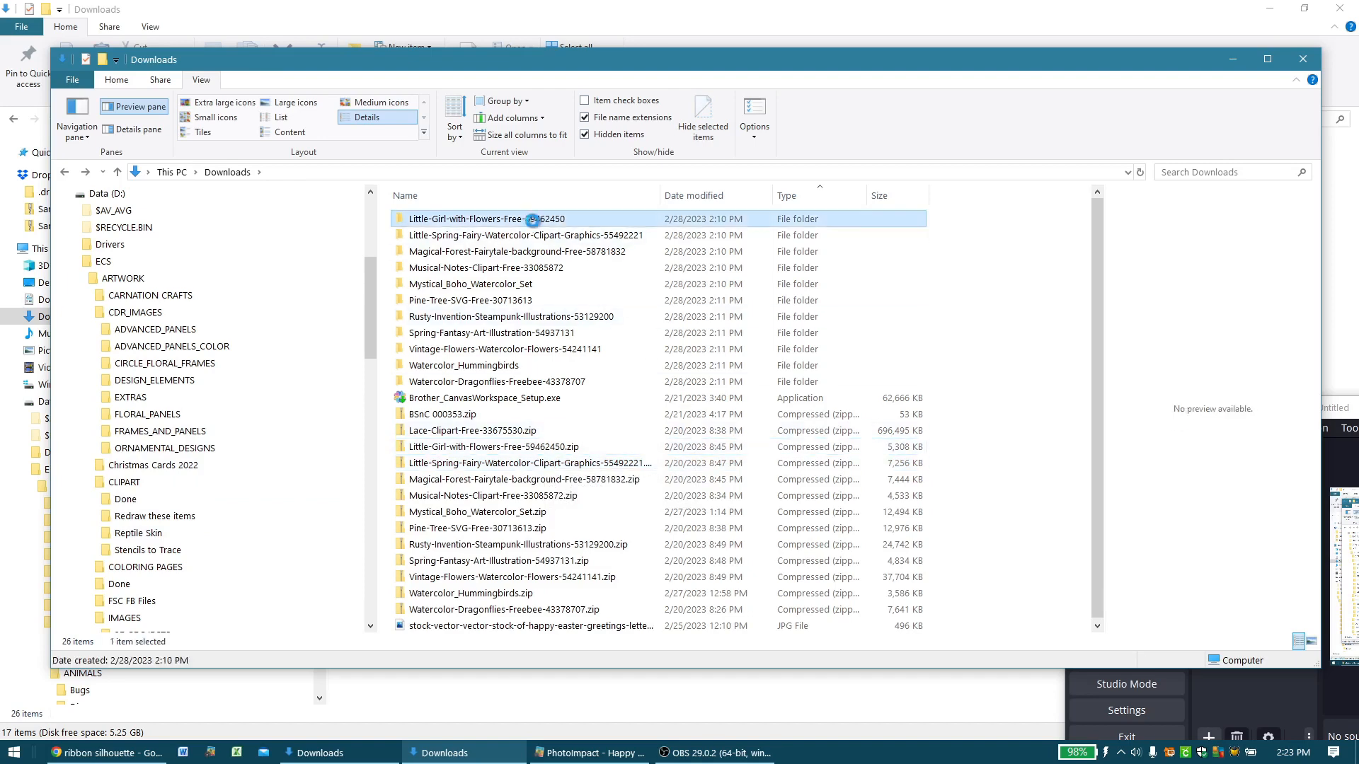
double_click(533, 220)
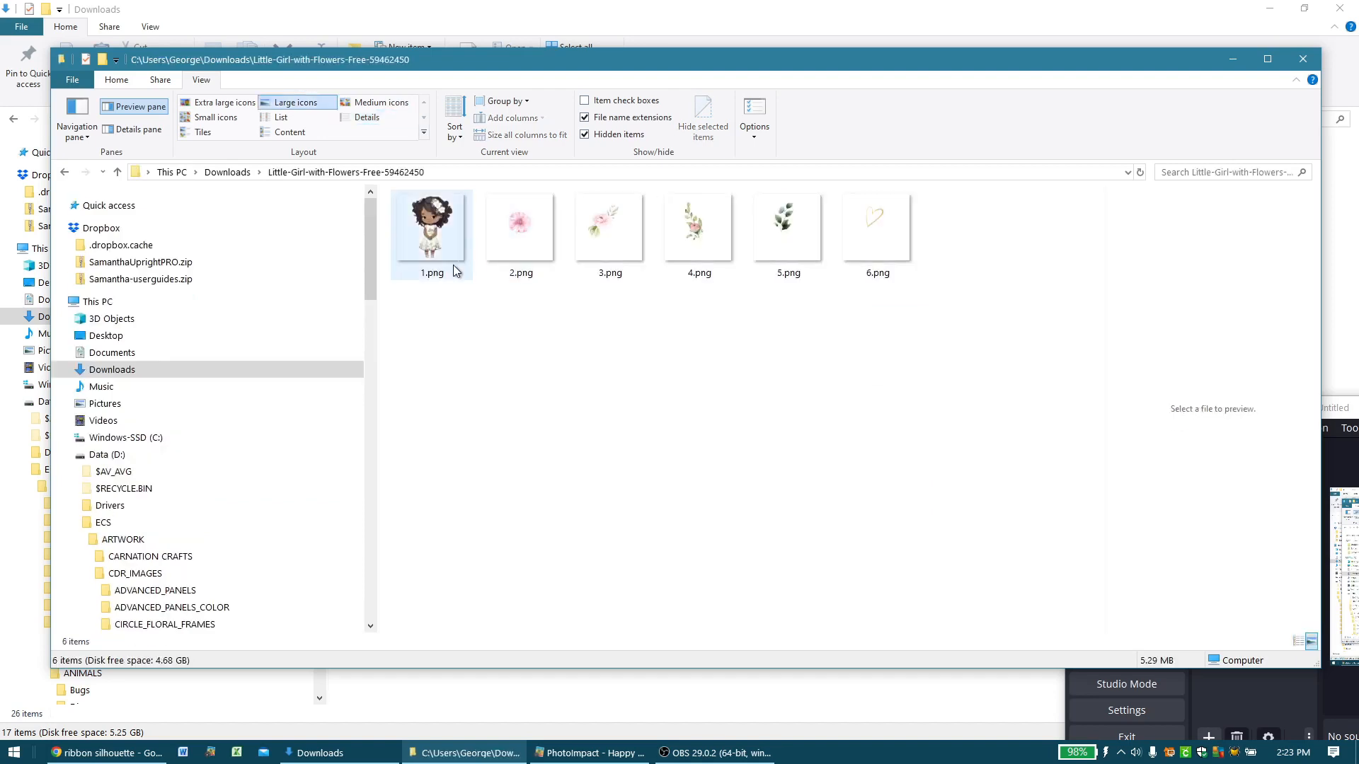
left_click(213, 103)
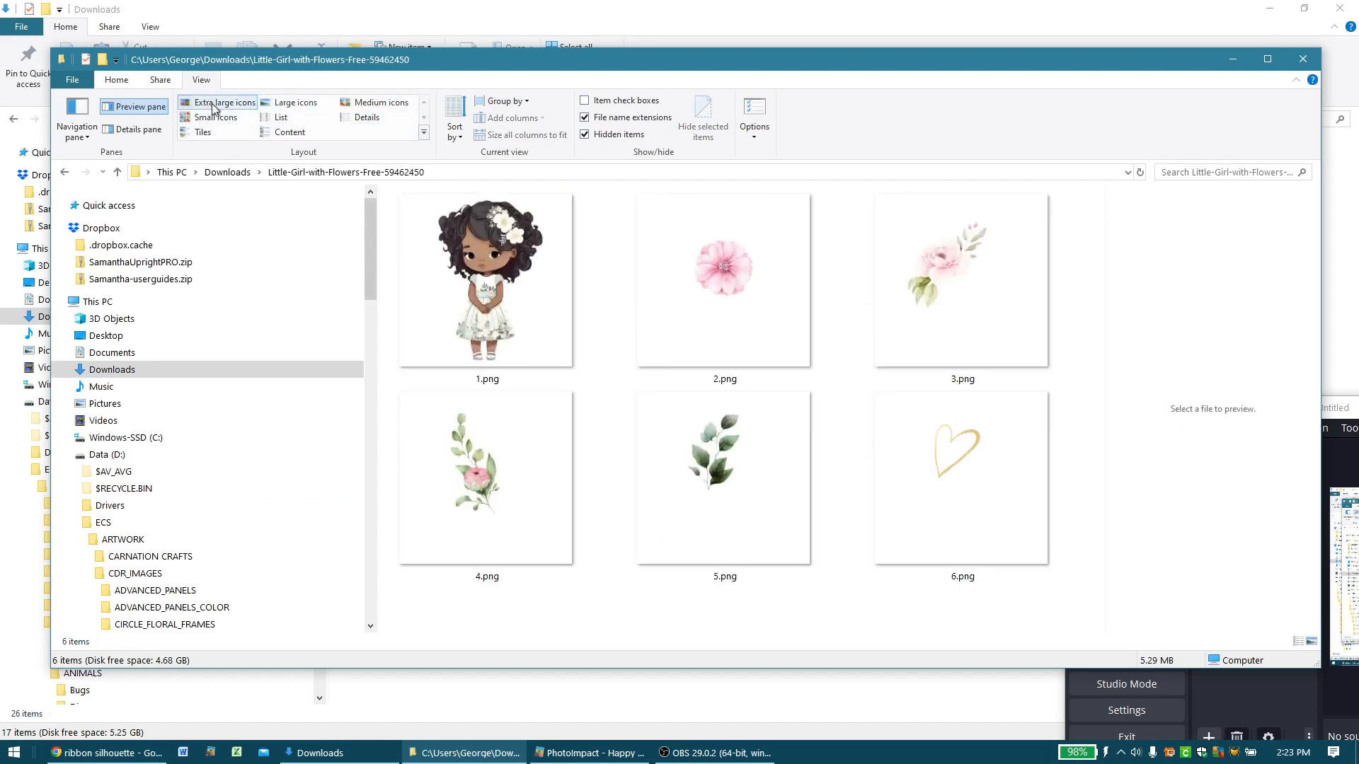
- Batch rename all six images in the folder to "Little Girl with Flowers 59462450"
left_click(525, 333)
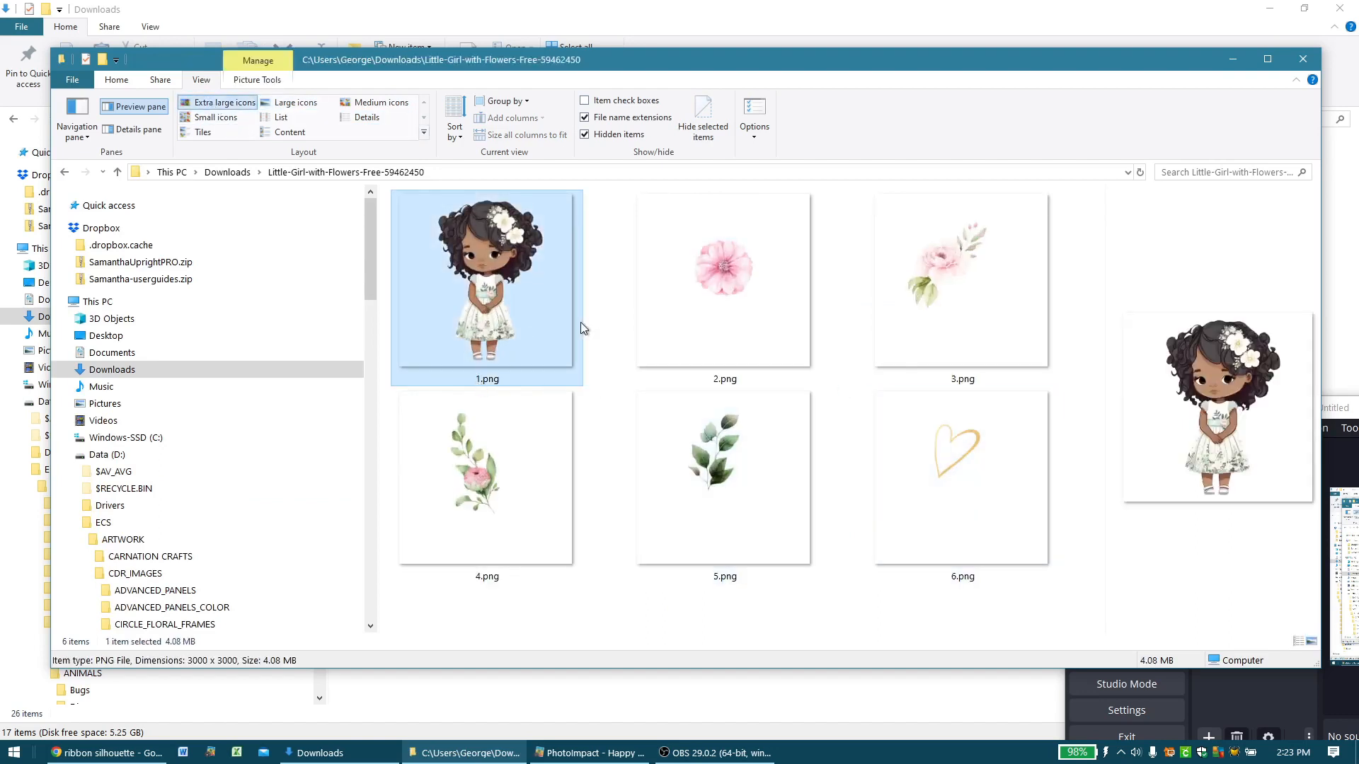
key("shift+Down")
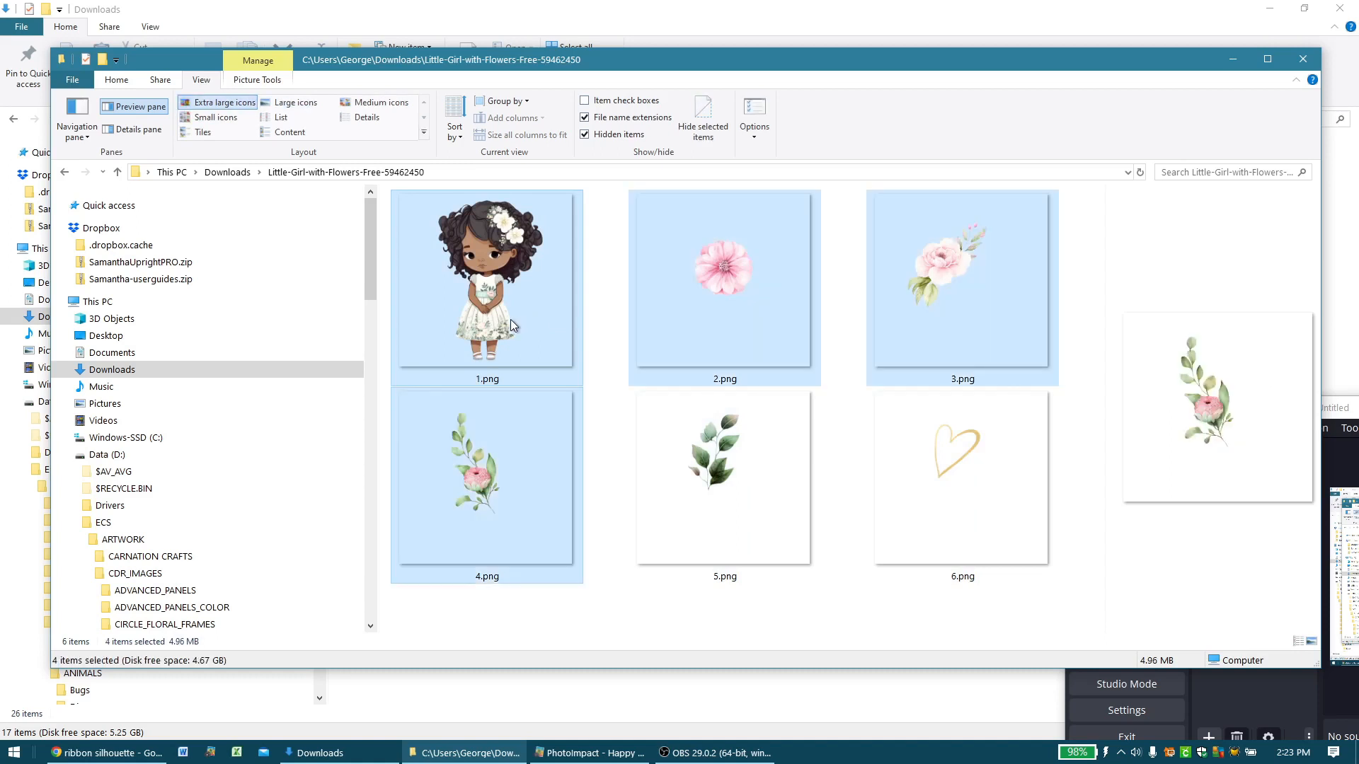
key("shift+Right")
key("shift+Right")
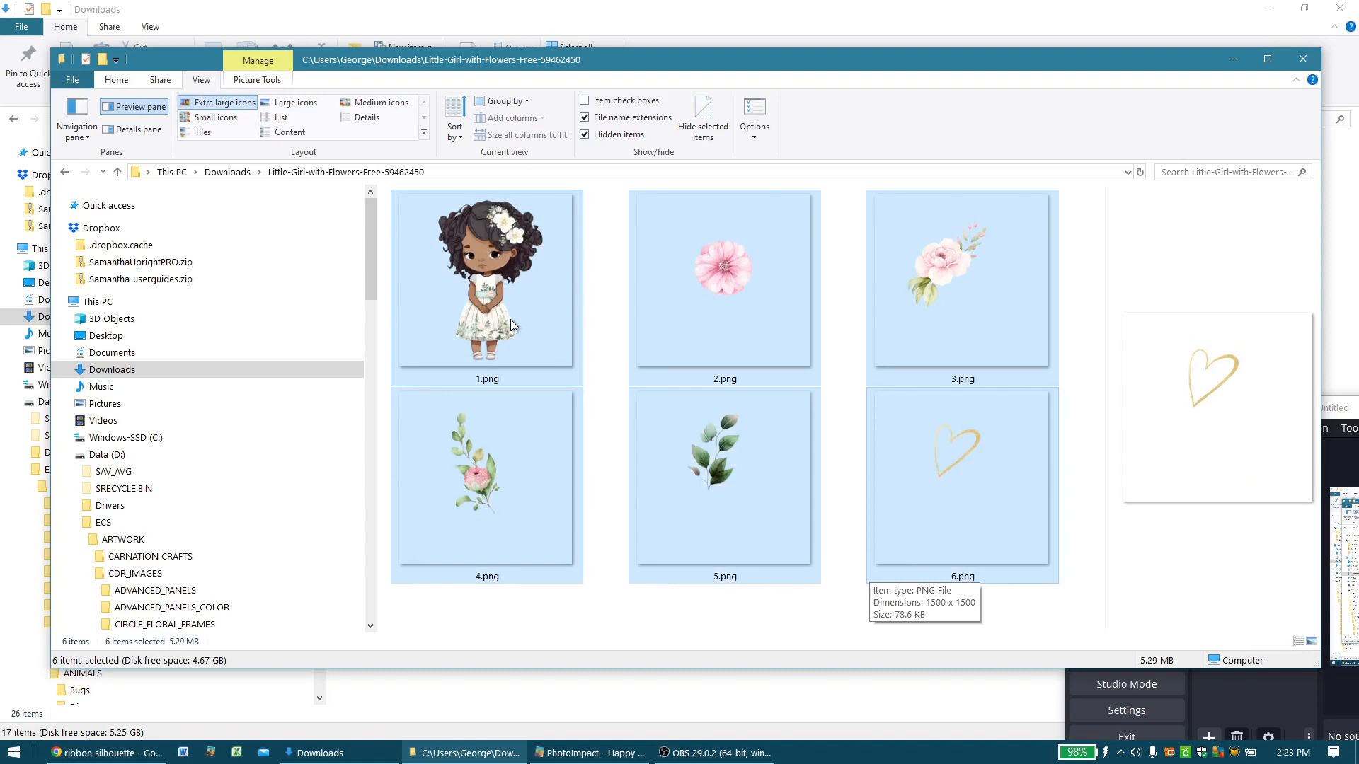
right_click(512, 325)
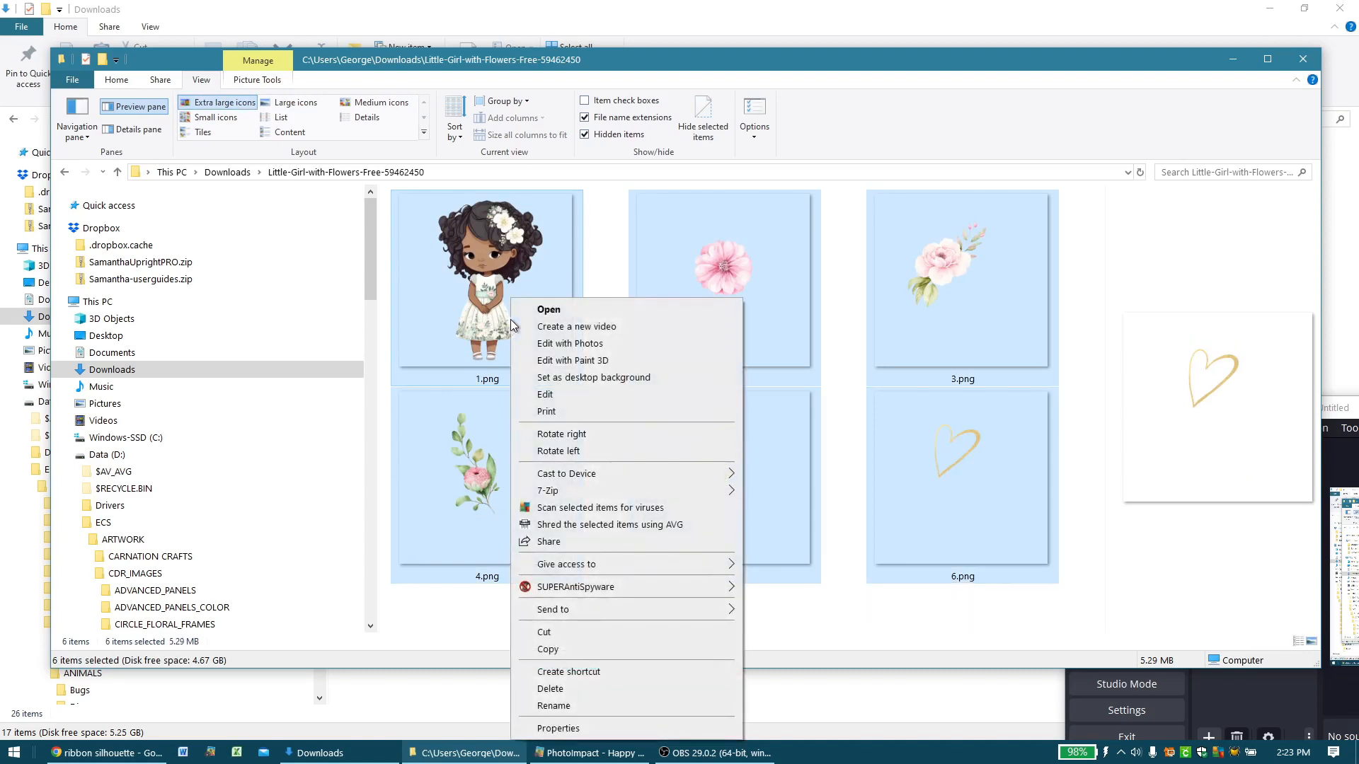
left_click(590, 705)
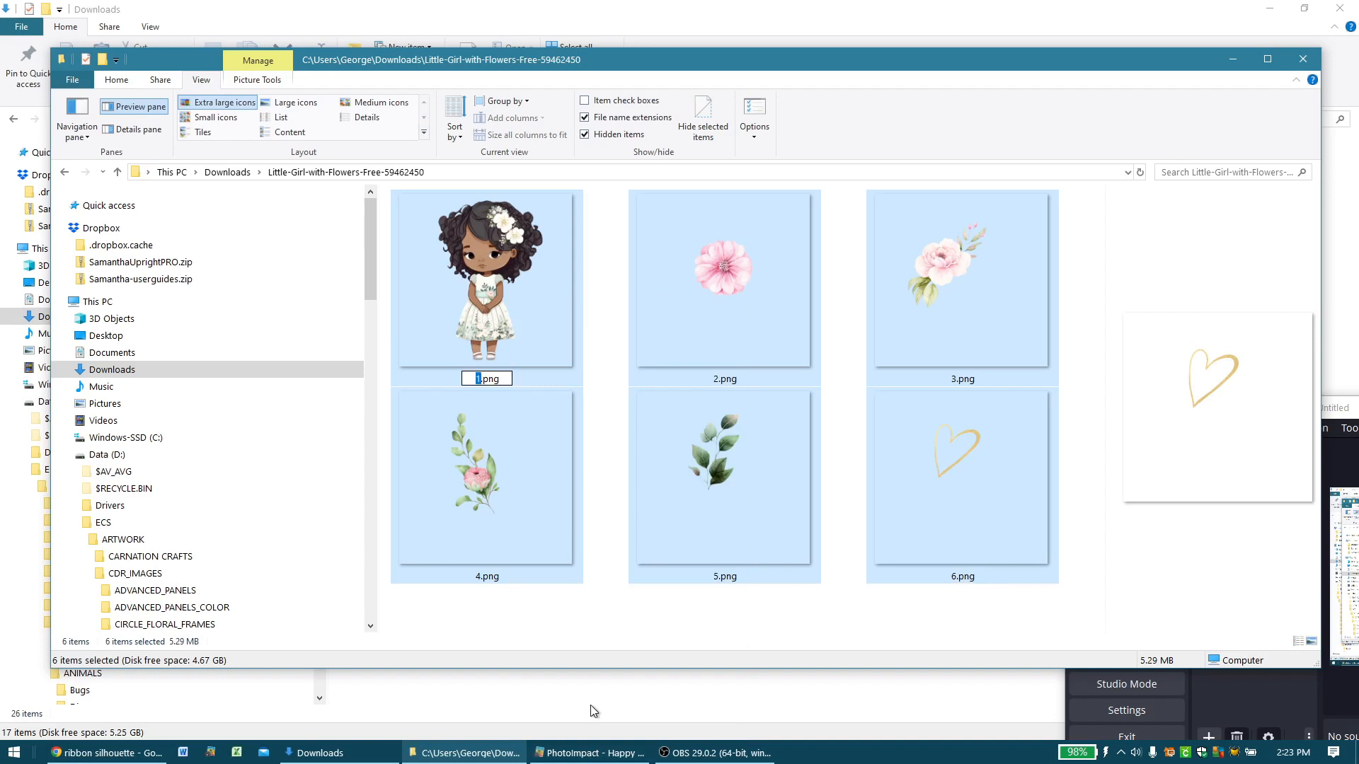
type("Little ")
type("Girl with Fl")
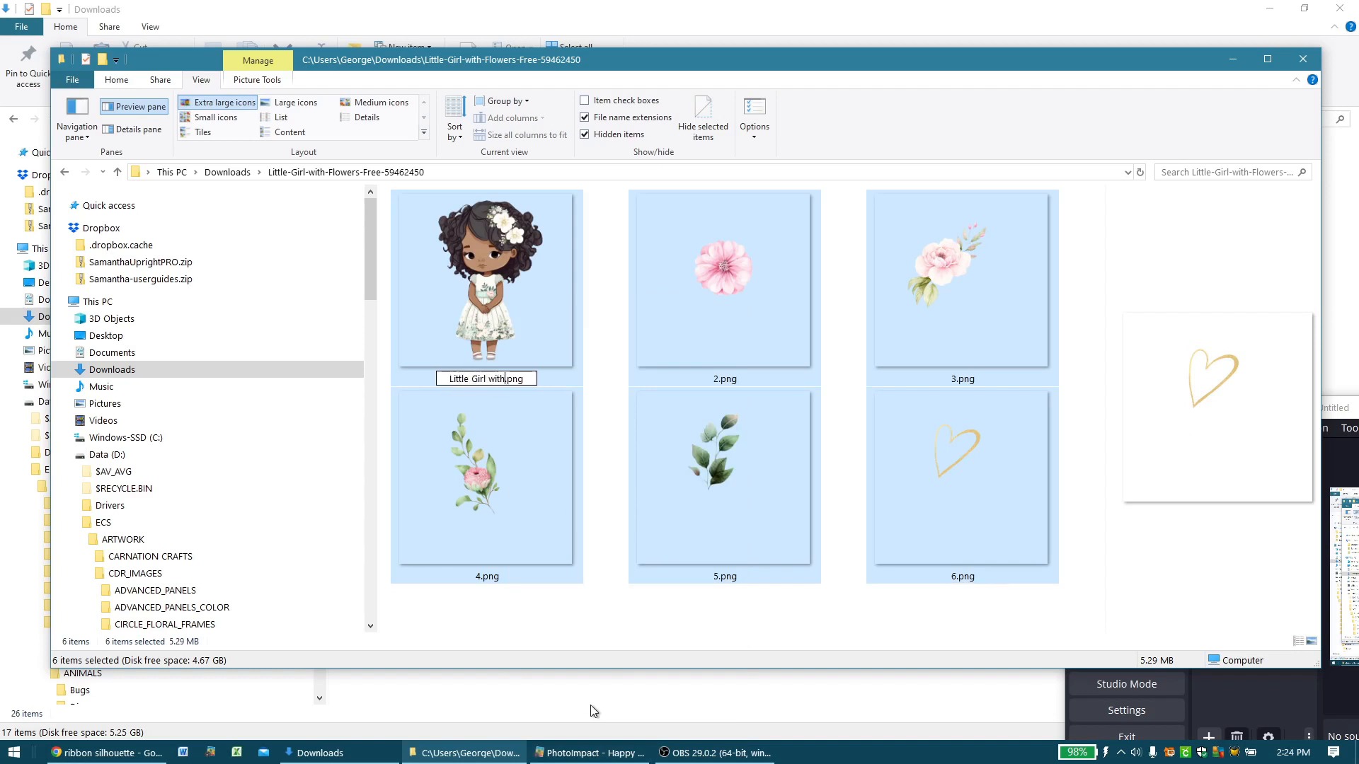
type("ower")
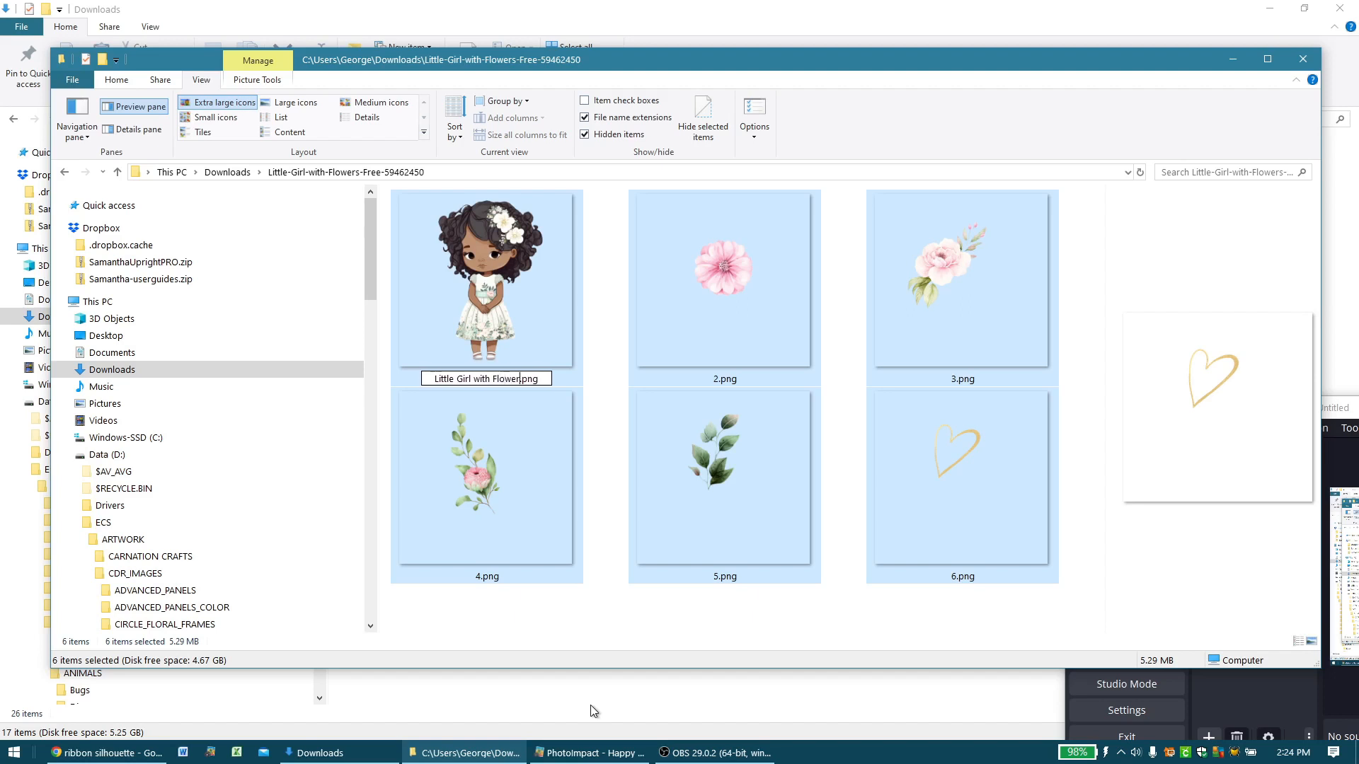
type("s 594")
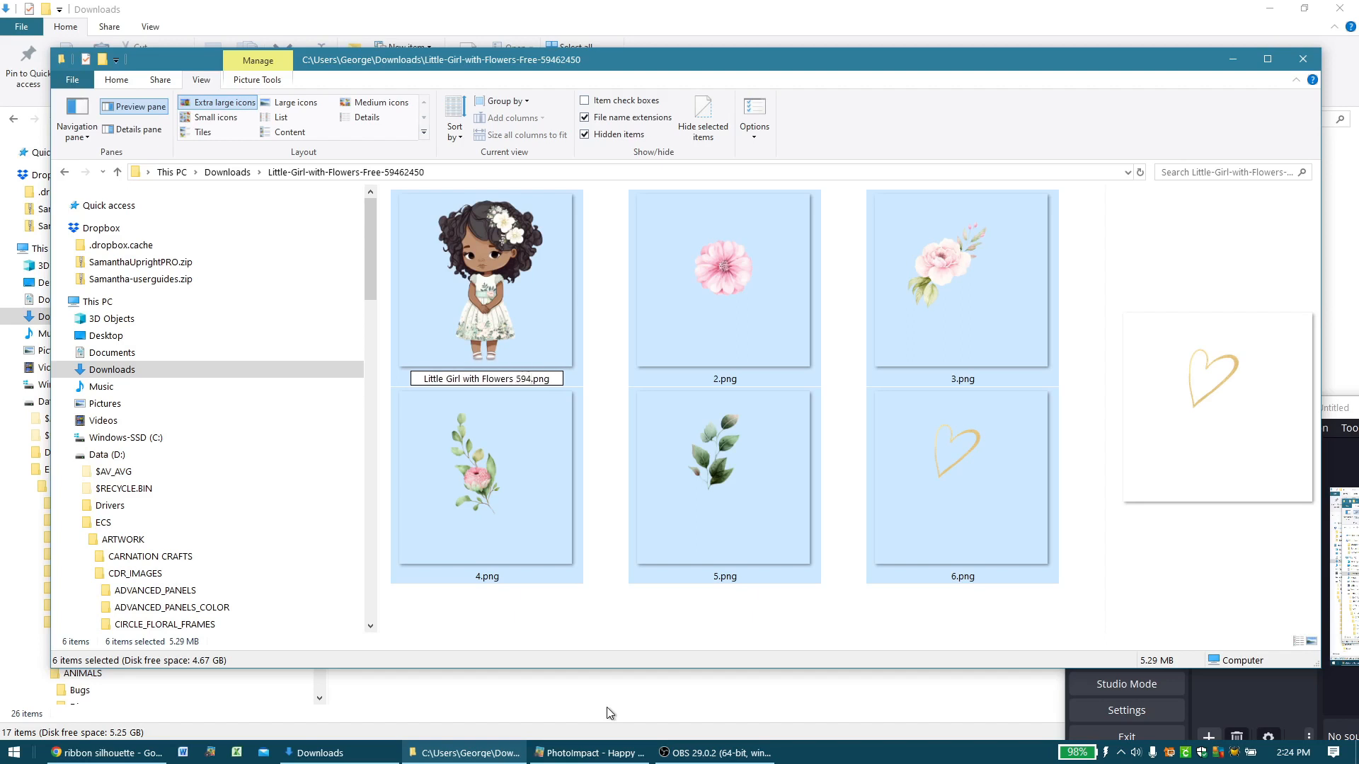
type("62450")
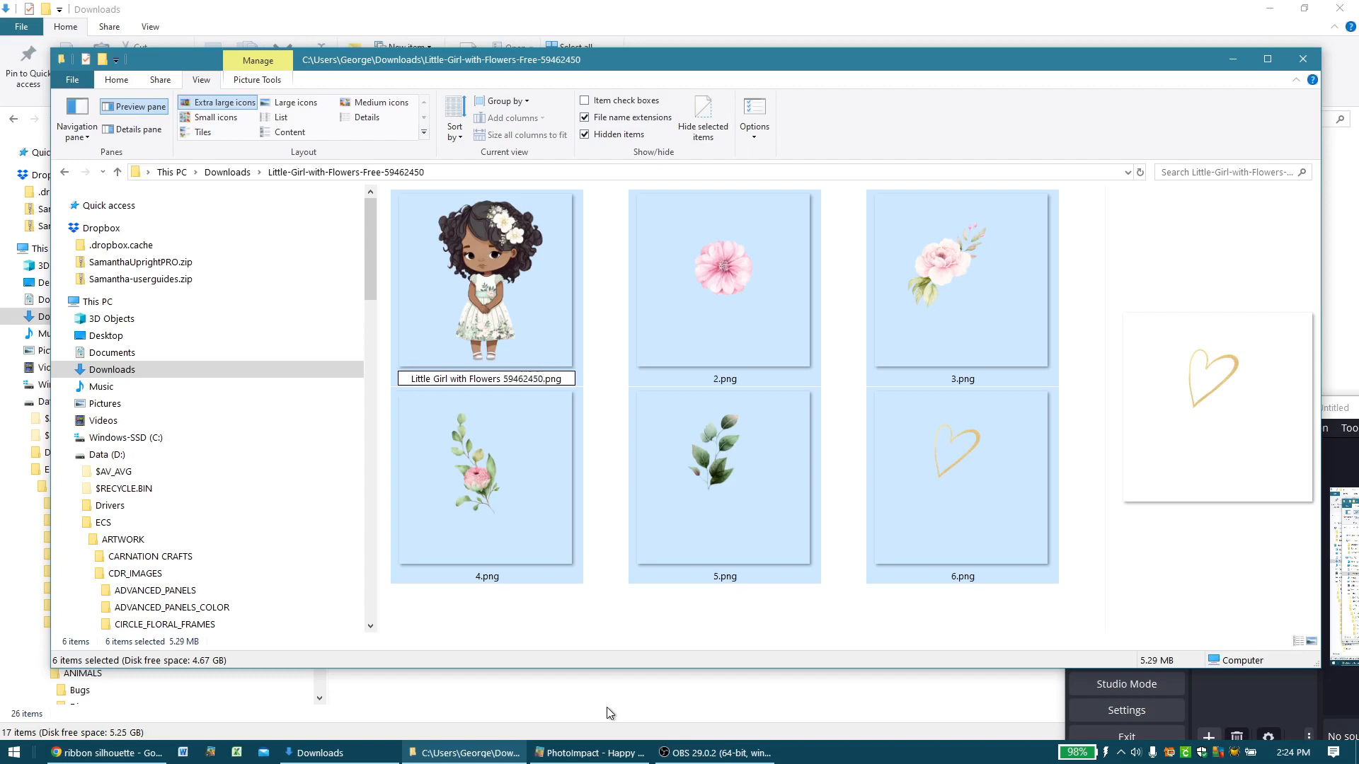
key("ctrl+shift+Left")
key("ctrl+shift+Left")
key("ctrl+shift+Left")
key("ctrl+shift+Left")
key("ctrl+shift+Left")
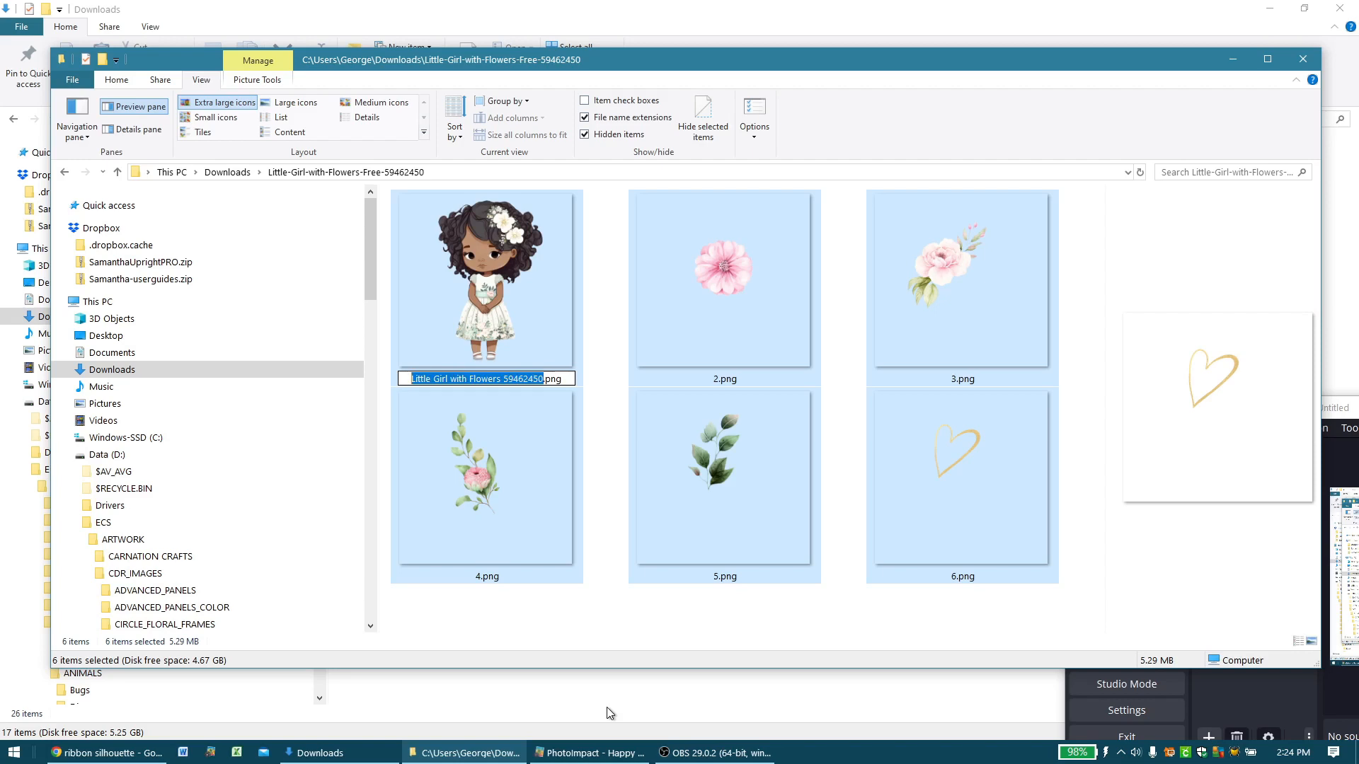
key("Return")
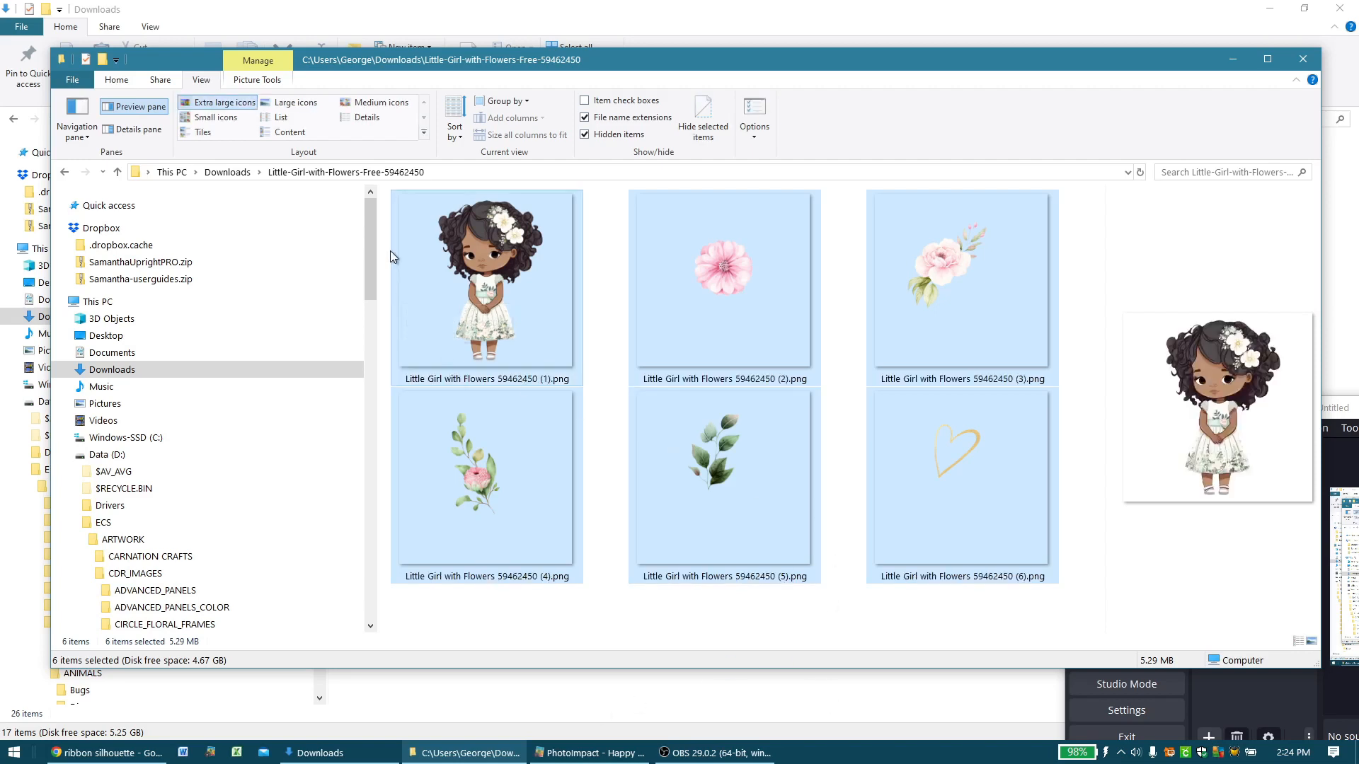
- Copy all six Little Girl with Flowers images into the JUVENILE folder under IMAGES
left_click_drag(371, 245, 380, 360)
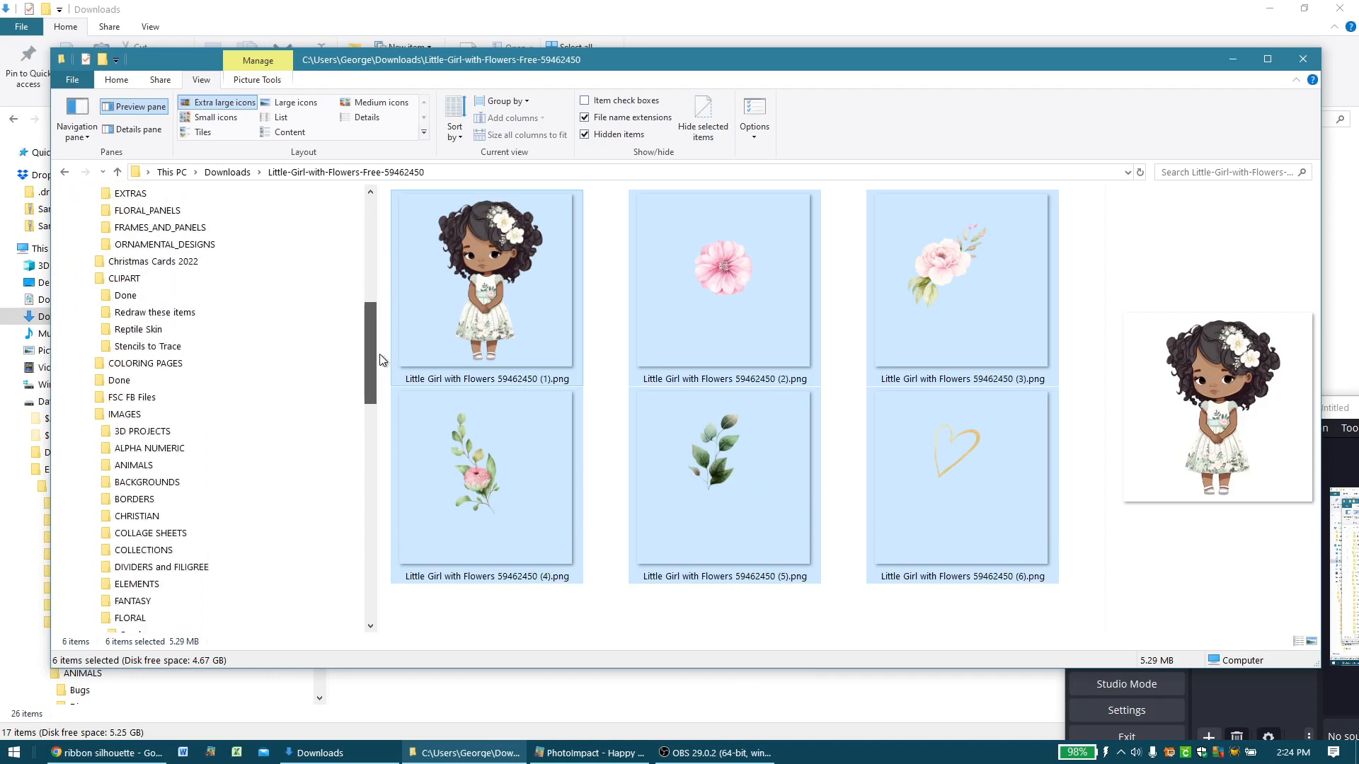
left_click(91, 279)
left_click(498, 327)
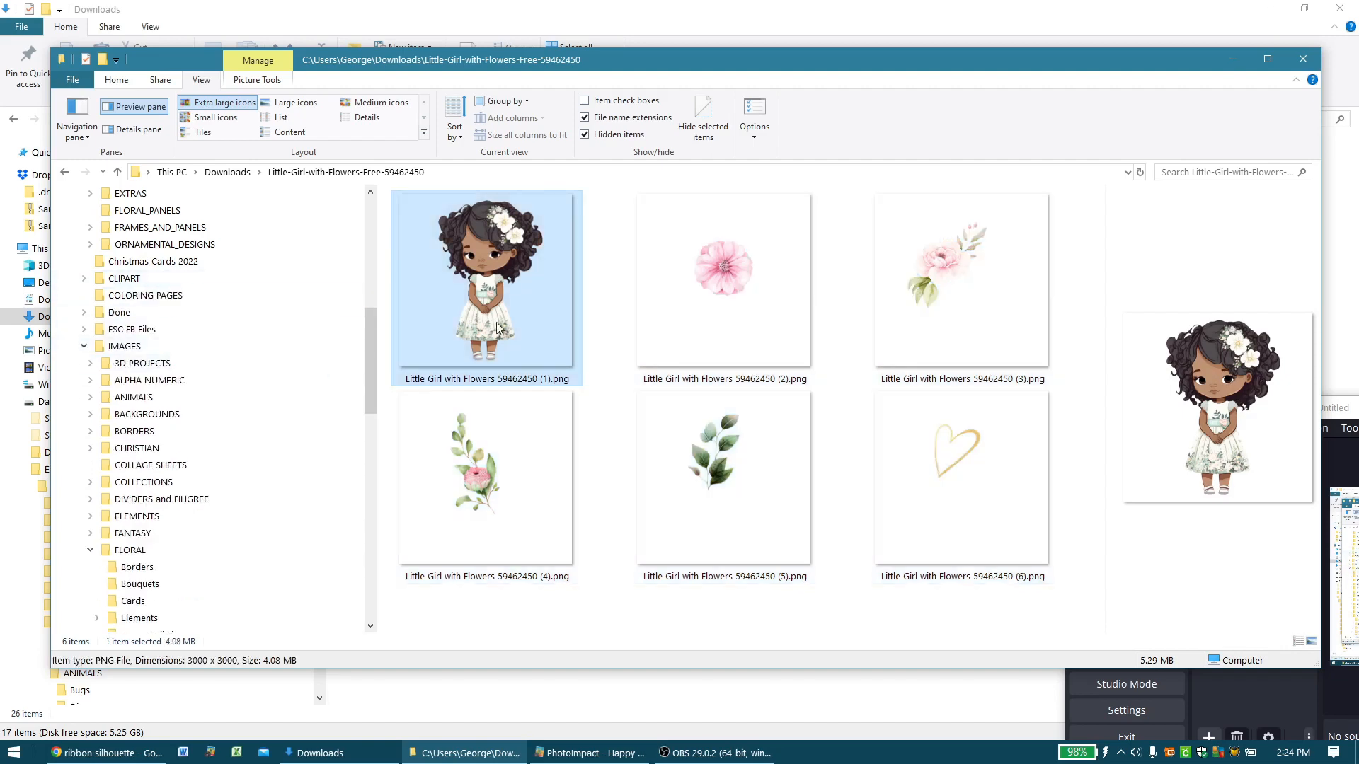
key("ctrl+a")
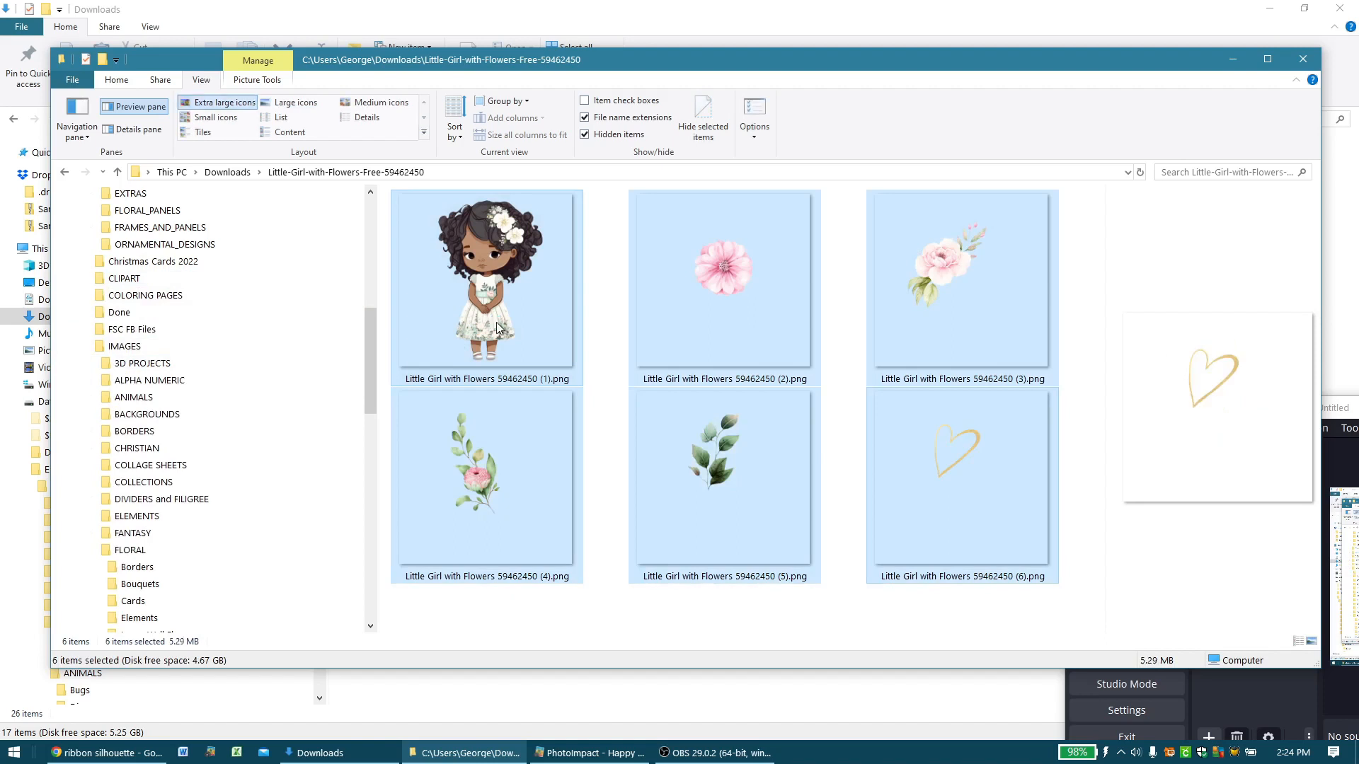
left_click_drag(369, 327, 375, 406)
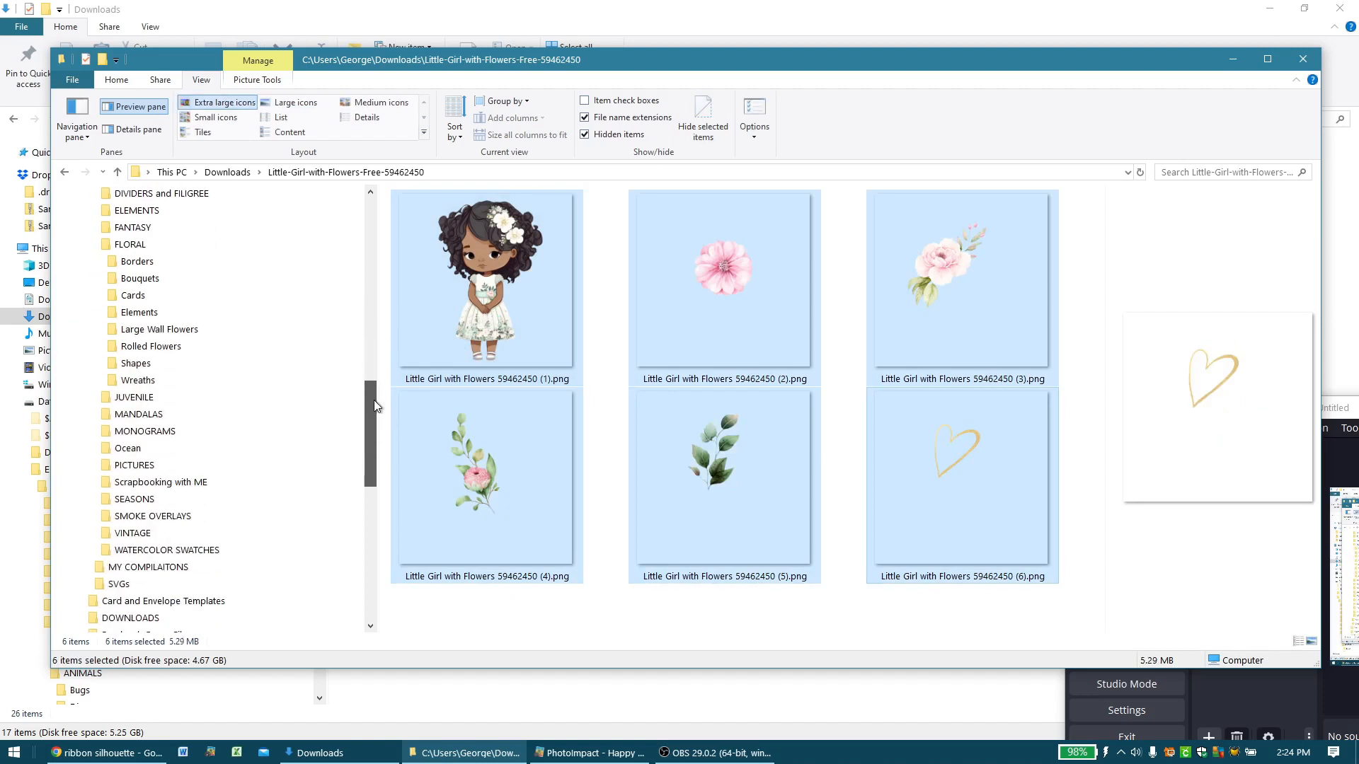
left_click_drag(497, 279, 209, 393)
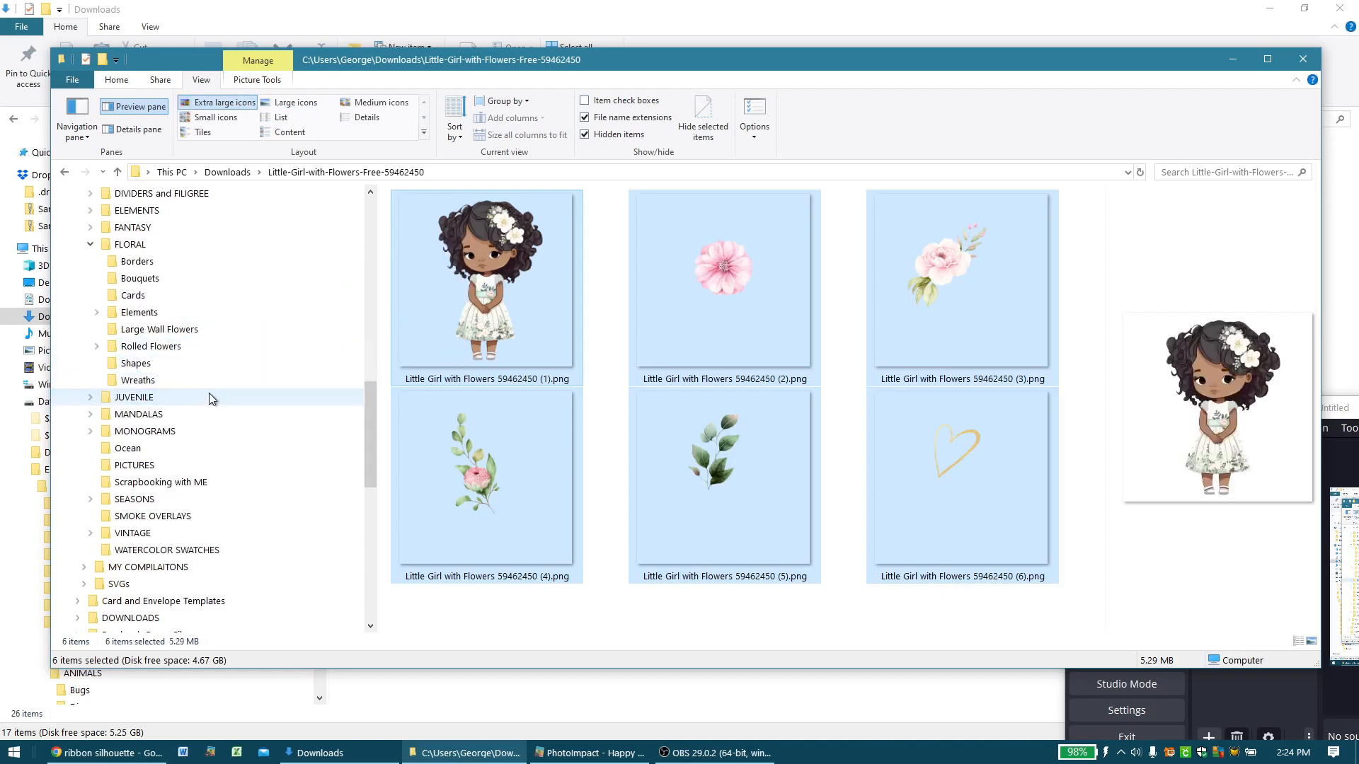
- Delete Little Girl with Flowers 59462450 (1).png from the extracted folder and copy the five remaining images into the FLORAL Elements folder
left_click(493, 285)
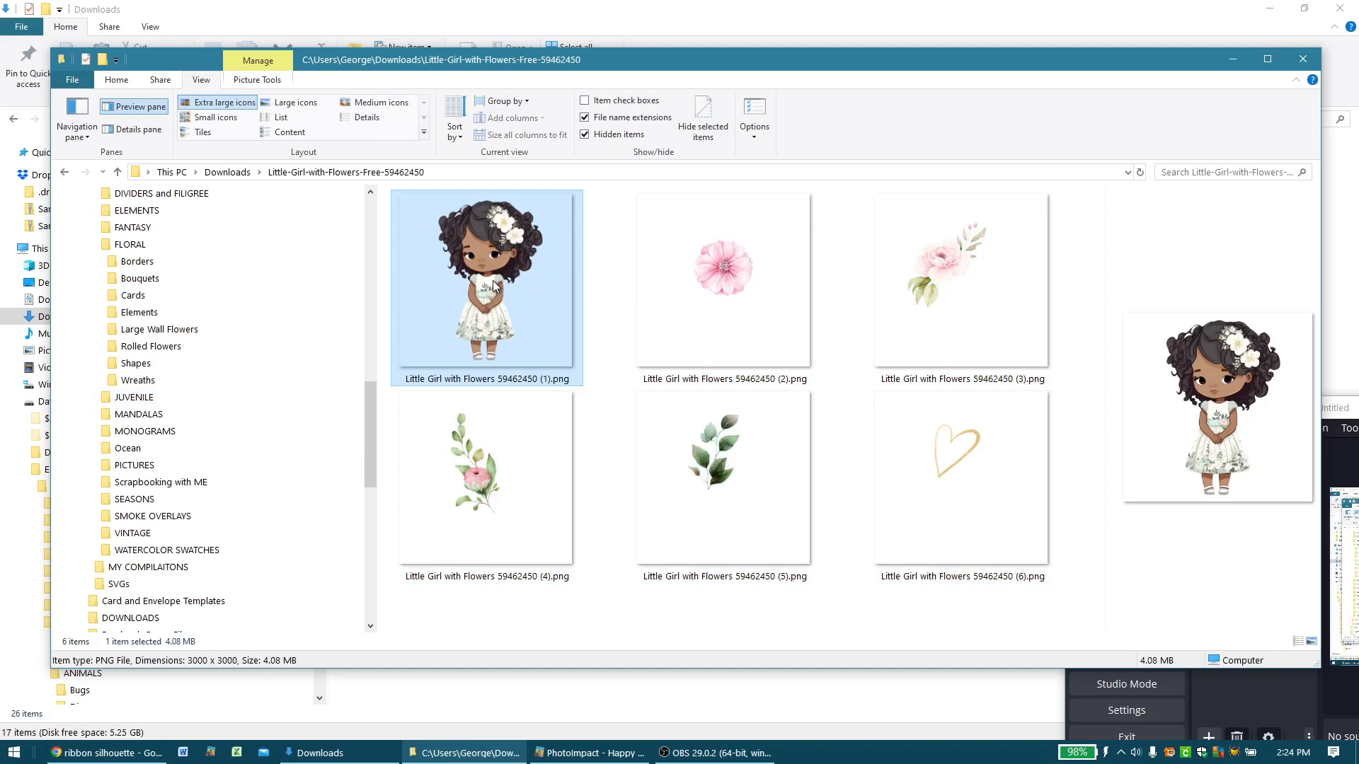
key("Delete")
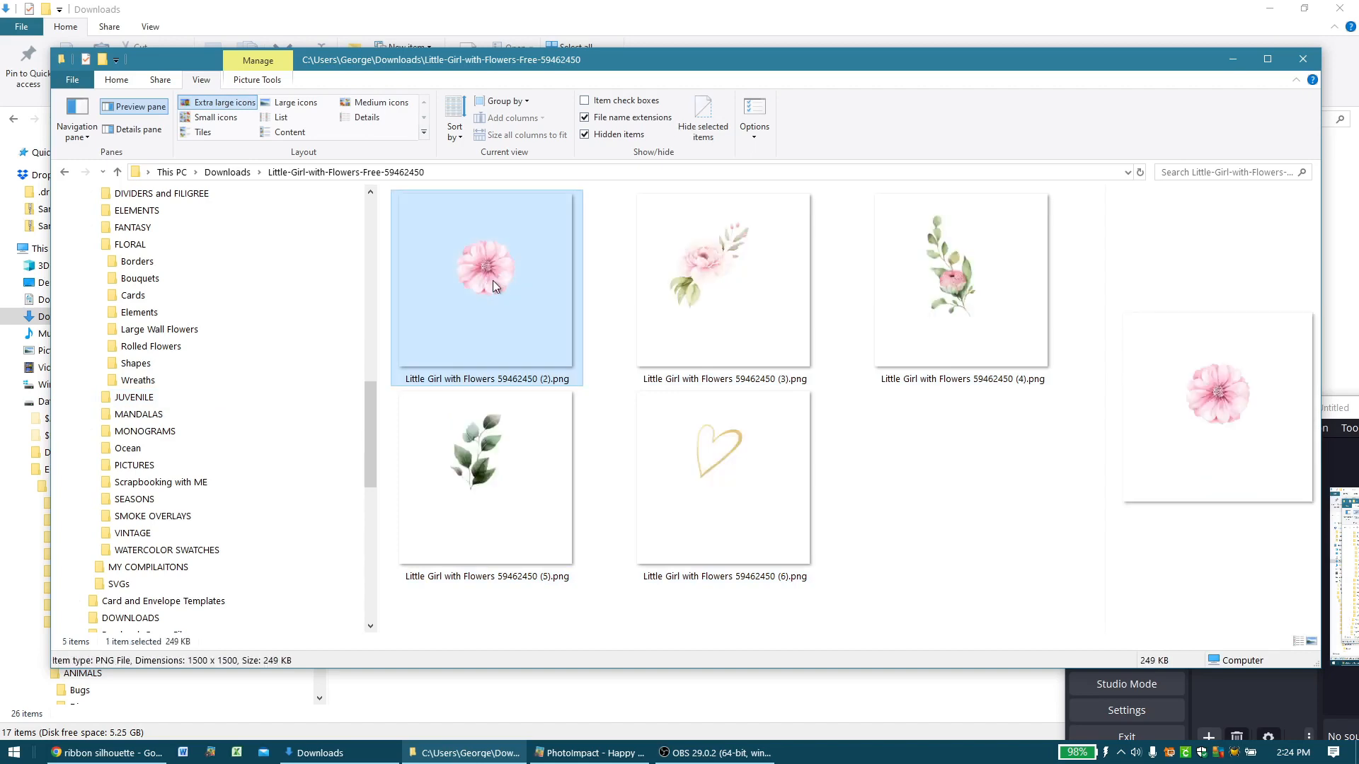
key("ctrl+a")
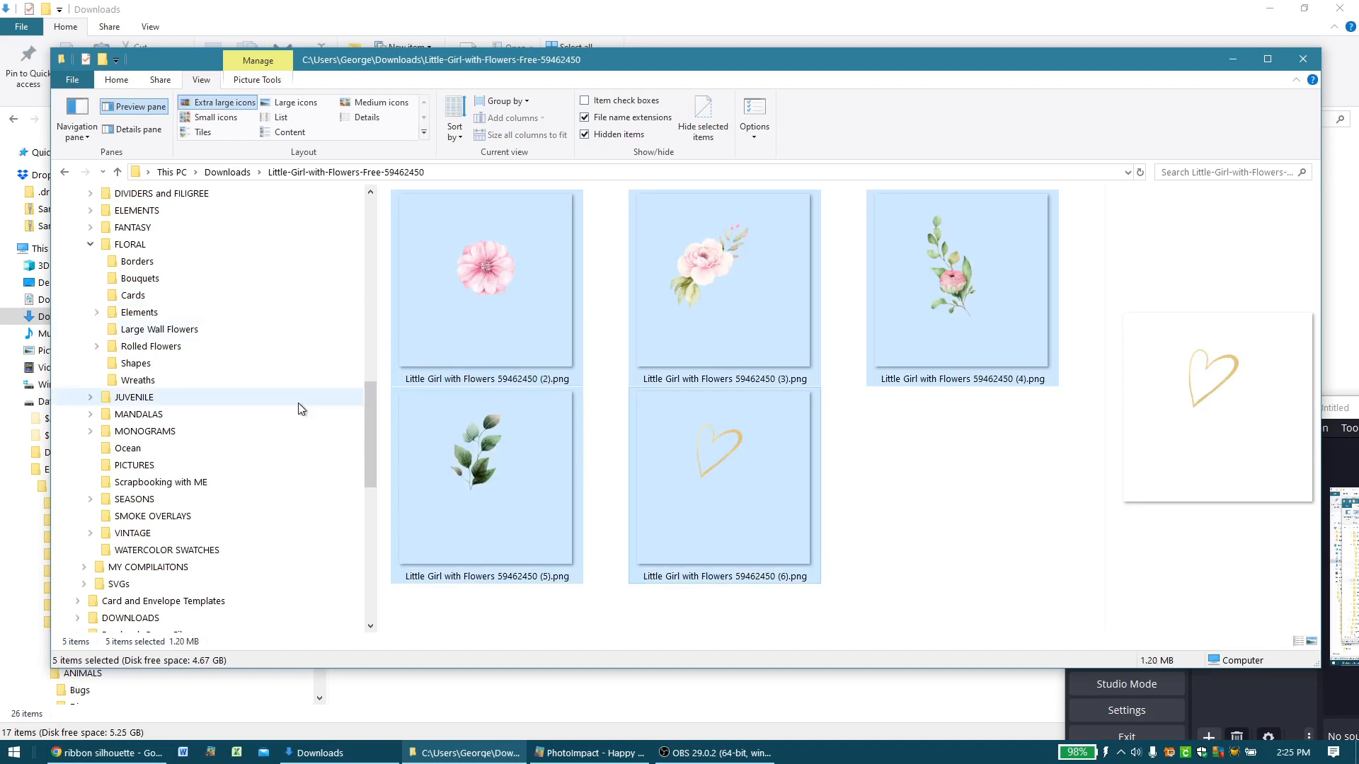
left_click_drag(273, 329, 203, 317)
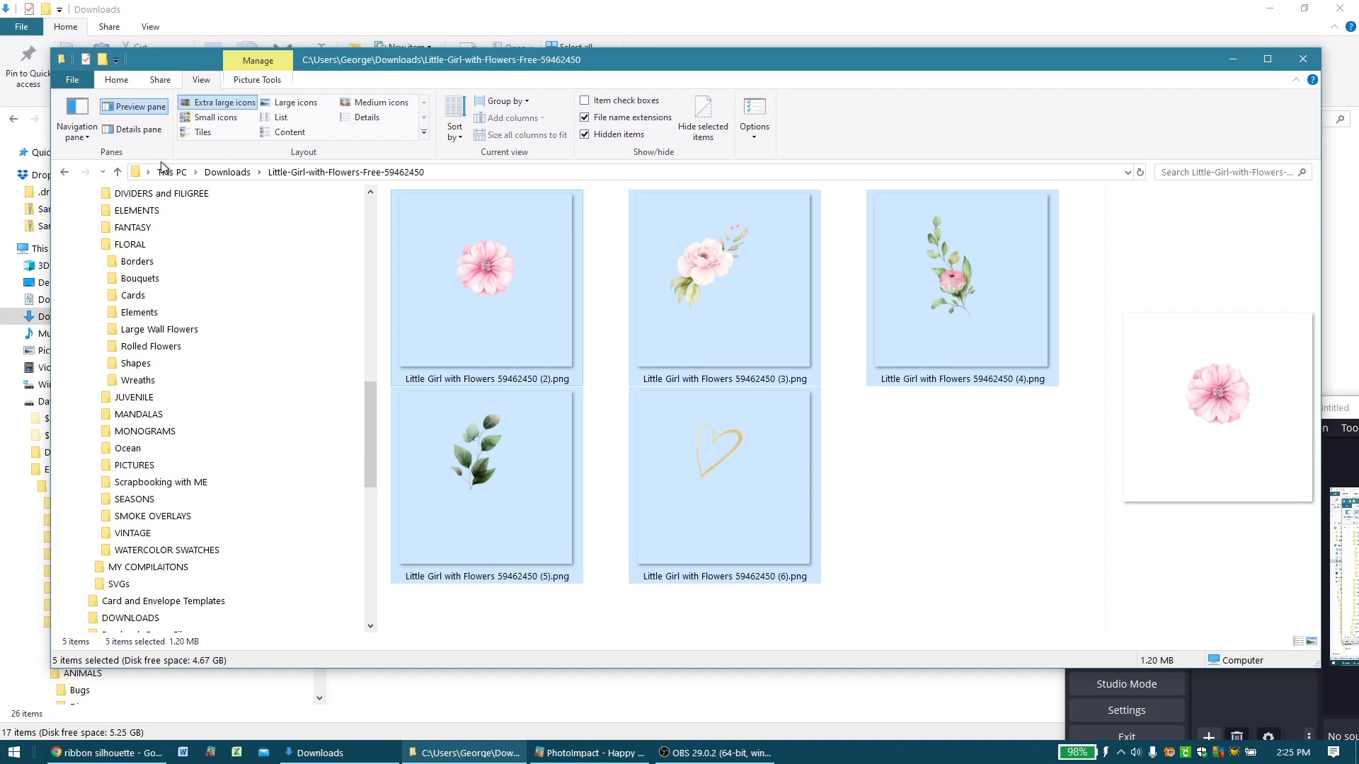
- Delete the extracted Little Girl folder and move Little-Girl-with-Flowers-Free-59462450.zip from Downloads into the Done folder under ARTWORK
left_click(65, 173)
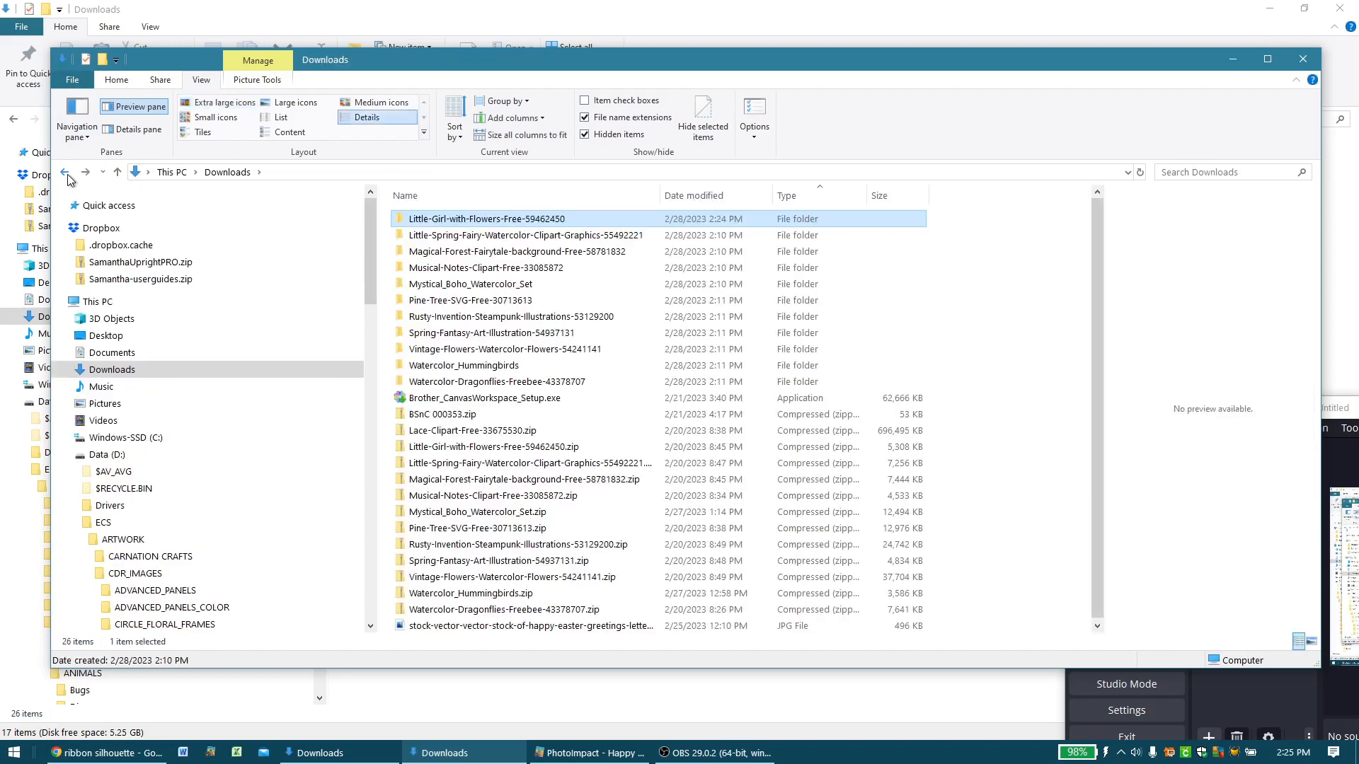
key("Delete")
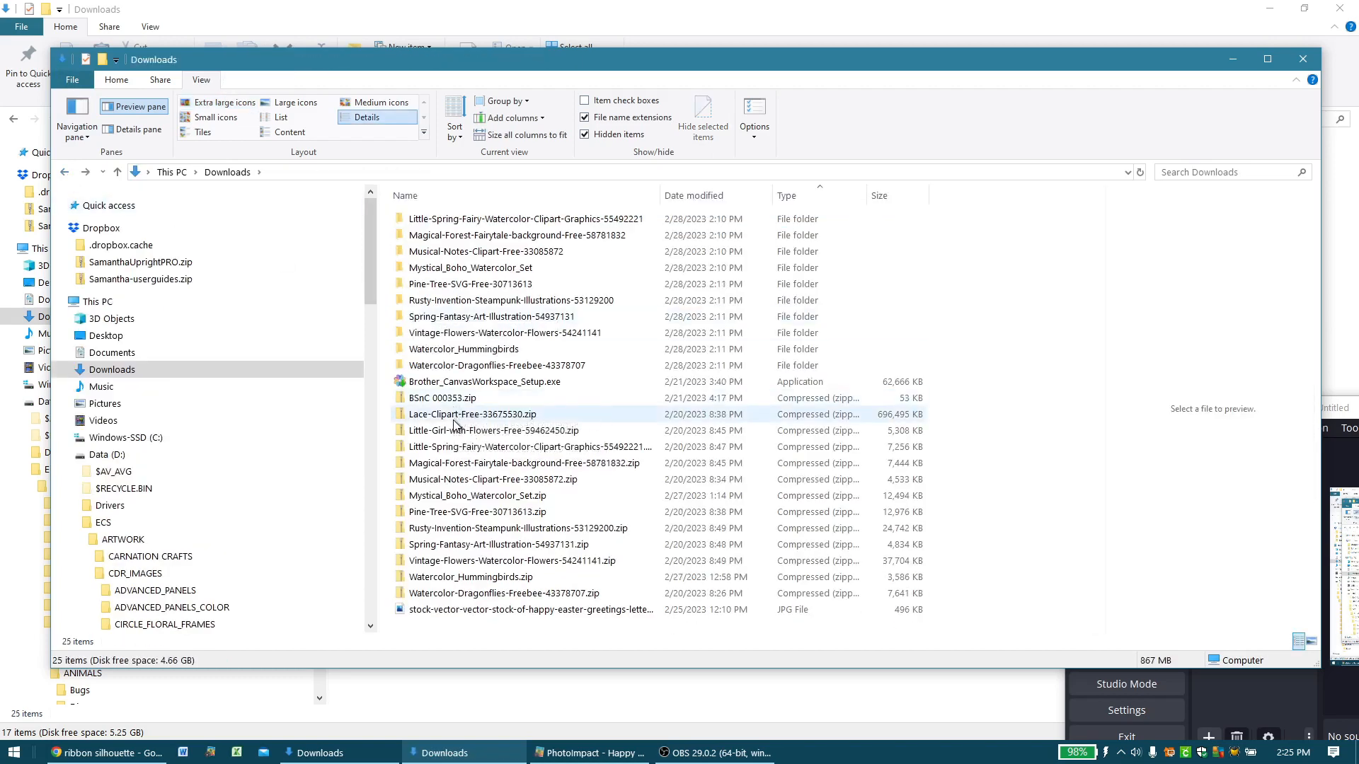
left_click(453, 430)
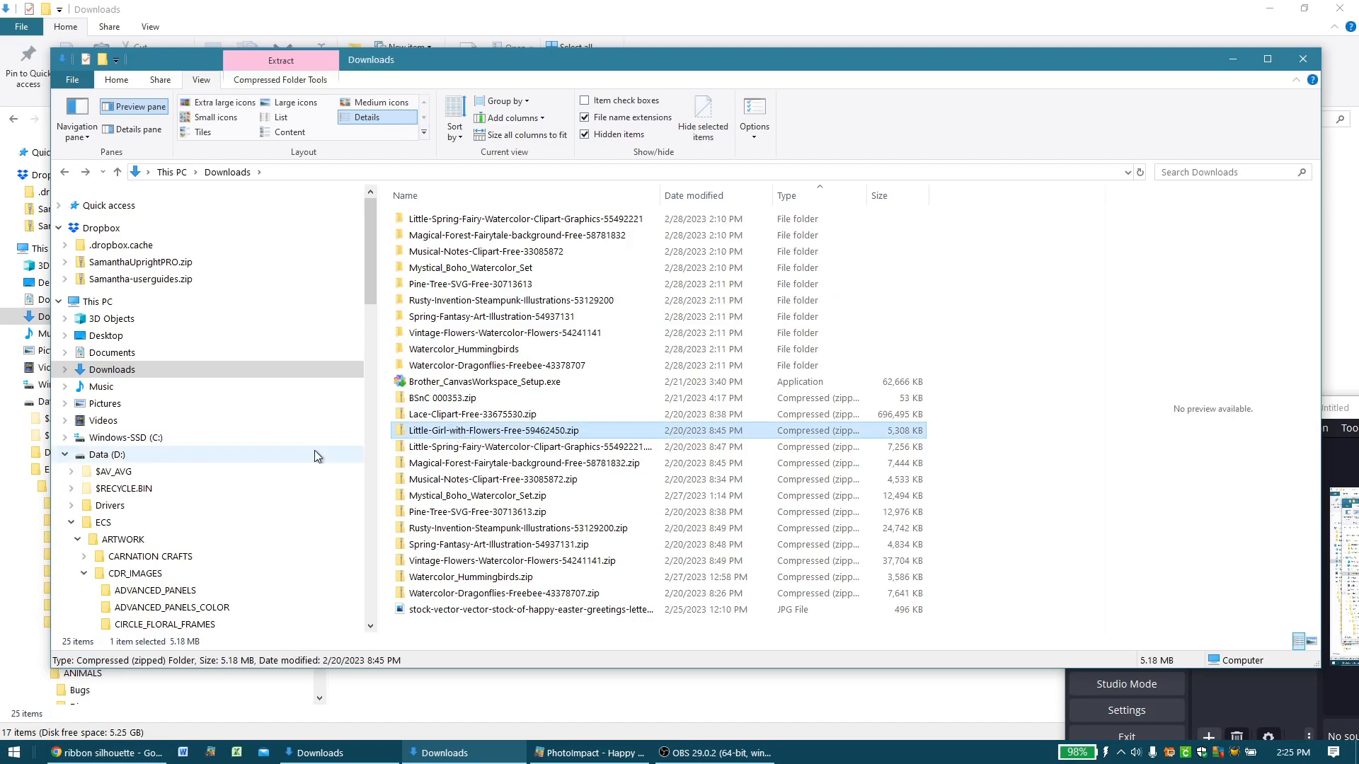
scroll(314, 456, "down", 4)
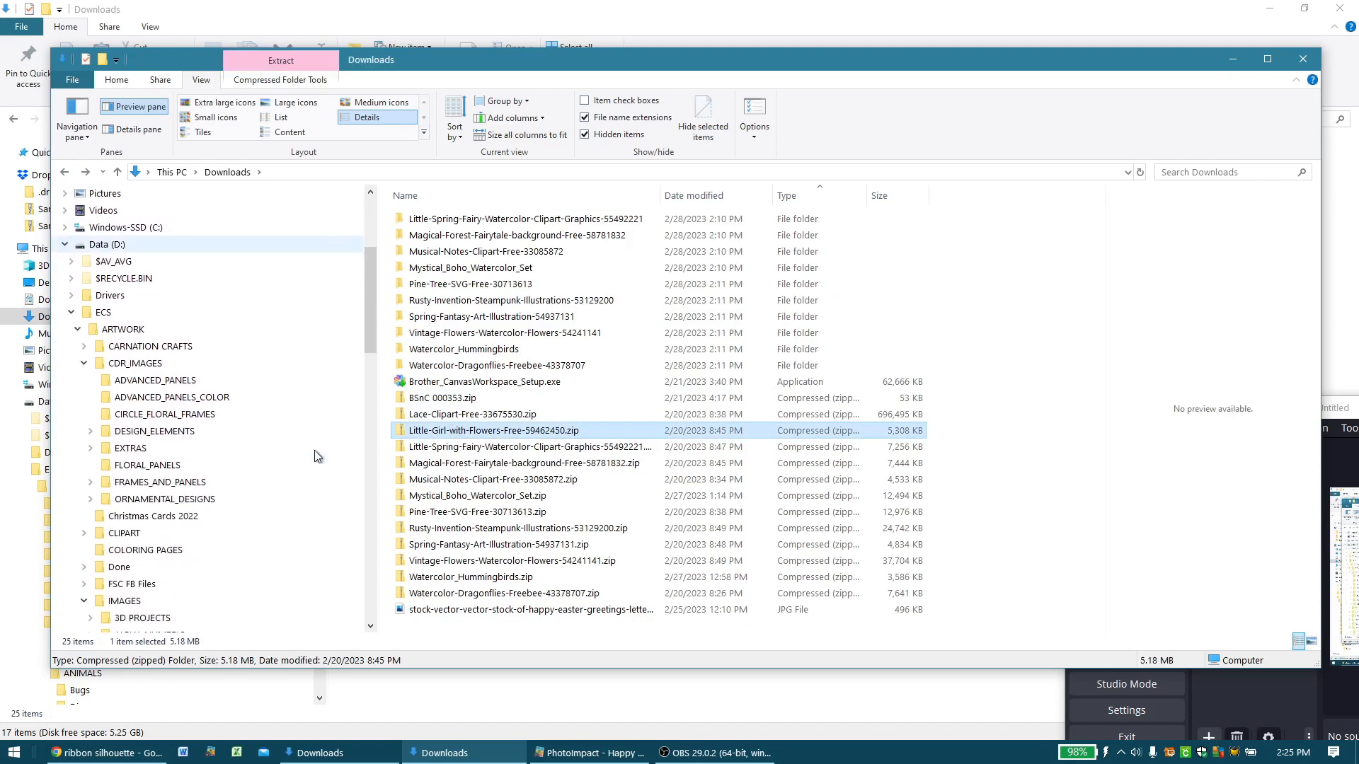
left_click_drag(376, 455, 187, 567)
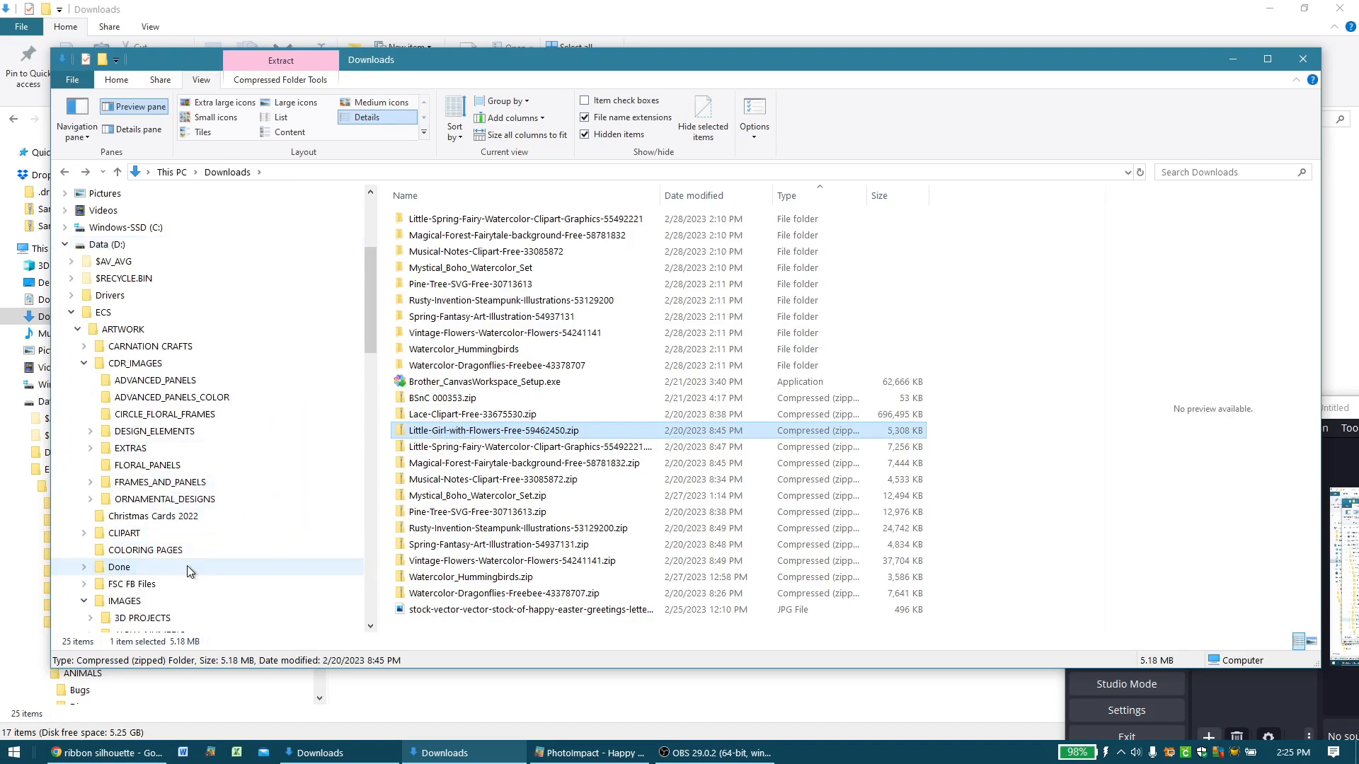
left_click(84, 364)
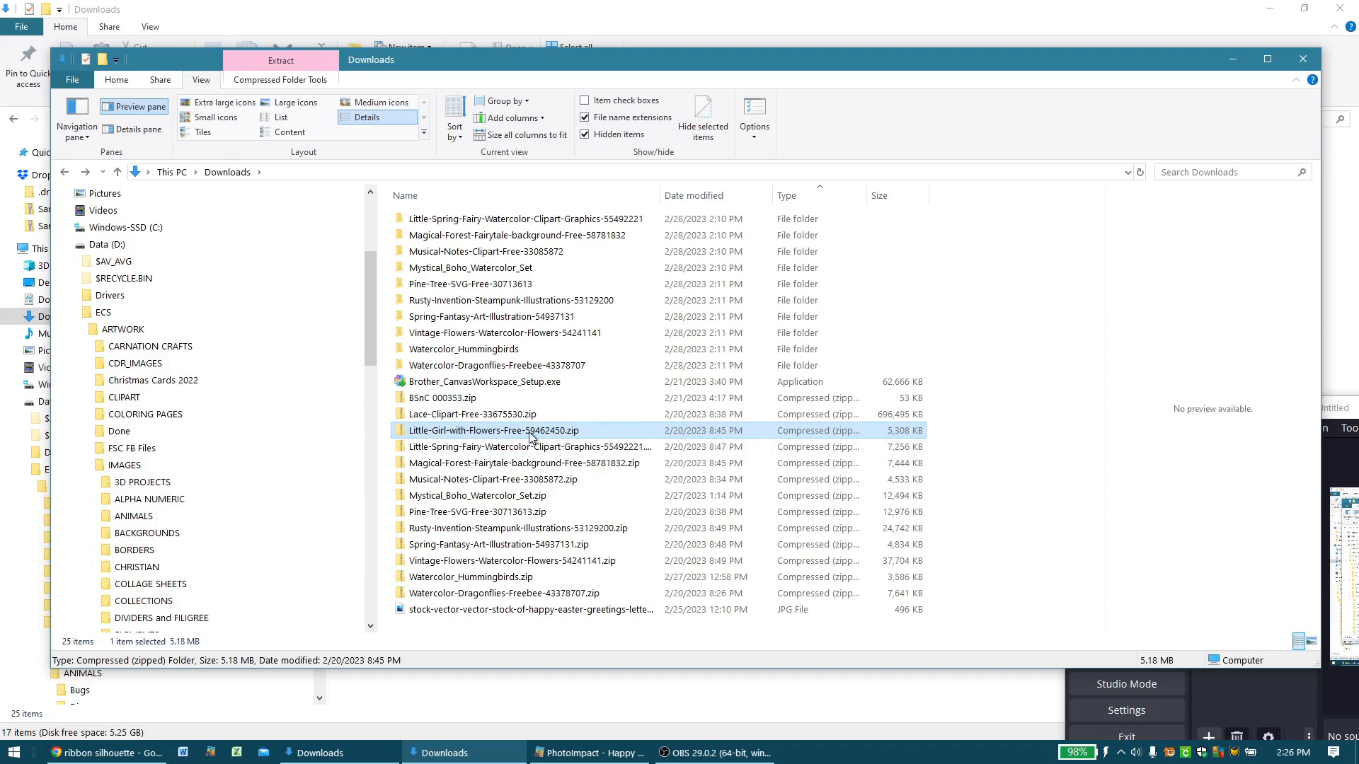
key("Delete")
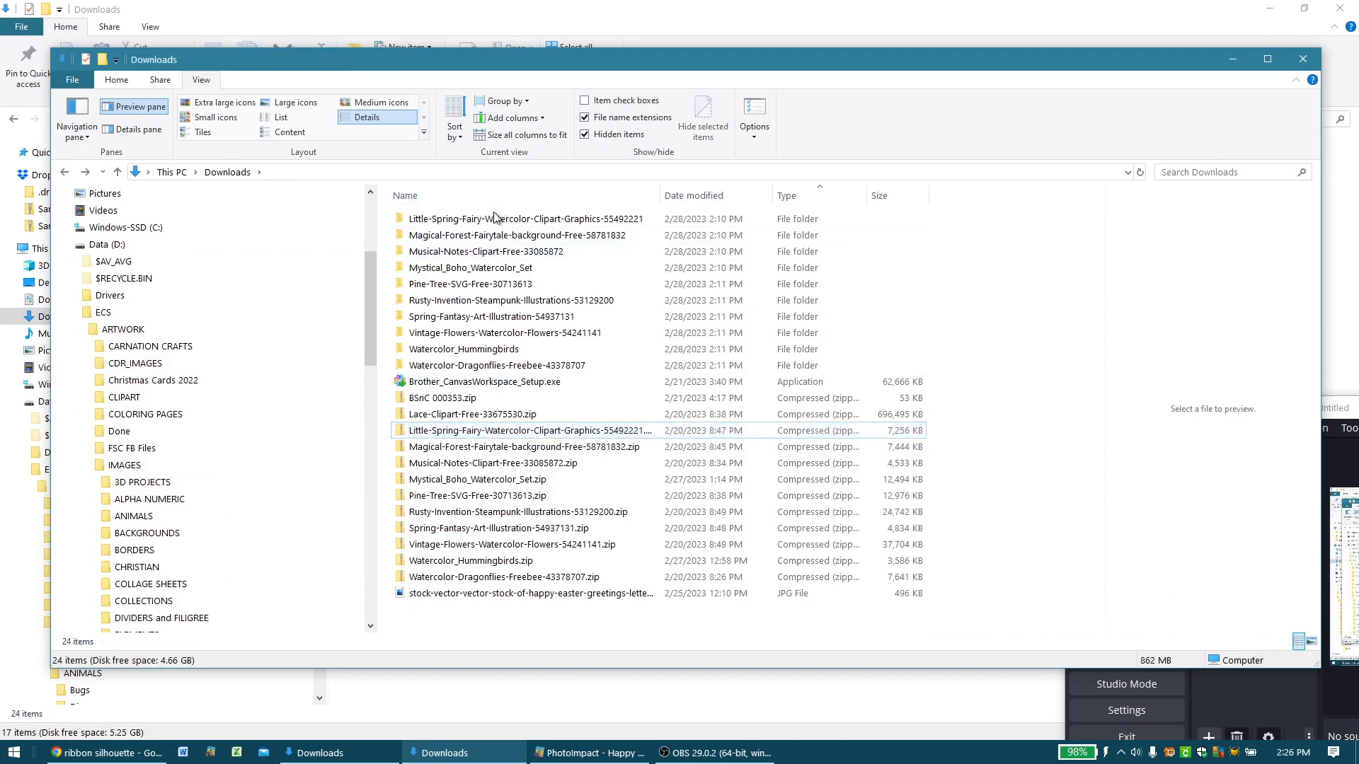
- Open the Little-Spring-Fairy-Watercolor-Clipart-Graphics-55492221 folder and display its images as extra large icons
left_click(494, 226)
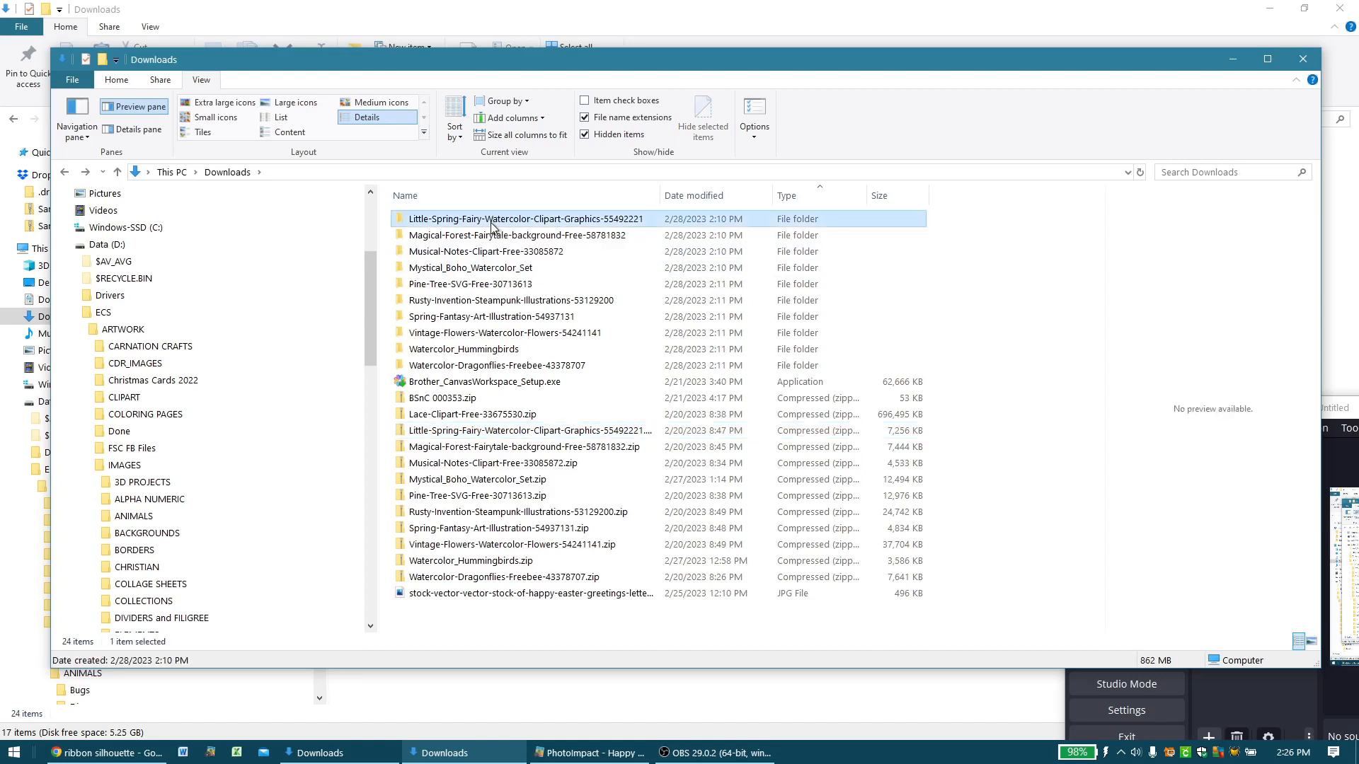
double_click(493, 228)
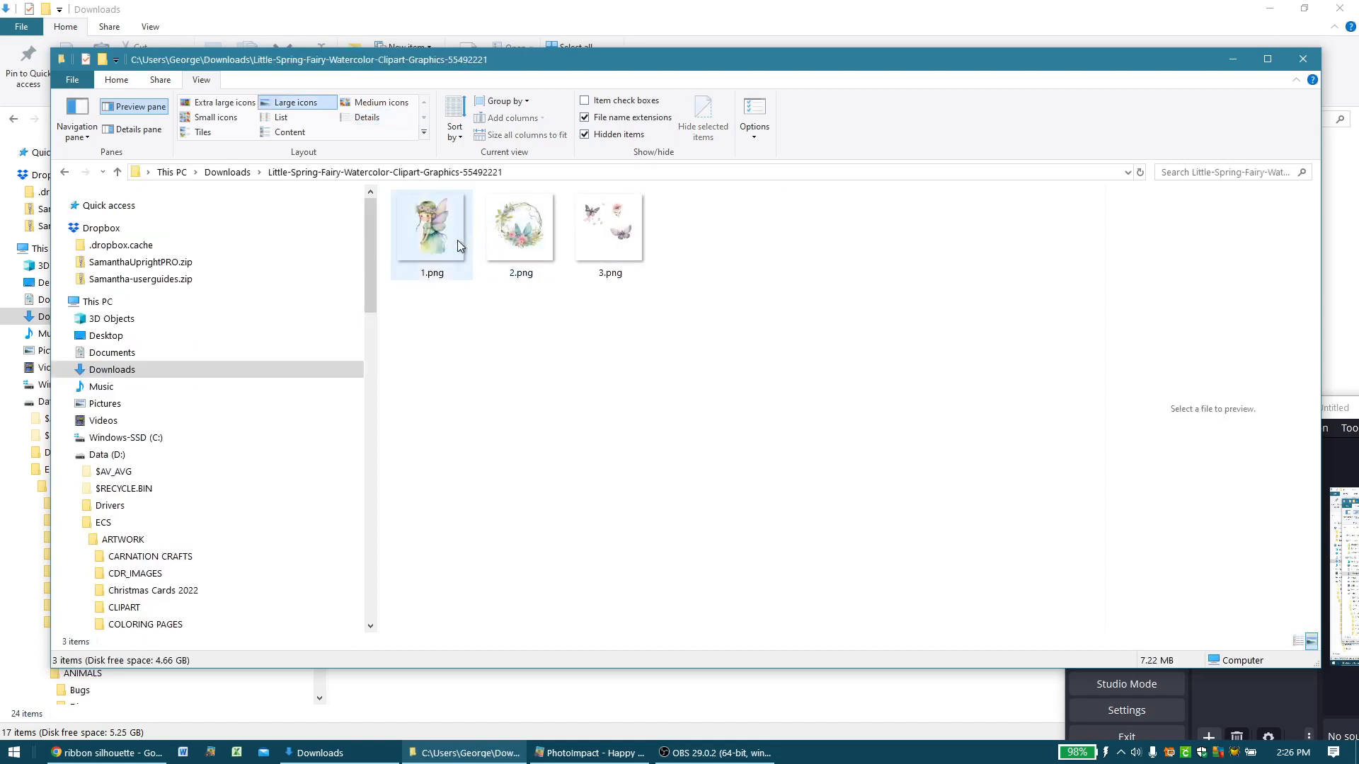
left_click(241, 108)
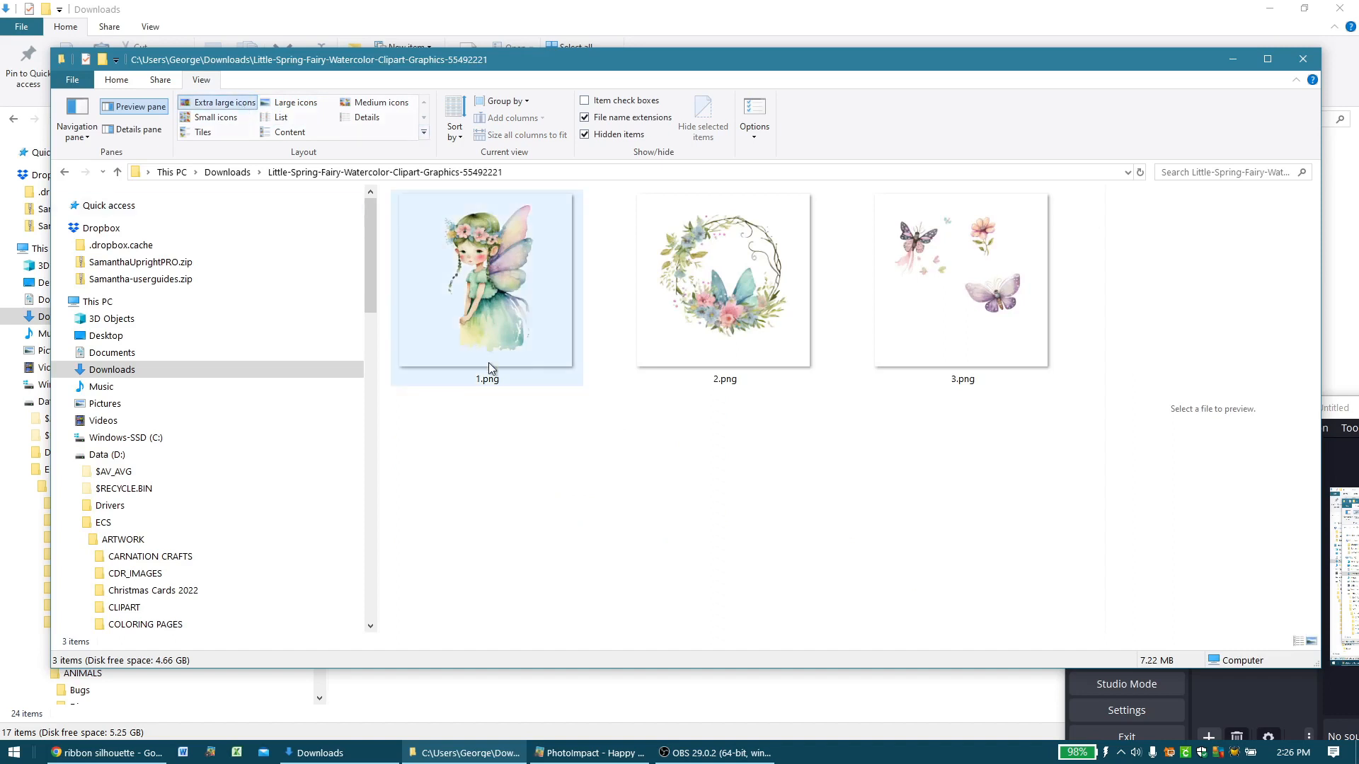
- Batch rename all three images in the extracted Little Spring Fairy folder as Little Spring Fairy WC 55492221
left_click(474, 328)
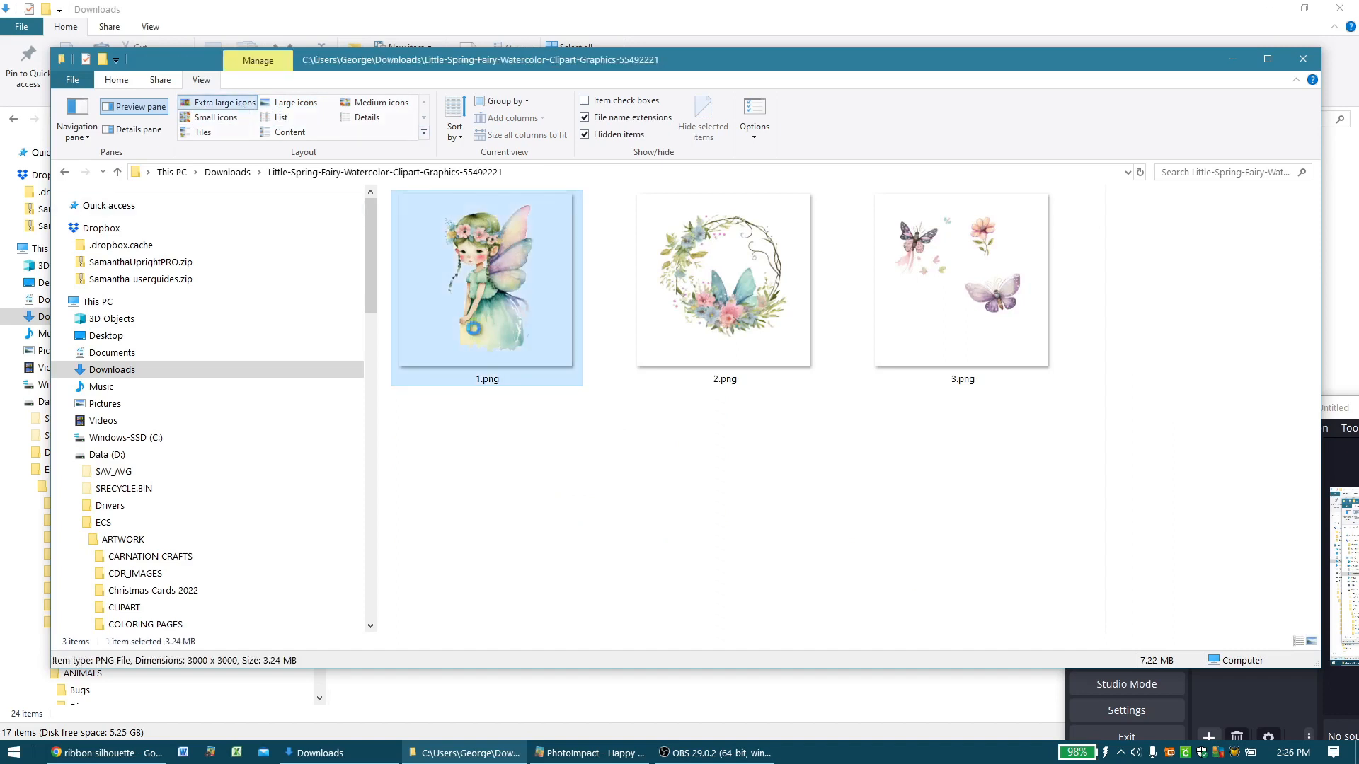
key("shift+Right")
key("shift+Right")
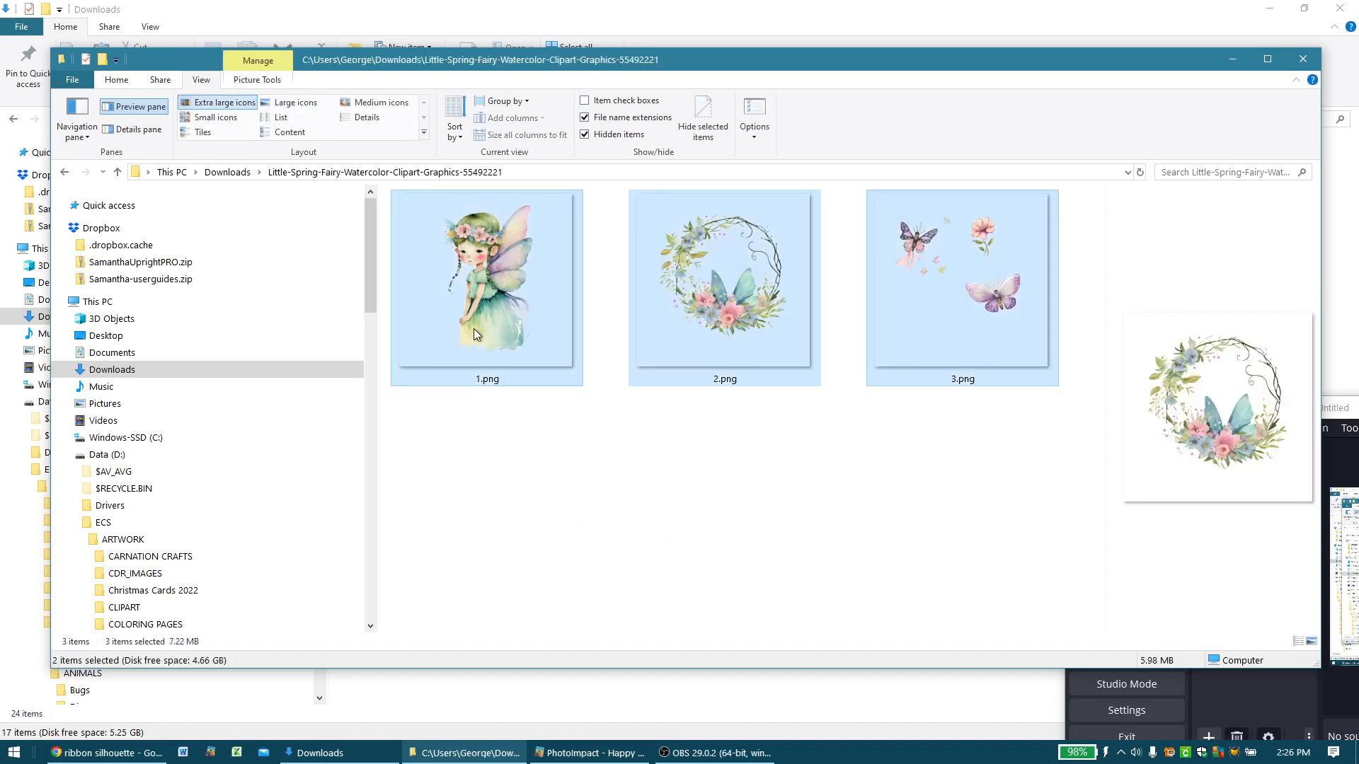
right_click(473, 329)
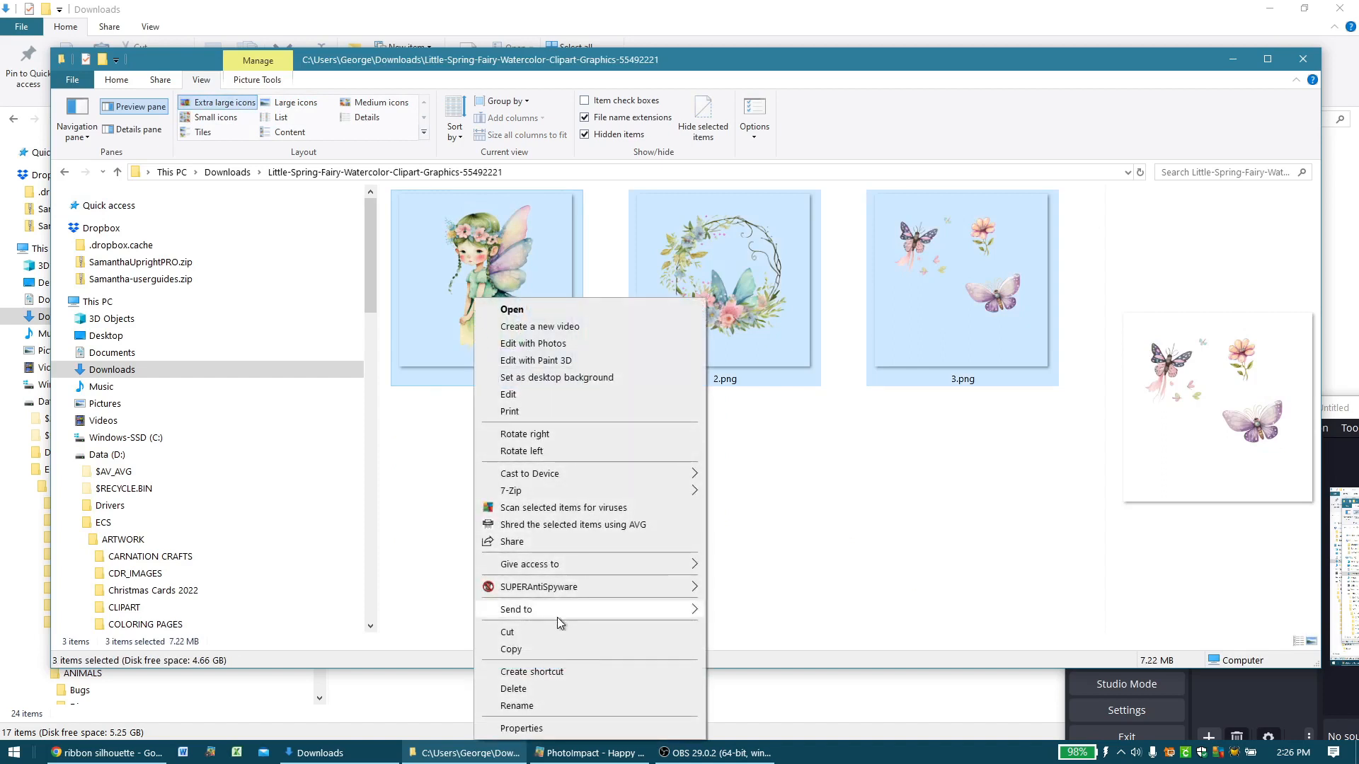
left_click(550, 707)
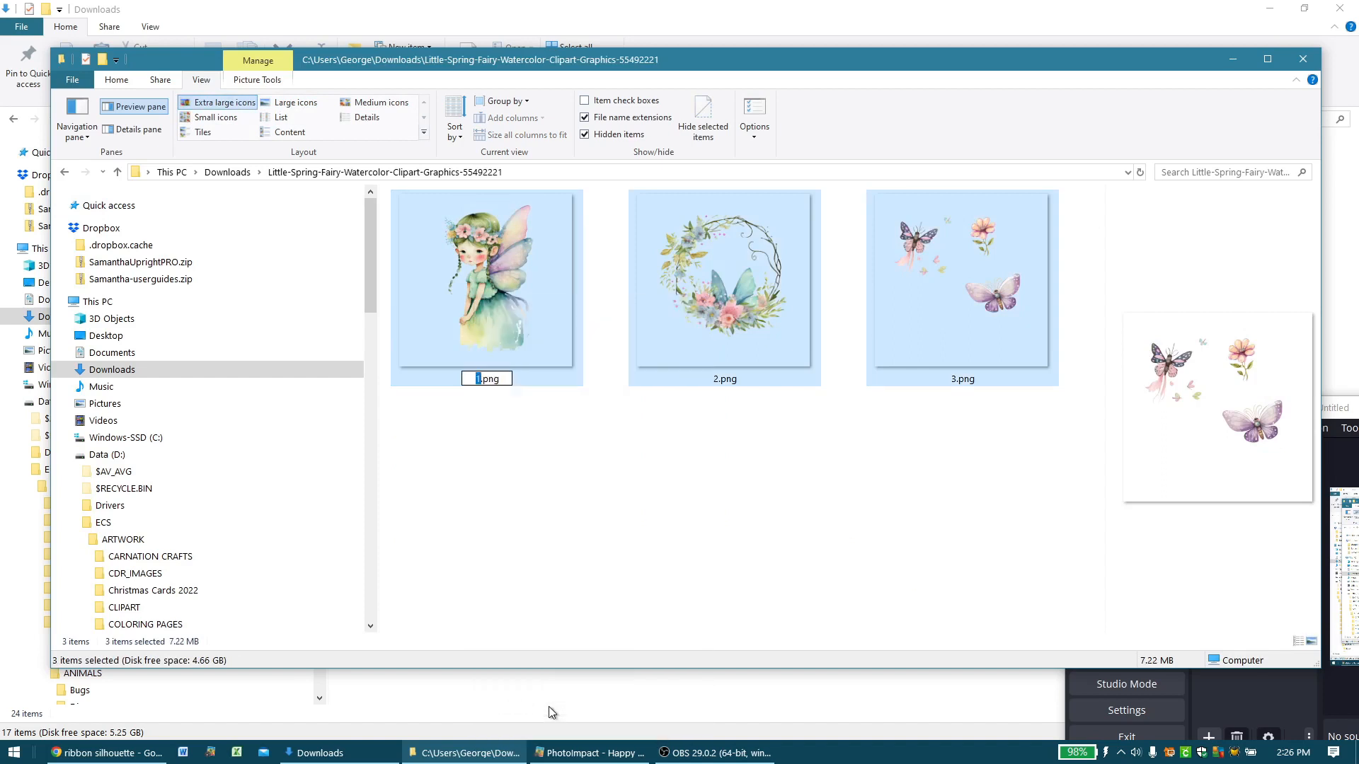
type("Little Spring ")
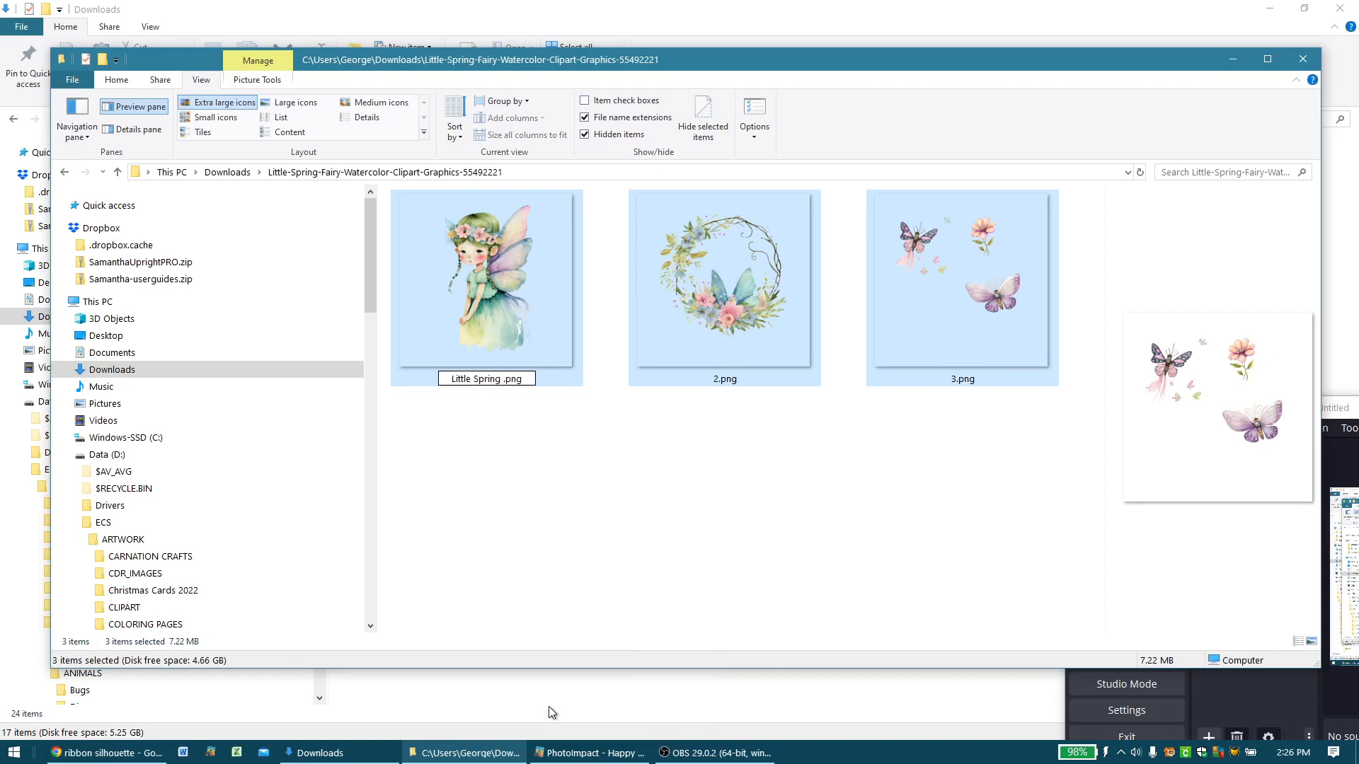
type("Fairy")
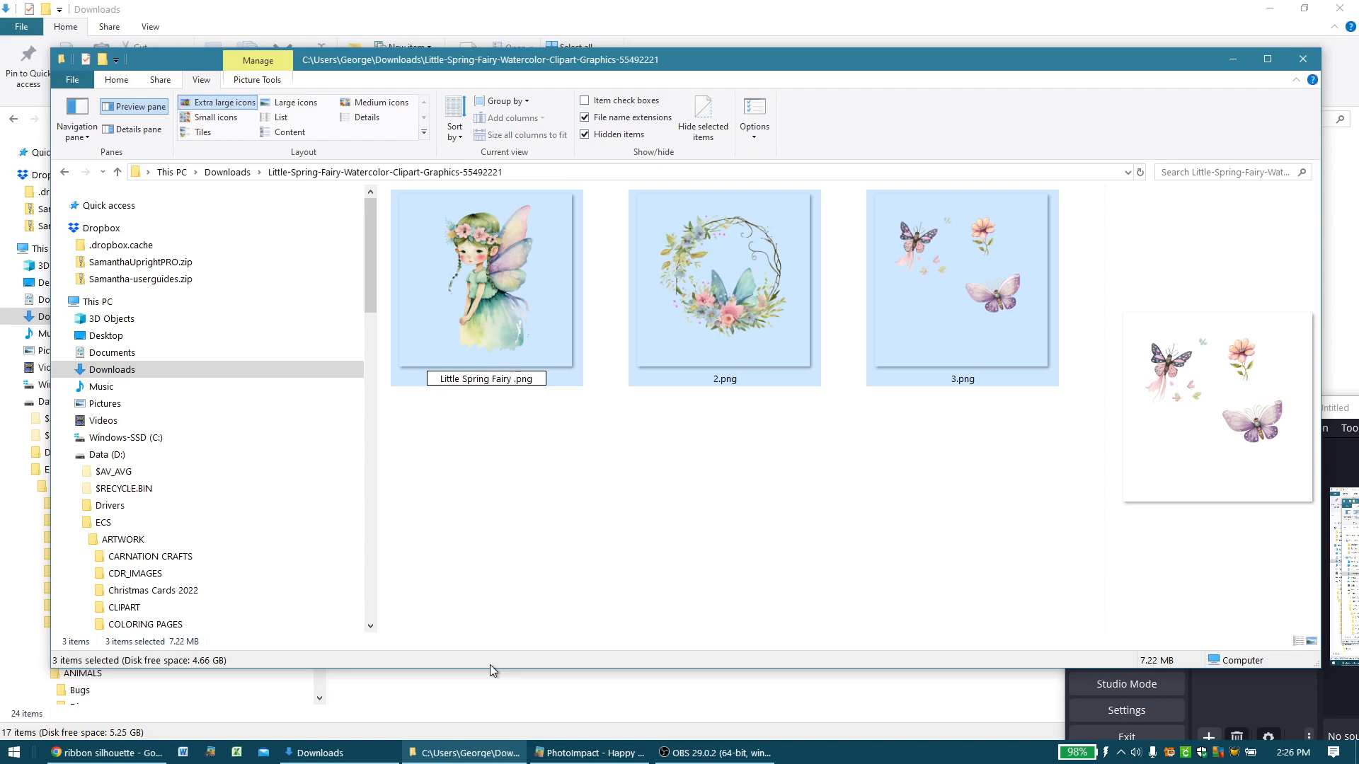
type(" WC")
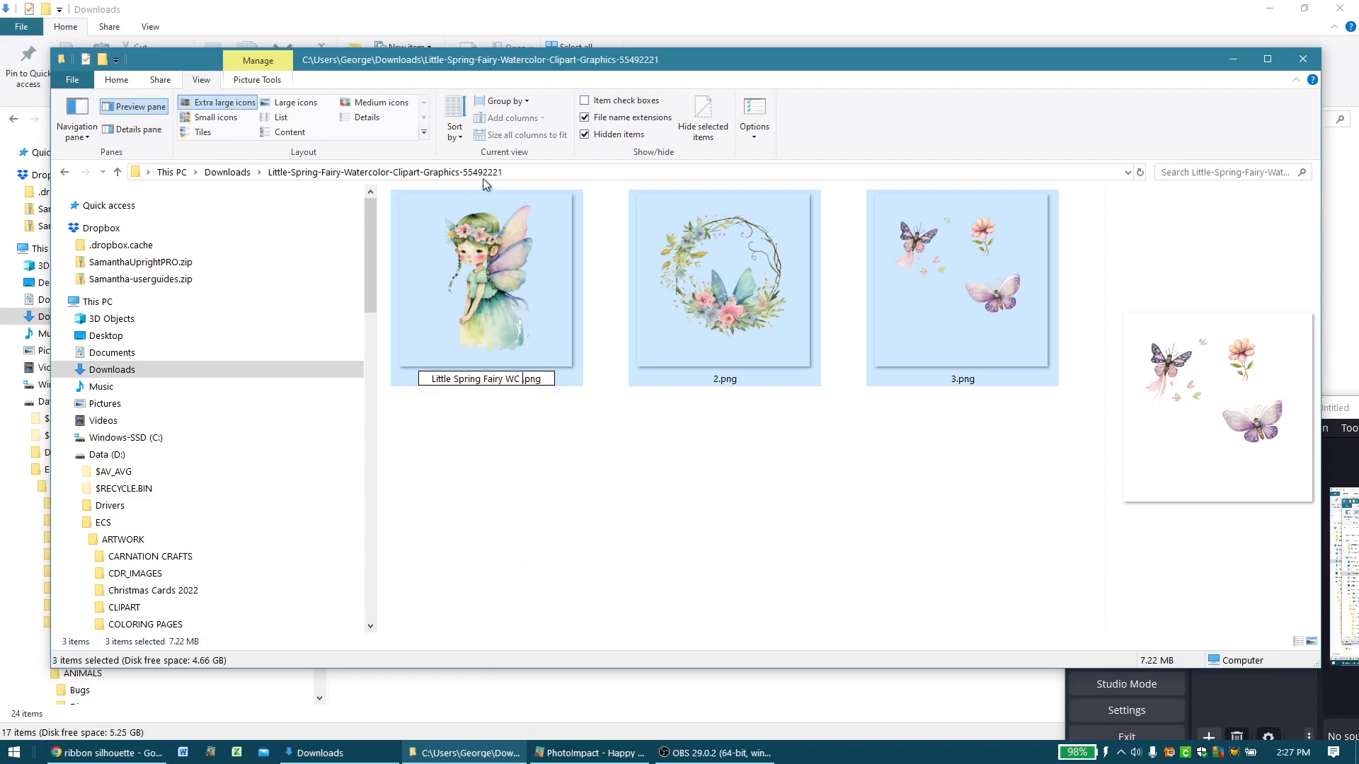
type("554")
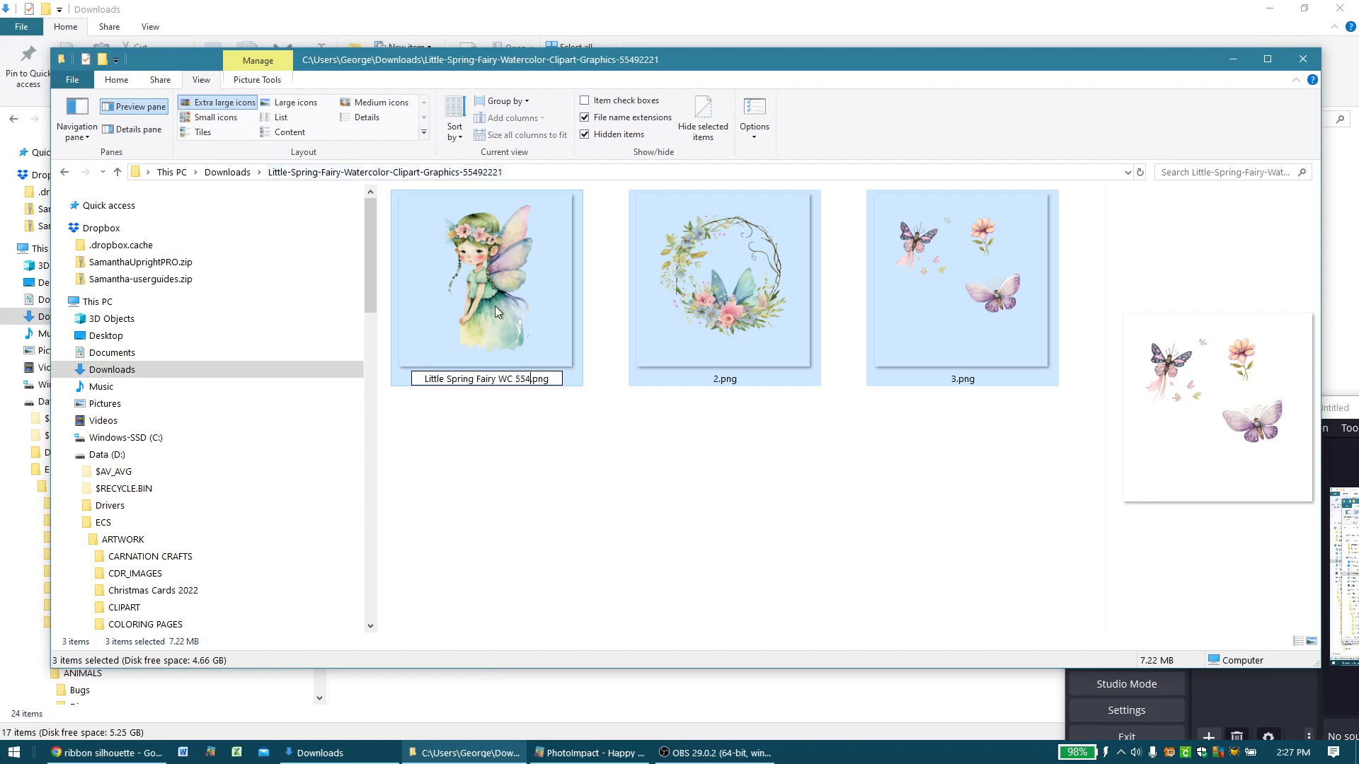
type("92221")
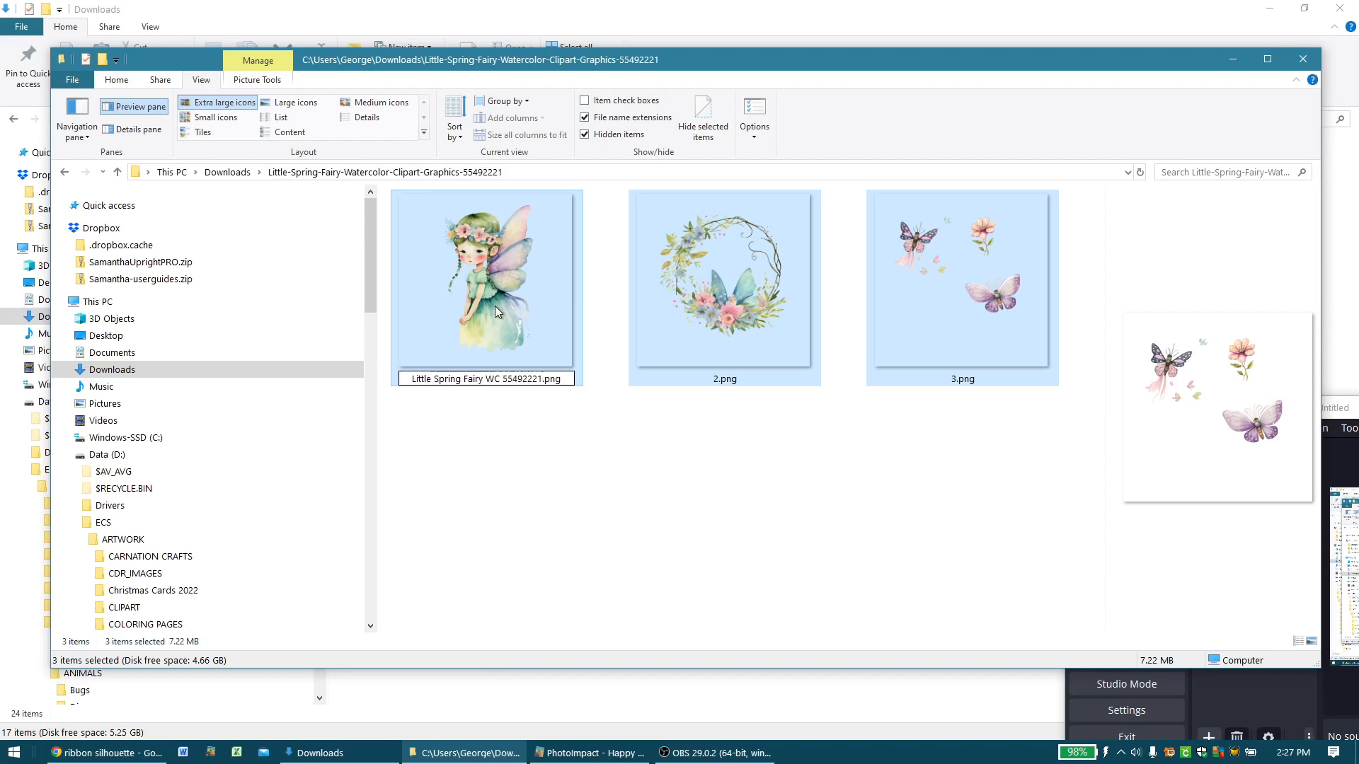
key("Return")
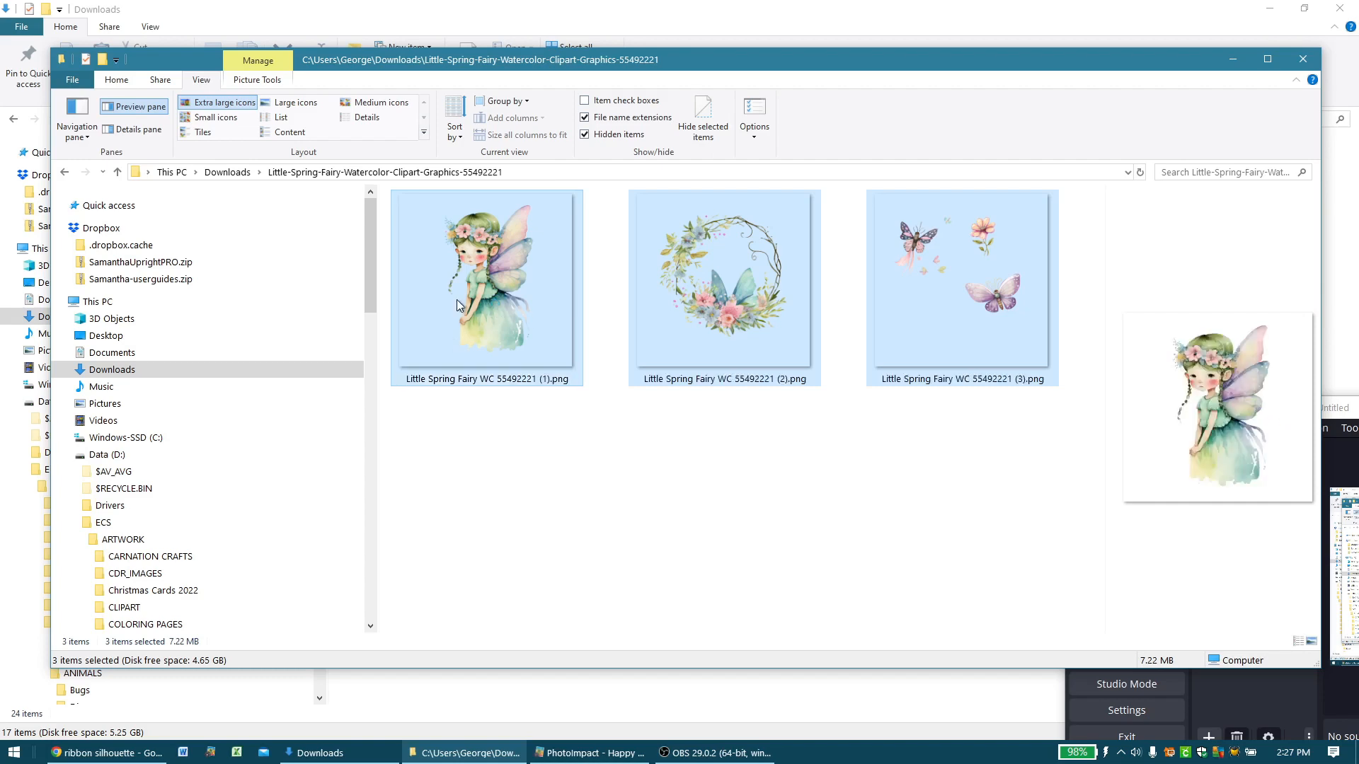
- Copy all three Little Spring Fairy images into the FLORAL and JUVENILE folders under IMAGES
left_click_drag(370, 243, 365, 366)
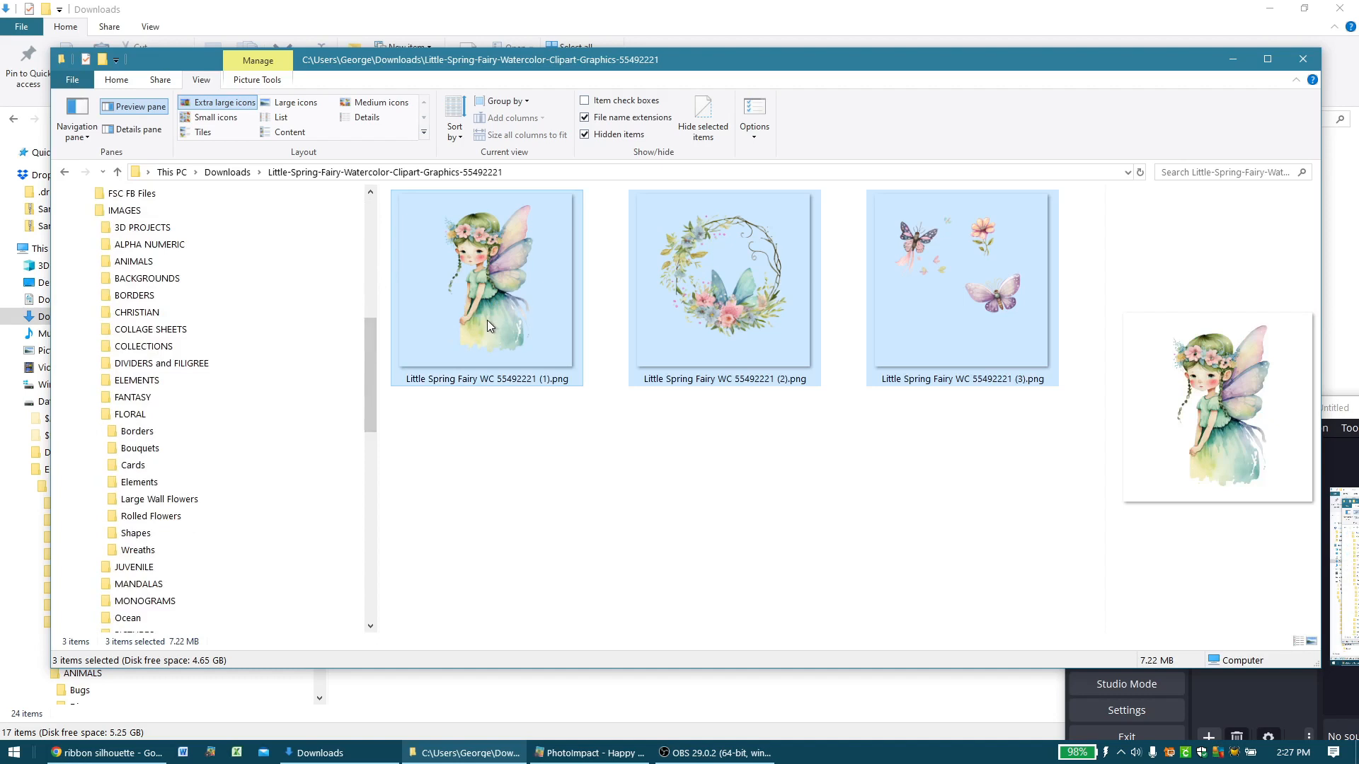
left_click_drag(487, 320, 206, 410)
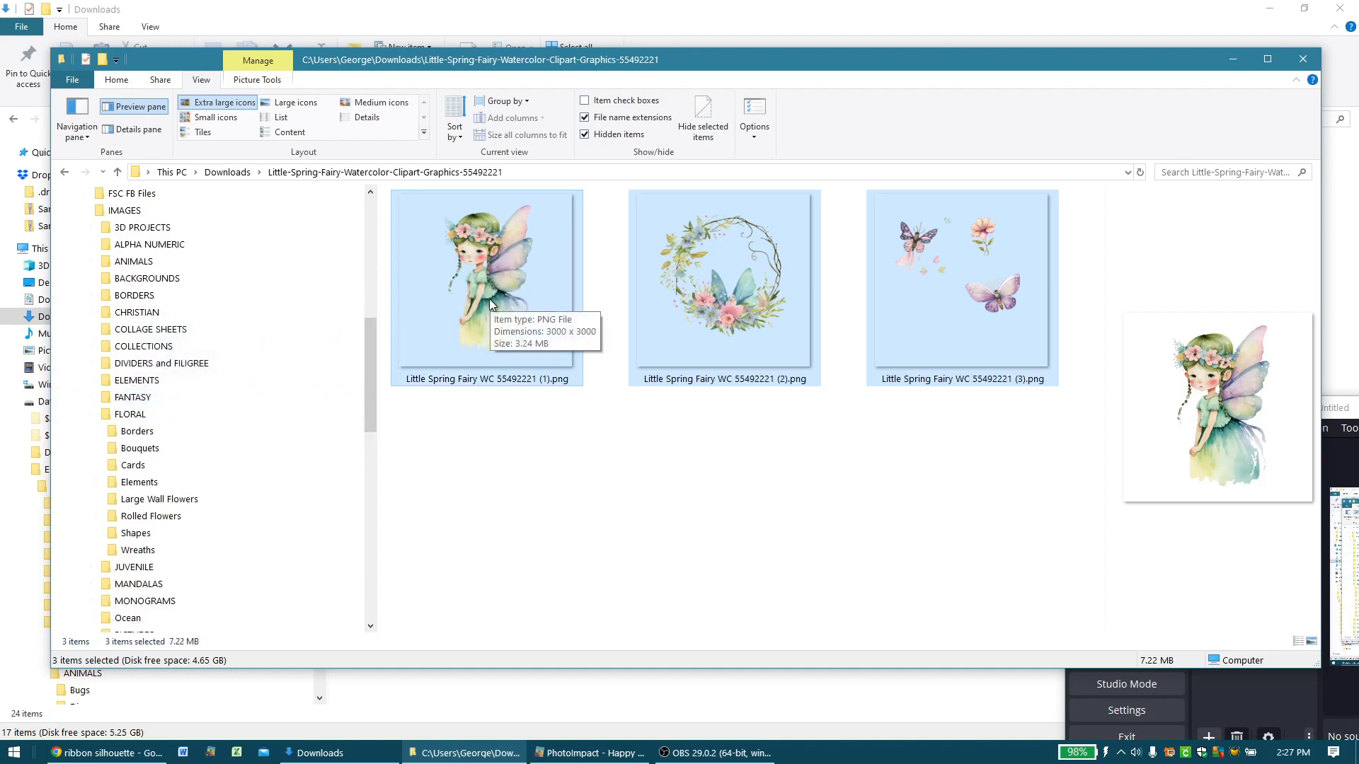
left_click_drag(487, 306, 175, 566)
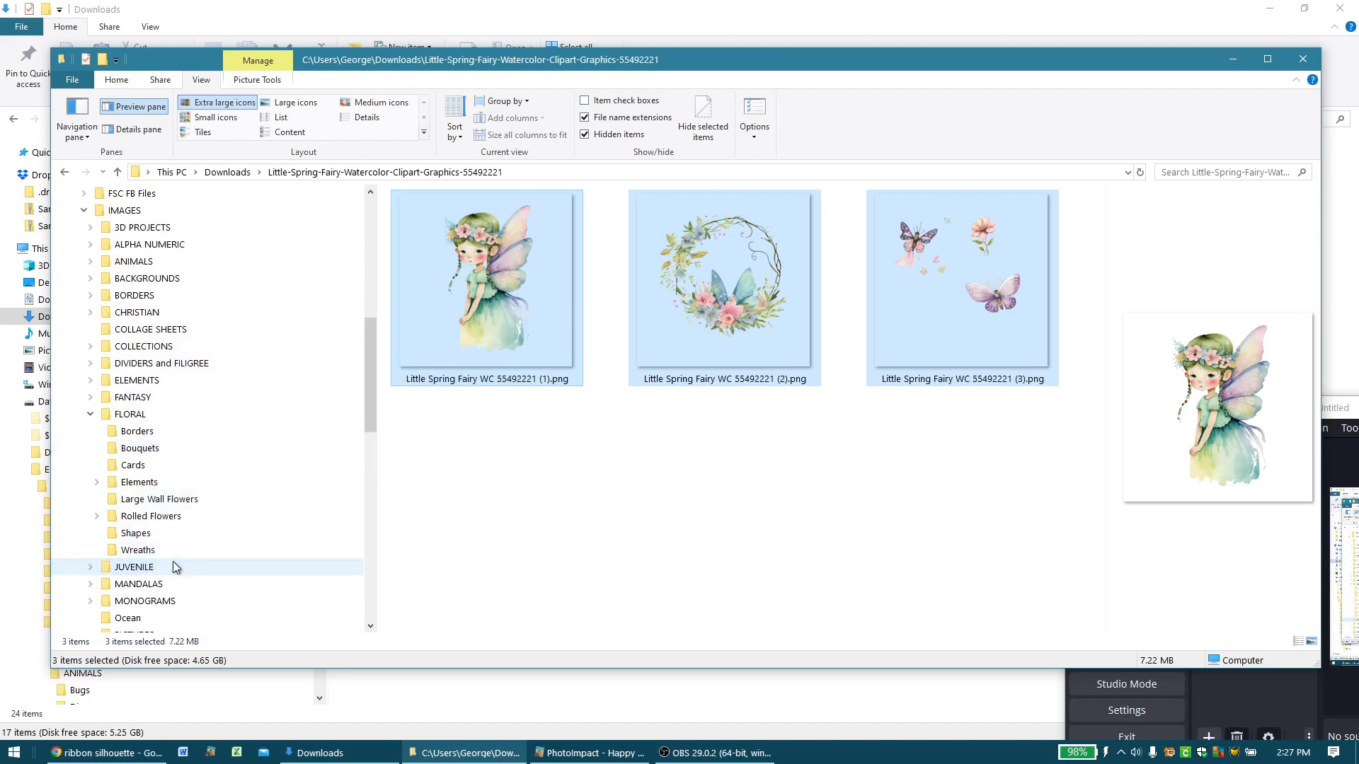
- Delete Little Spring Fairy WC 55492221 (1).png from the extracted folder and copy the two remaining images into Winged Things under ANIMALS
left_click(486, 353)
key("Delete")
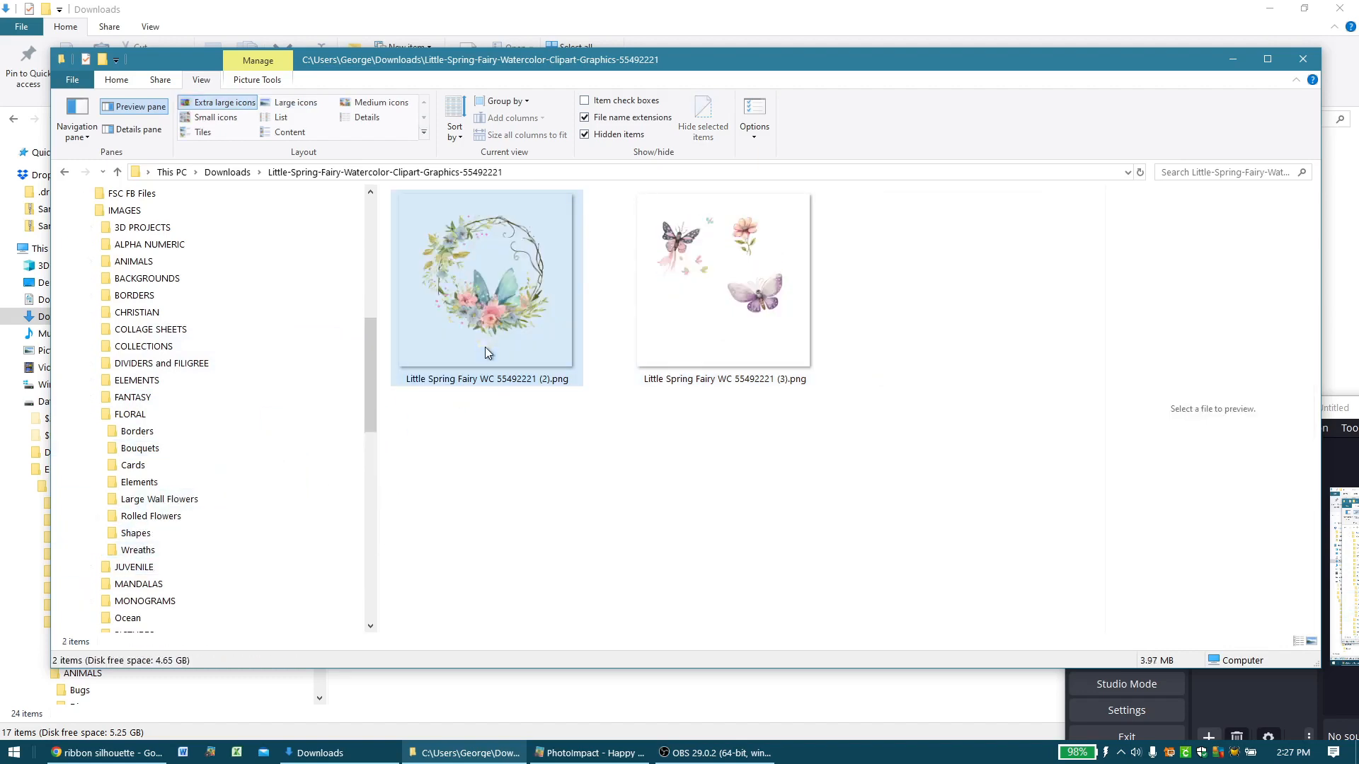
left_click(90, 262)
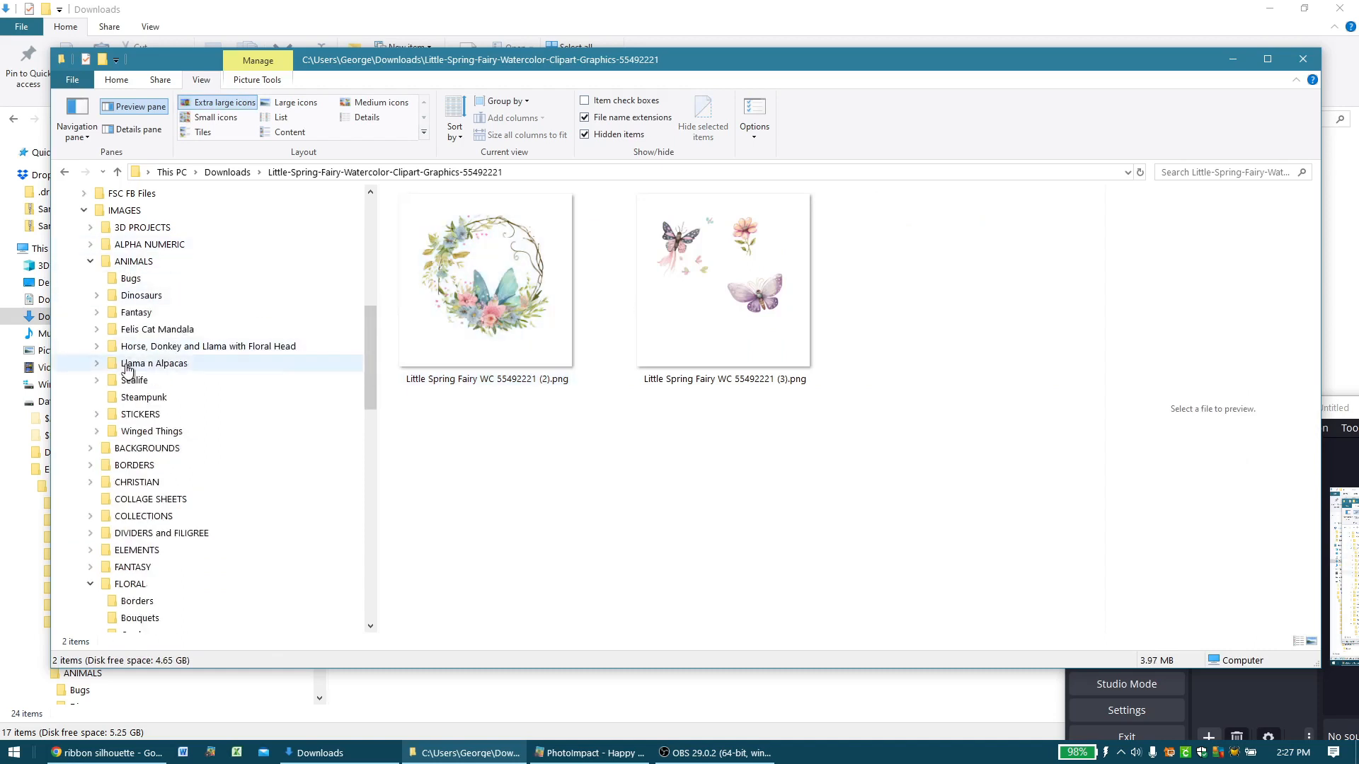
left_click(97, 432)
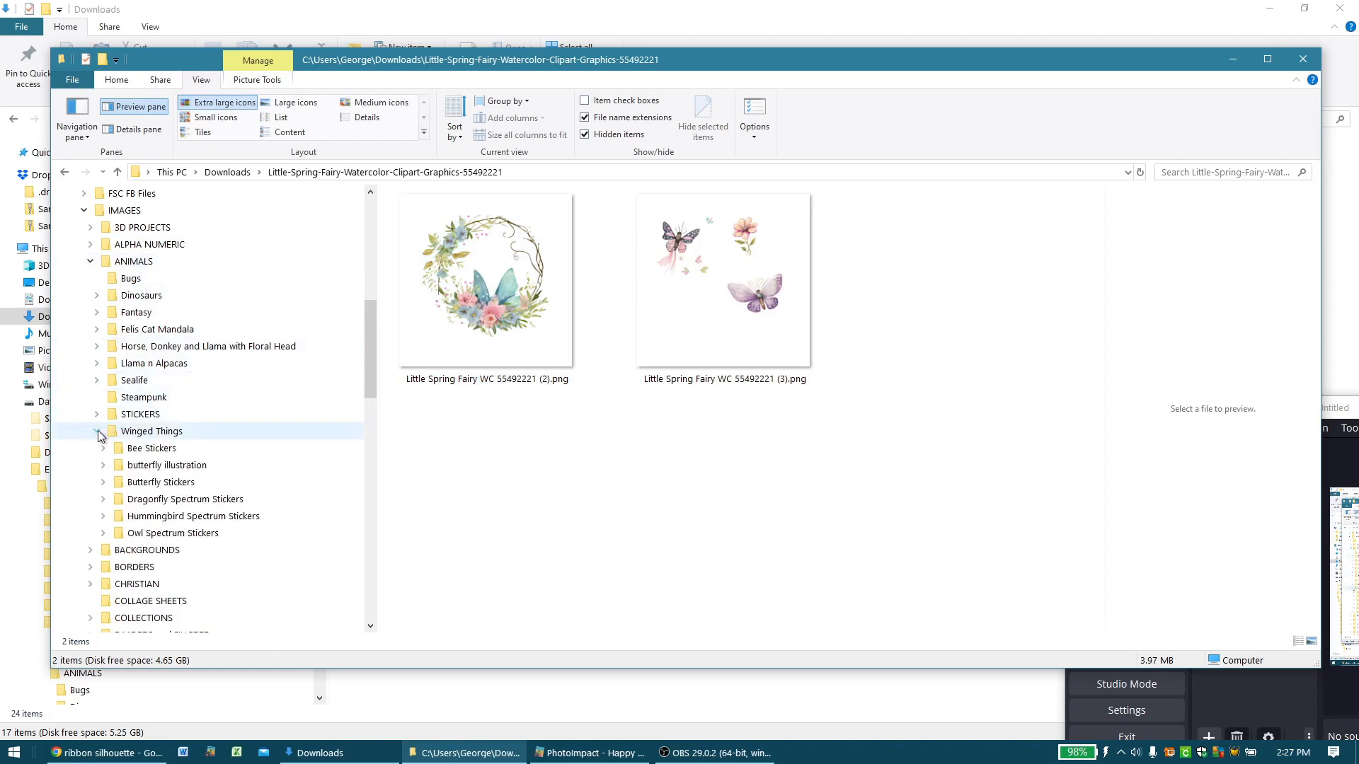
left_click_drag(720, 315, 210, 431)
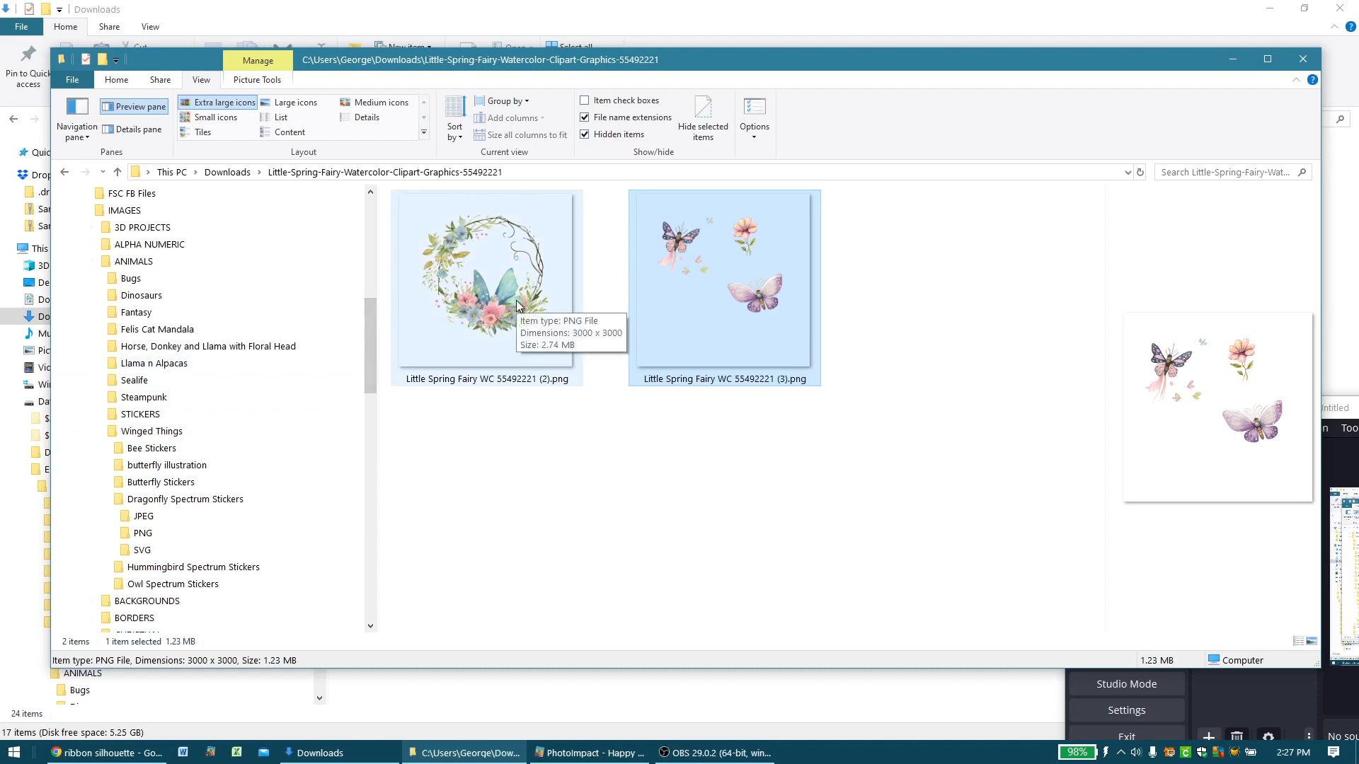
left_click_drag(516, 300, 210, 427)
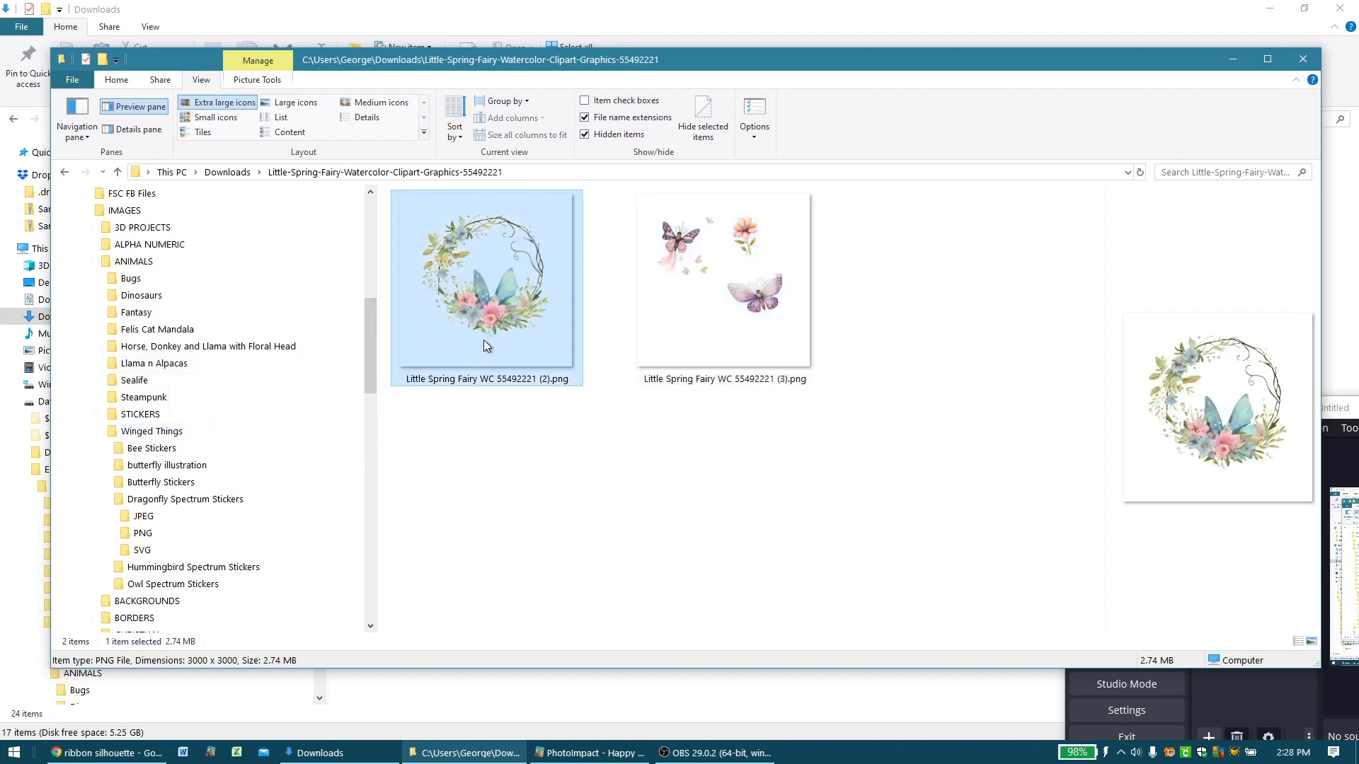
- Under FLORAL, copy the wreath image (2) into Wreaths and Borders, and the butterfly image (3) into Elements
key("ctrl+a")
left_click_drag(374, 316, 368, 427)
left_click(503, 396)
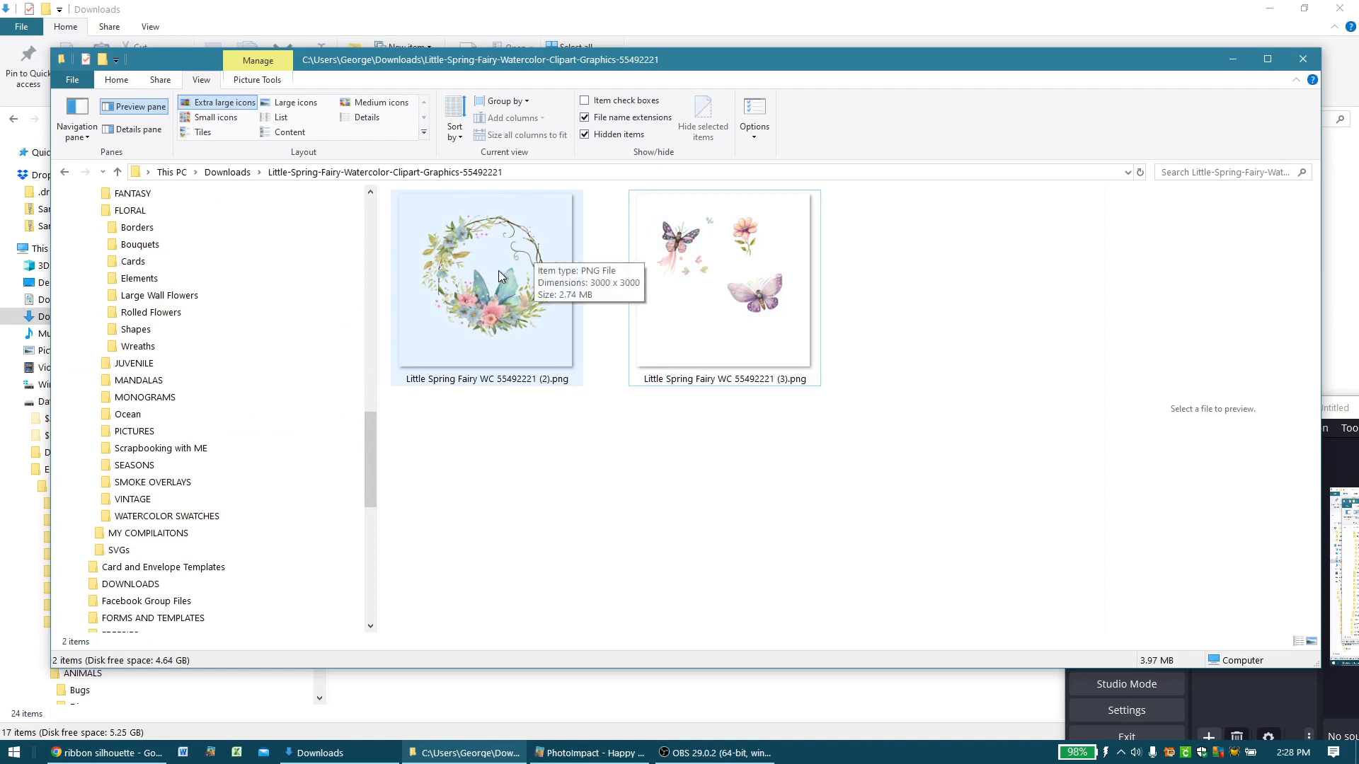
left_click_drag(498, 270, 175, 347)
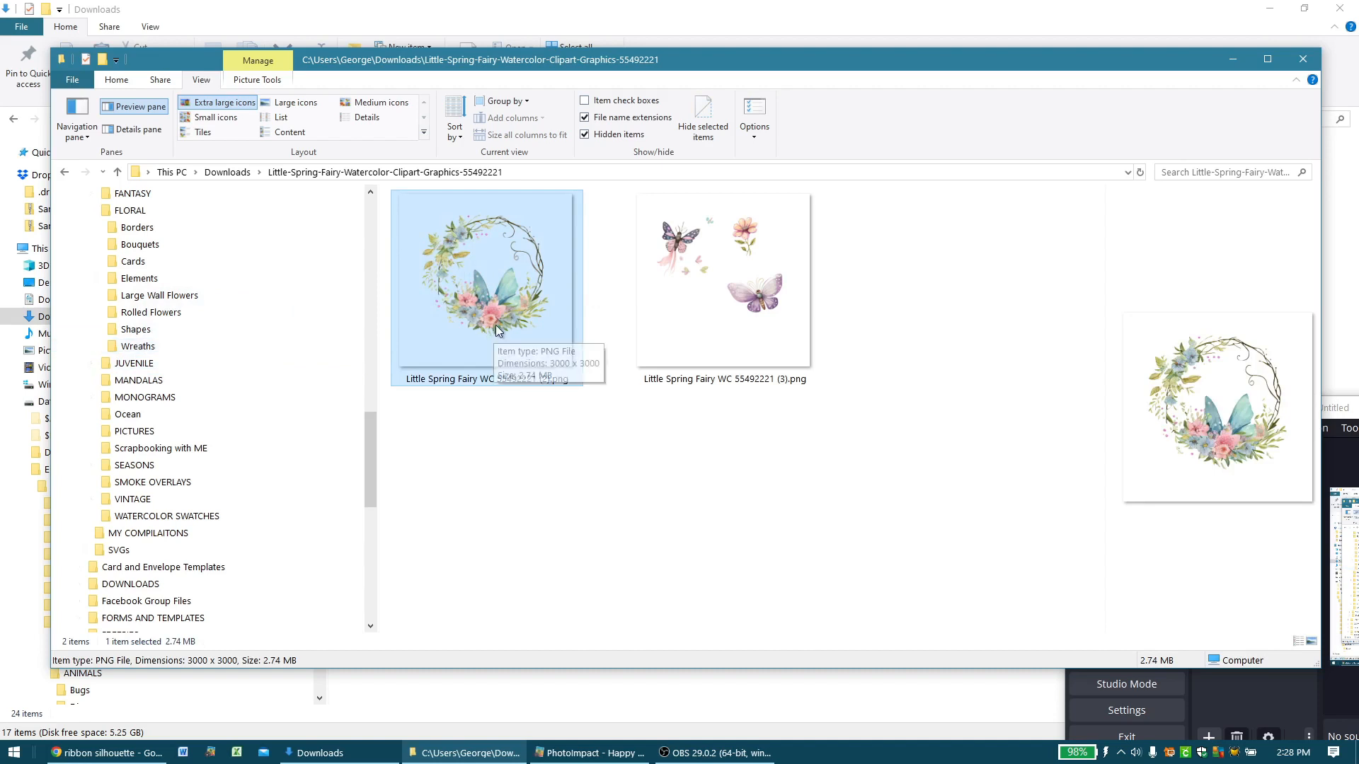
left_click_drag(495, 325, 186, 231)
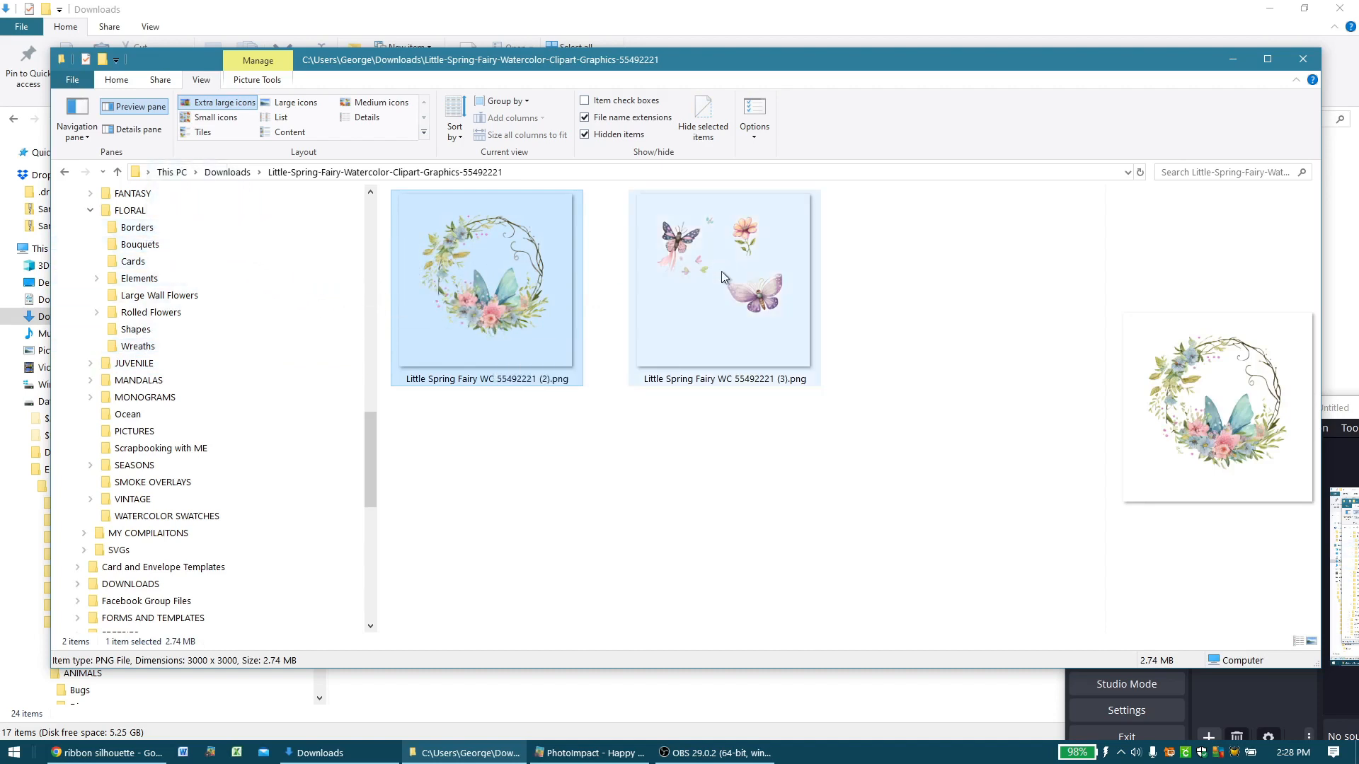
left_click(721, 308)
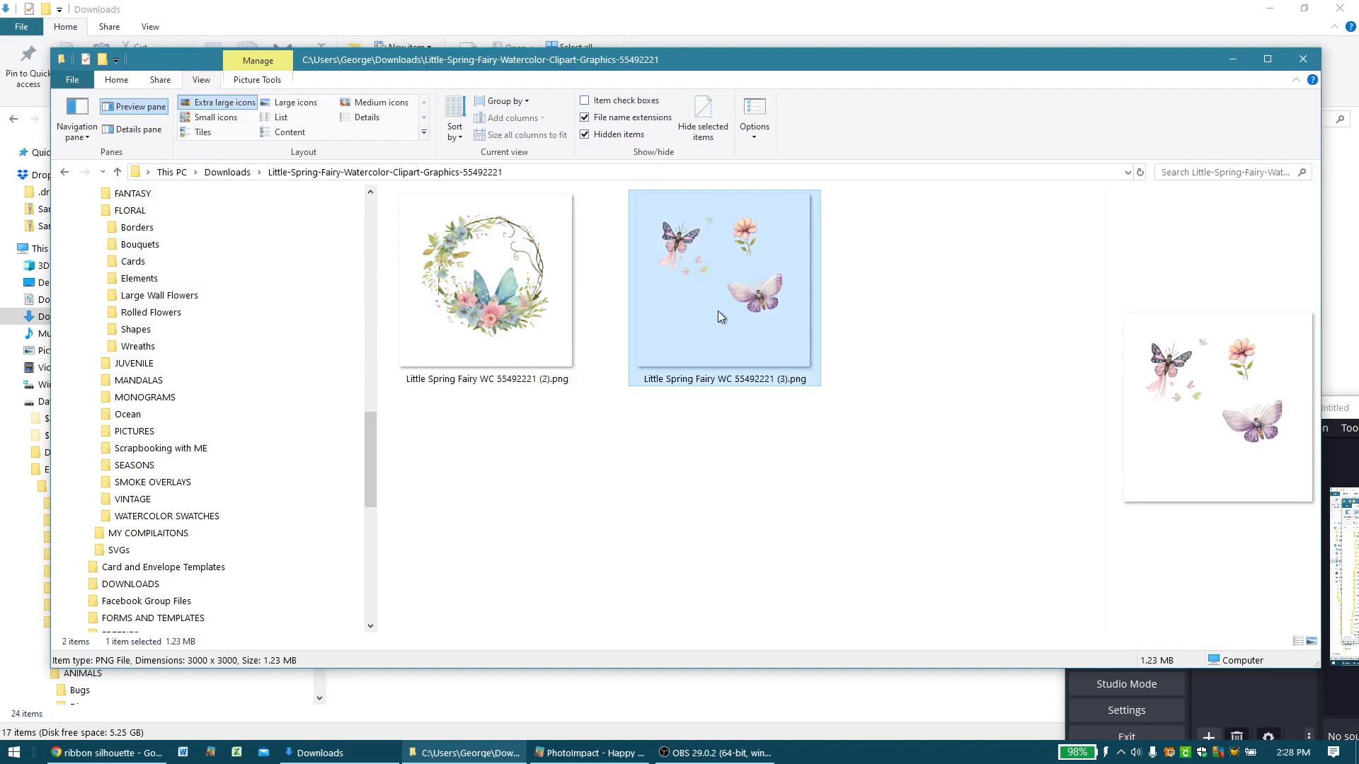
left_click_drag(718, 312, 208, 280)
- Delete the two remaining fairy images and the emptied Little-Spring-Fairy-Watercolor-Clipart-Graphics-55492221 folder from Downloads
left_click(478, 357)
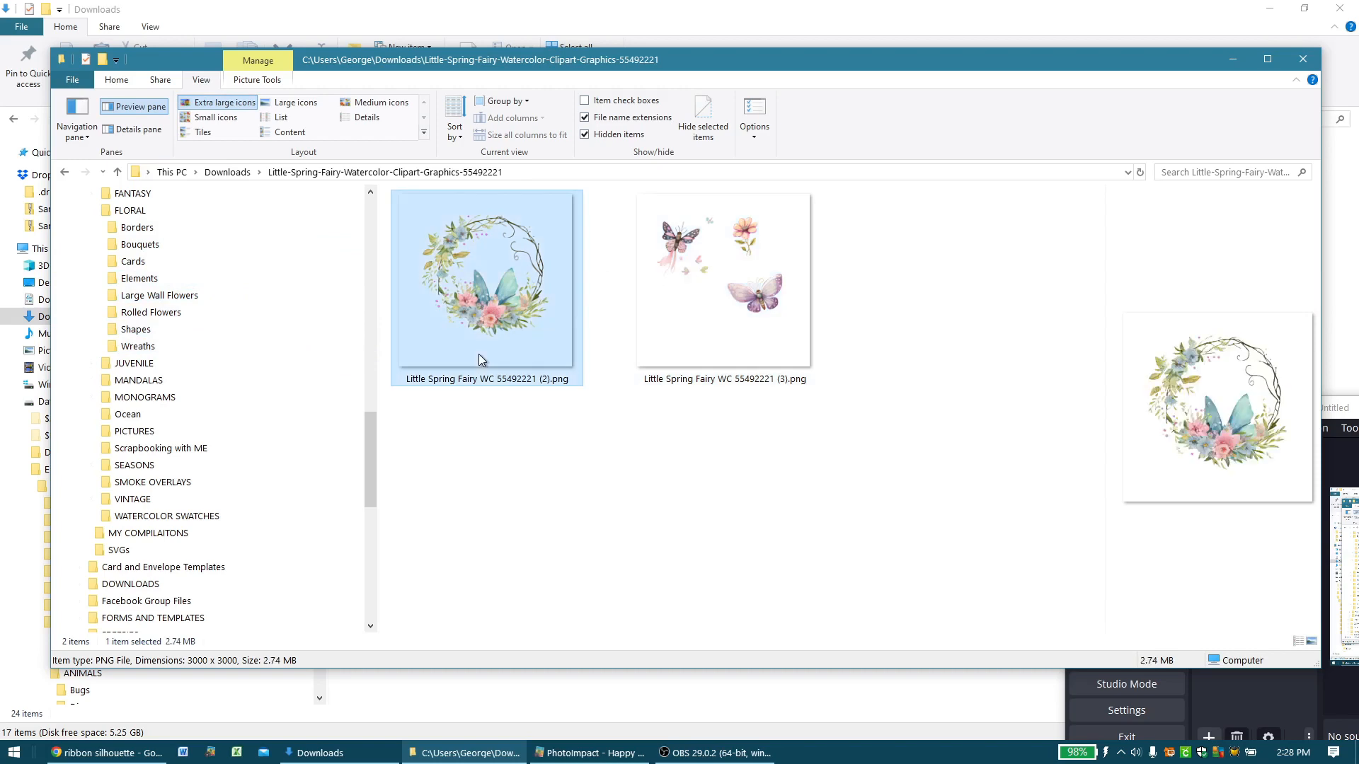
key("ctrl+a")
key("Delete")
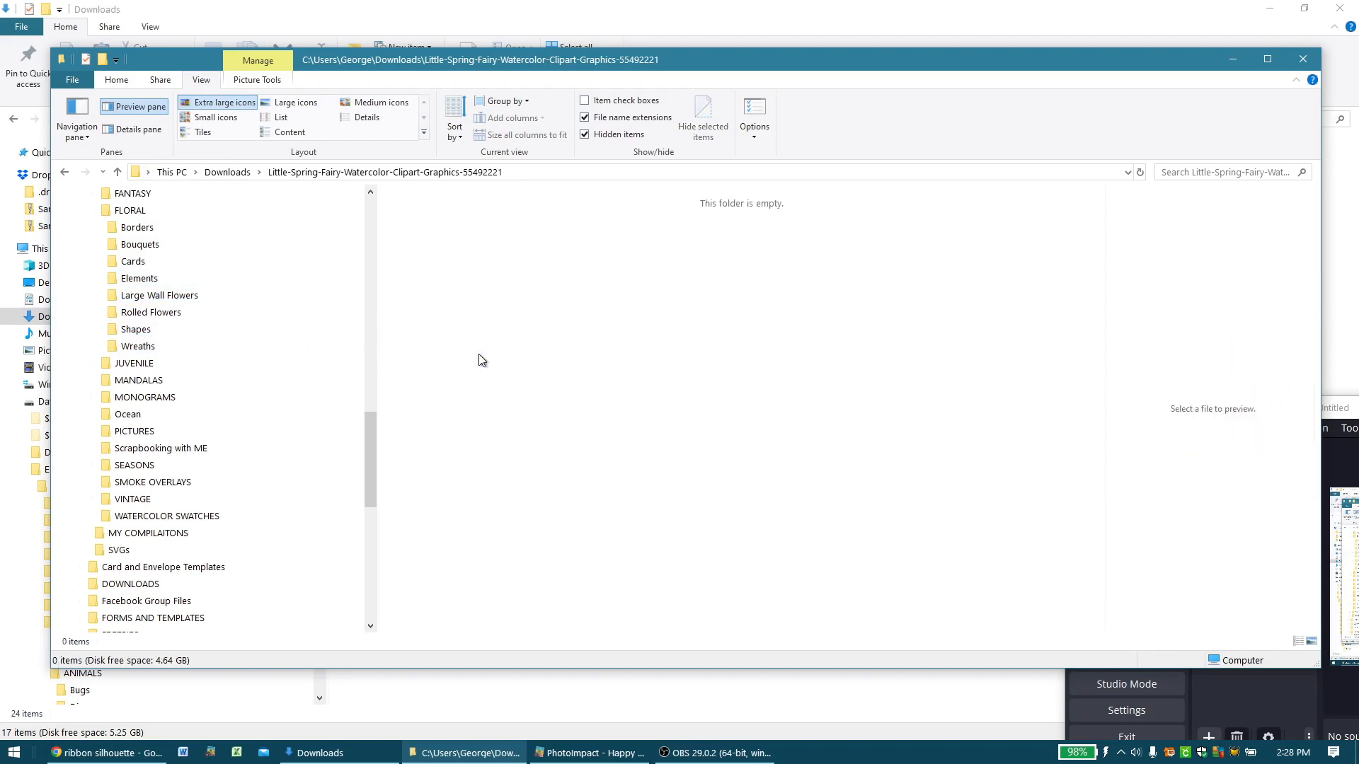
left_click(66, 173)
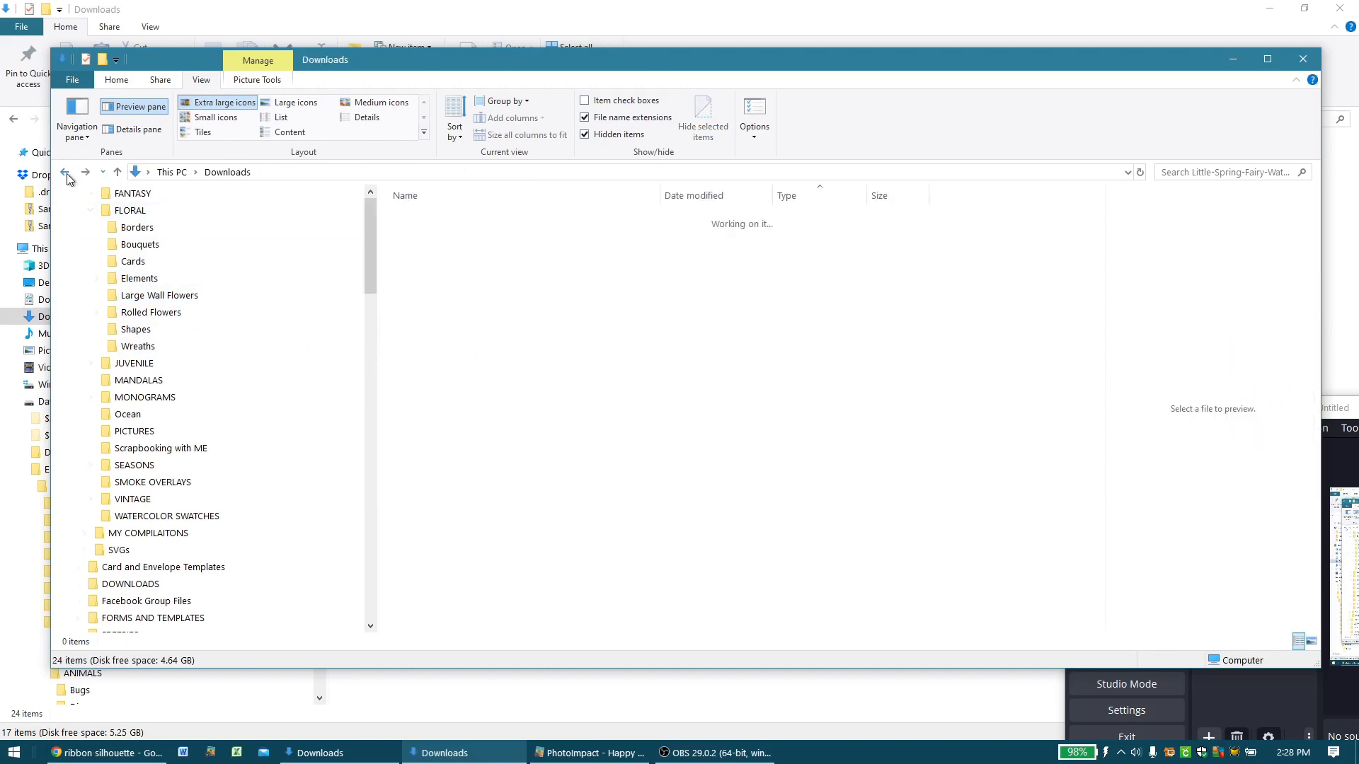
key("Delete")
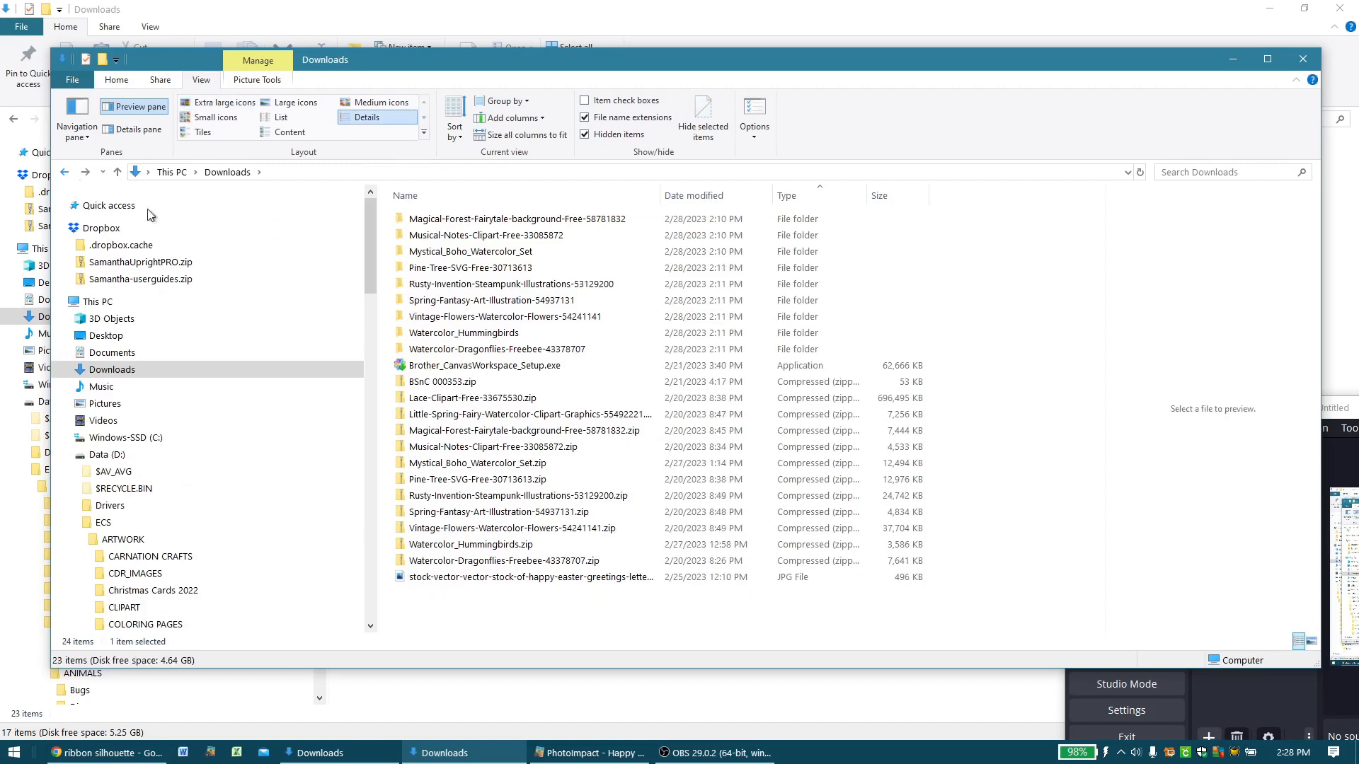
- Move the Little-Spring-Fairy-Watercolor-Clipart-Graphics-55492221 zip from Downloads into the Done folder under ARTWORK
left_click(459, 418)
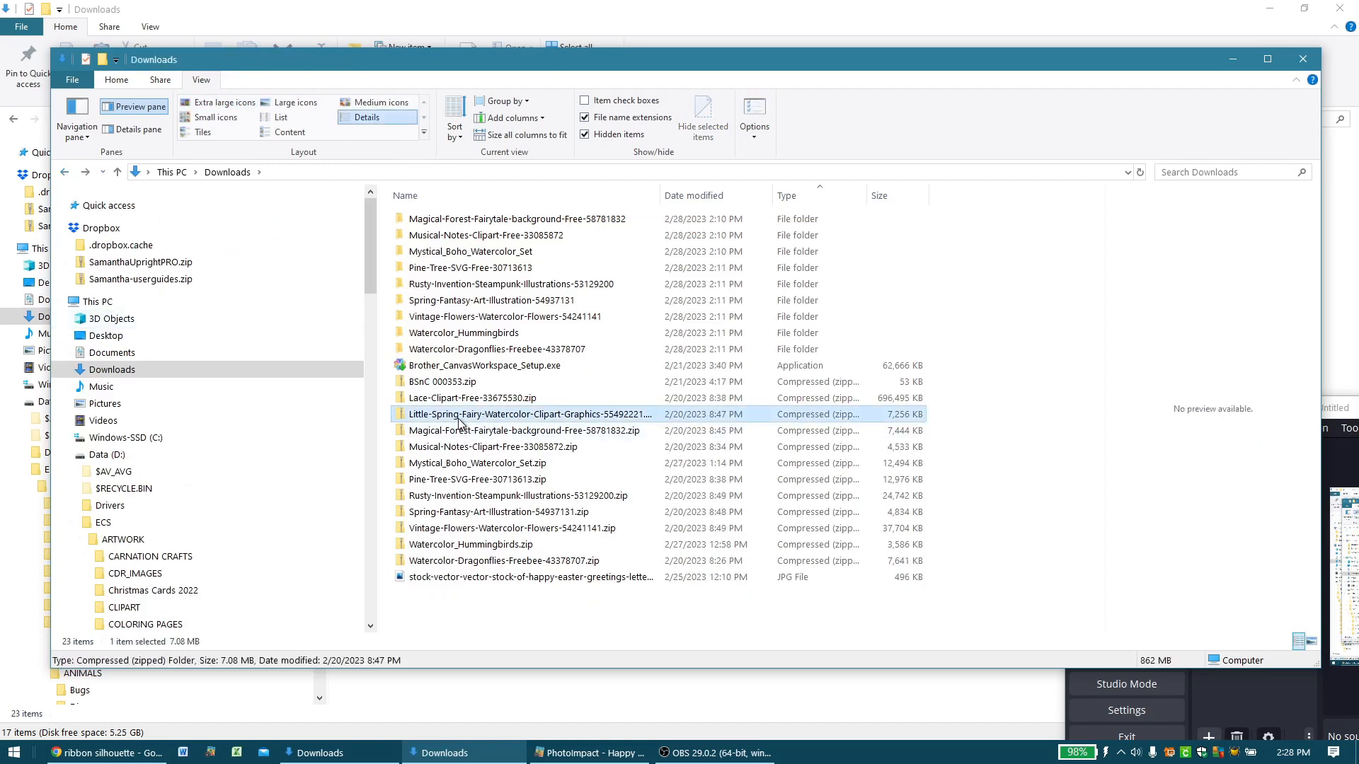
left_click_drag(363, 274, 367, 334)
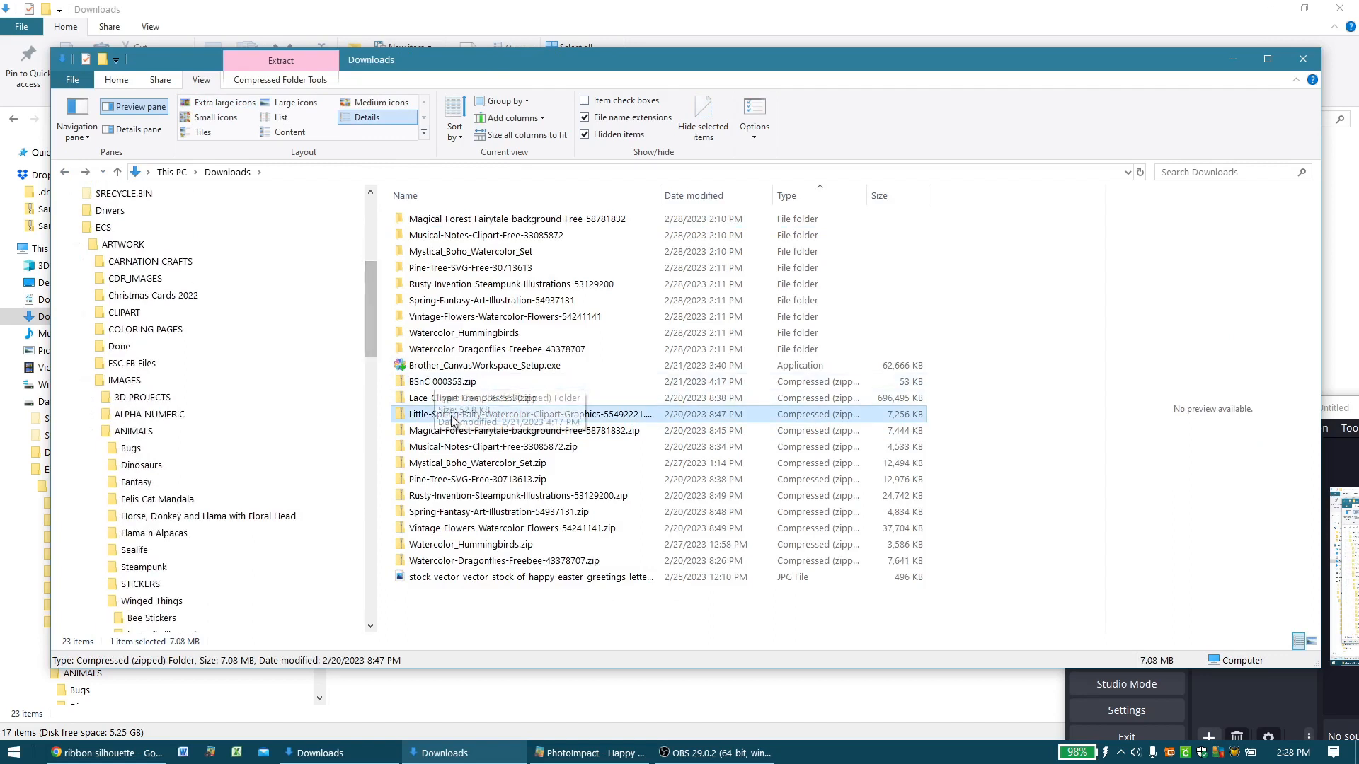
left_click_drag(456, 418, 186, 351)
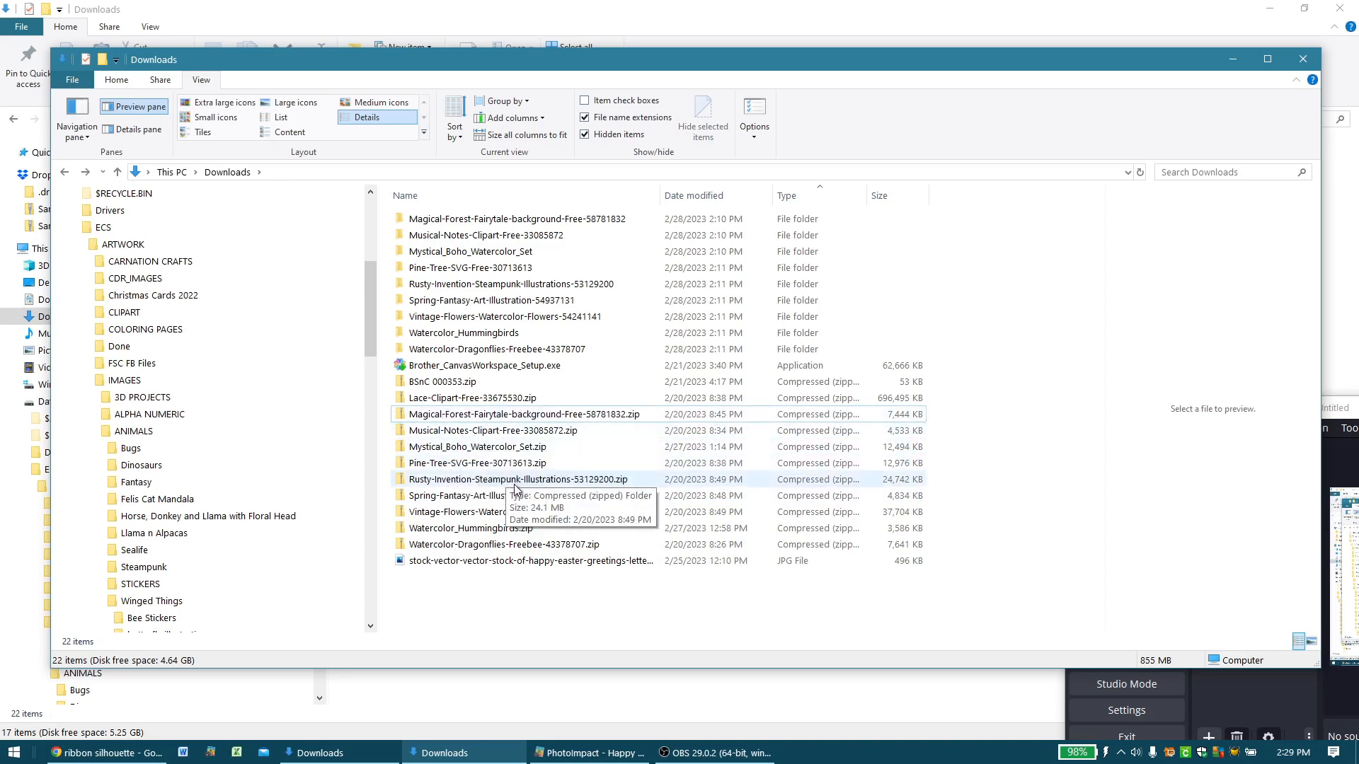
- Open the Watercolor Hummingbirds subfolder inside the extracted Watercolor_Hummingbirds folder and display its images as extra large icons
double_click(486, 529)
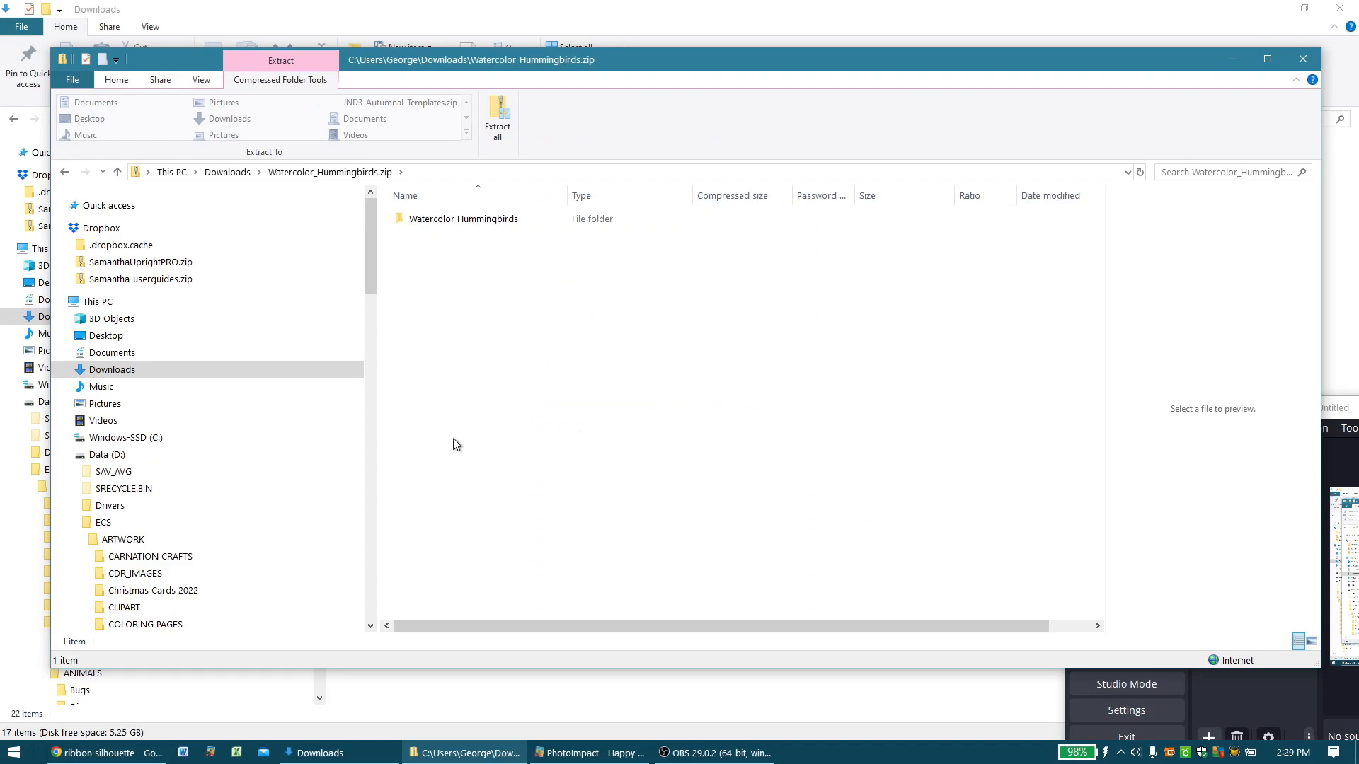
left_click(66, 173)
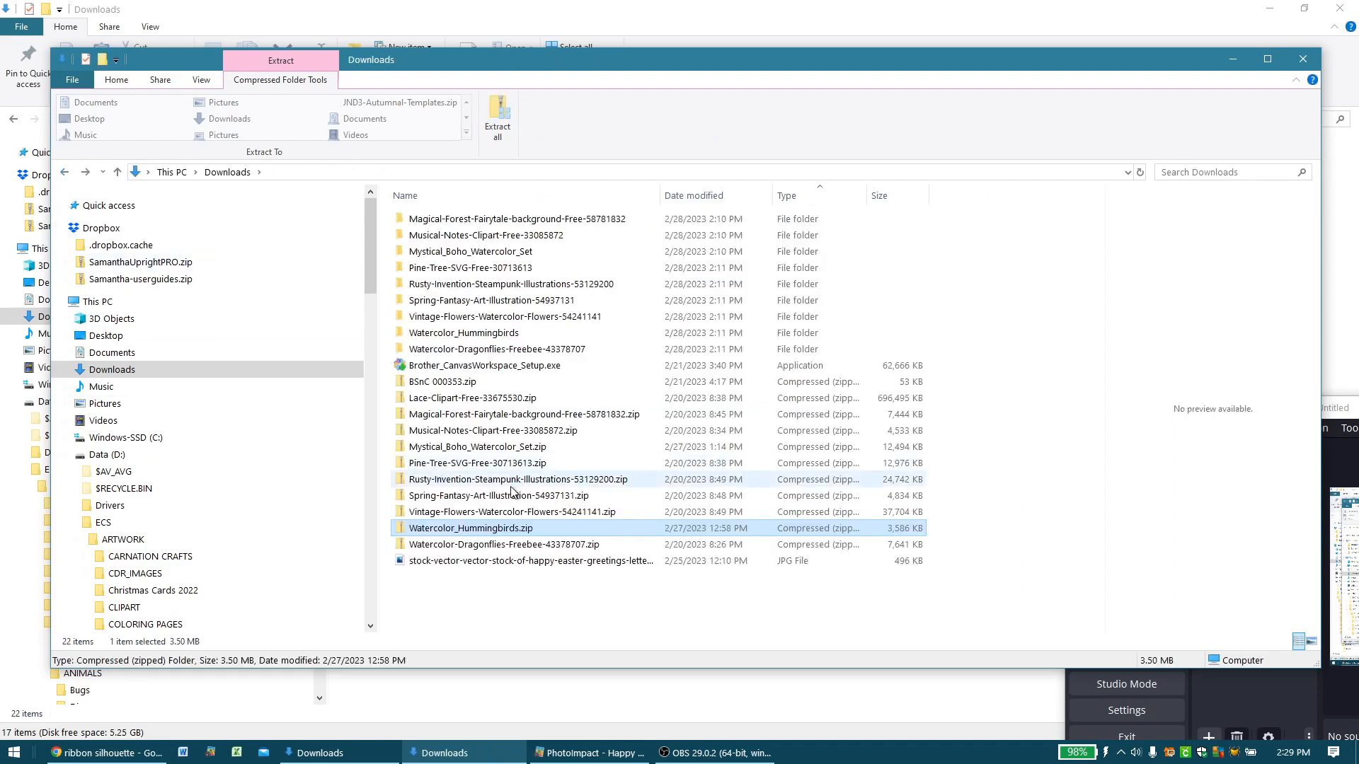
left_click(451, 334)
double_click(450, 334)
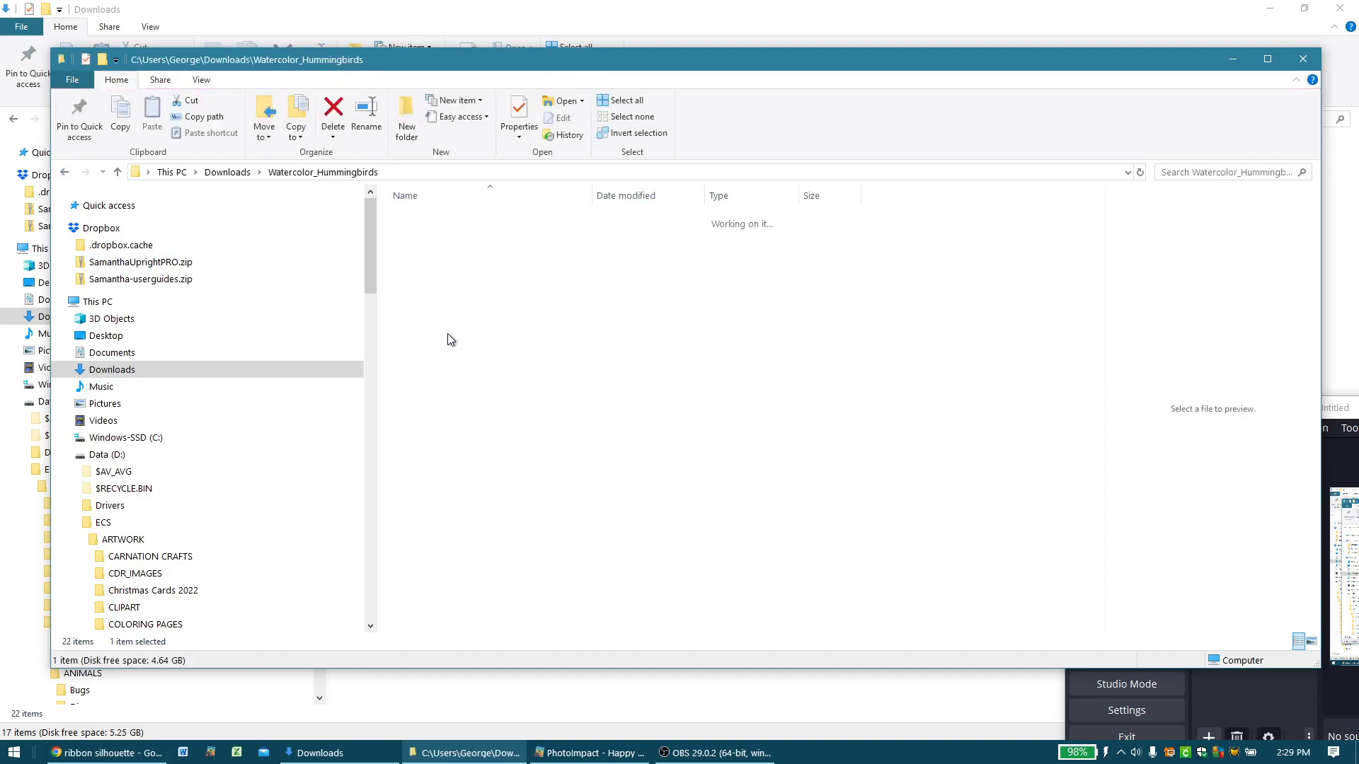
left_click(450, 225)
double_click(449, 221)
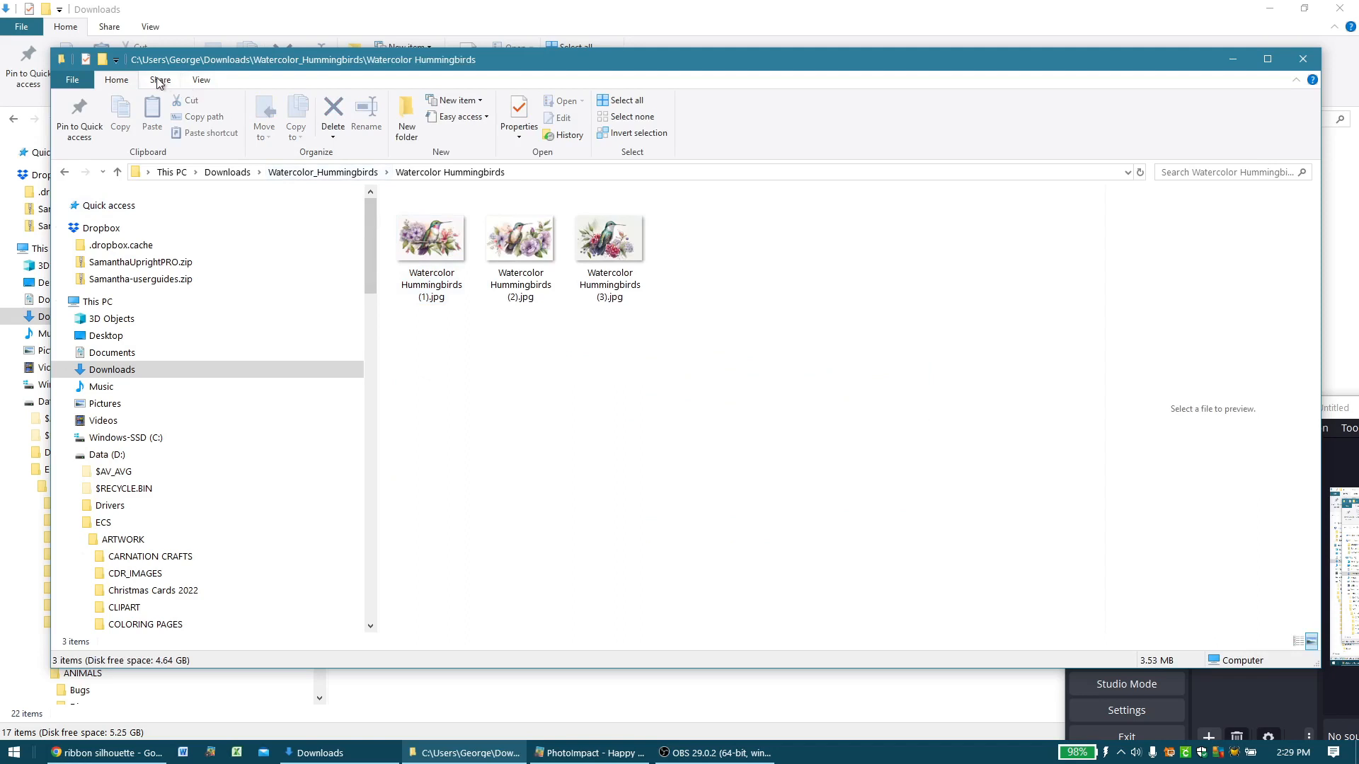
left_click(202, 81)
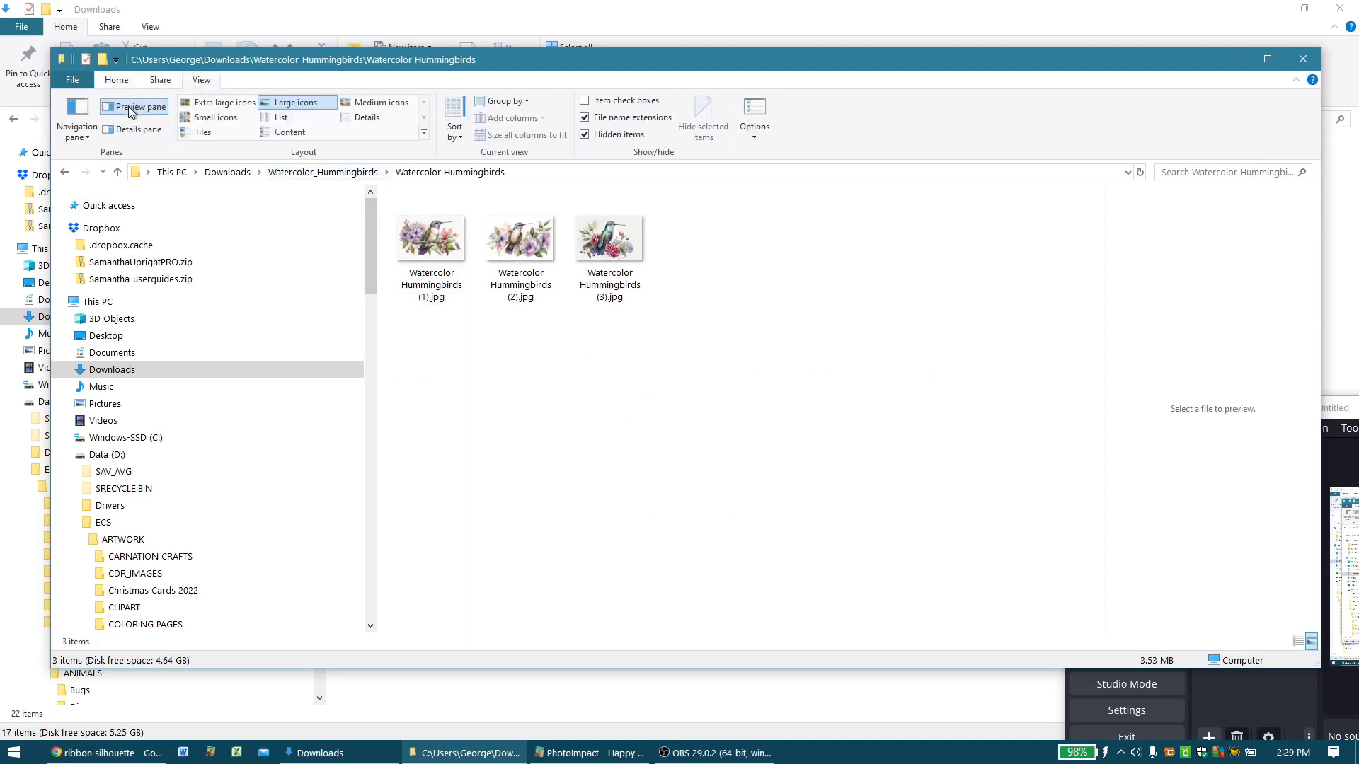
left_click(215, 102)
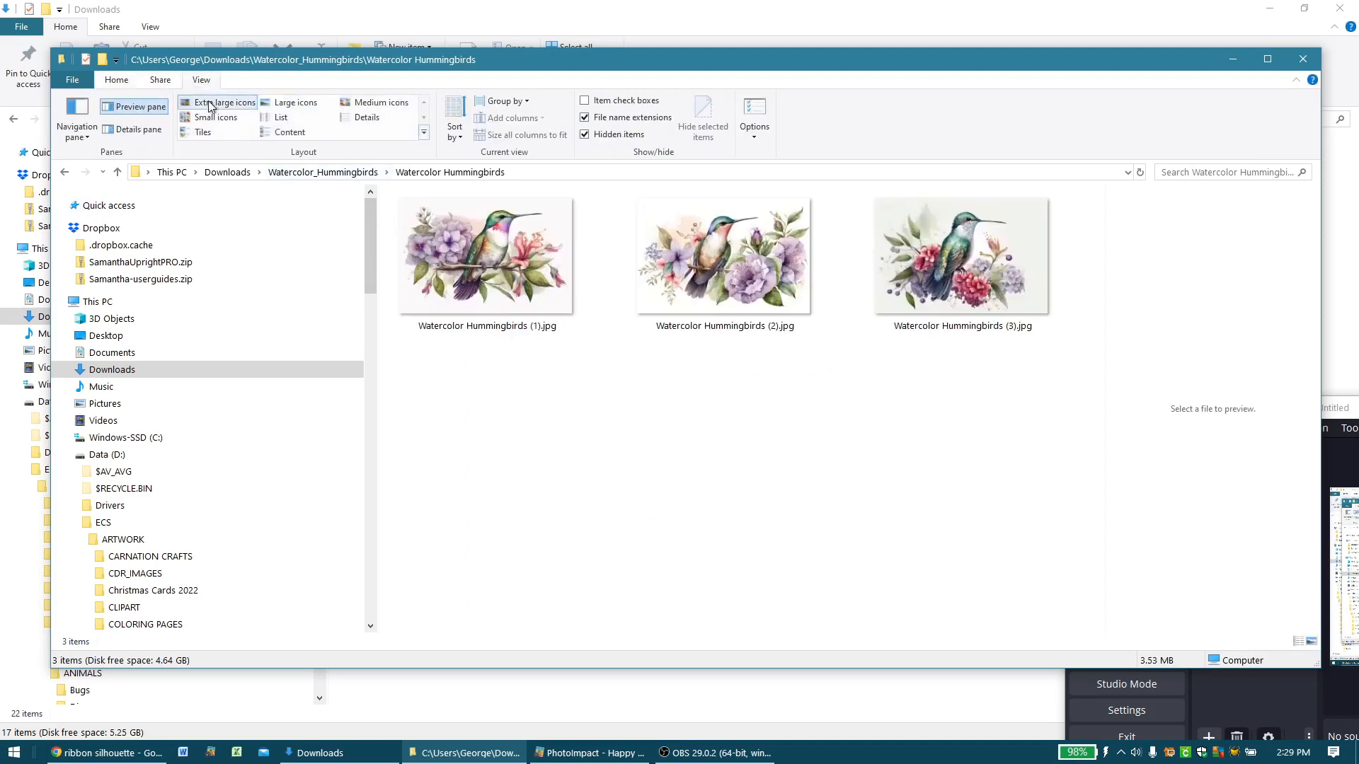
- Select all three Watercolor Hummingbirds images and copy them into the Winged Things folder under ANIMALS
left_click(471, 279)
key("shift+Right")
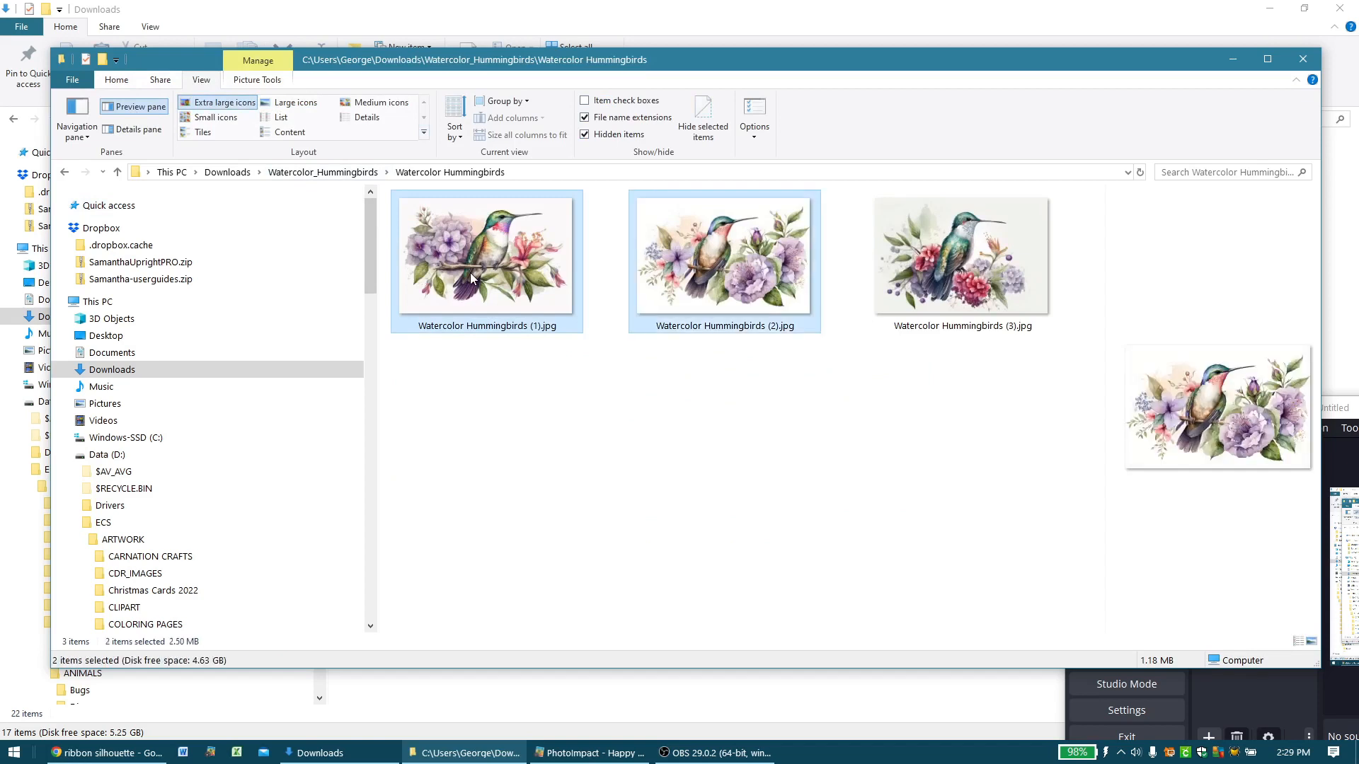
key("shift+Right")
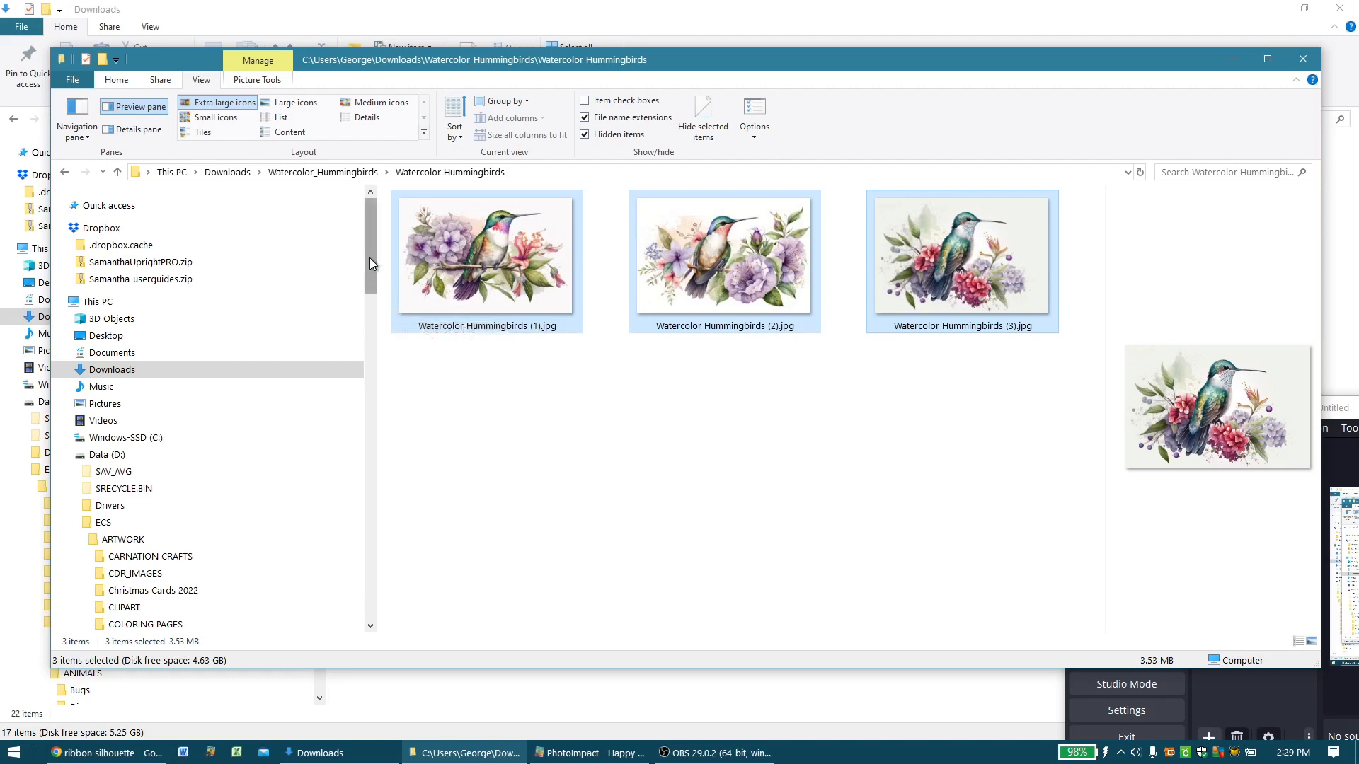
left_click_drag(369, 257, 388, 380)
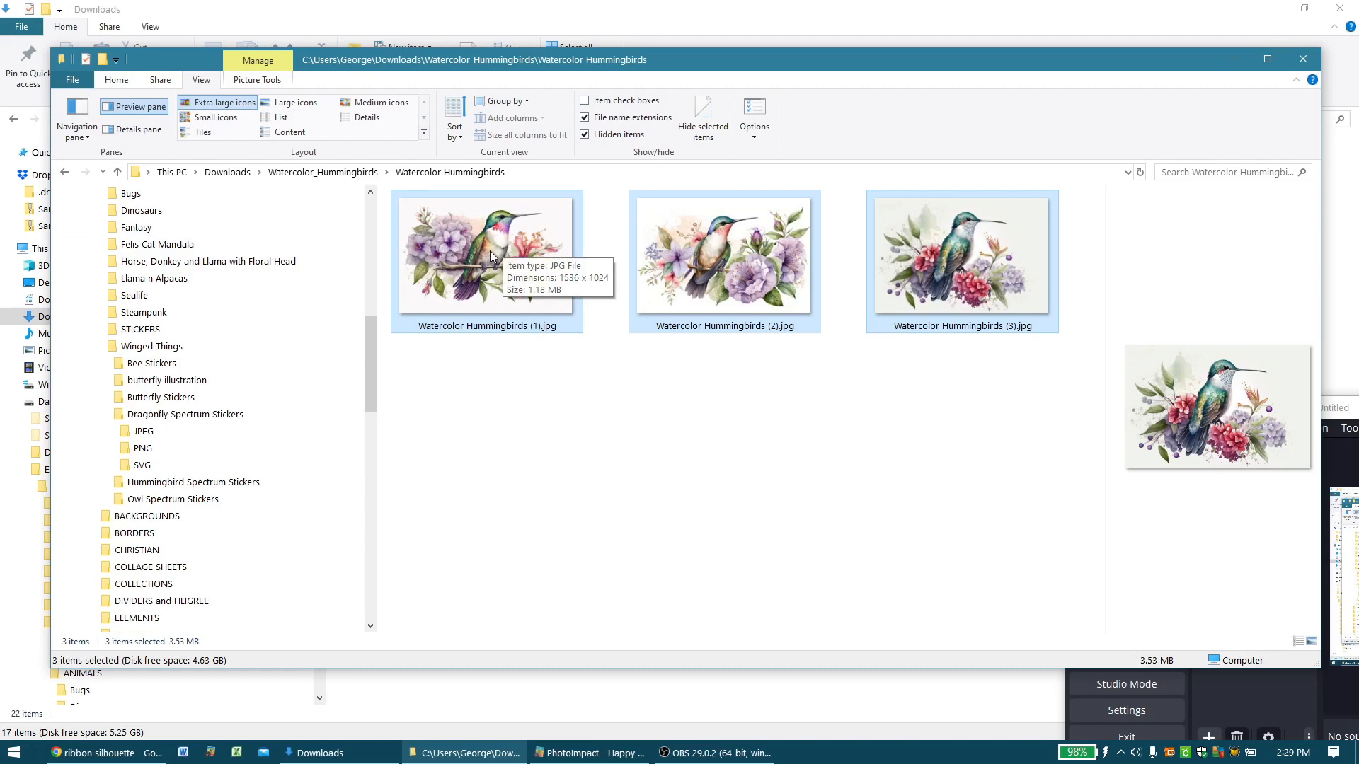
left_click_drag(504, 253, 207, 356)
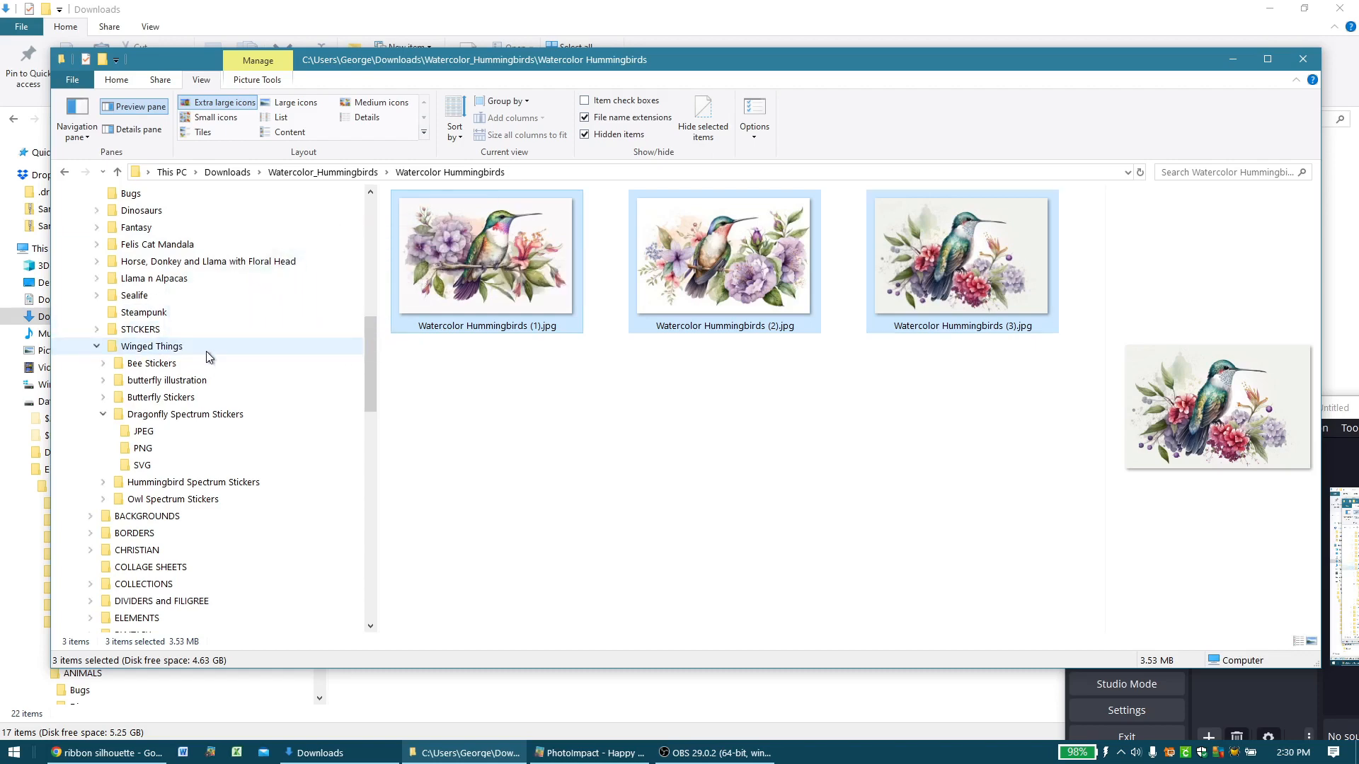
- Collapse the ANIMALS folder and copy the three hummingbird images into the Floral folder under BACKGROUNDS
left_click_drag(366, 337, 364, 320)
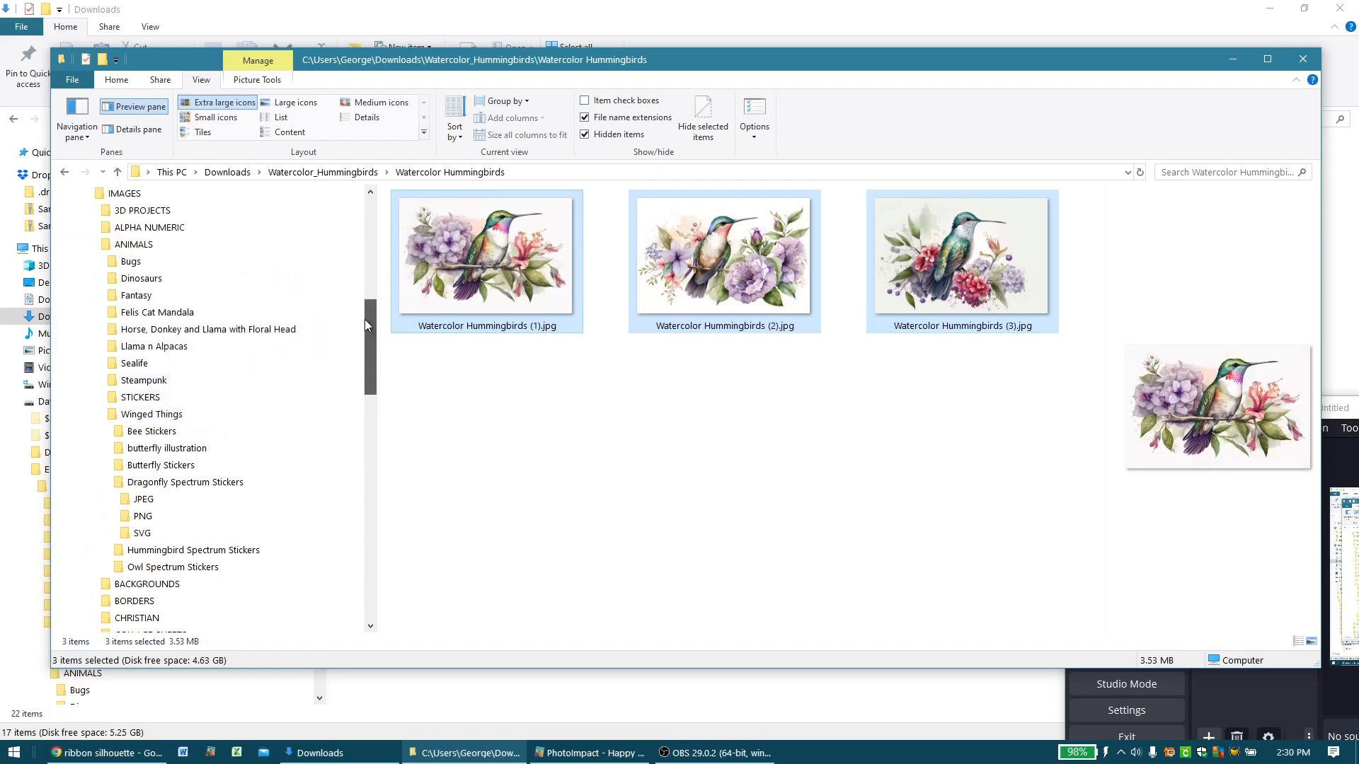
left_click(92, 245)
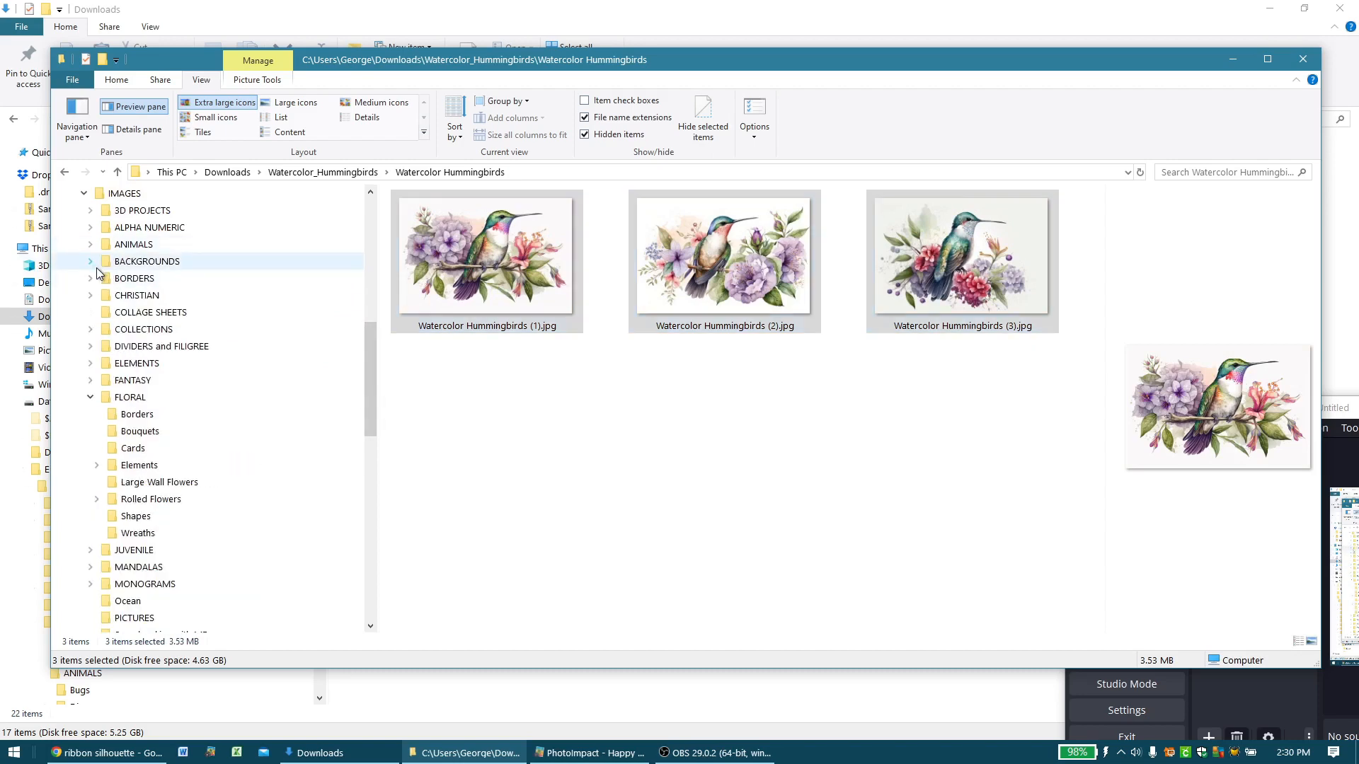
left_click(91, 262)
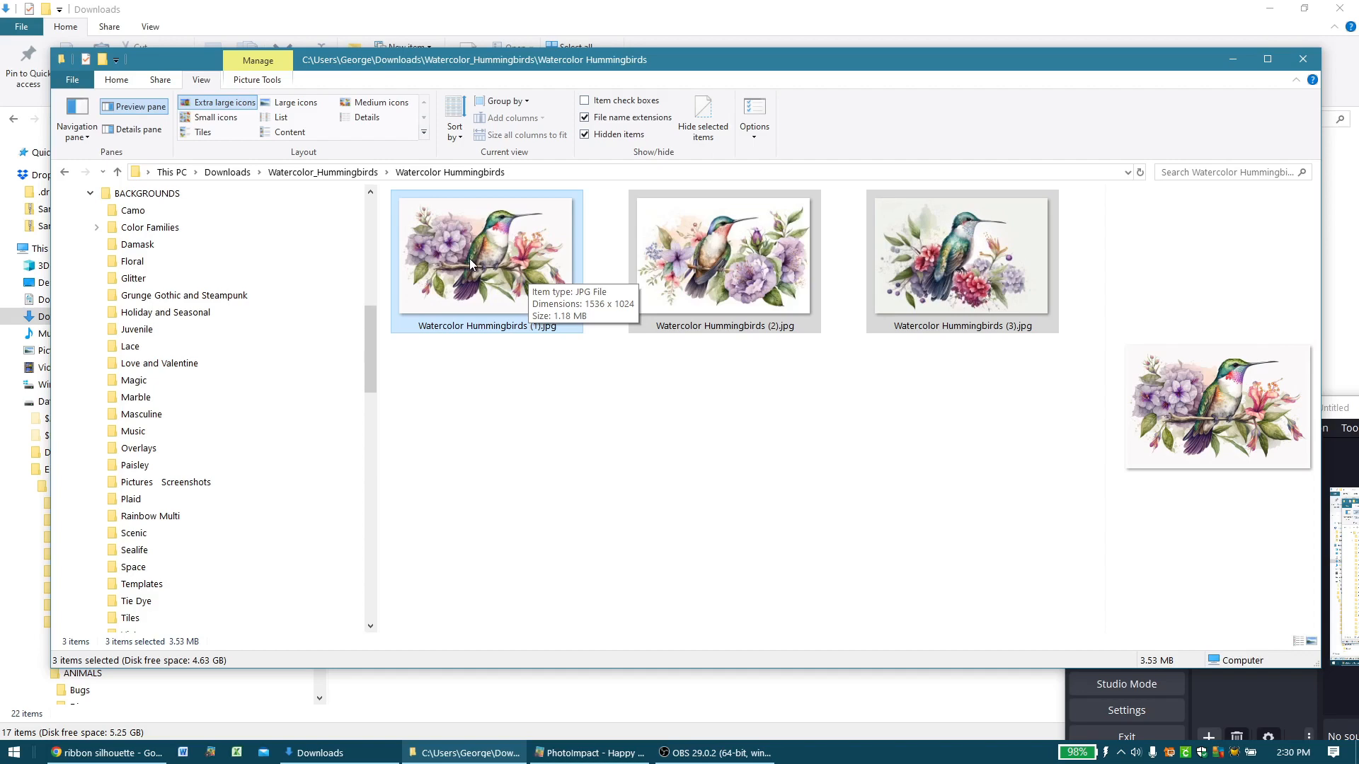
left_click_drag(469, 258, 172, 264)
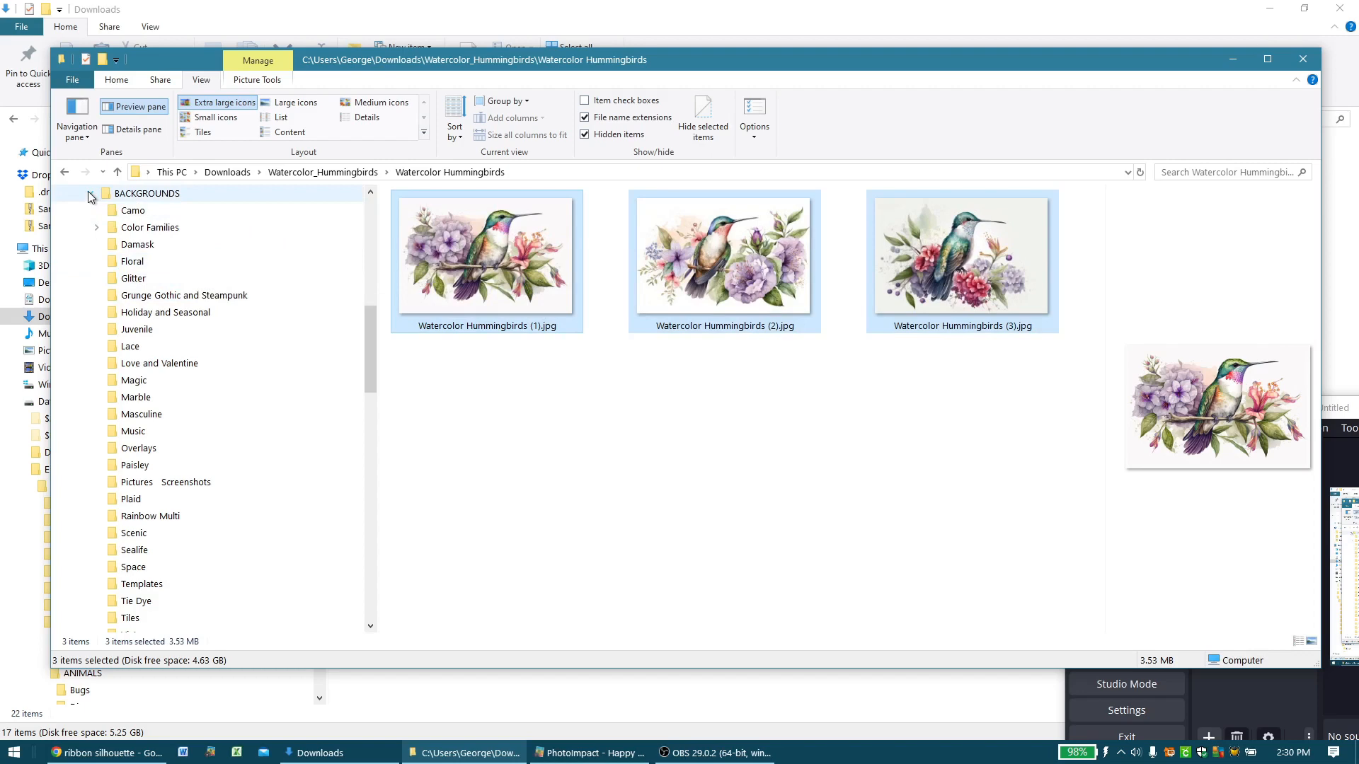
- Collapse BACKGROUNDS and copy all three hummingbird images into the Cards folder under FLORAL
left_click(90, 194)
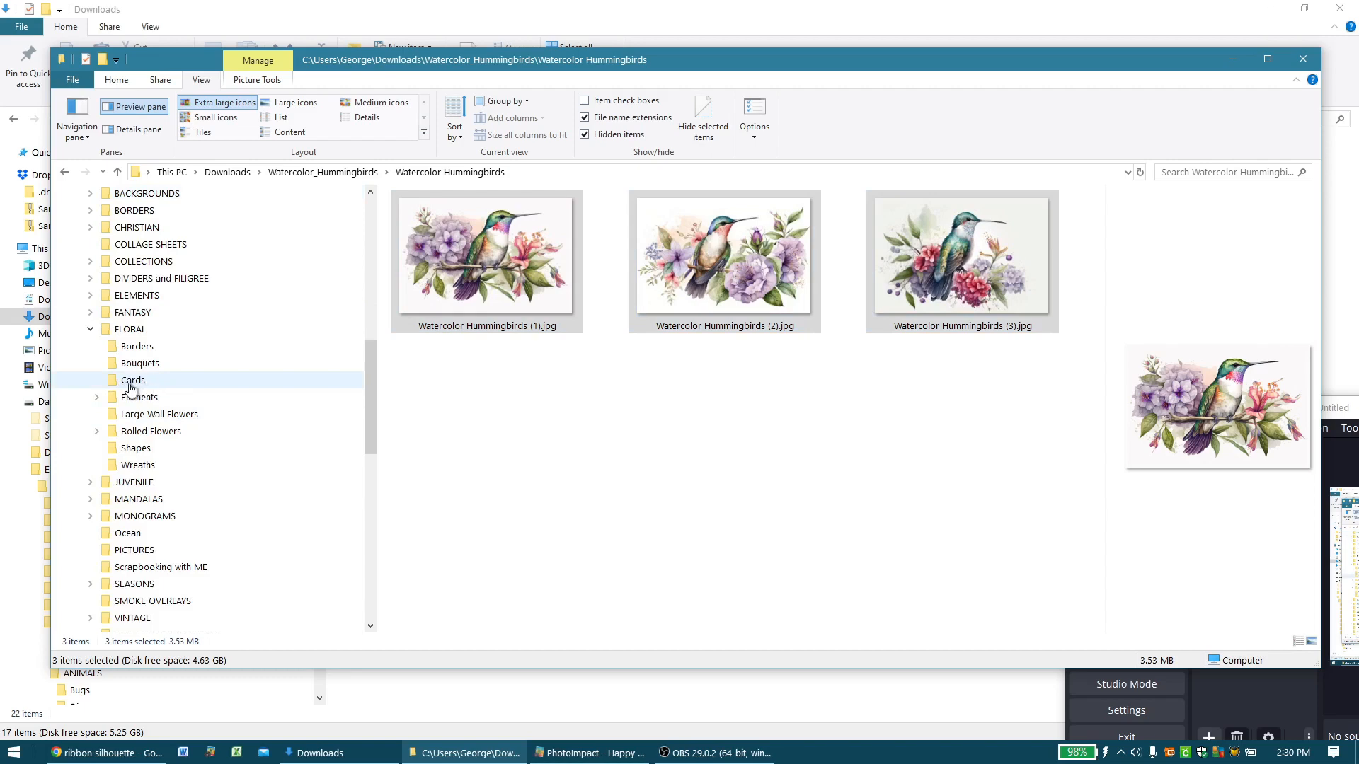
left_click(449, 252)
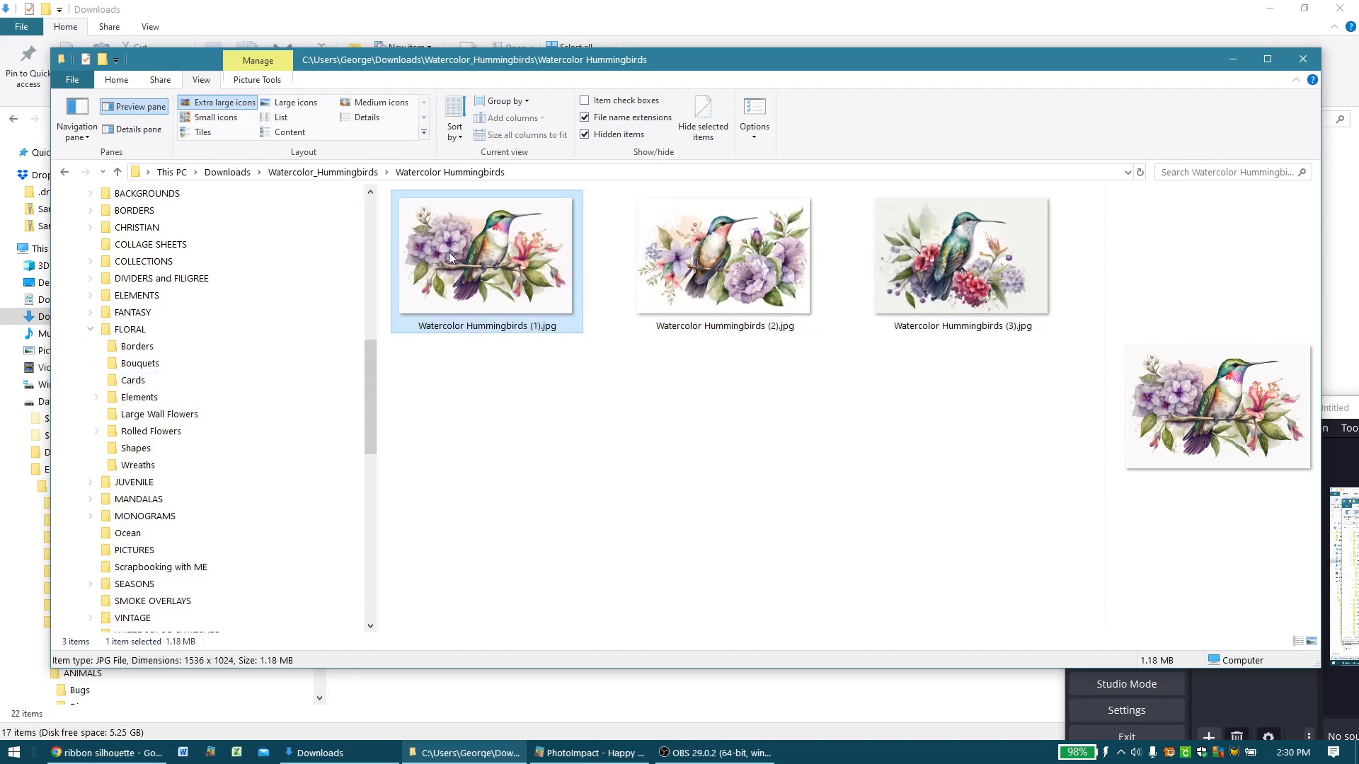
key("ctrl+a")
left_click_drag(474, 235, 200, 382)
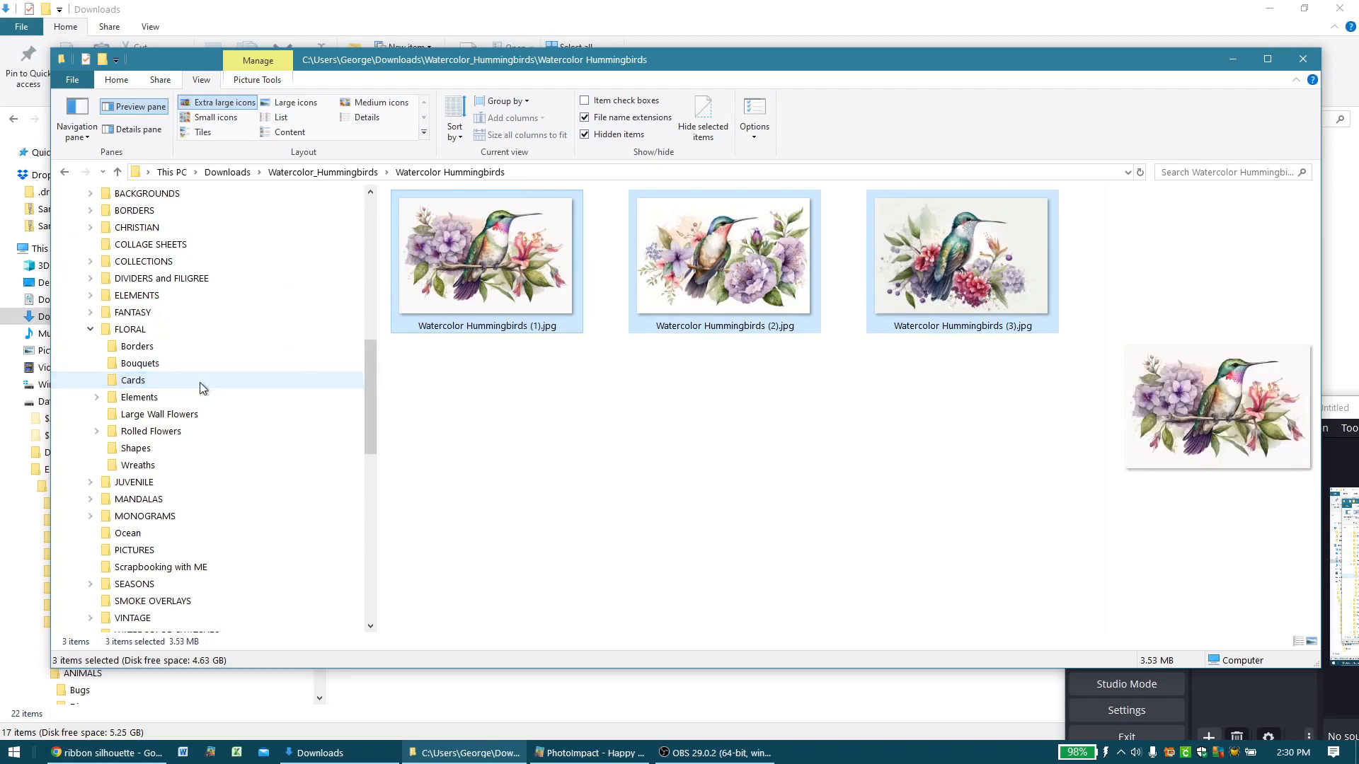
- Return to Downloads and delete the extracted Watercolor_Hummingbirds folder
left_click(63, 172)
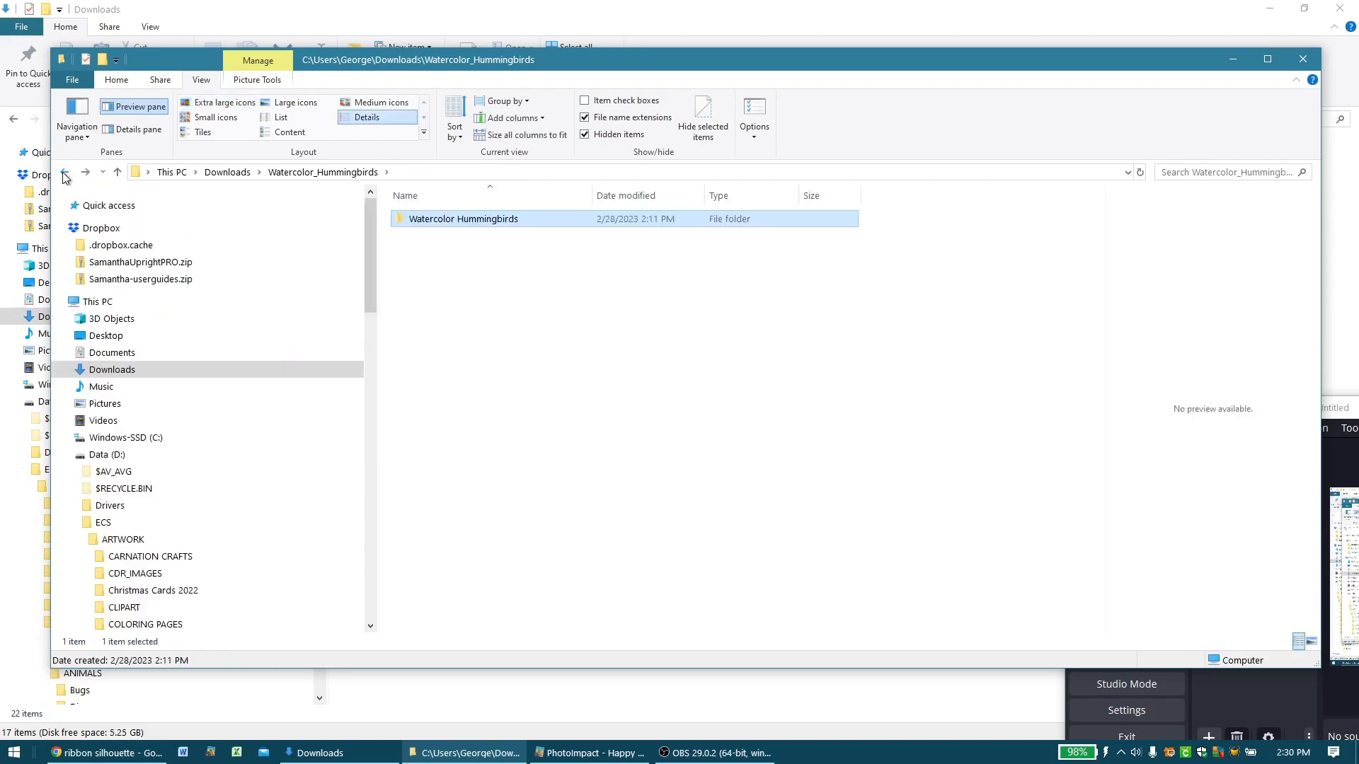
left_click(63, 172)
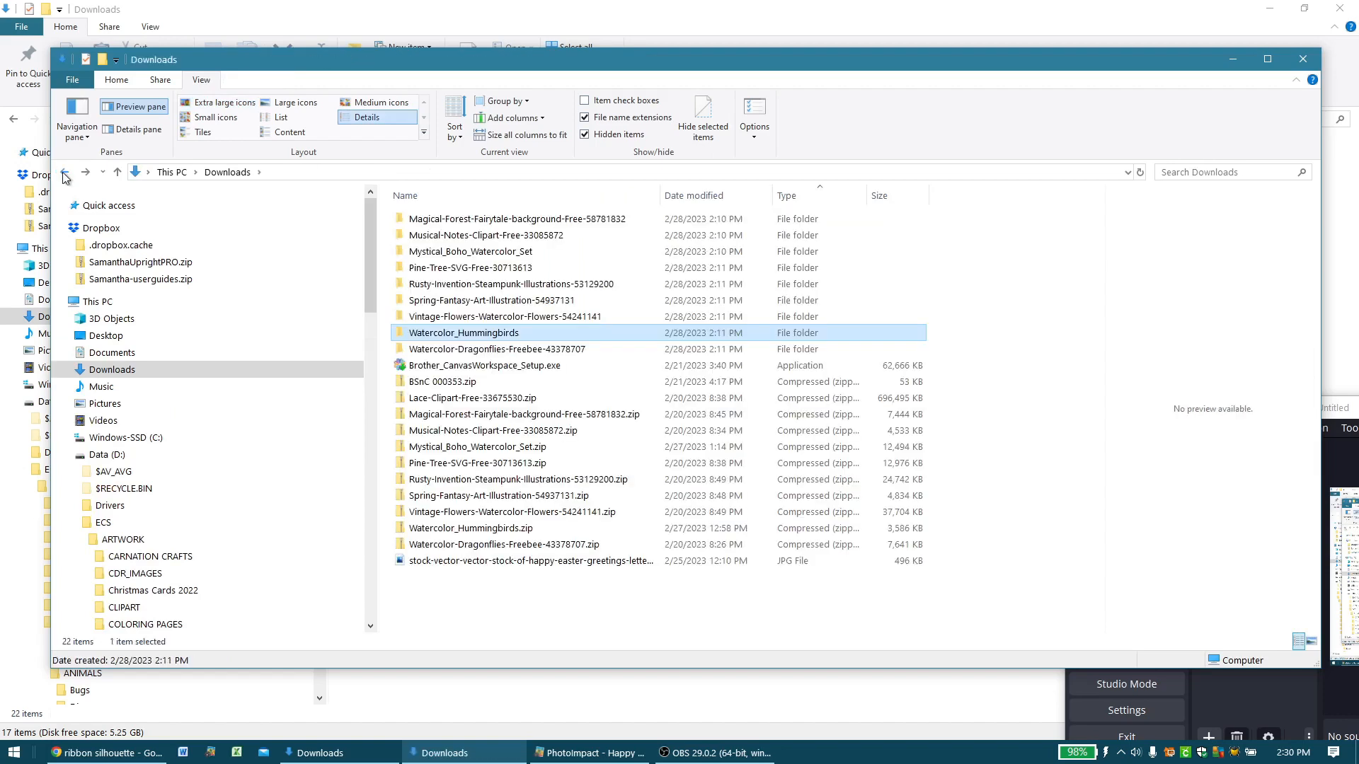
key("Delete")
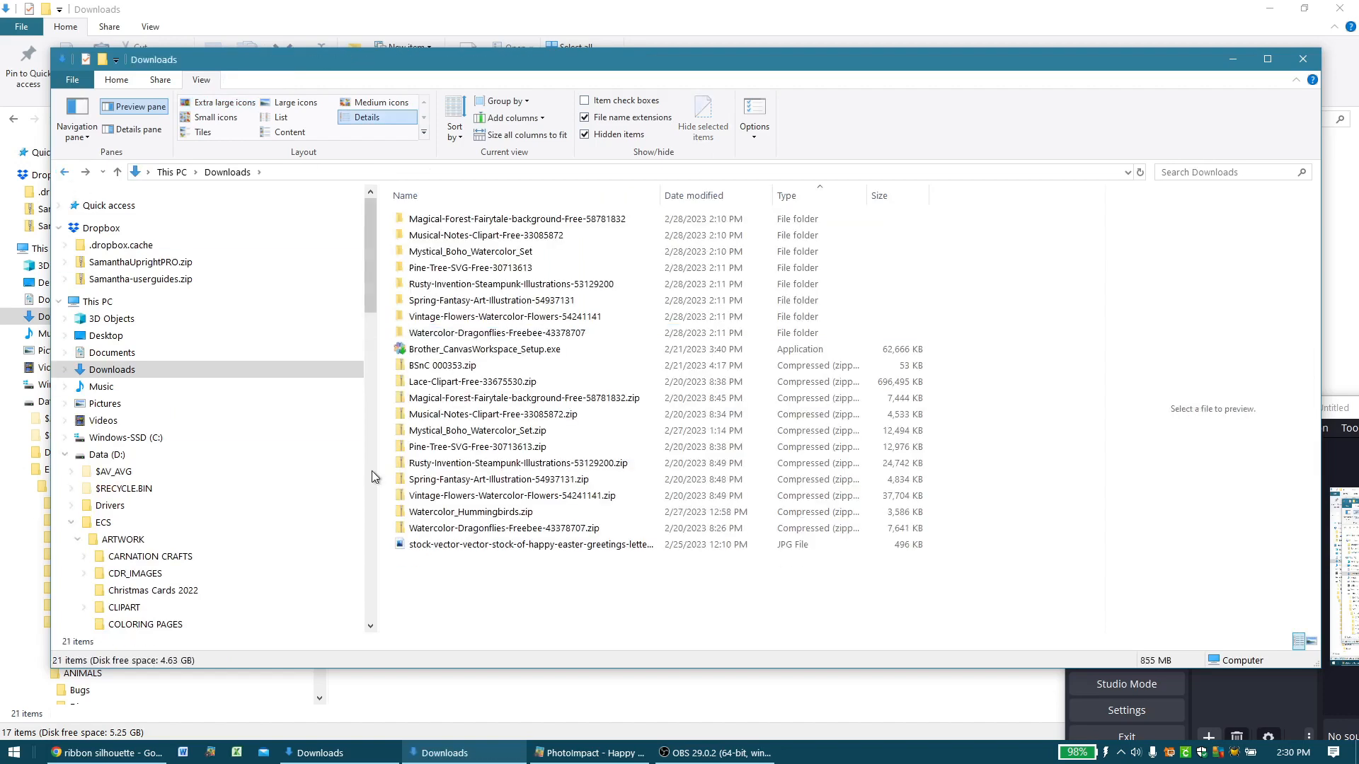
- Move Watercolor_Hummingbirds.zip from Downloads into the Done folder under ARTWORK
left_click(454, 515)
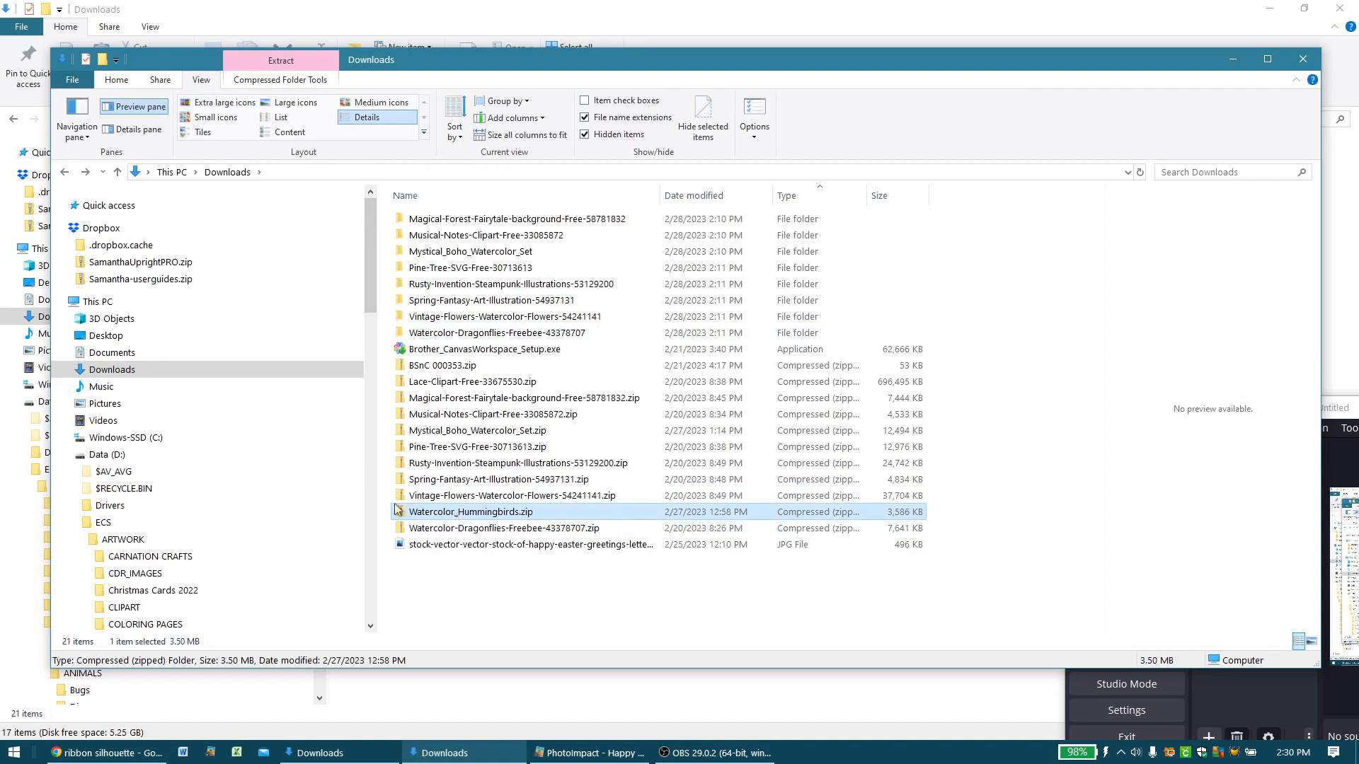
left_click_drag(372, 295, 377, 401)
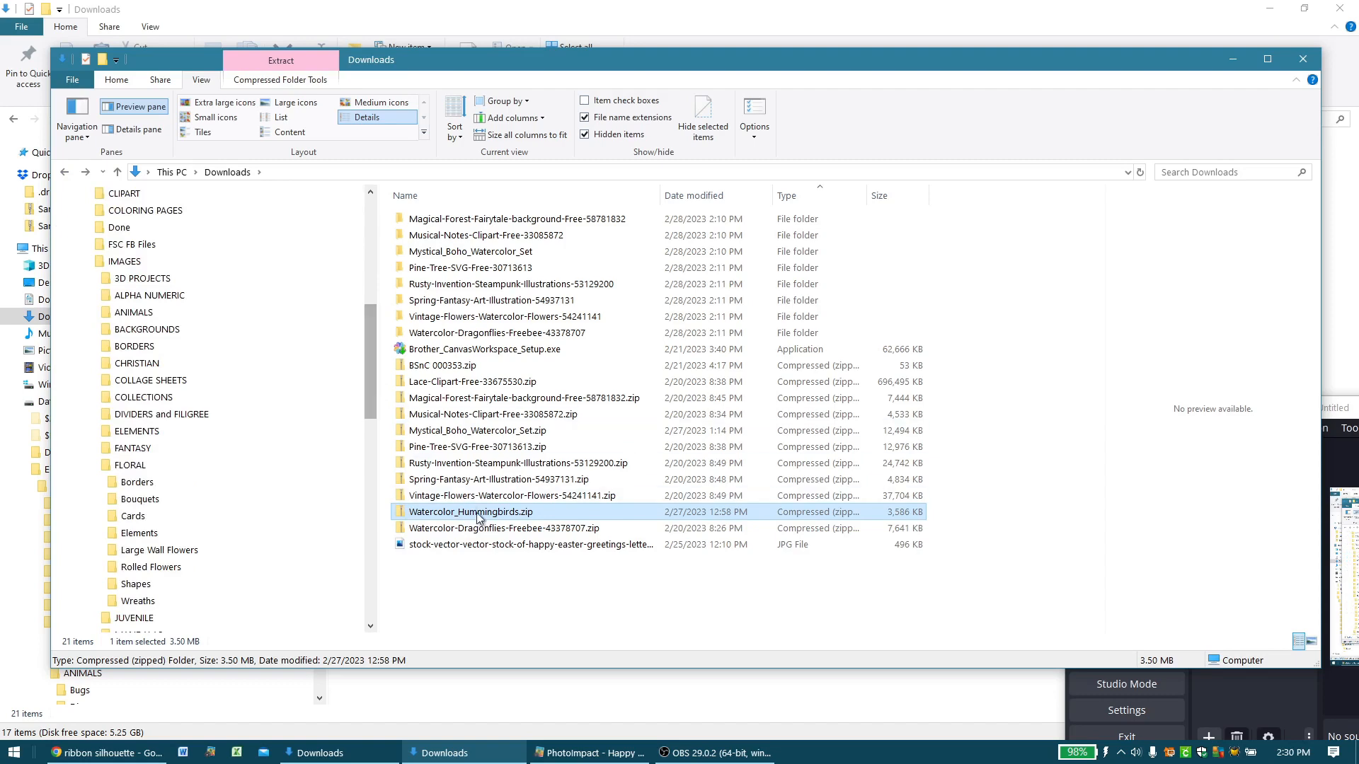
left_click_drag(485, 516, 184, 231)
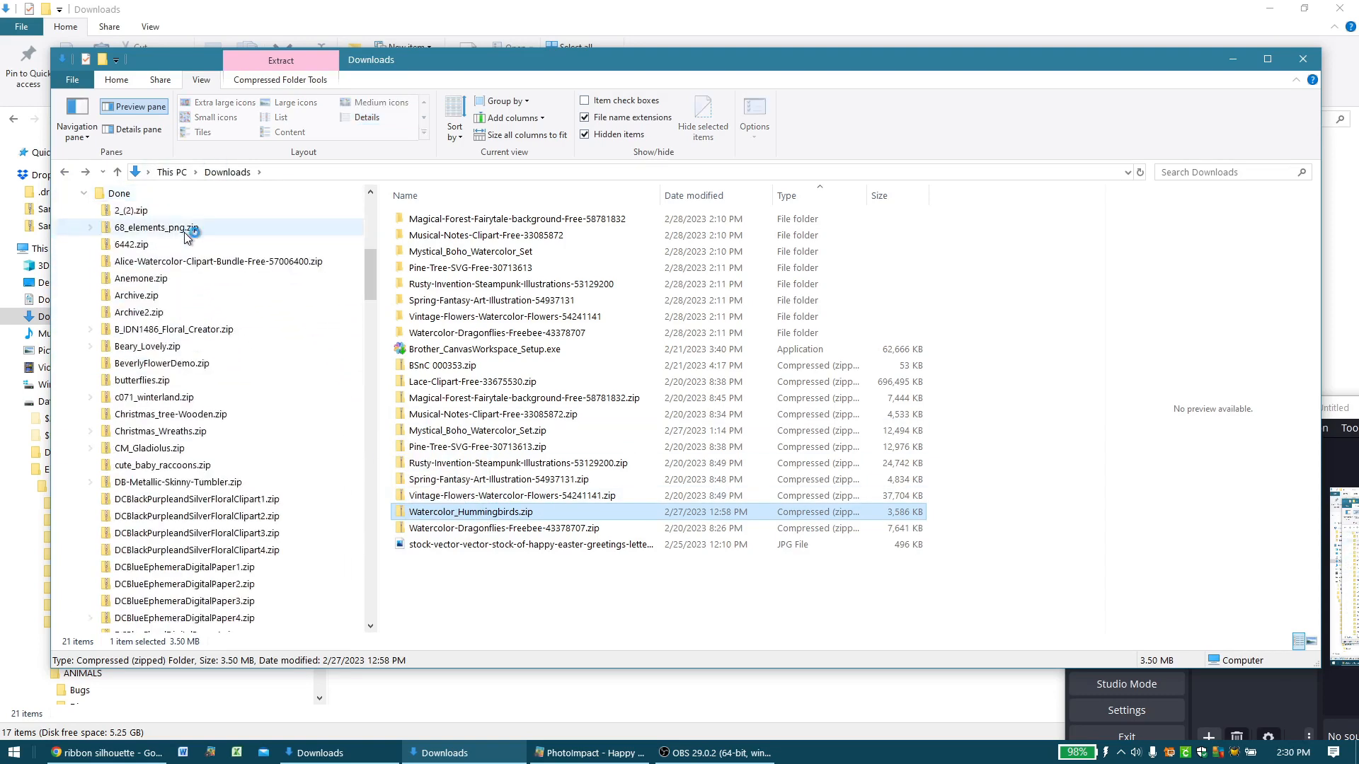